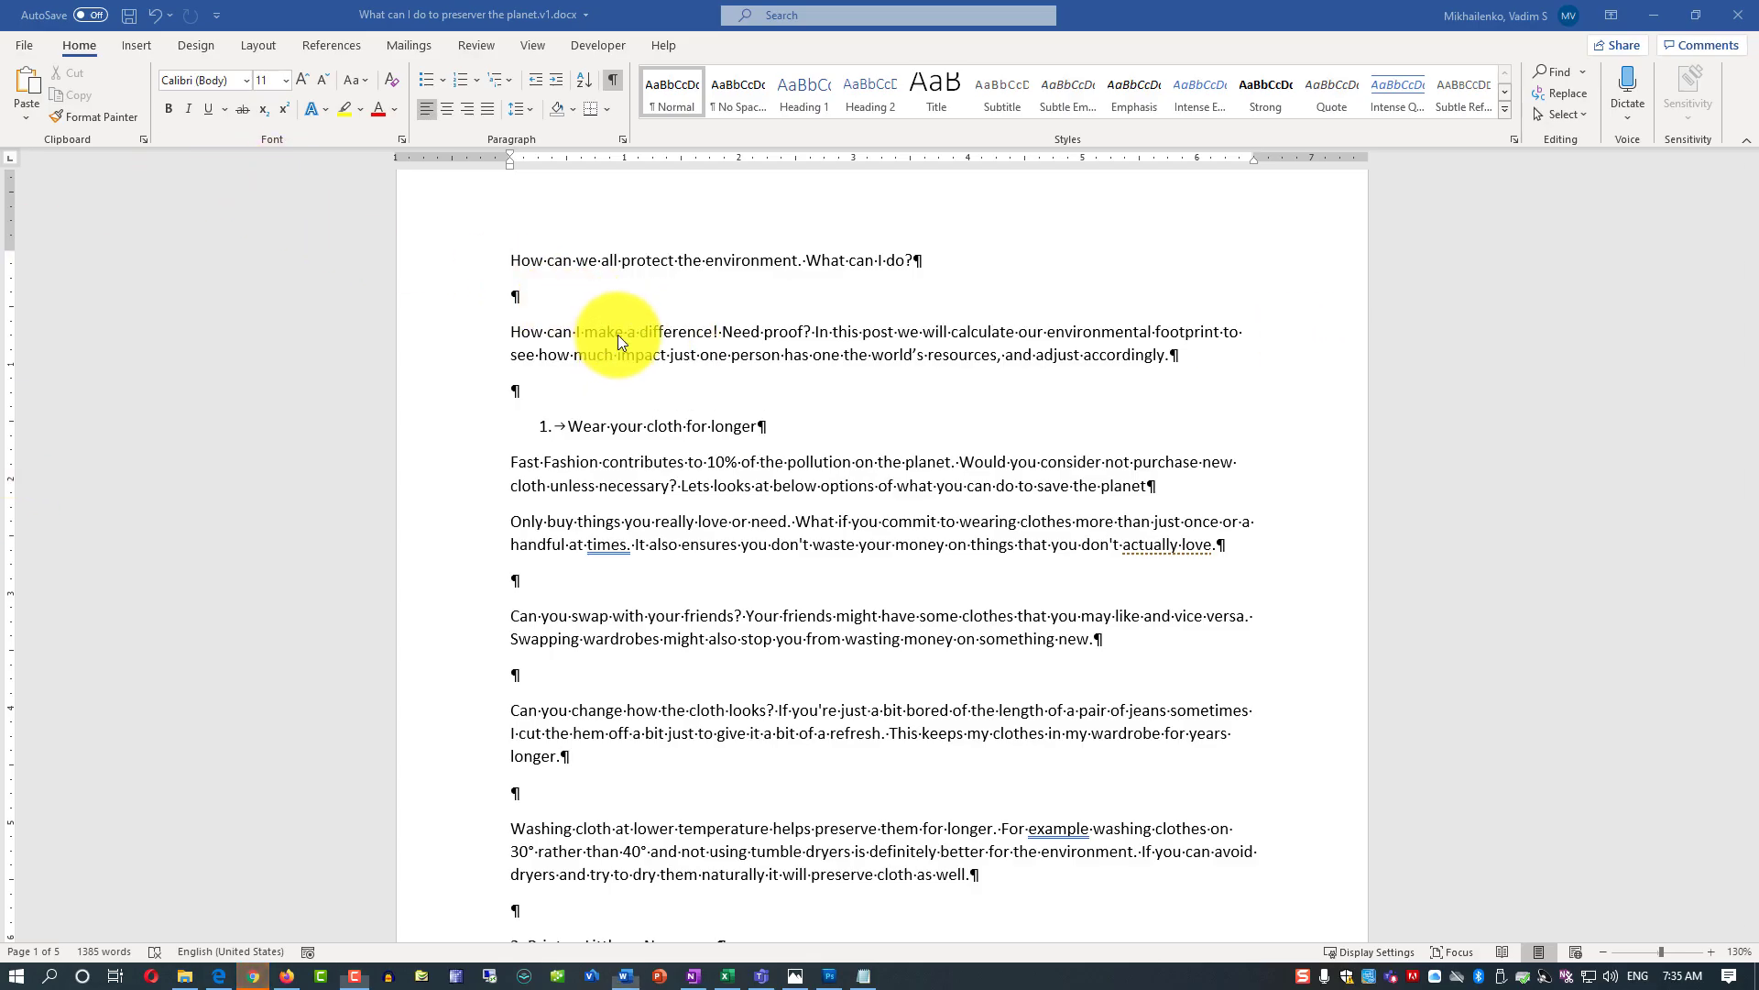
Hide the formatting marks and select the paragraph beginning 'How can I make a difference'.
click(546, 345)
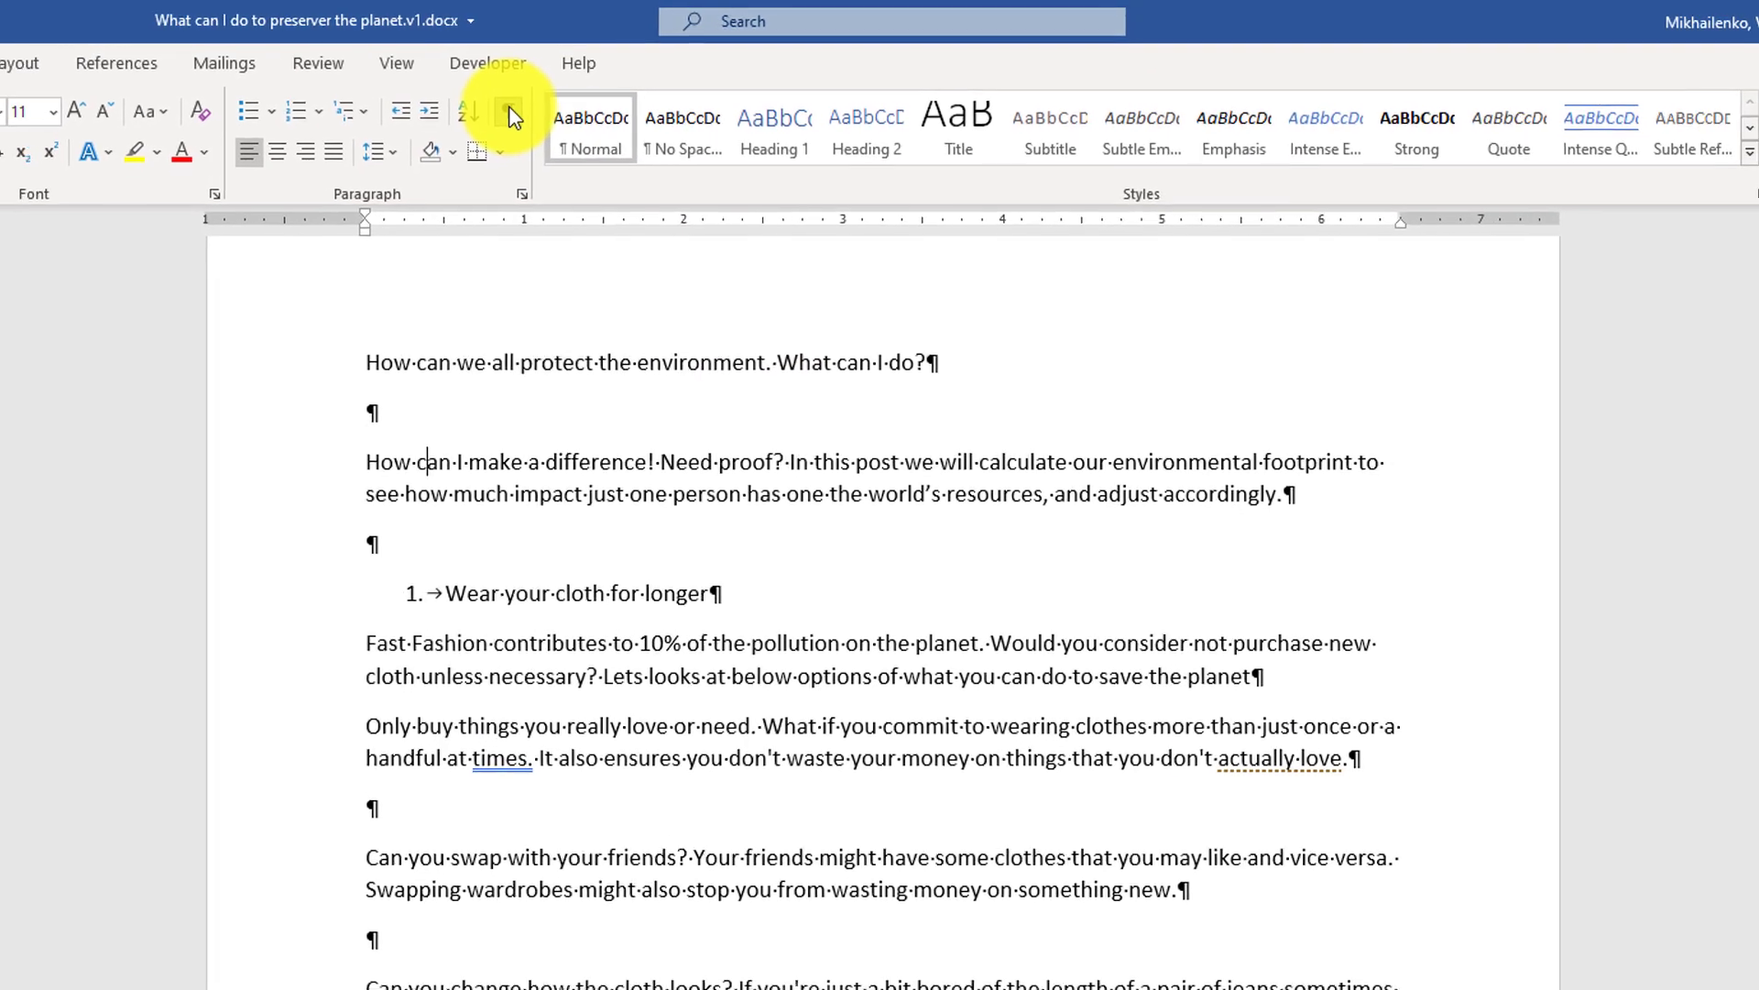
click(511, 114)
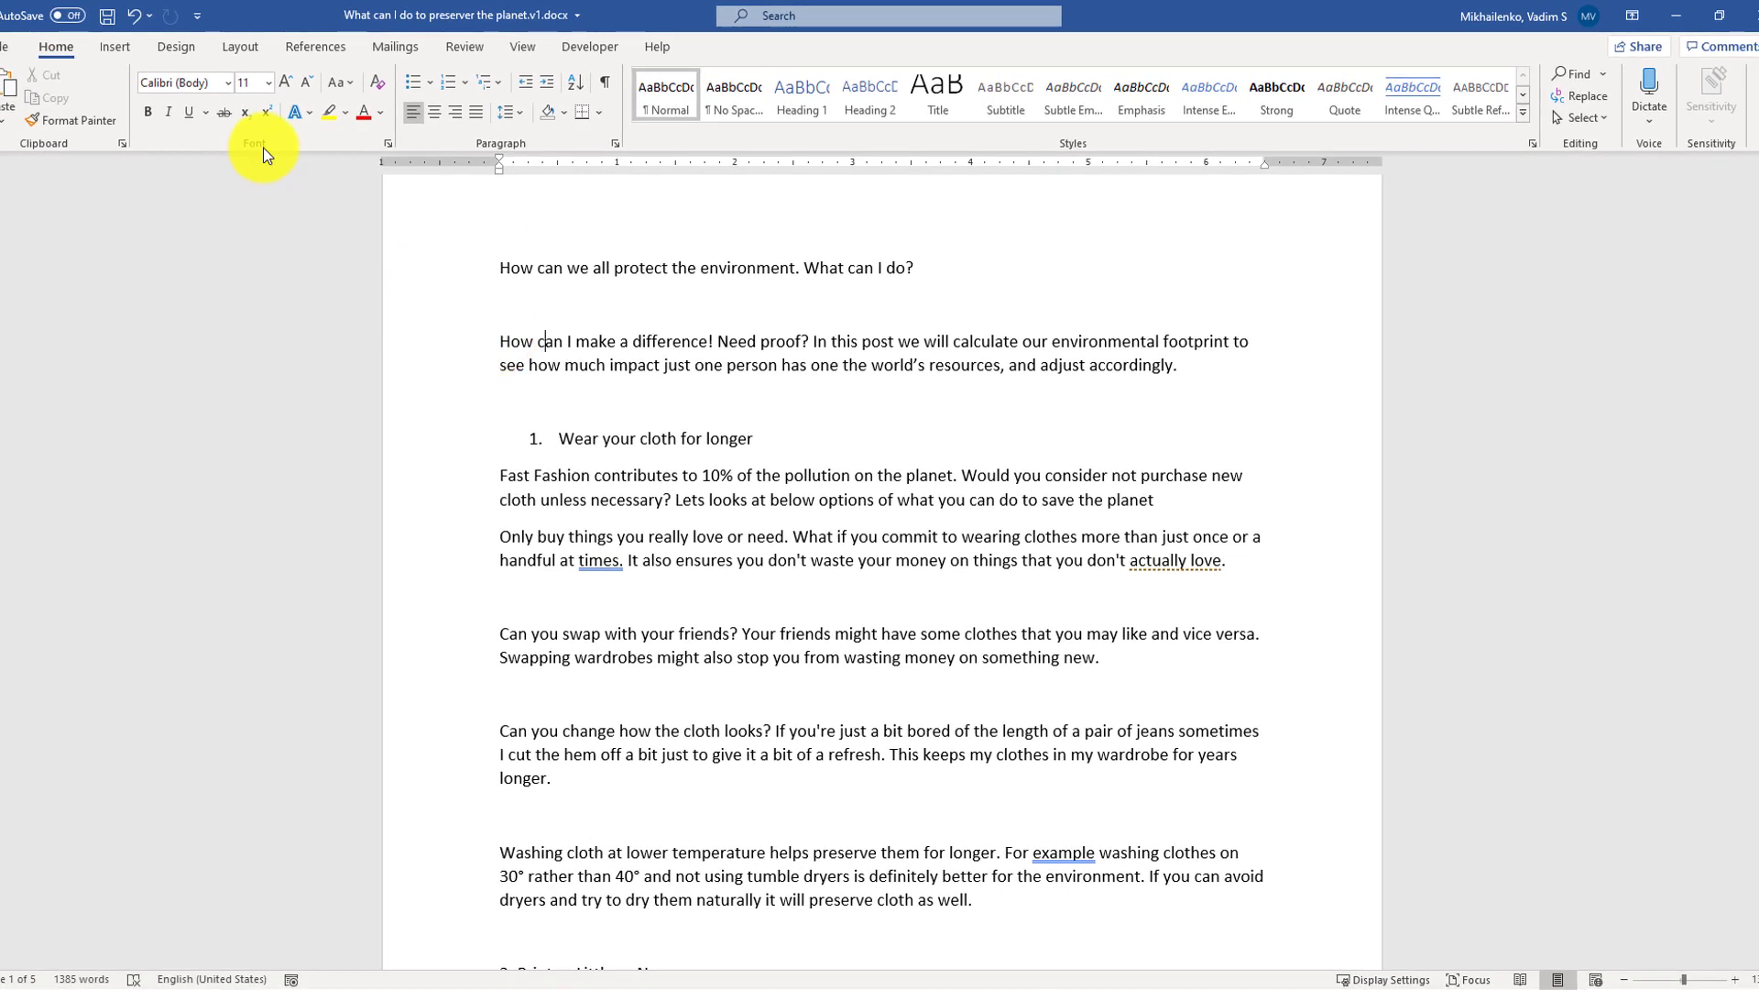
drag(501, 341, 1213, 353)
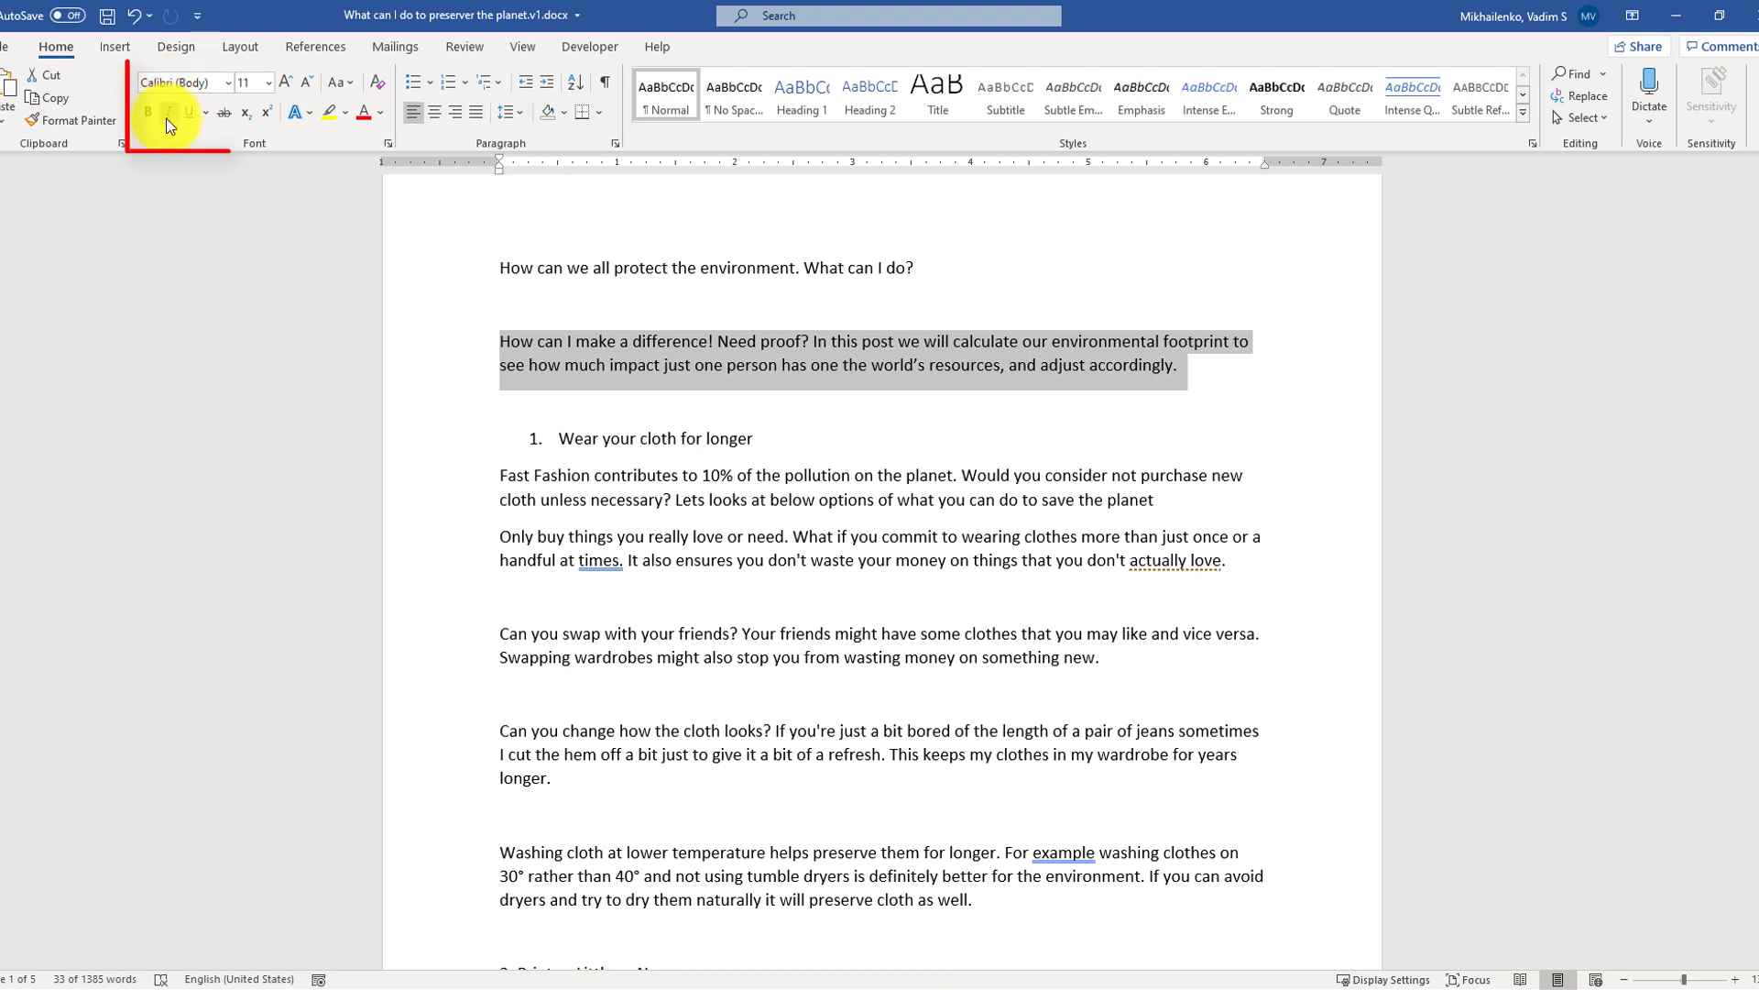
click(229, 89)
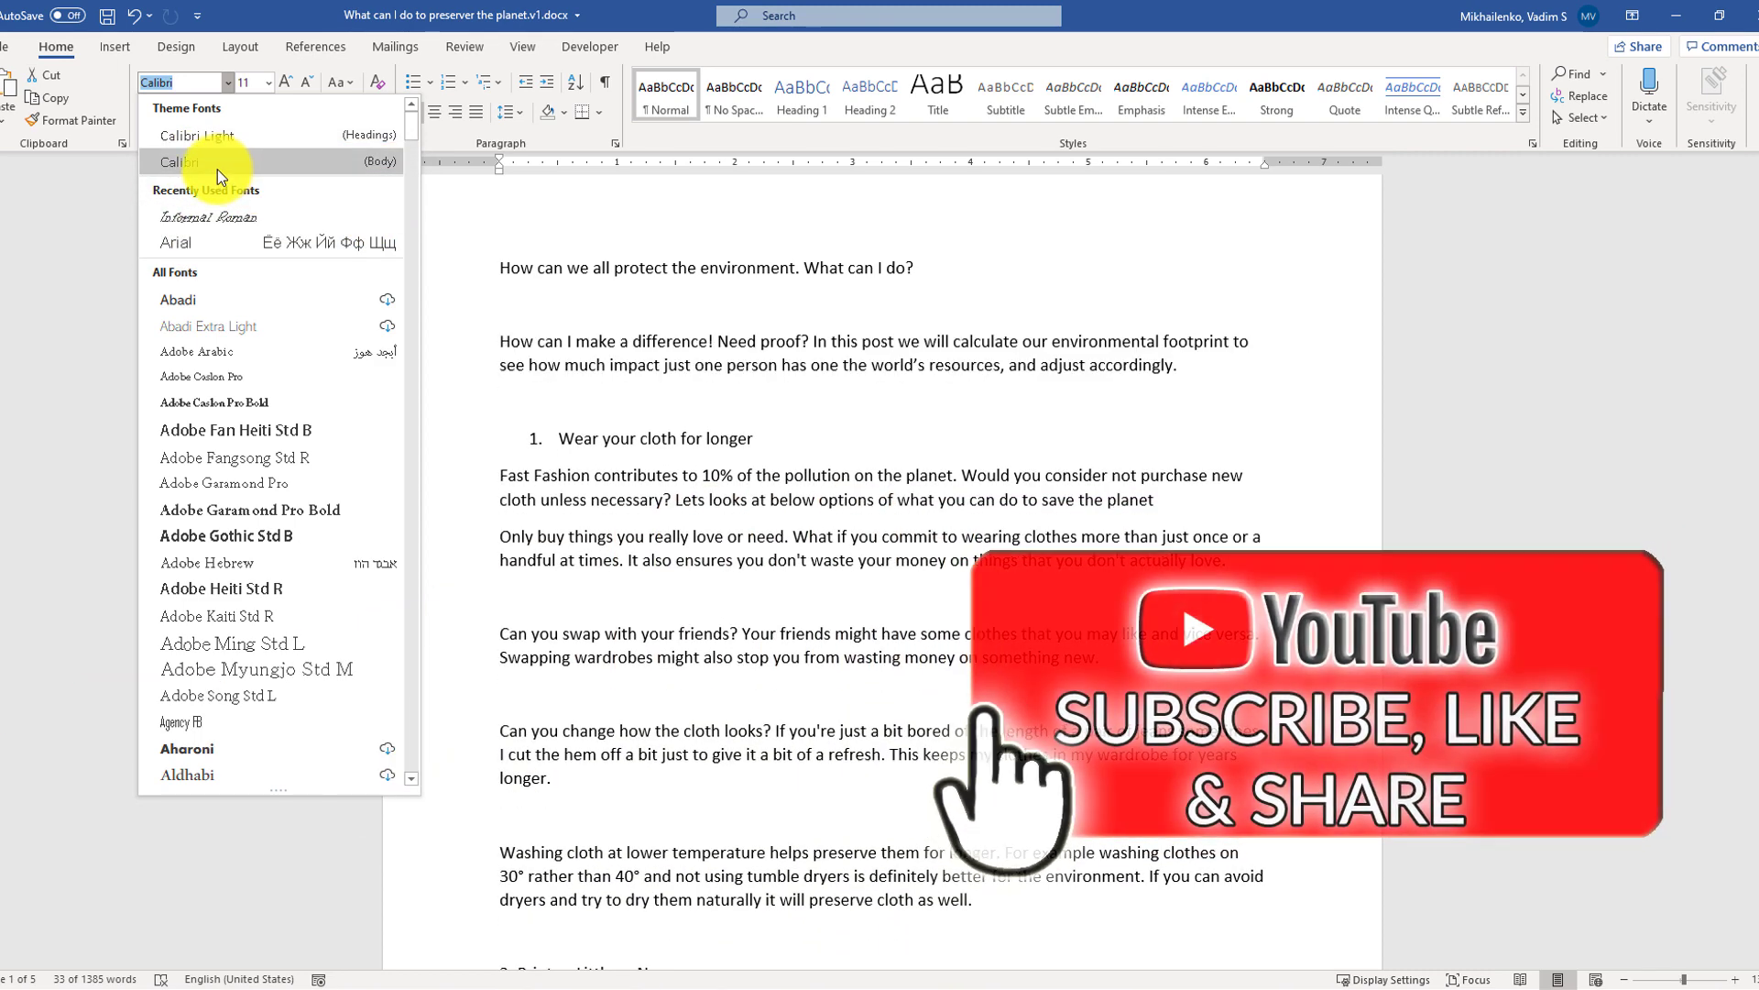
click(217, 168)
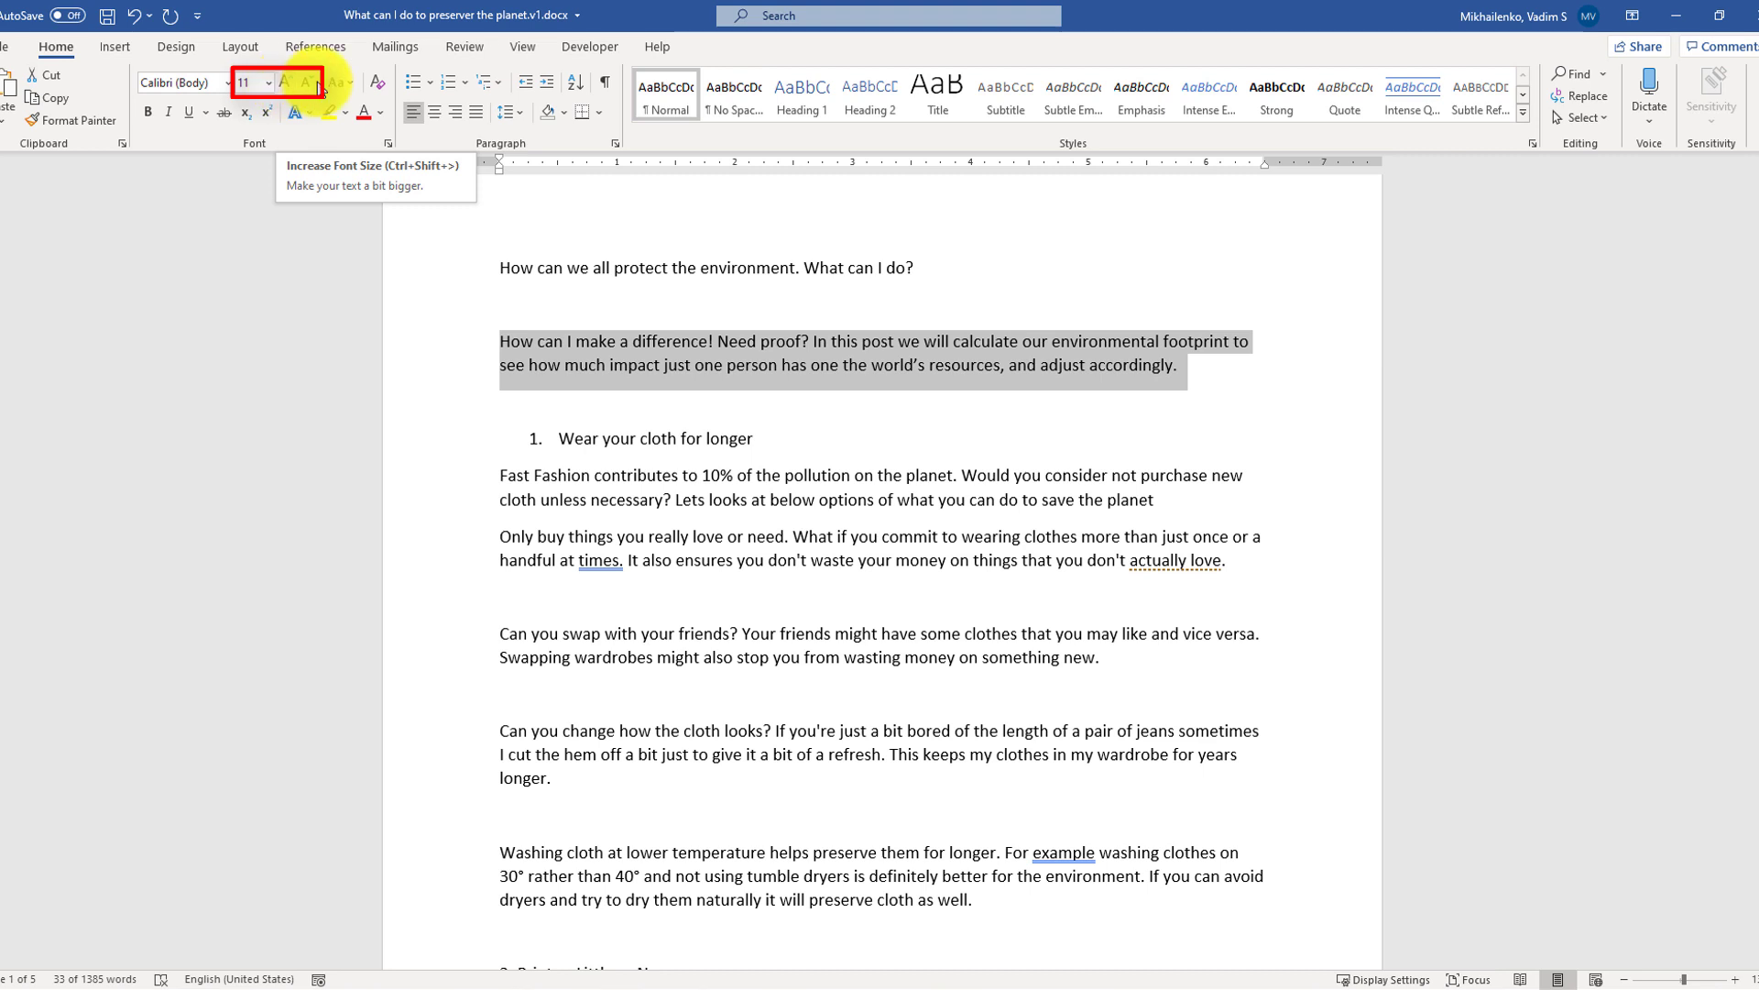
click(289, 86)
click(290, 86)
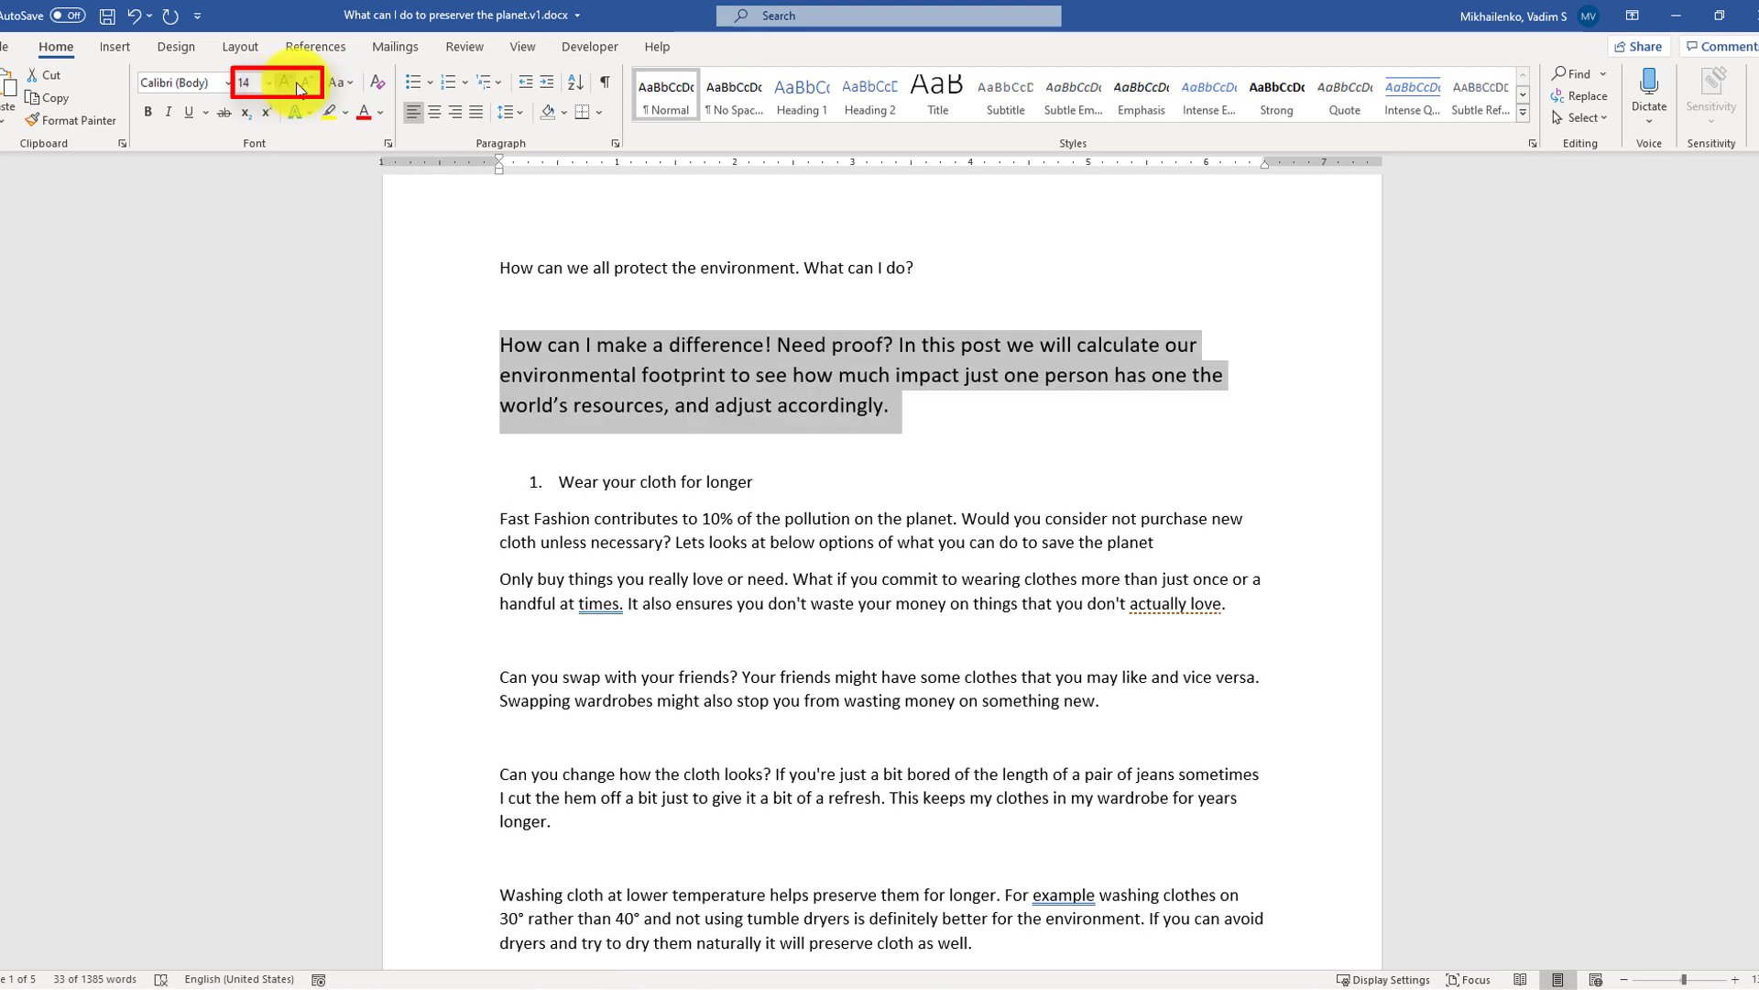
click(303, 85)
click(302, 86)
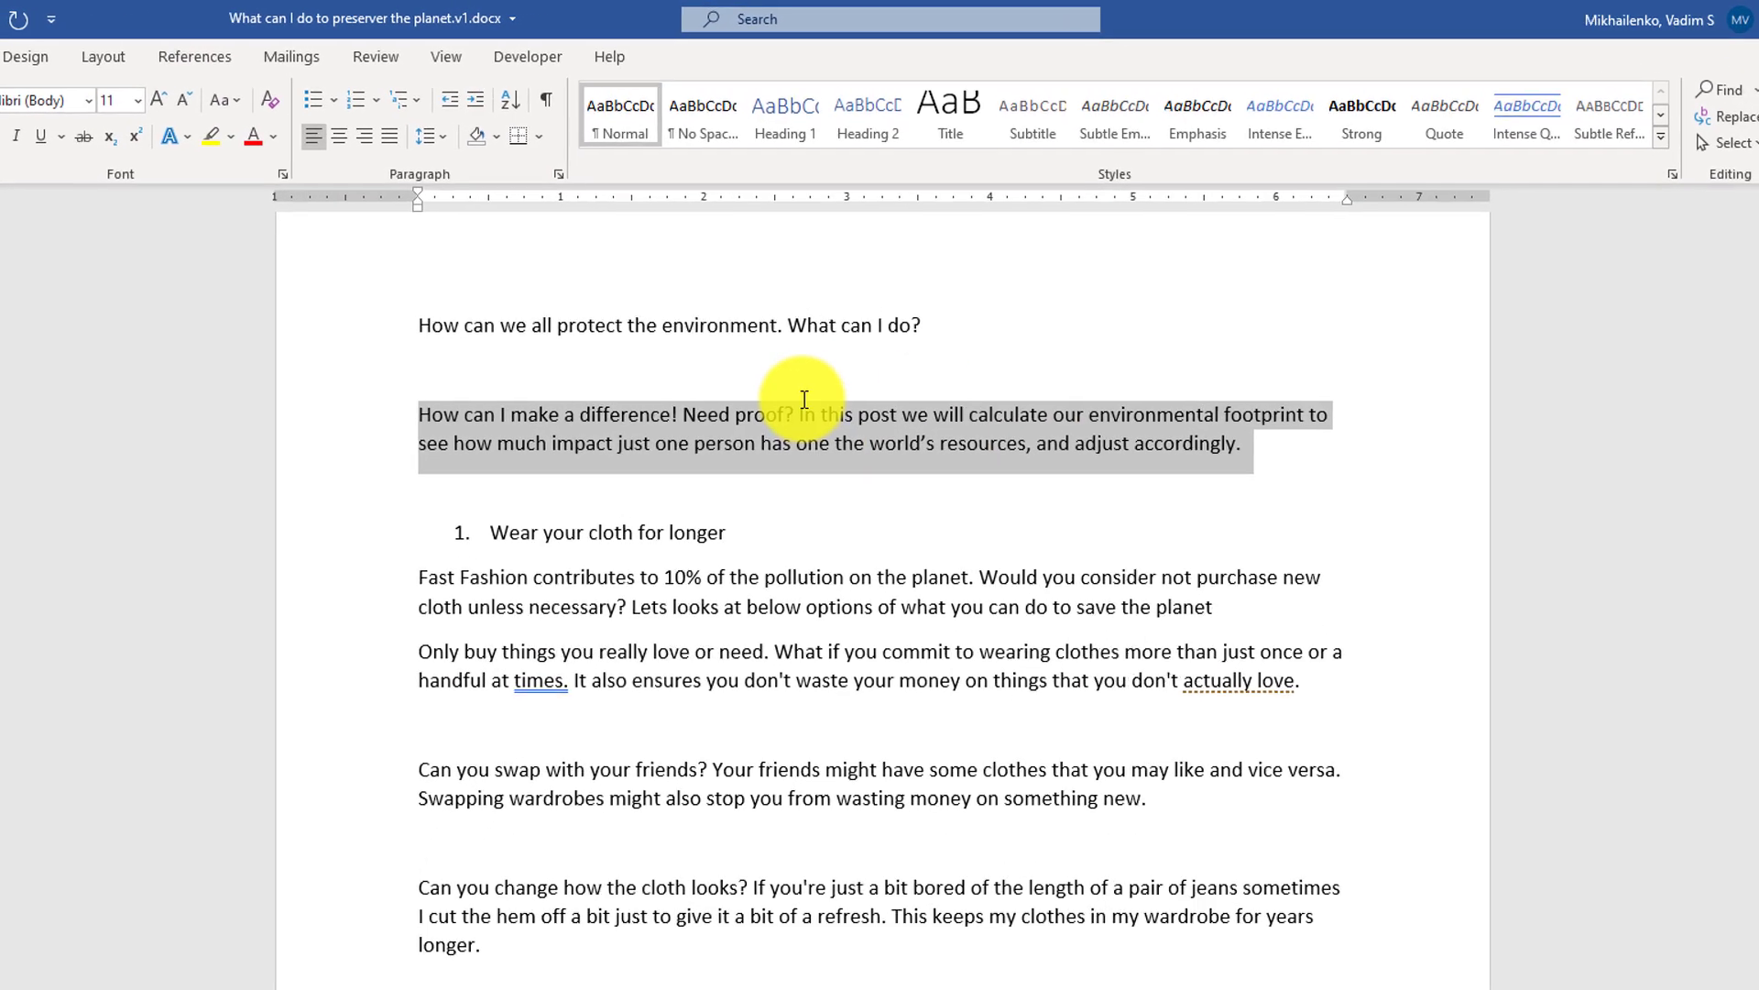
right_click(816, 417)
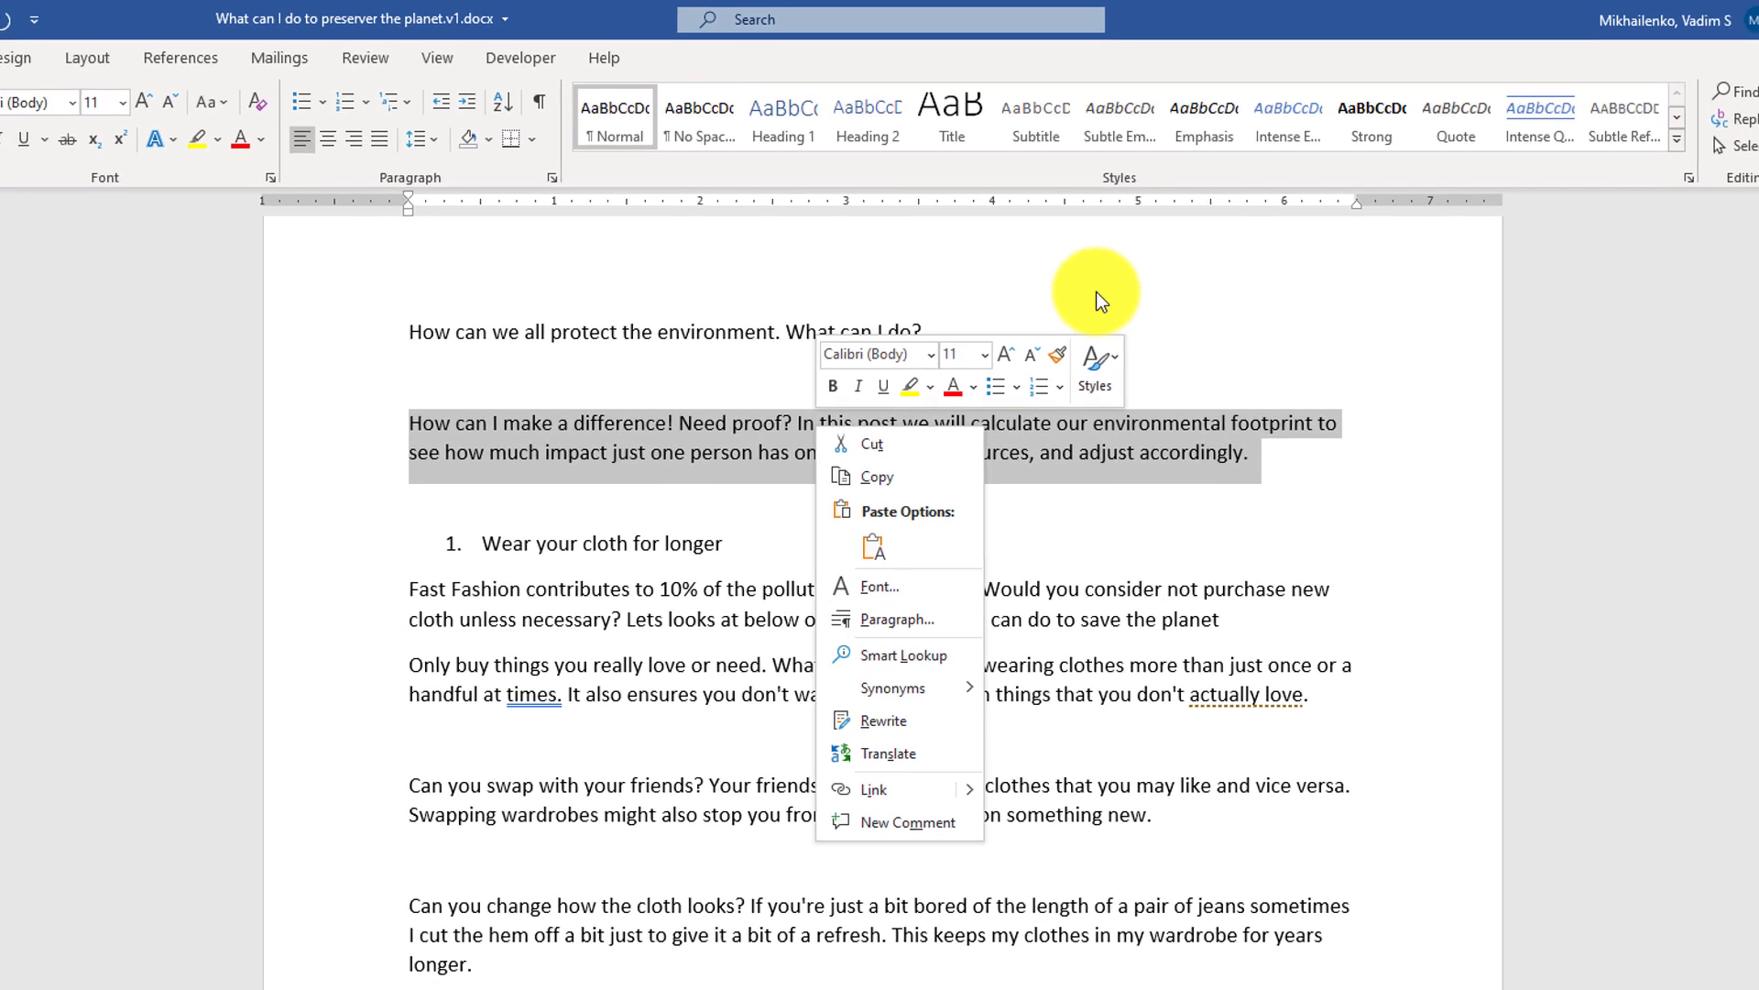
key(Escape)
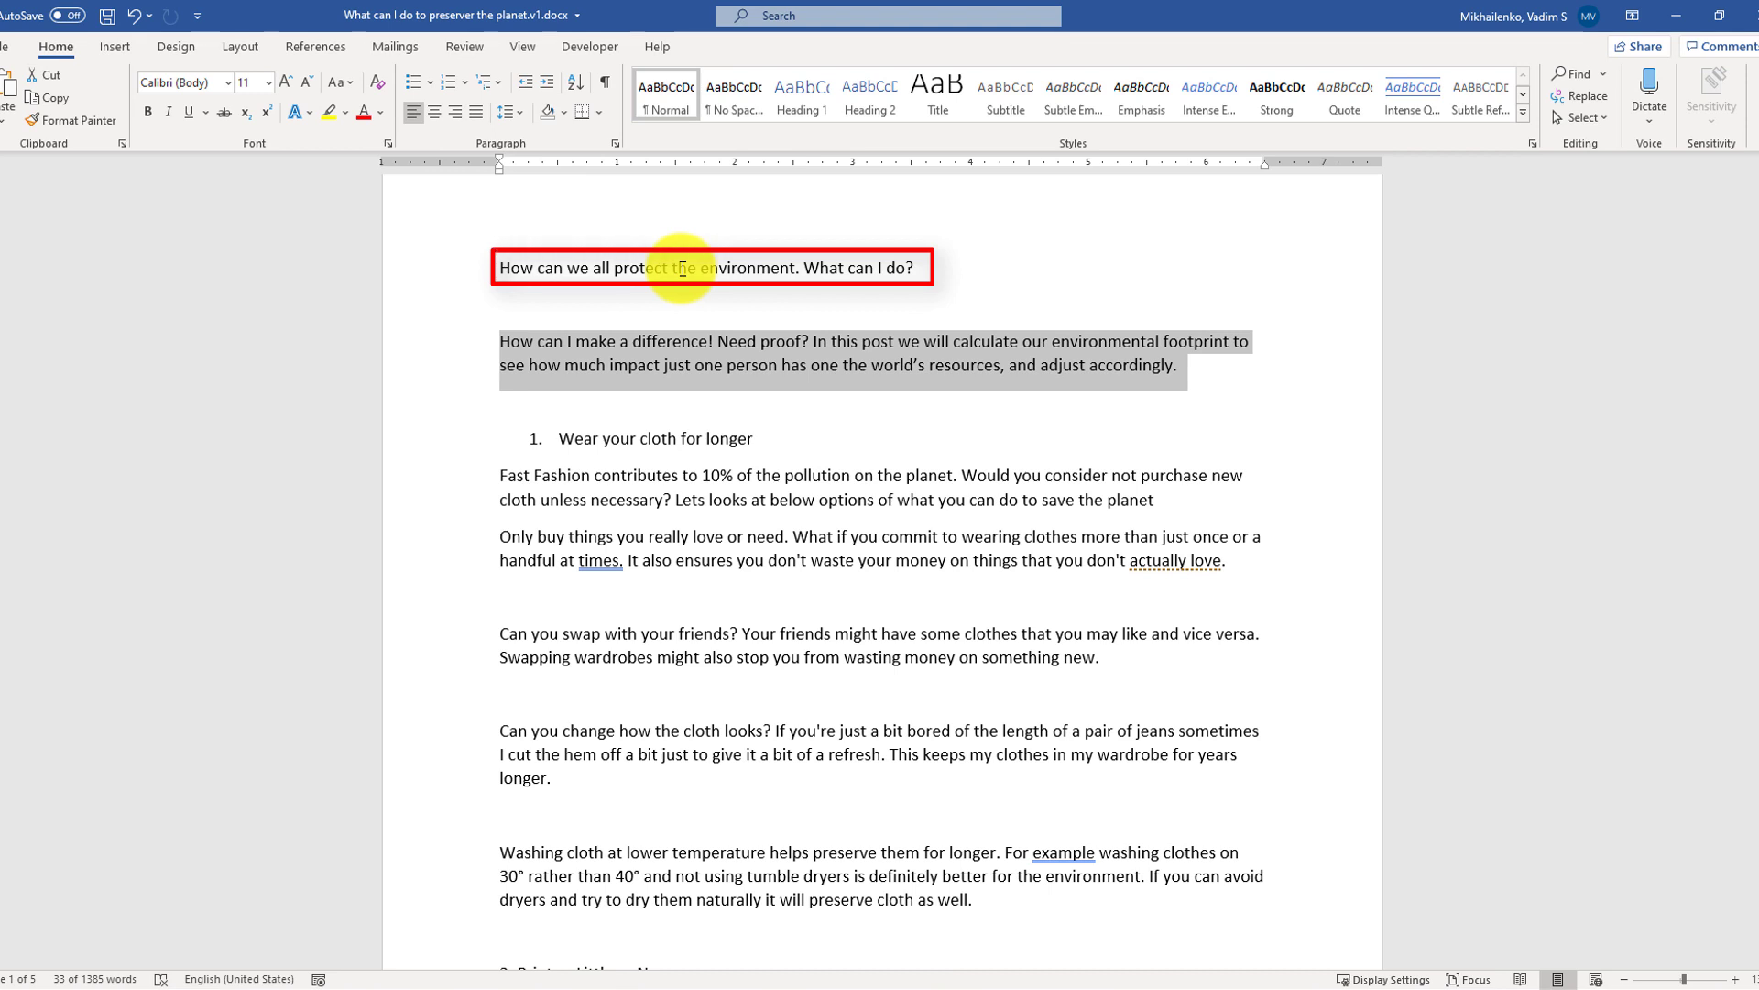
Apply Heading 1 to 'How can we all protect the environment. What can I do?' and toggle the formatting marks.
click(688, 269)
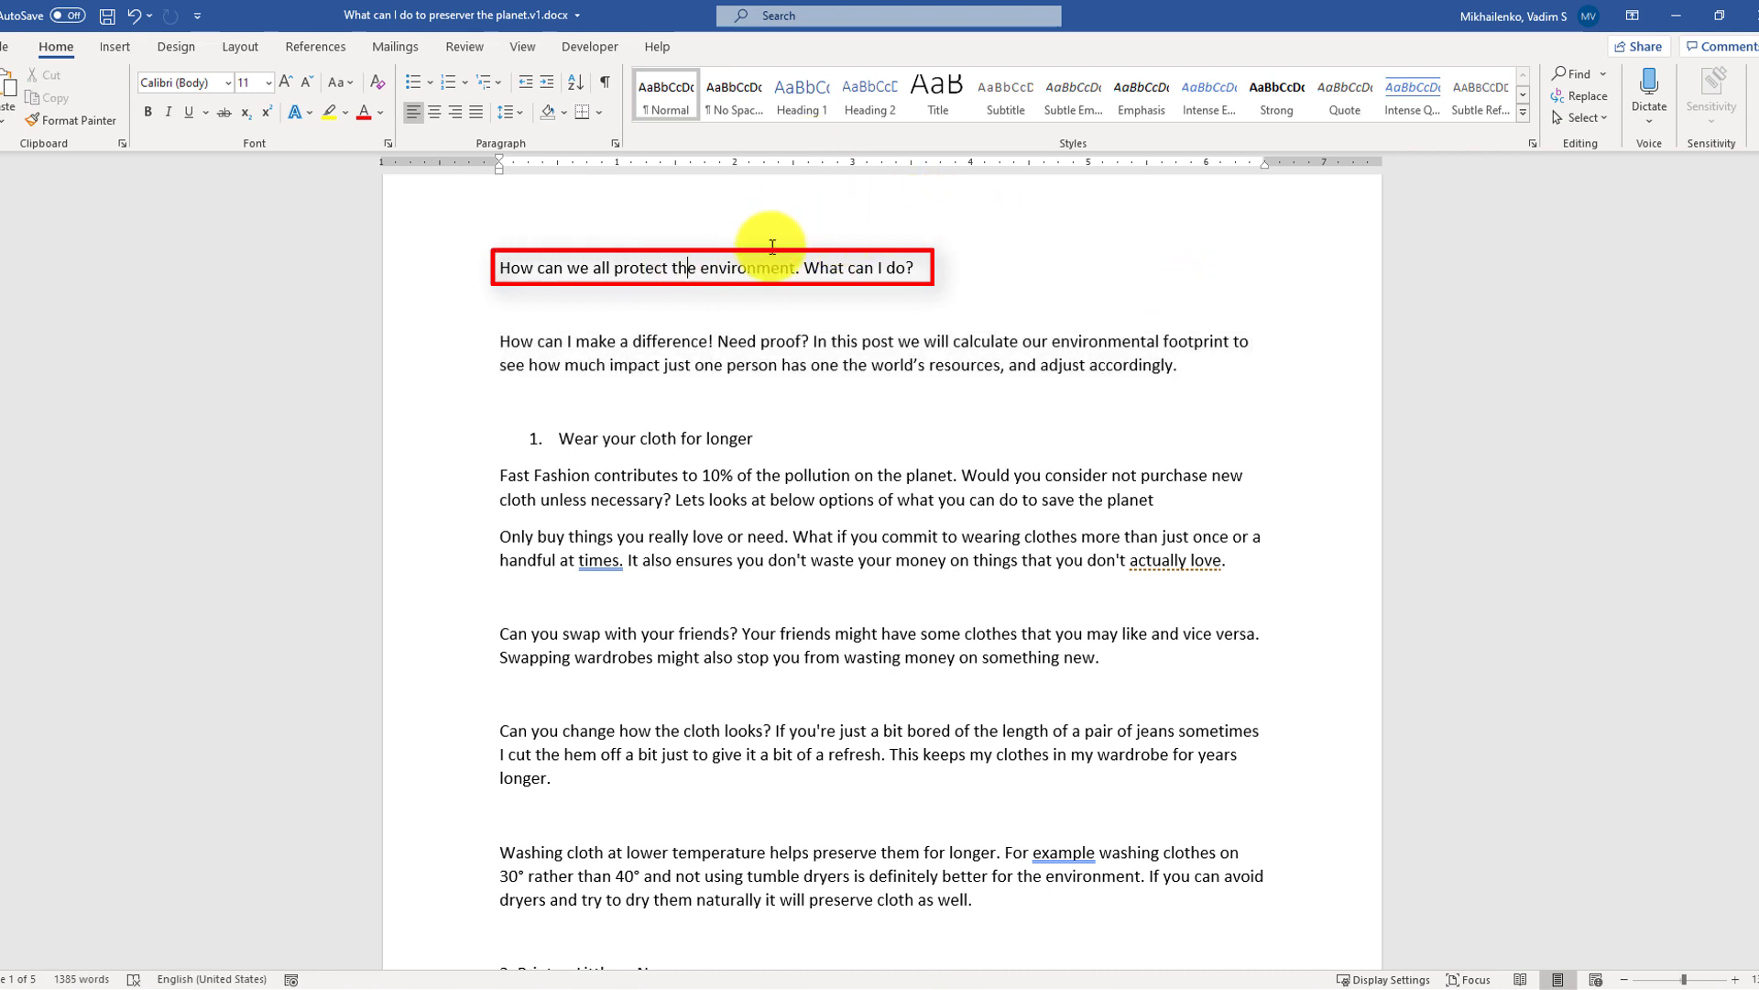
click(803, 110)
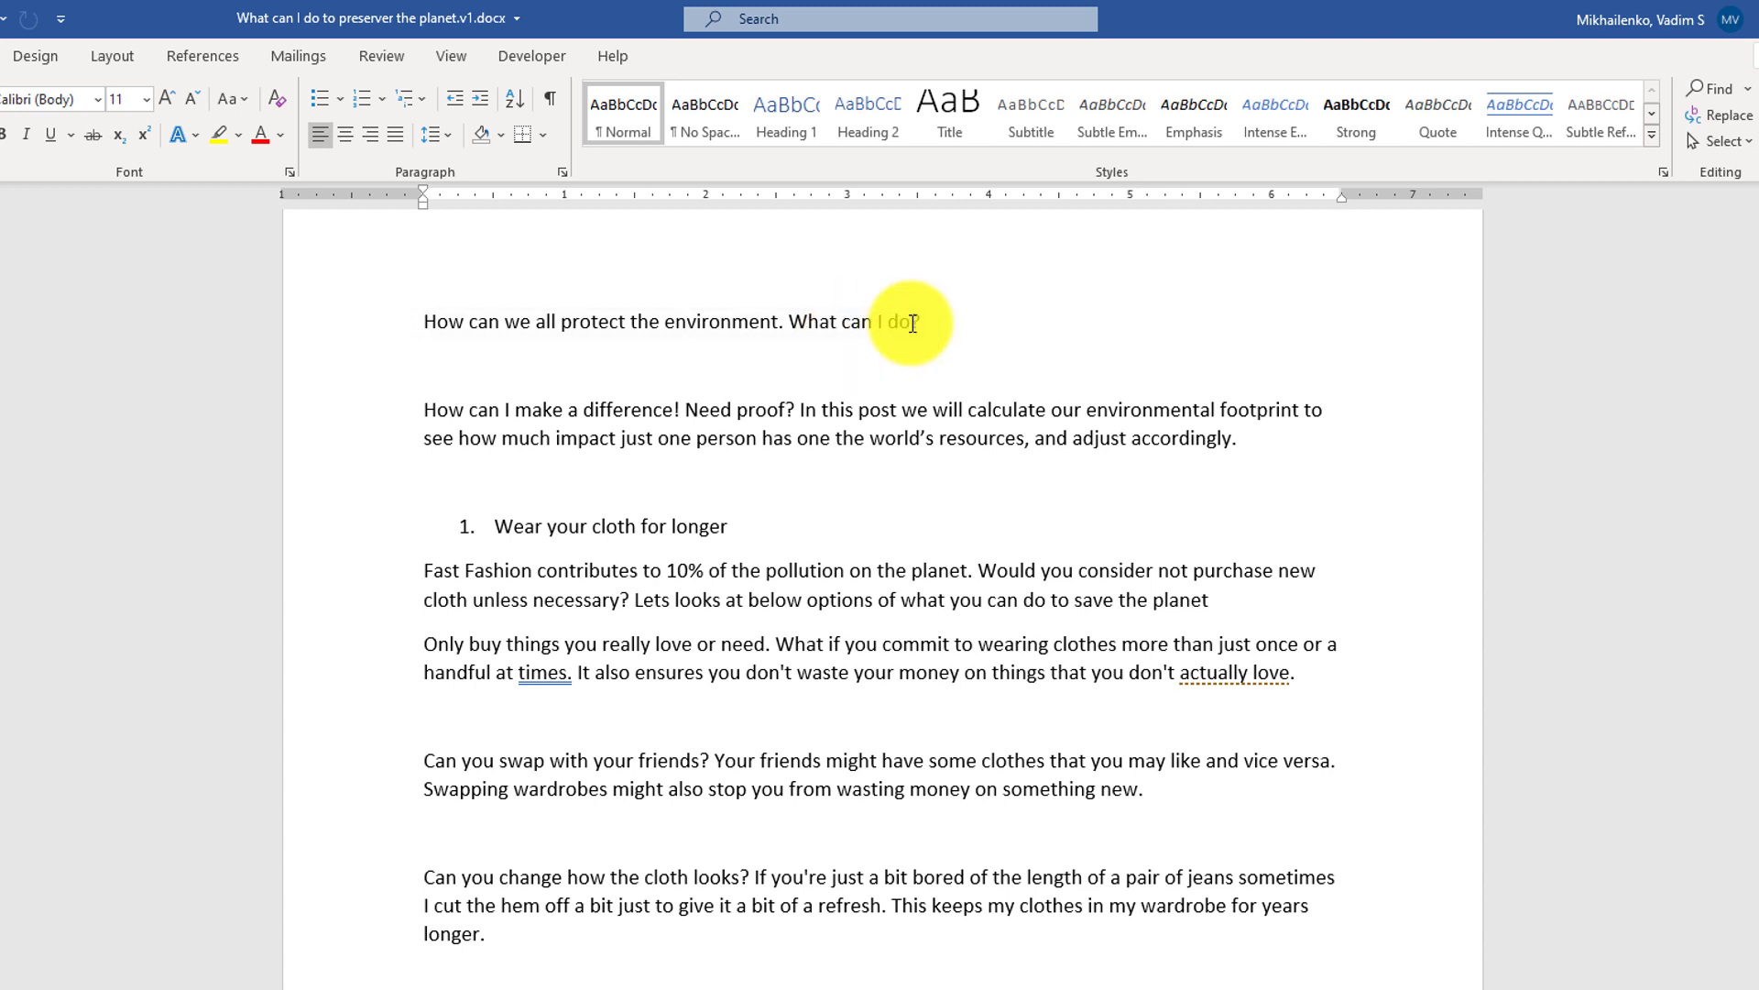
click(778, 136)
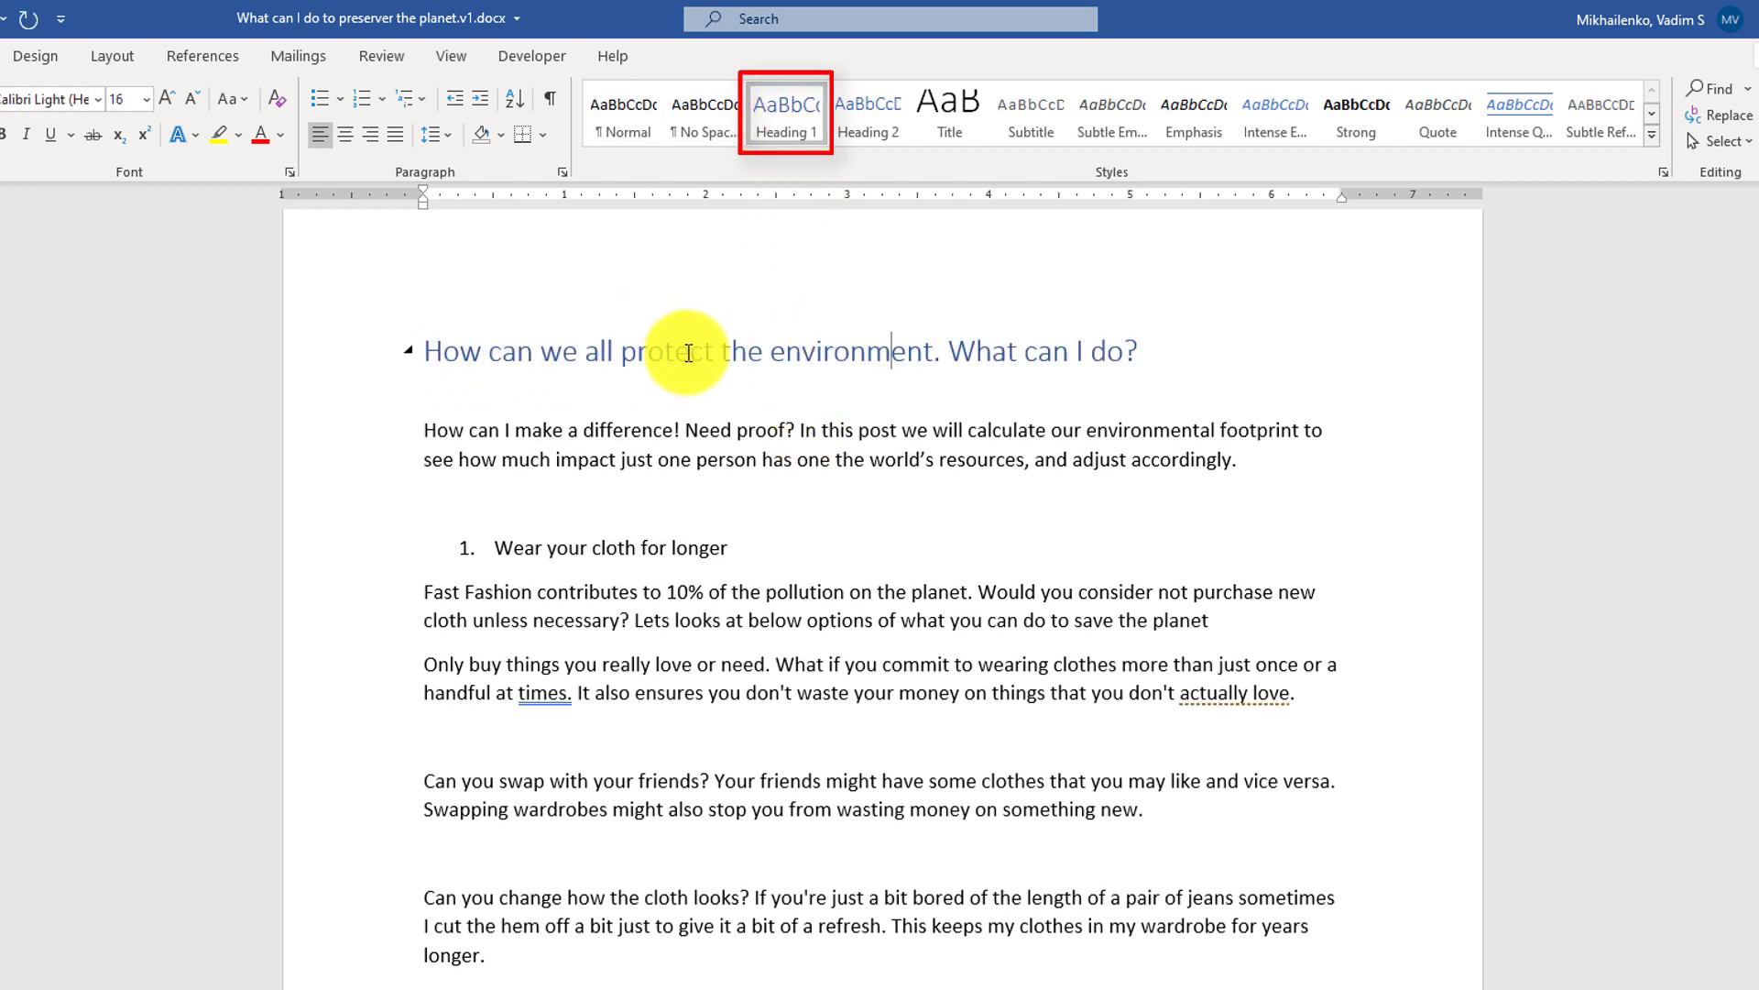
click(688, 353)
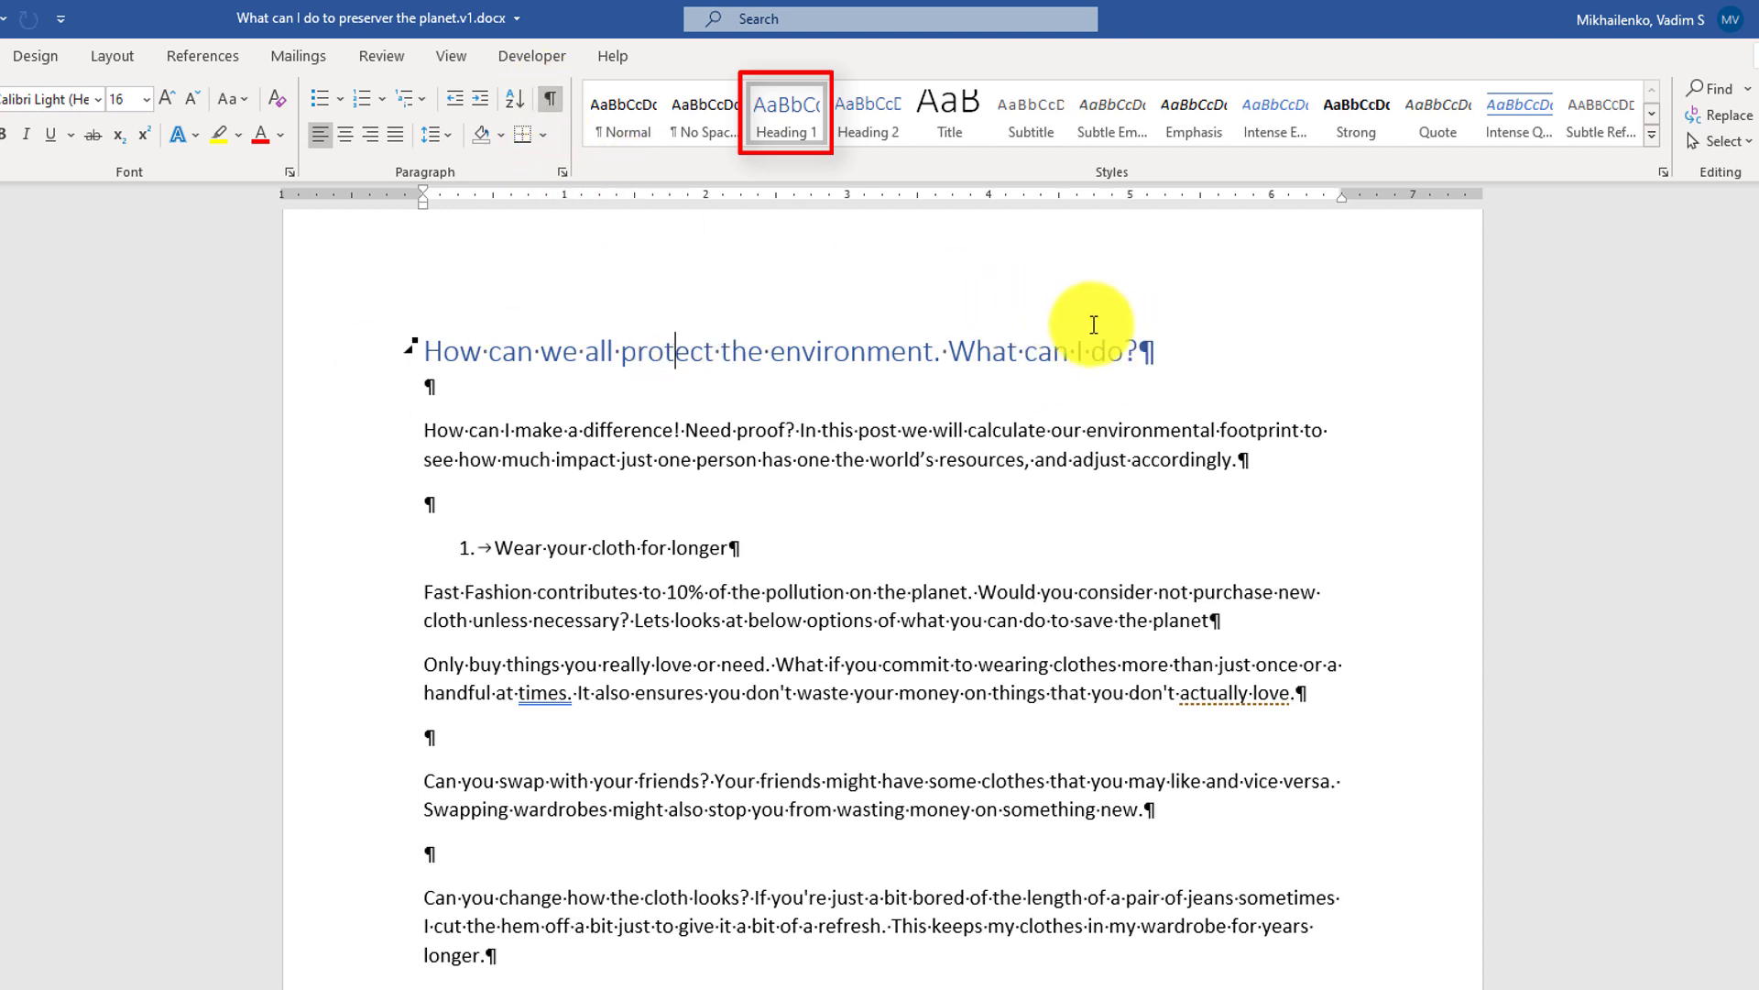
click(551, 100)
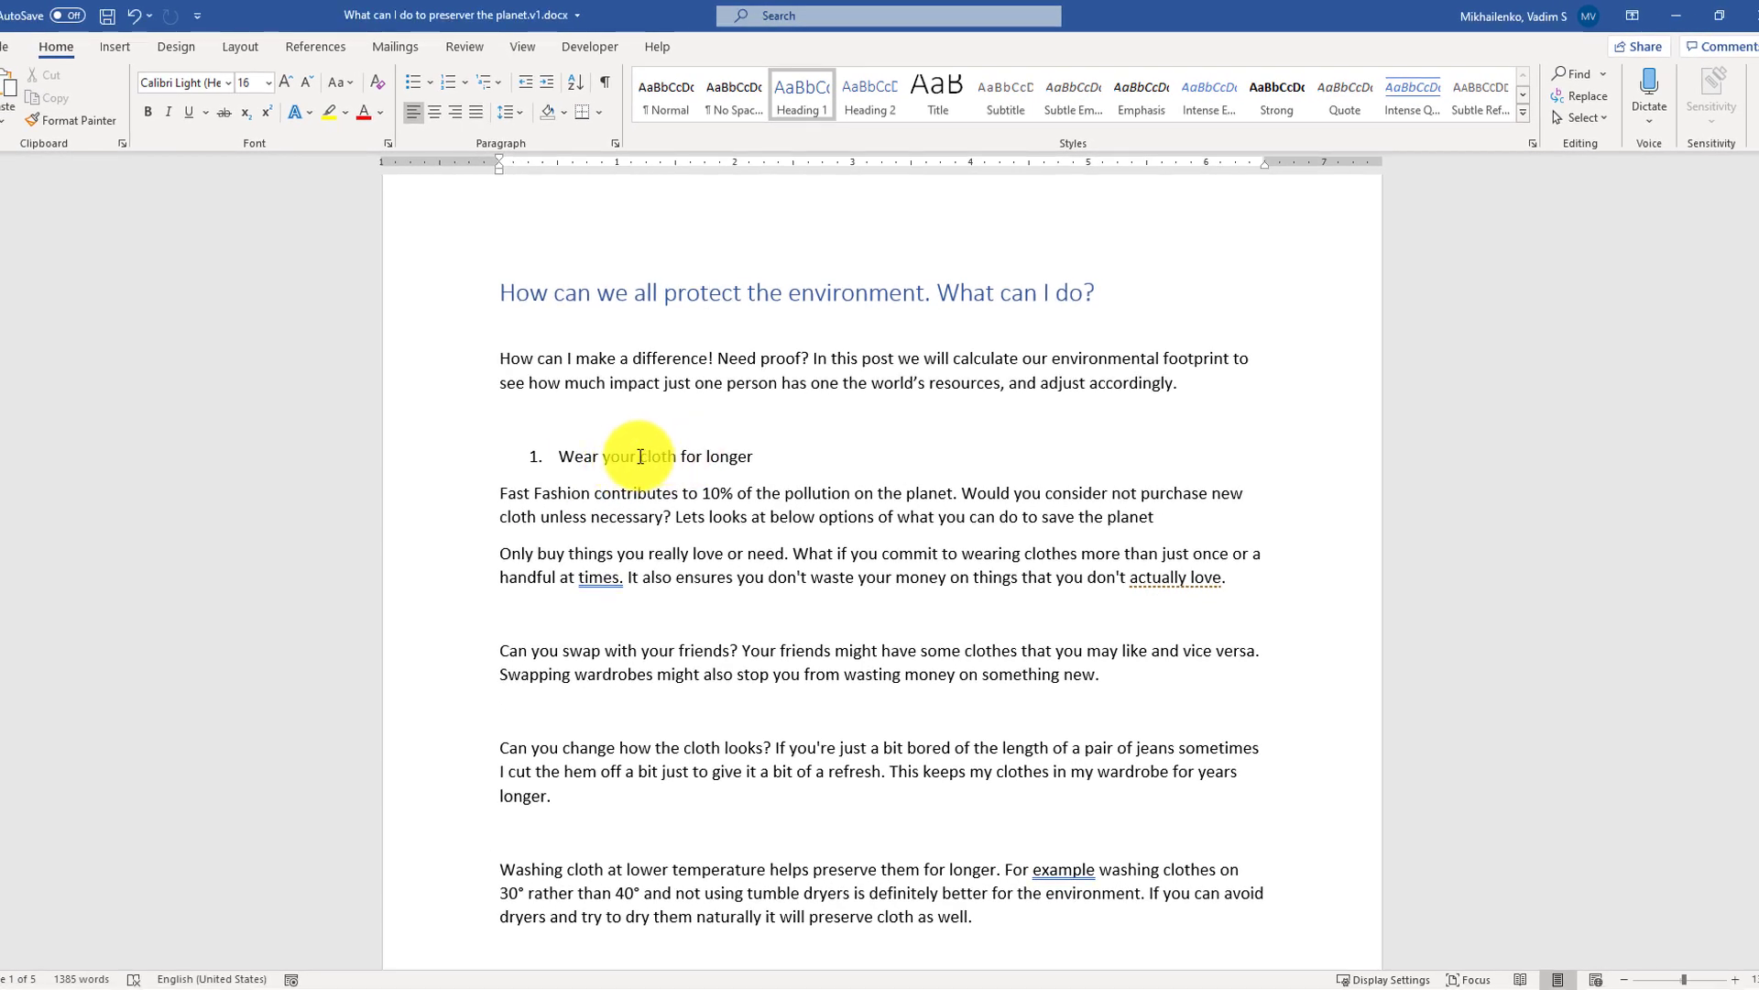
Make 'Wear your cloth for longer' a Heading 2 subheading.
click(661, 456)
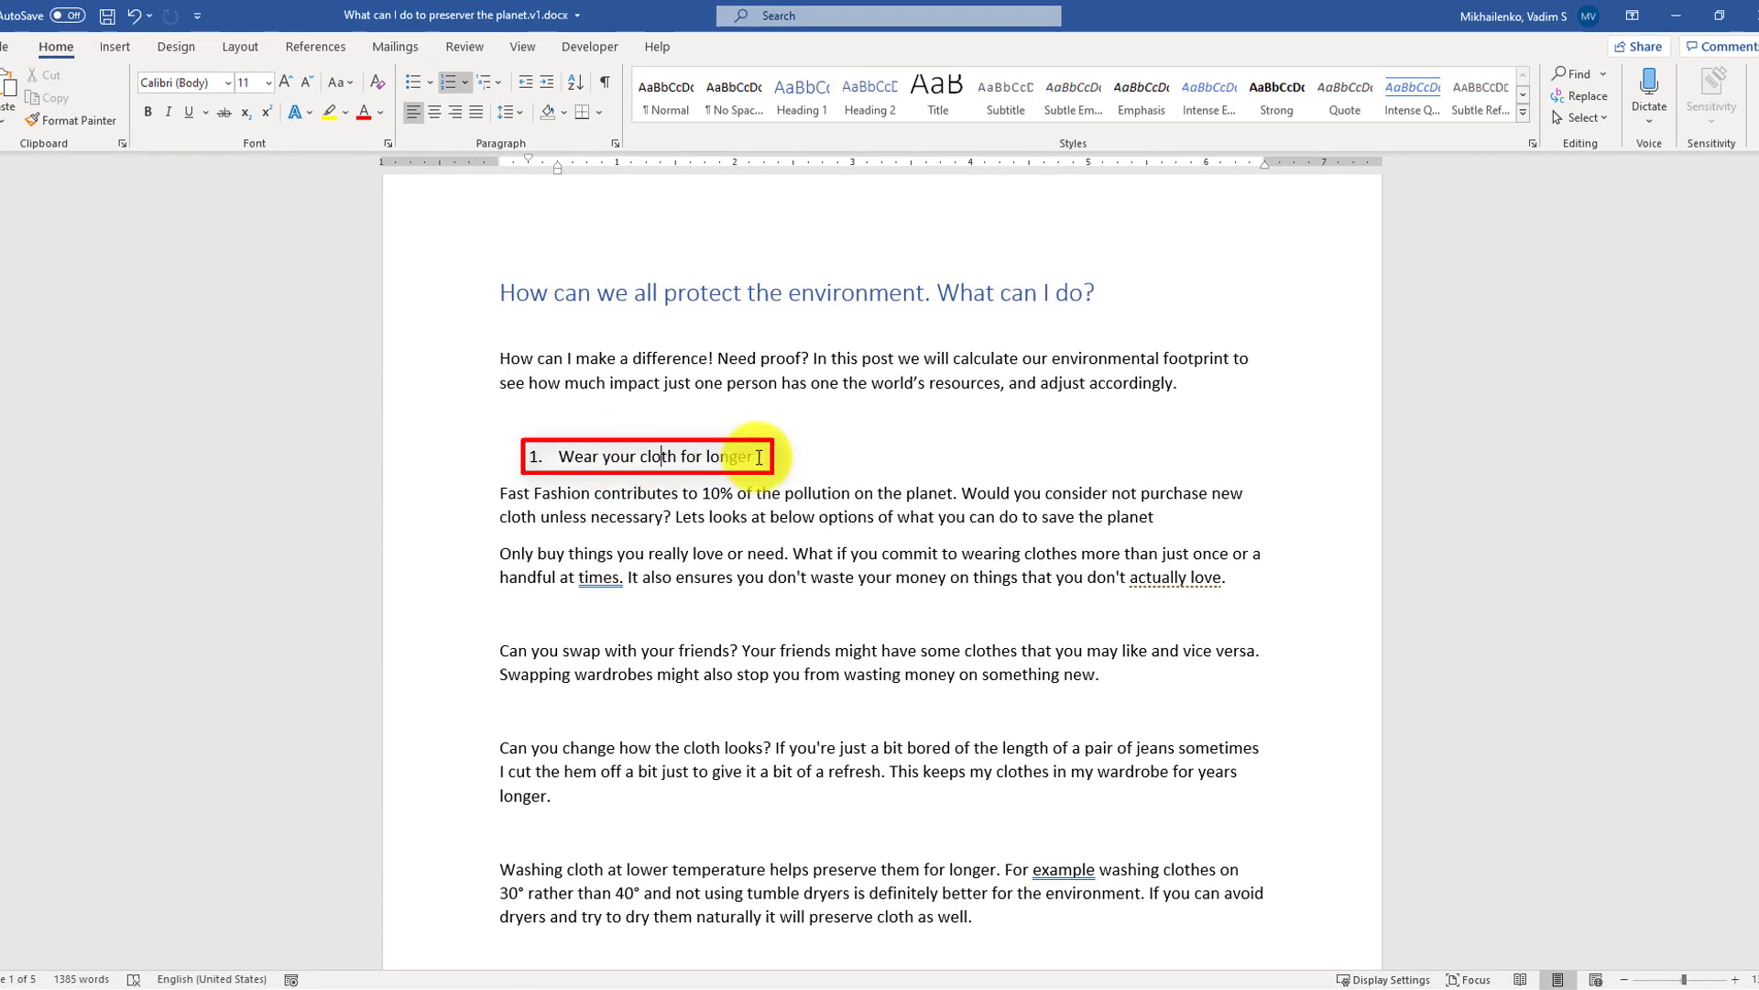
drag(1750, 227, 1750, 235)
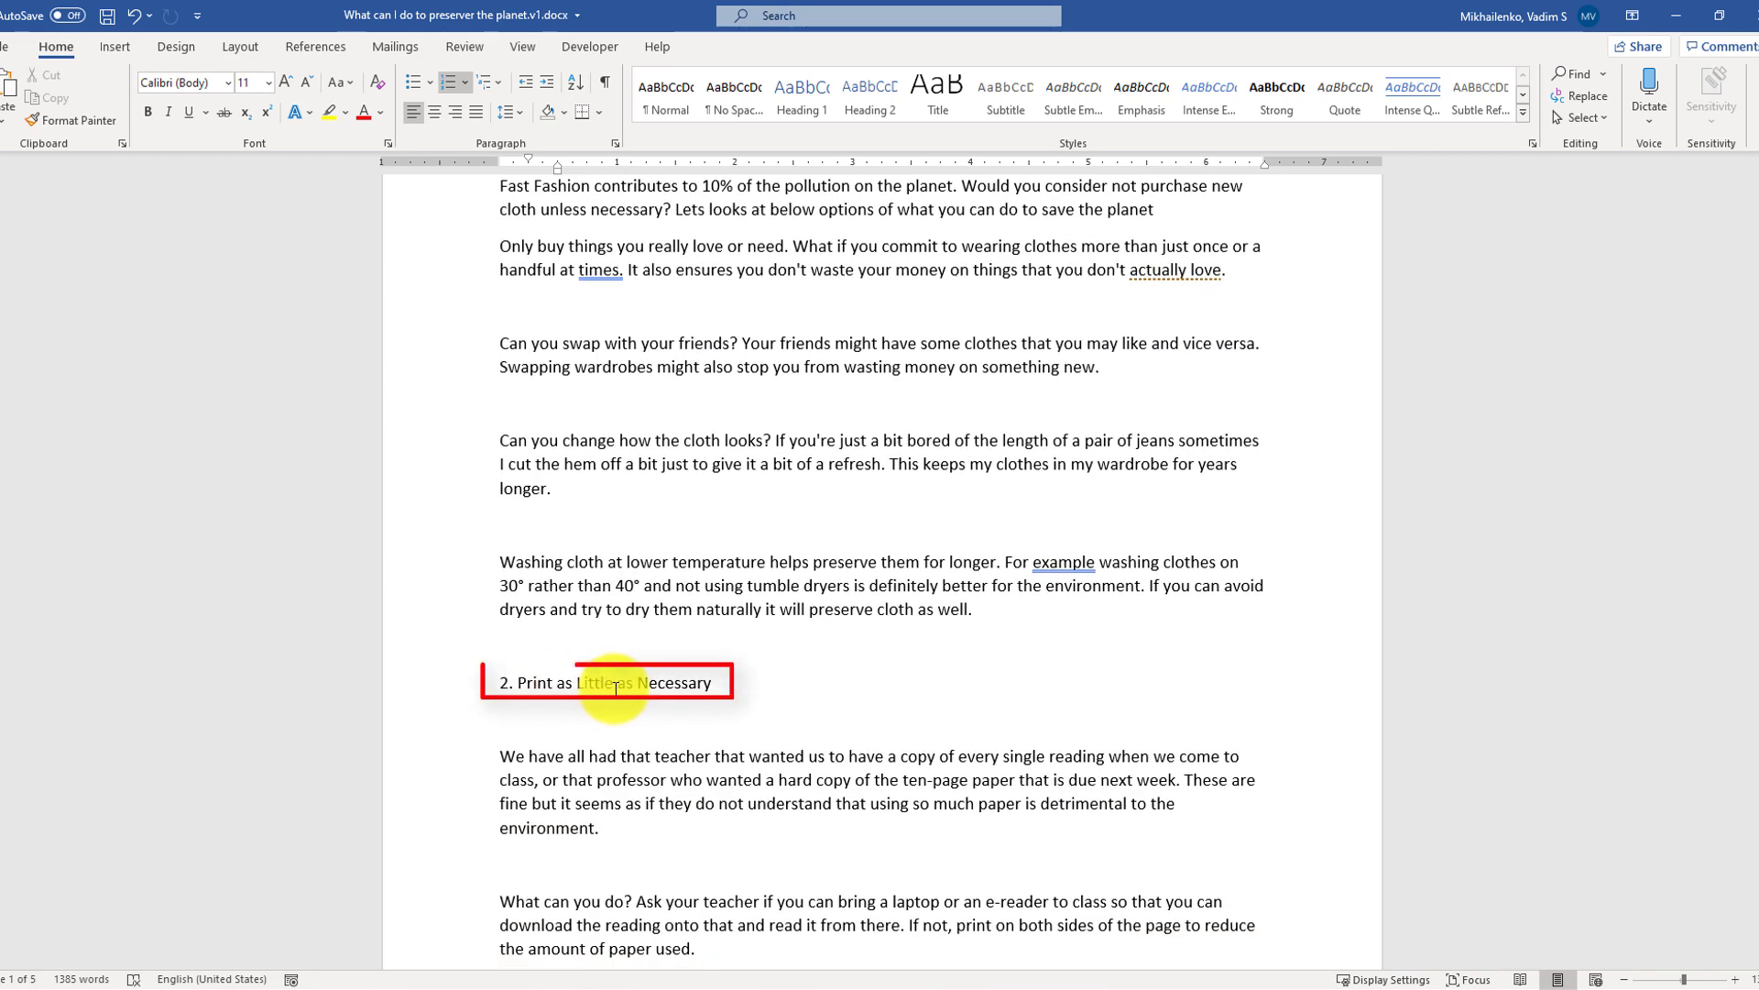
scroll(786, 666, down, 10)
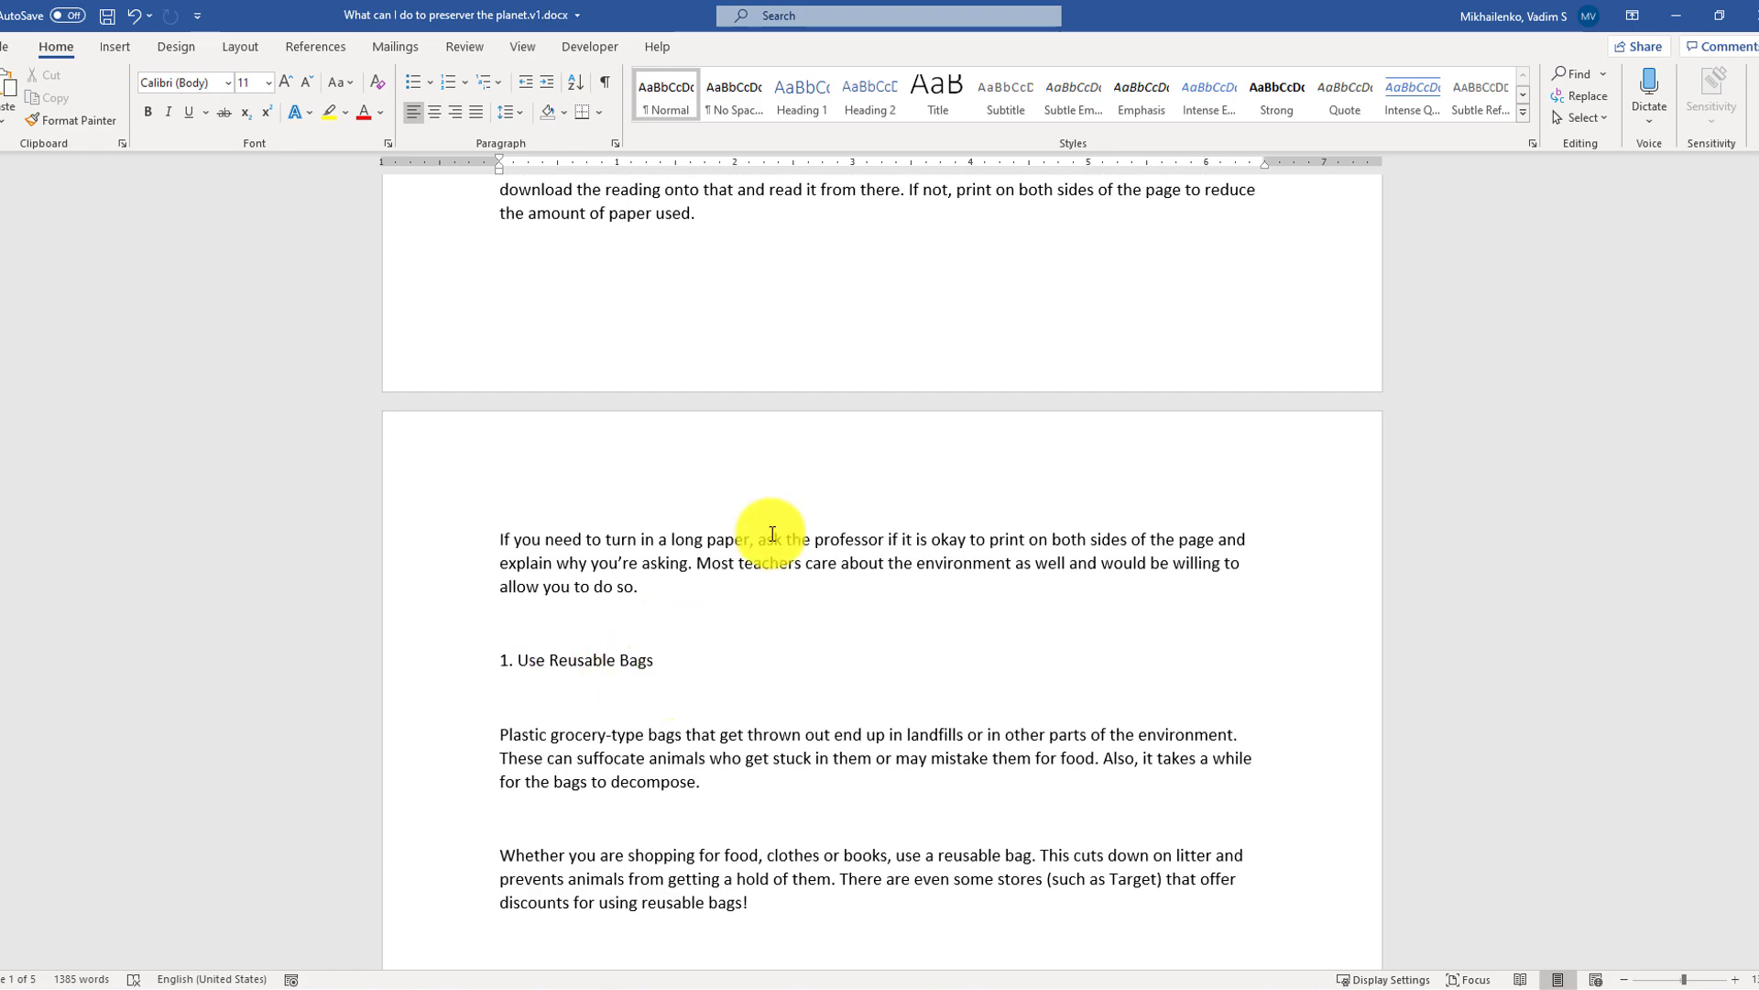
scroll(773, 540, up, 11)
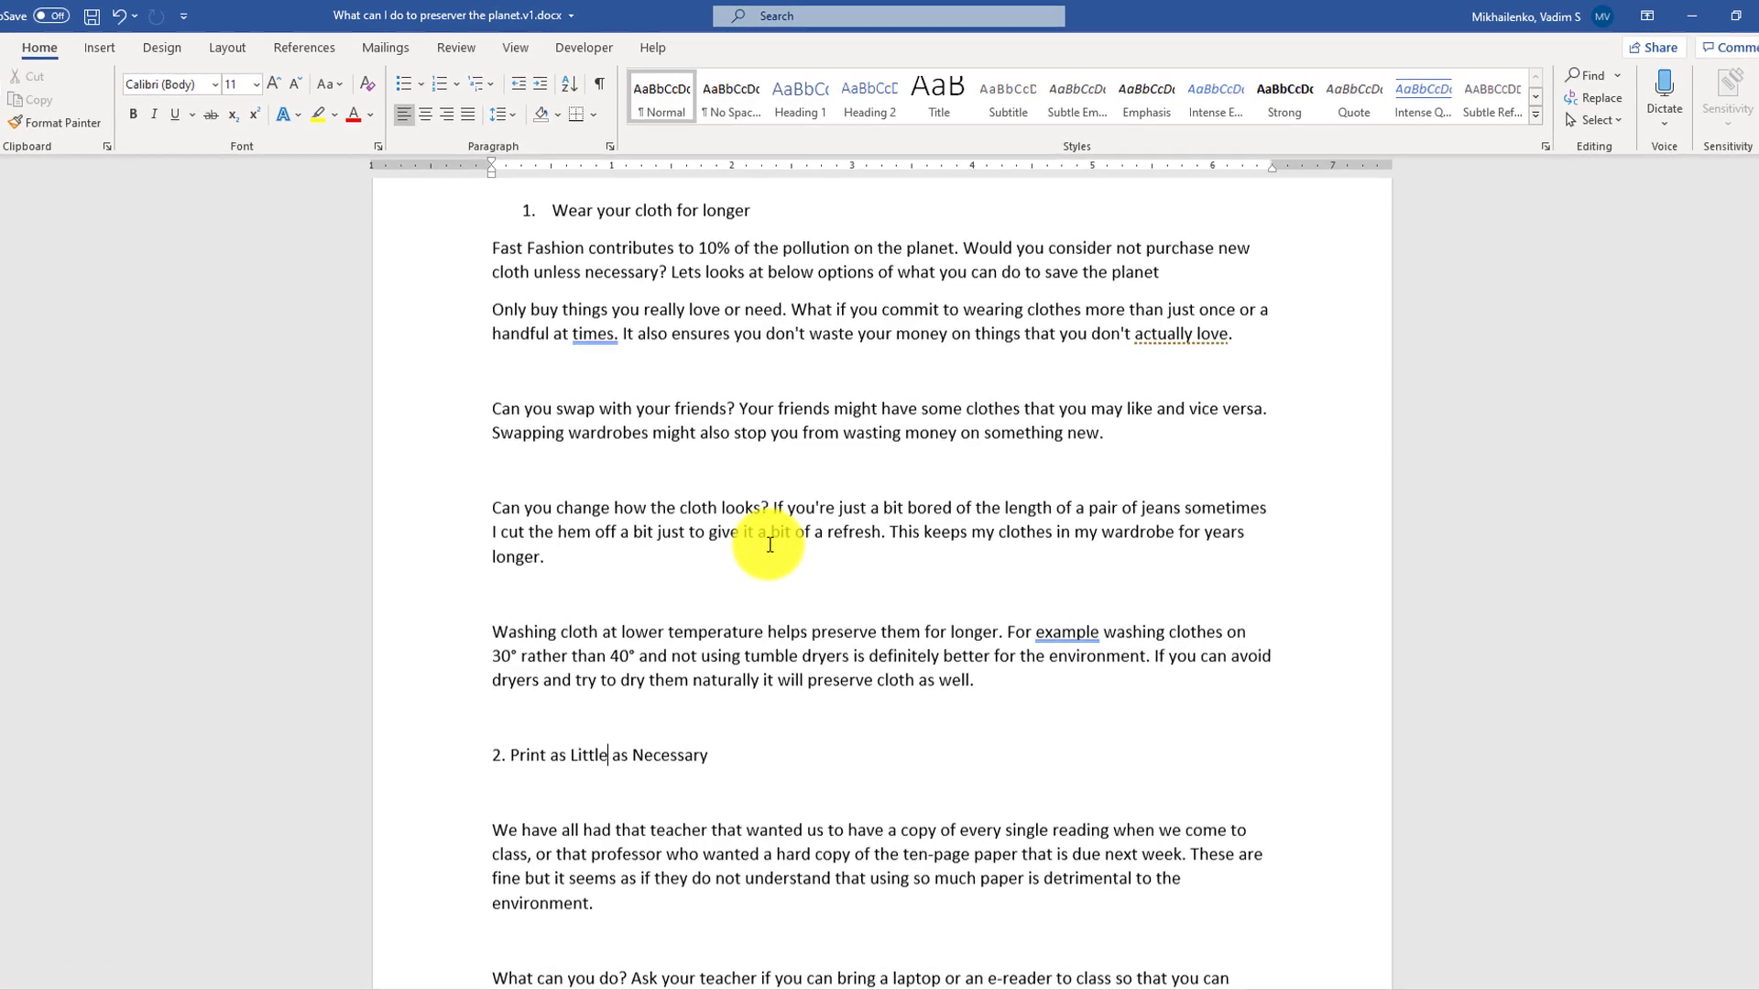
scroll(770, 544, up, 5)
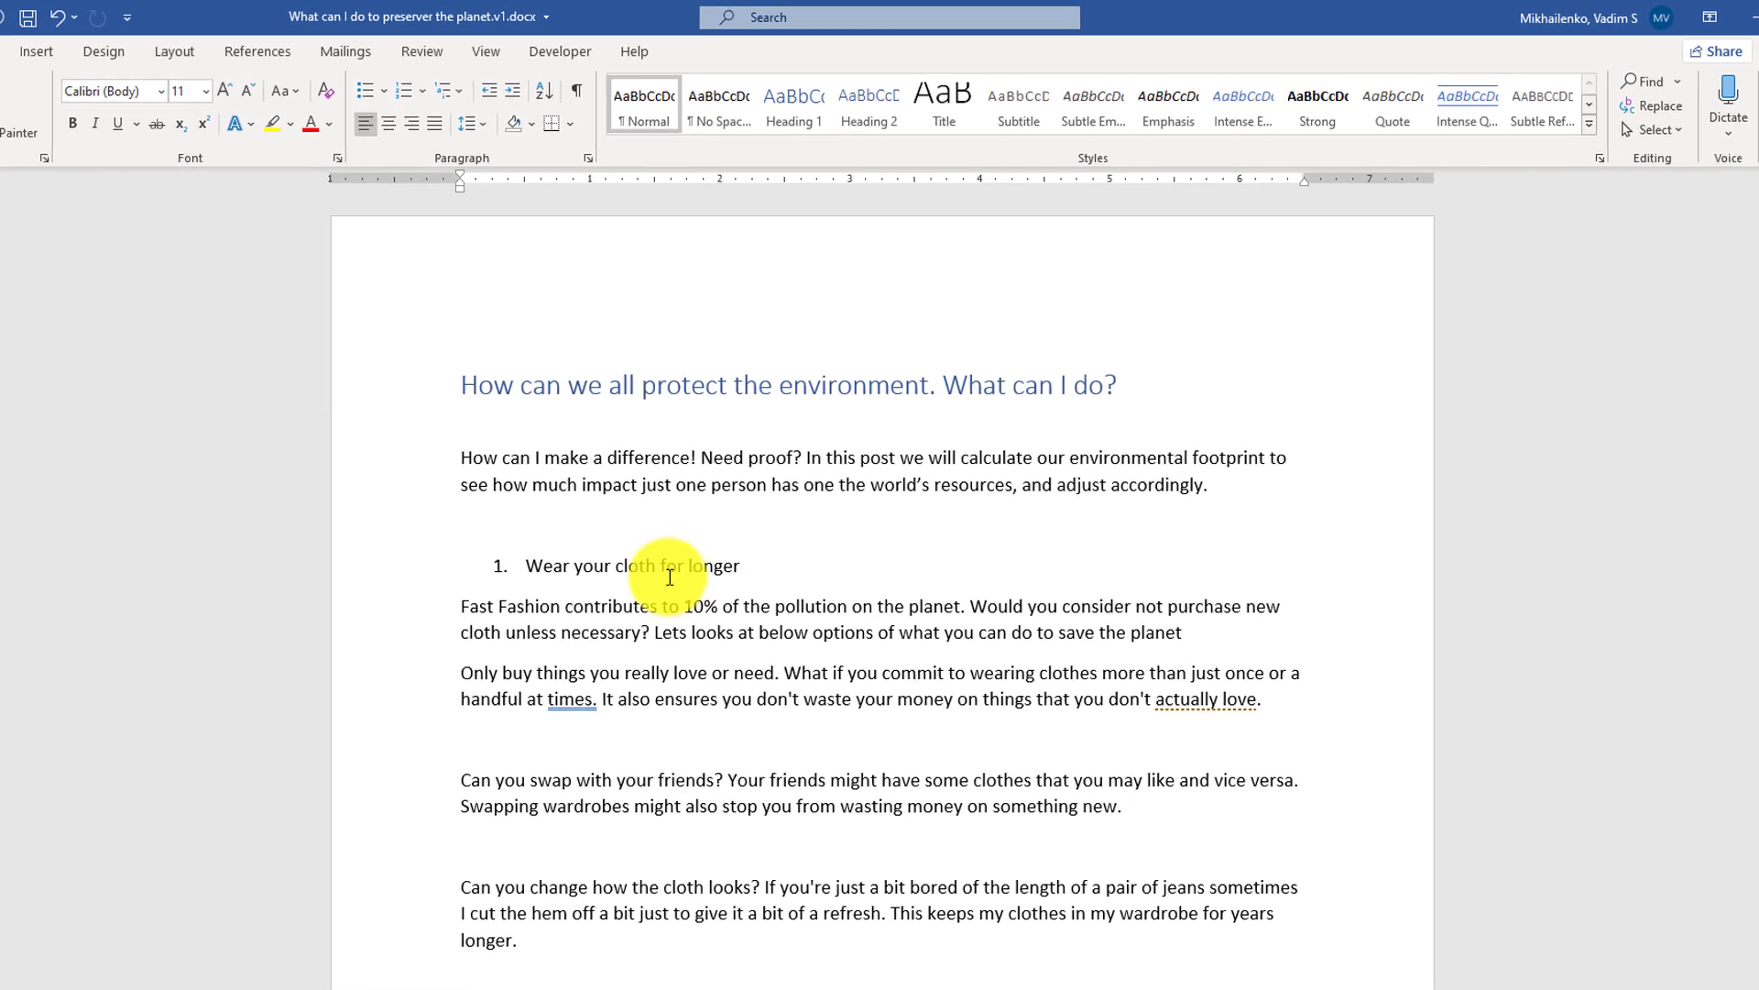
click(673, 523)
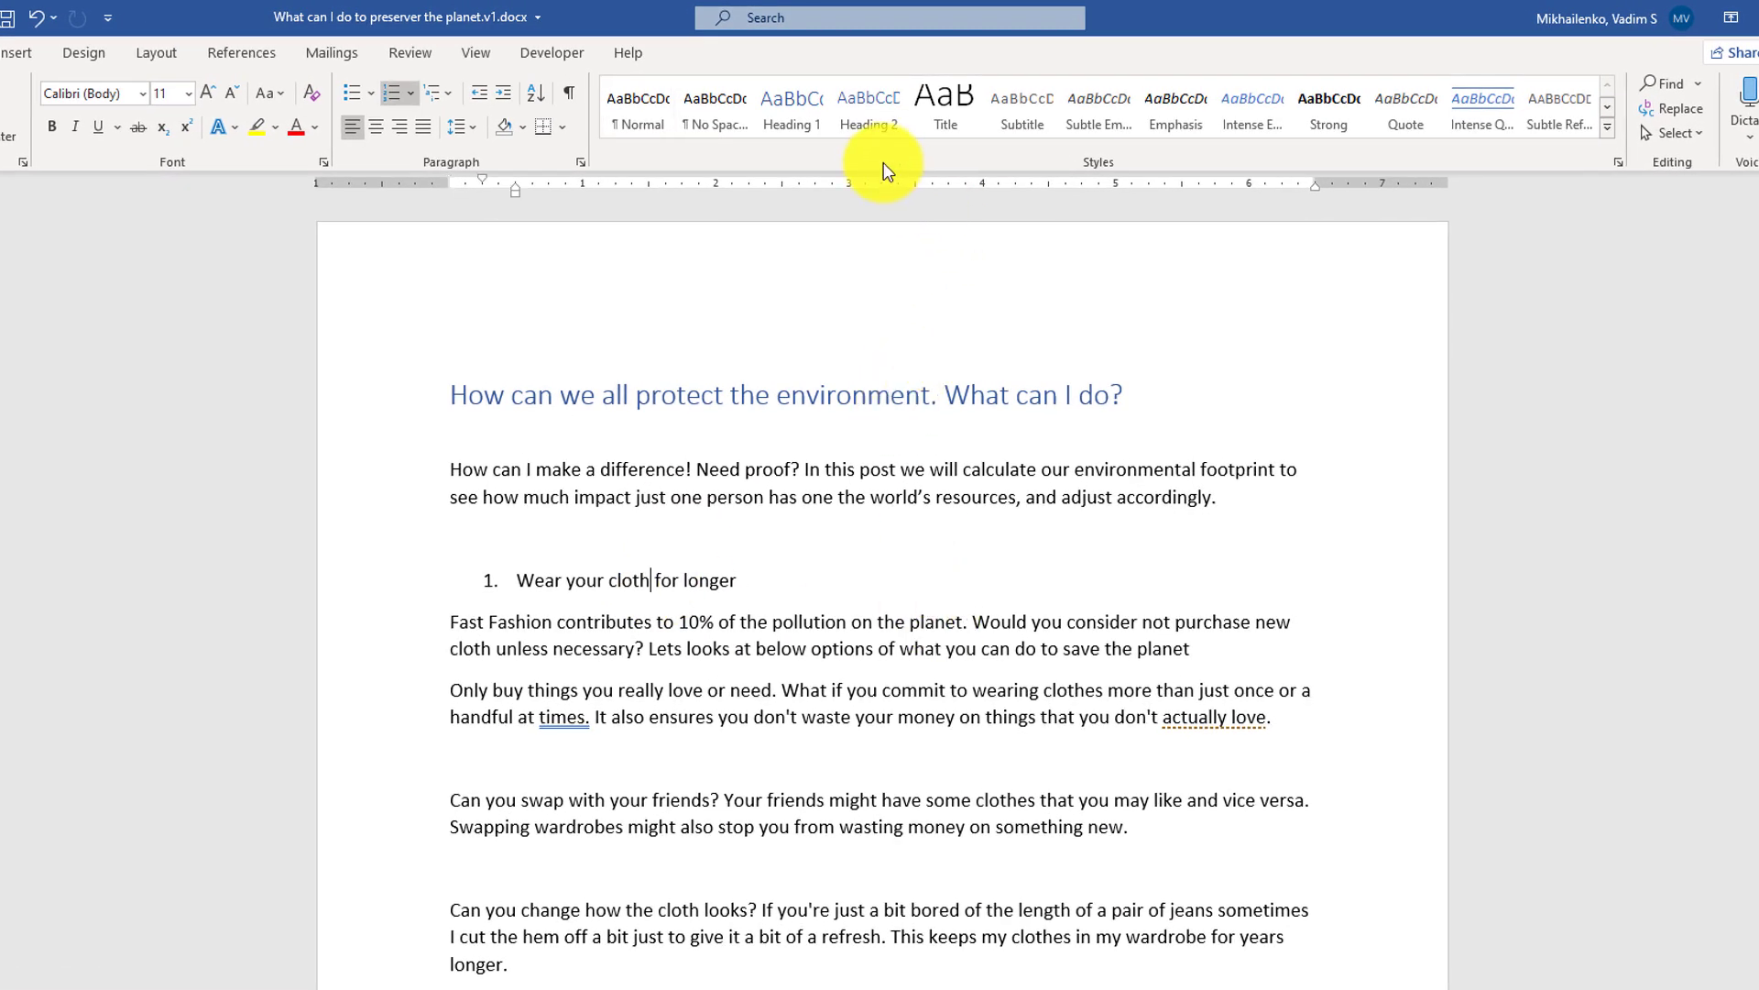
click(869, 112)
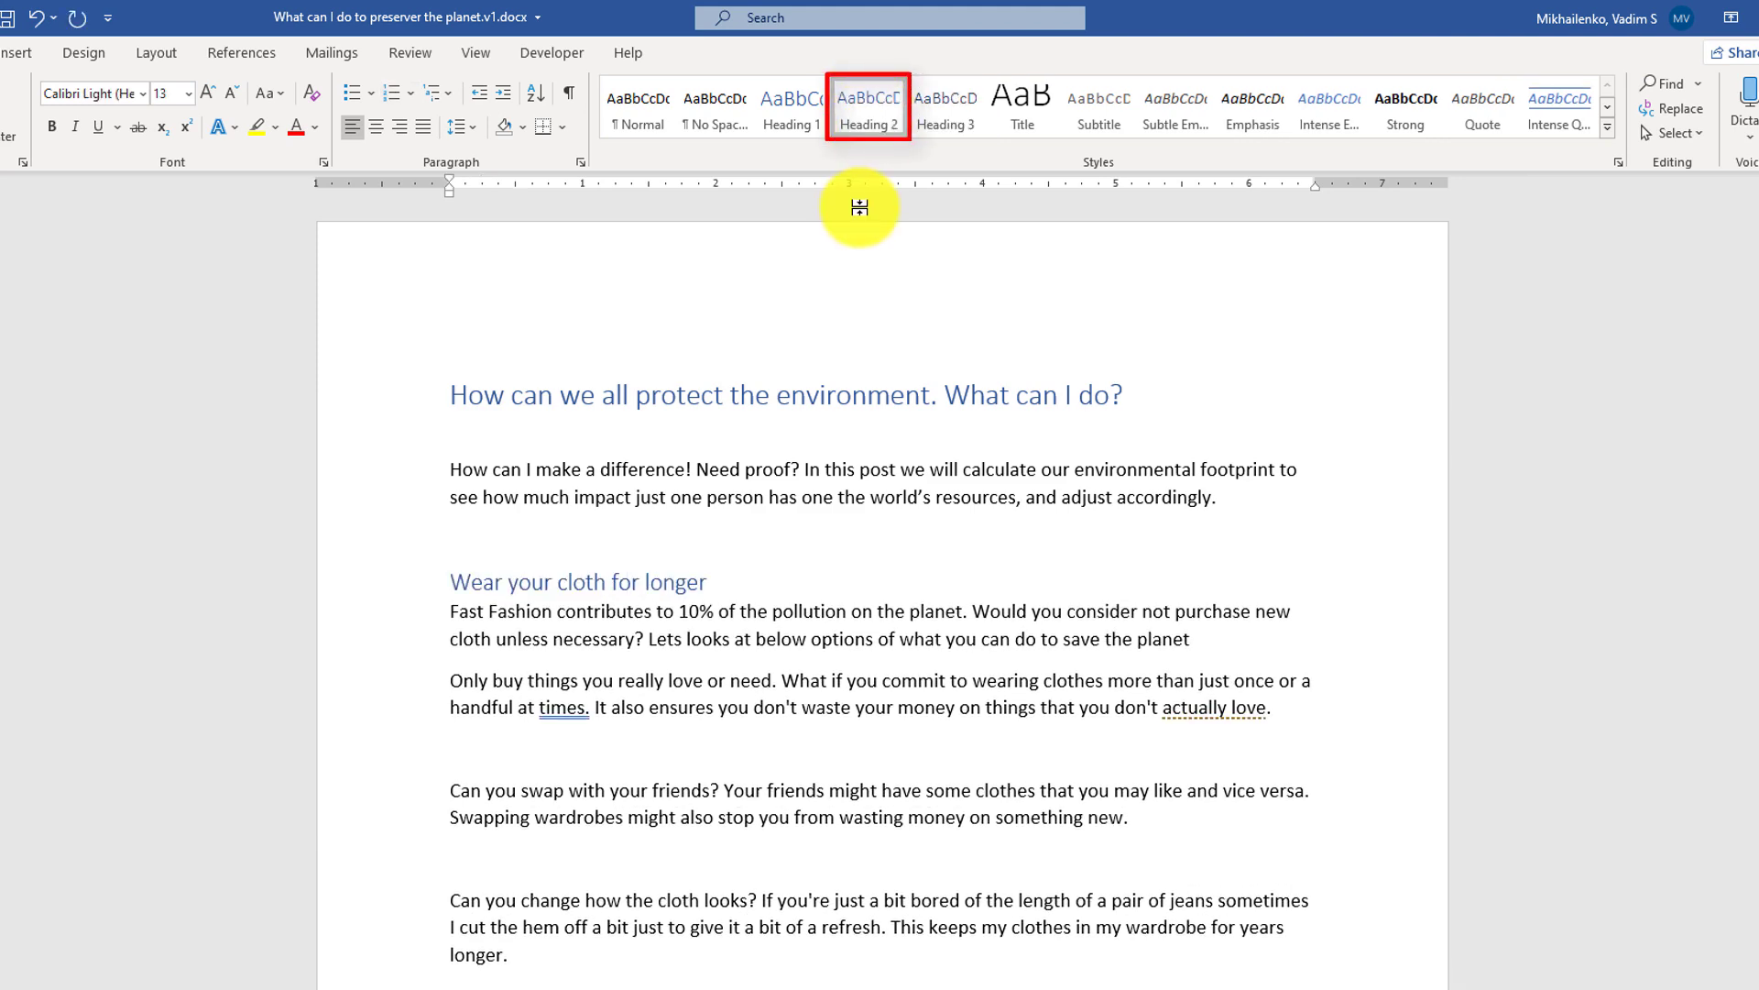
Make '2. Print as Little as Necessary' a Heading 2, then return to the title.
scroll(600, 678, down, 5)
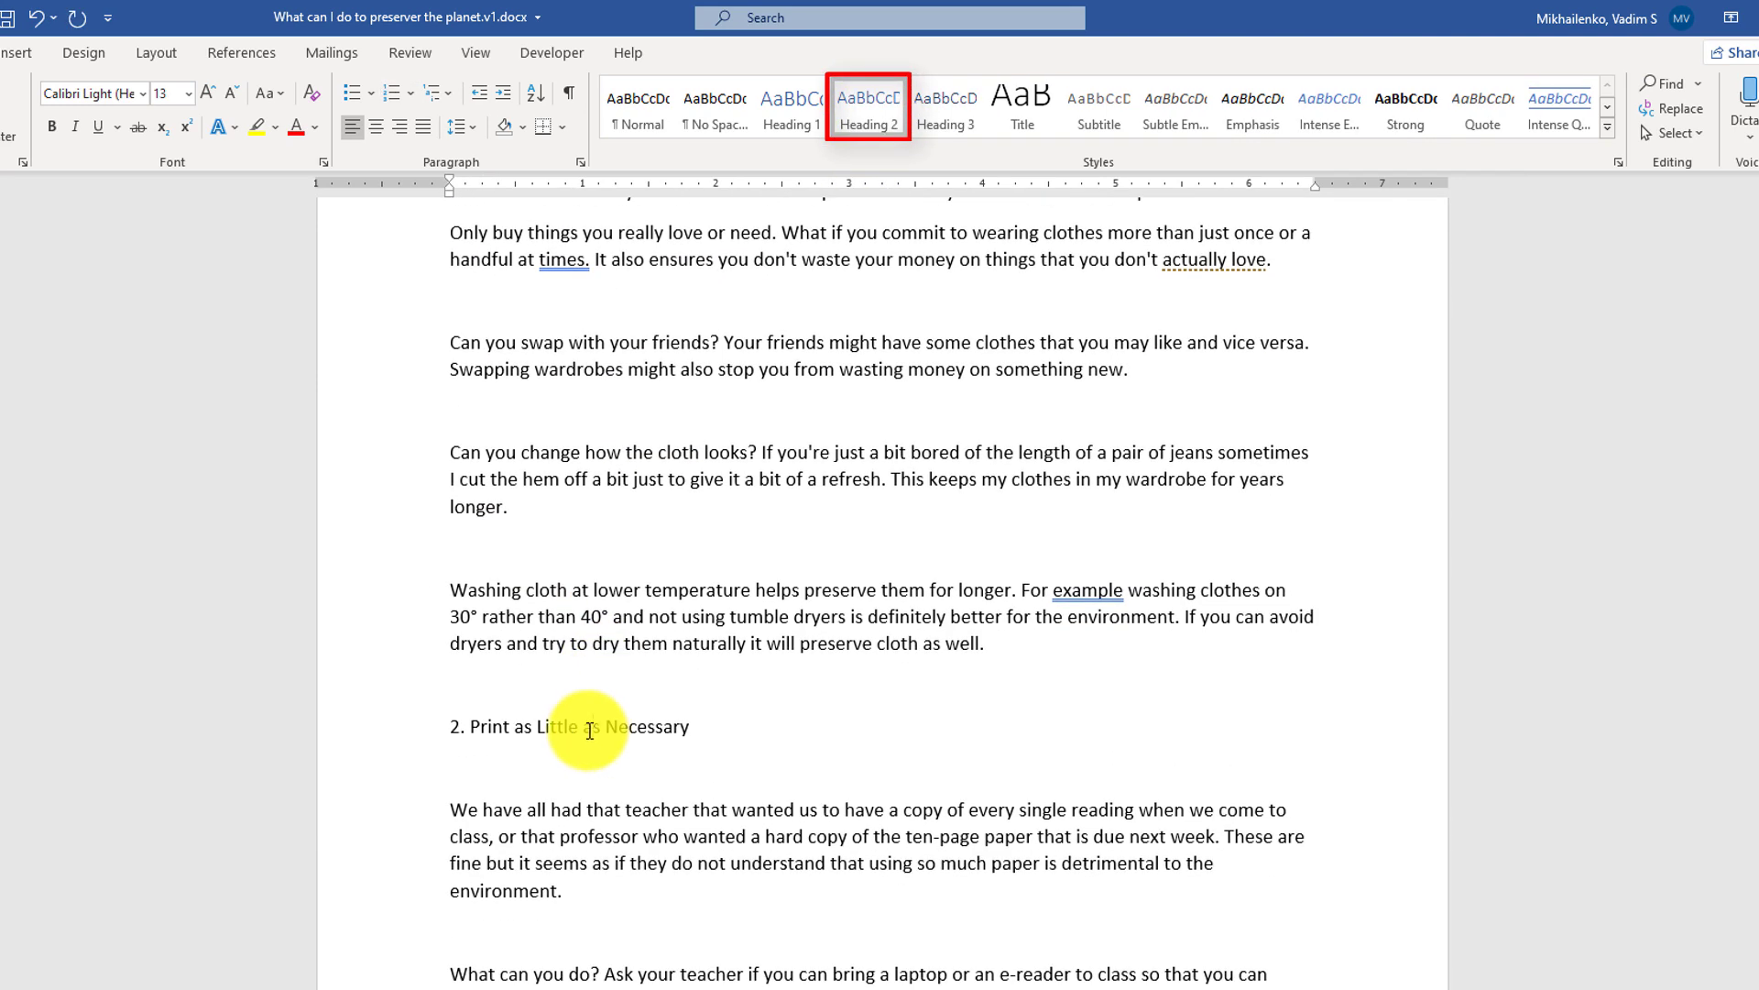
click(590, 731)
click(872, 114)
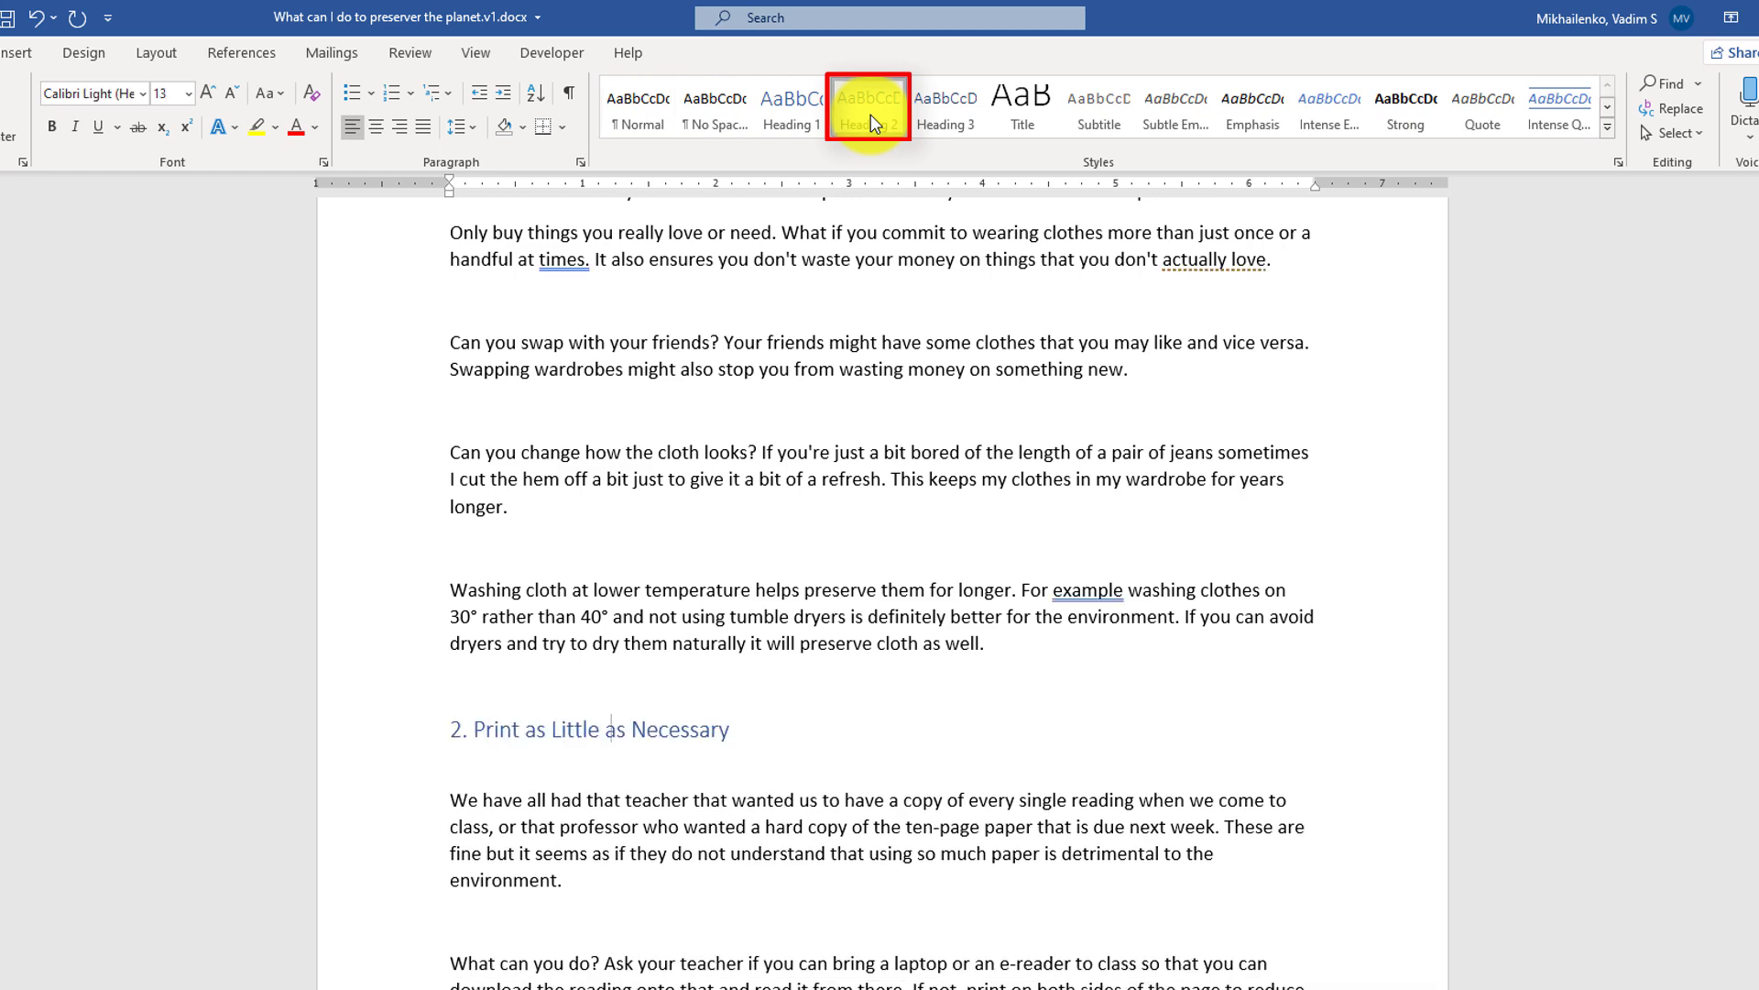
scroll(825, 412, up, 5)
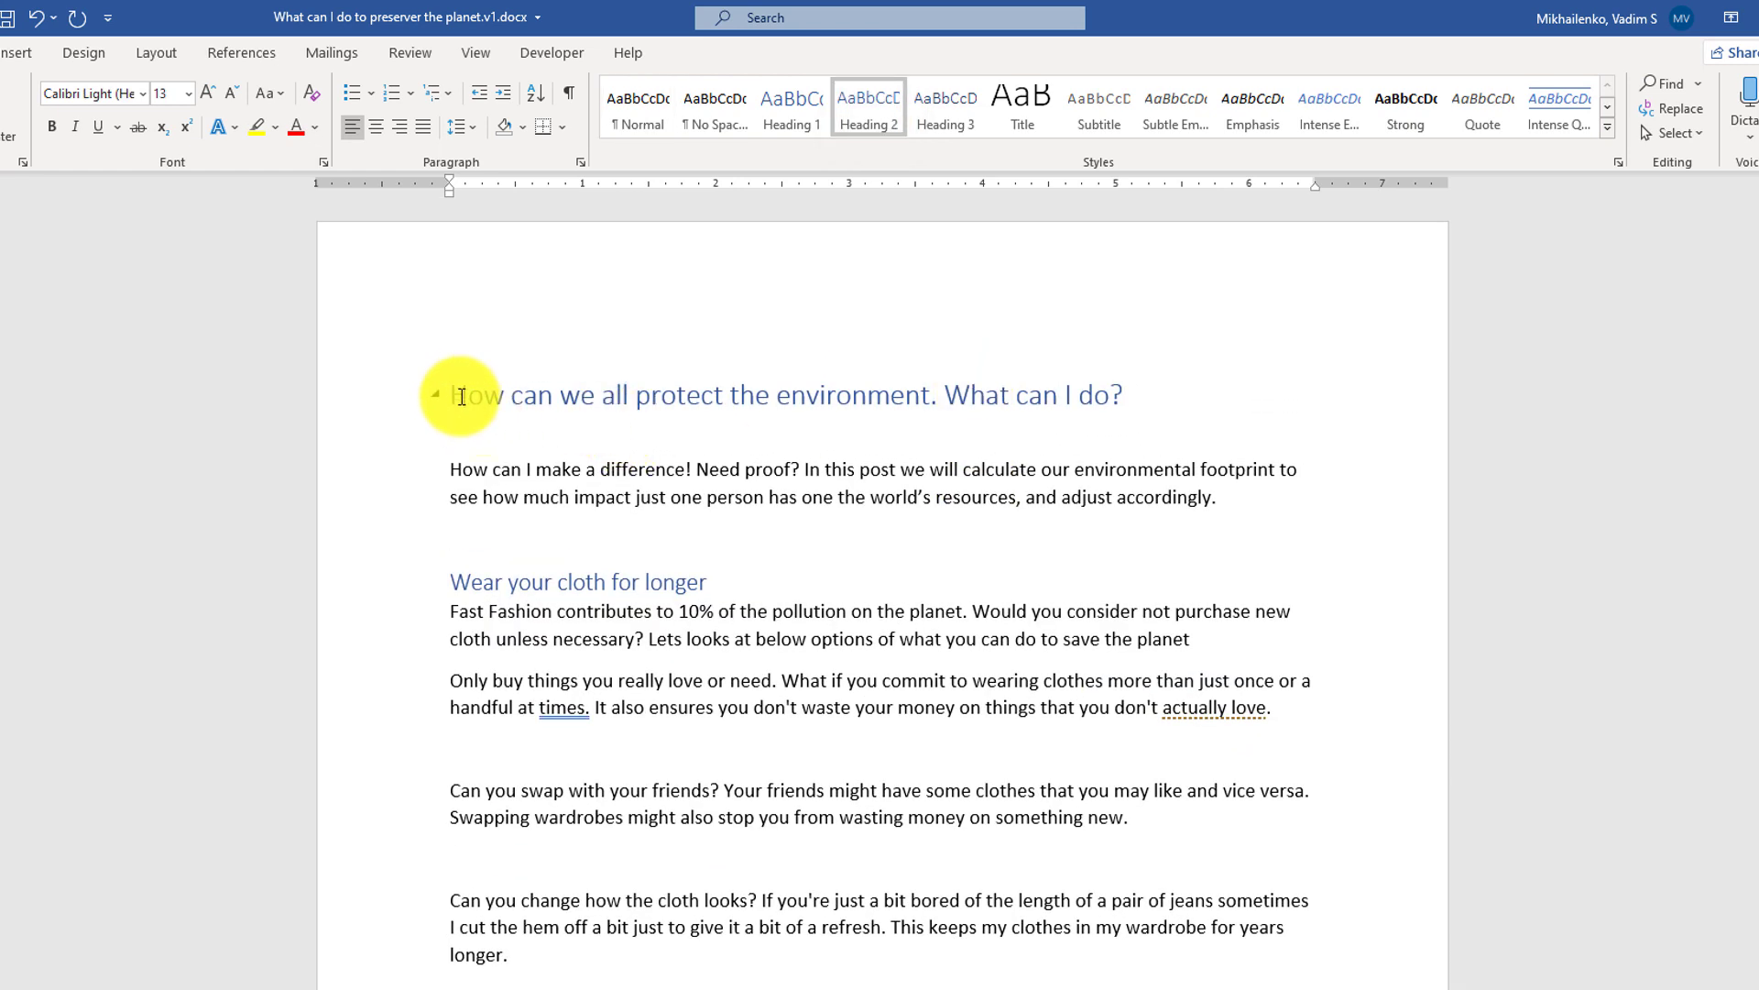
click(807, 394)
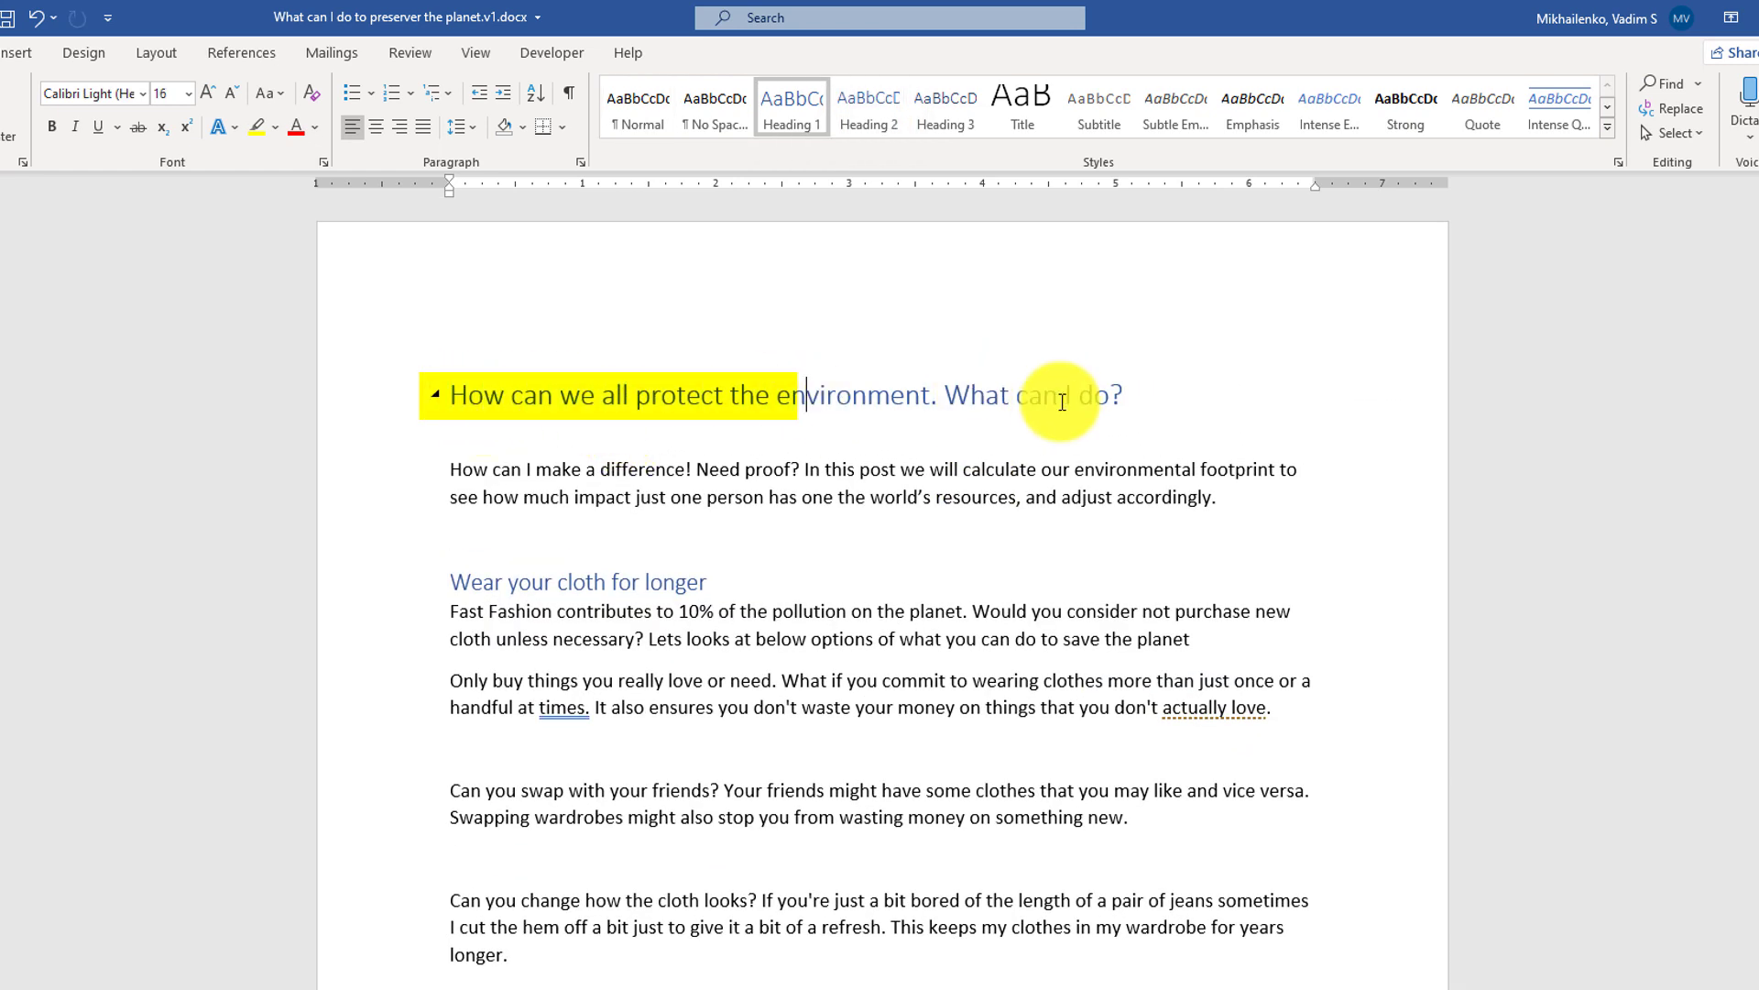
drag(454, 473, 1237, 494)
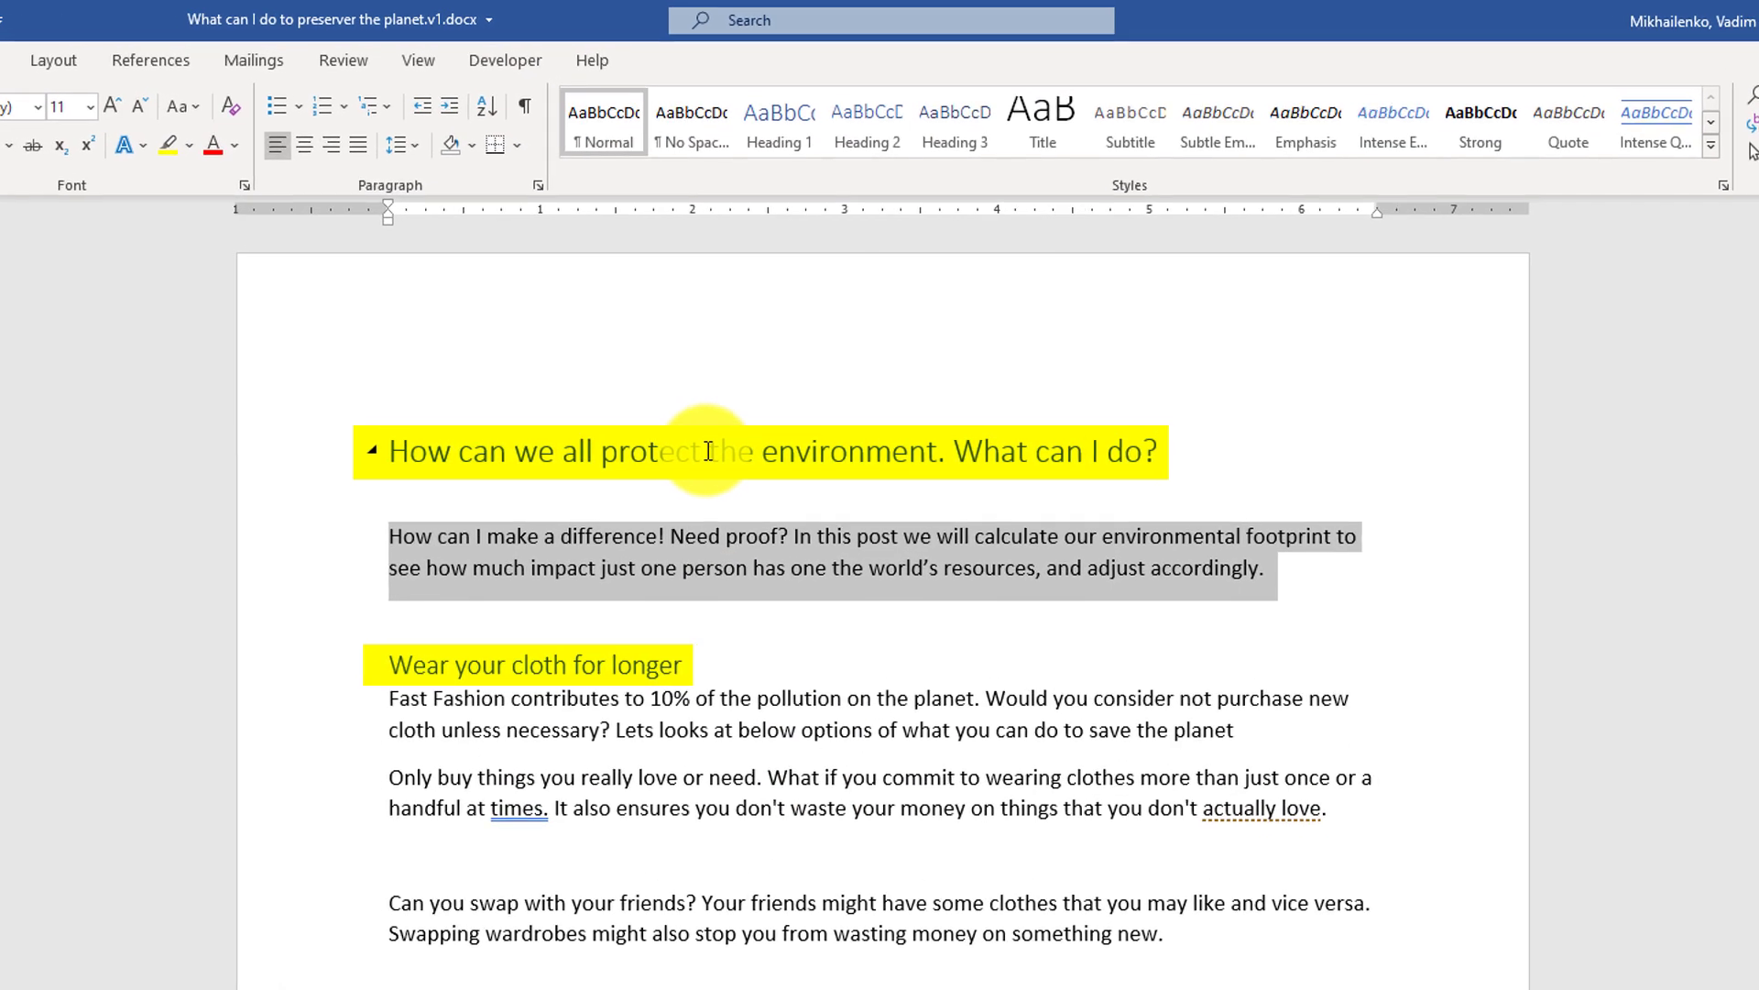
click(708, 451)
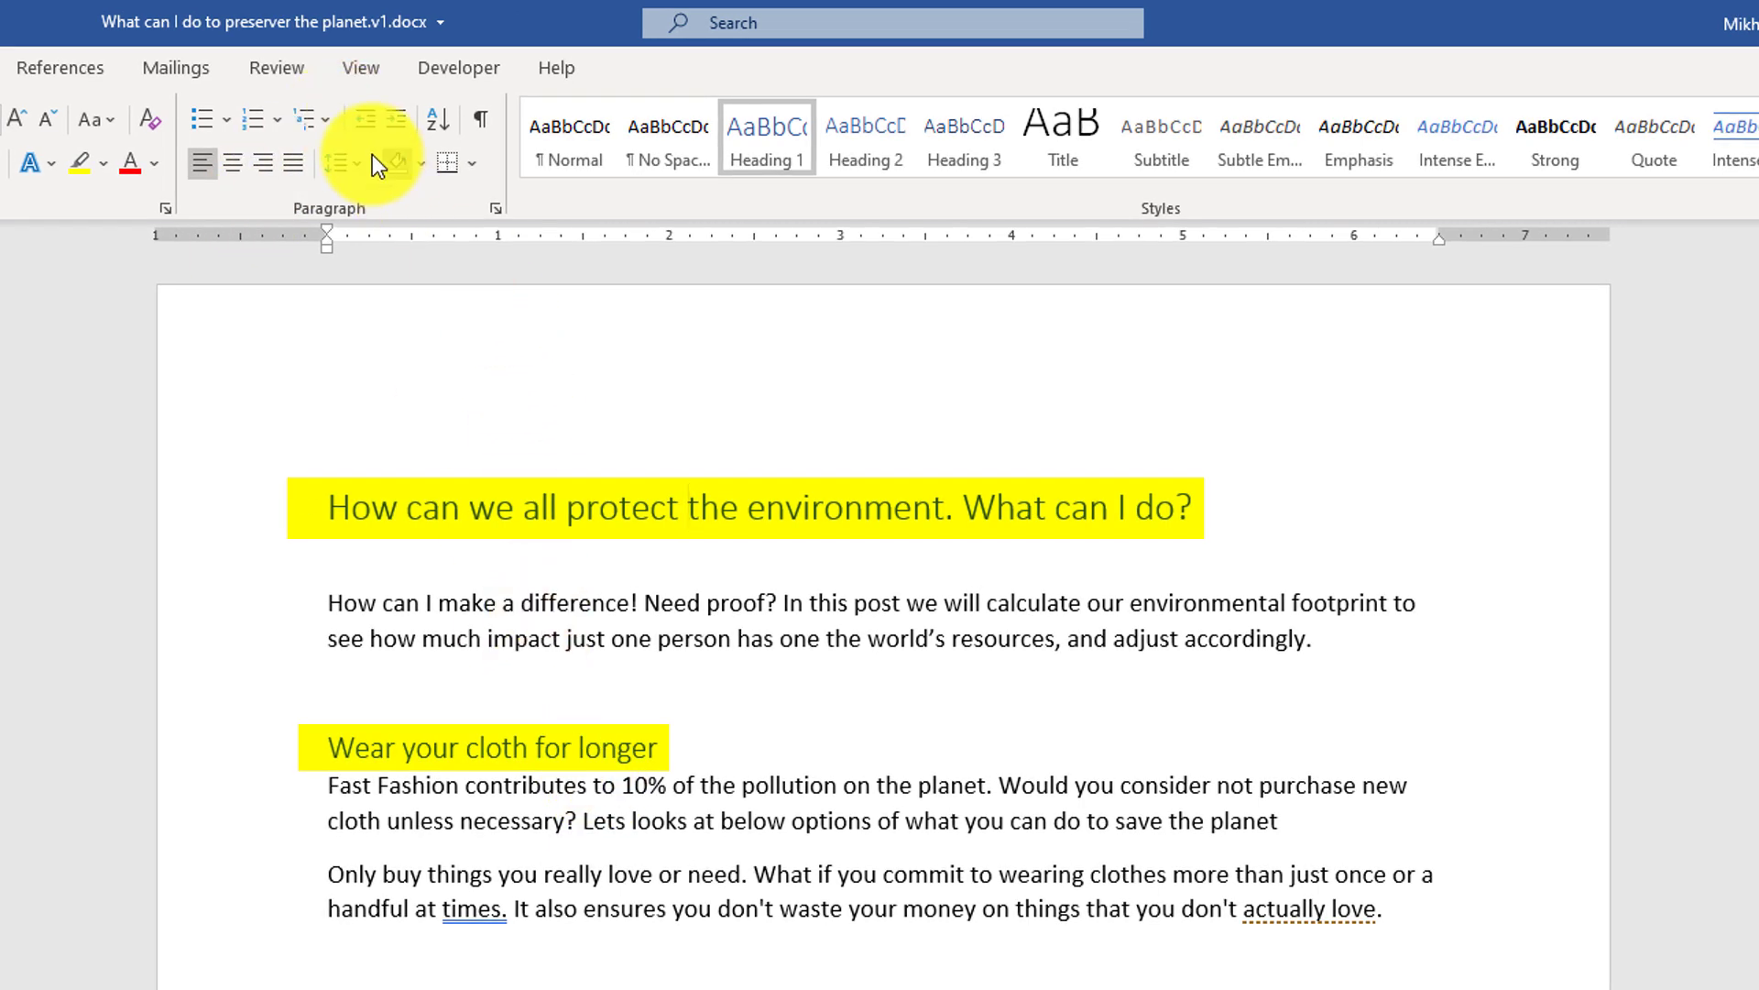
click(362, 68)
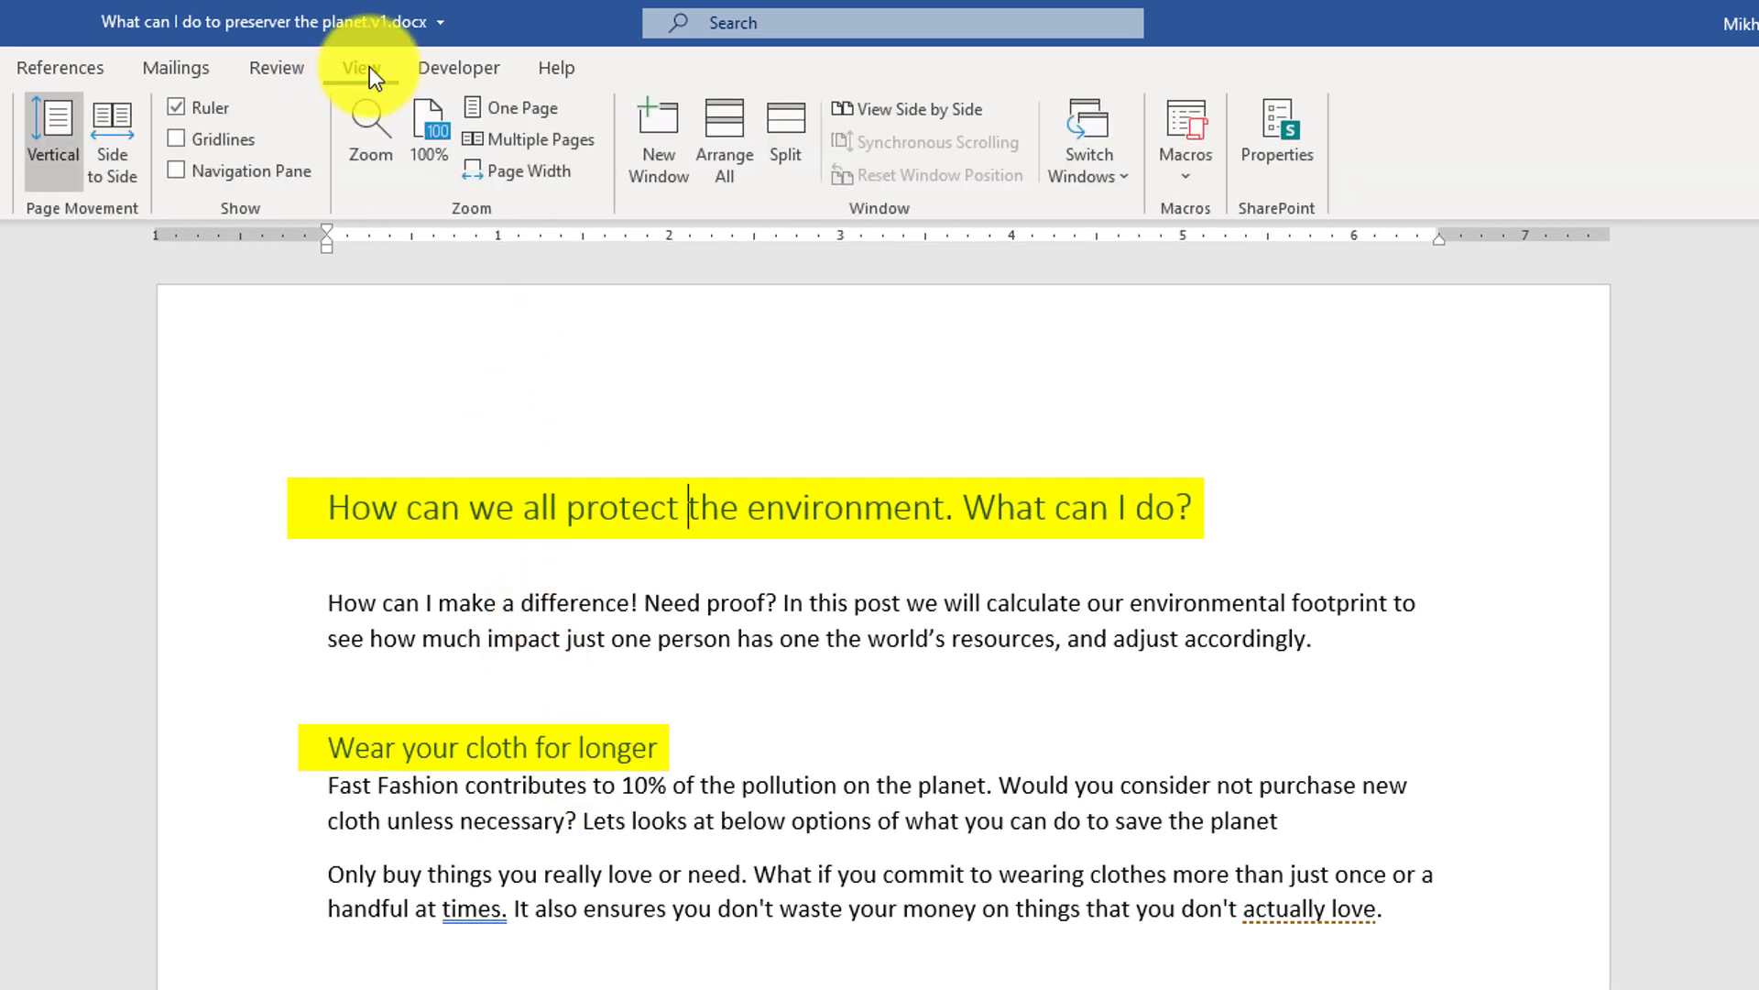
click(175, 171)
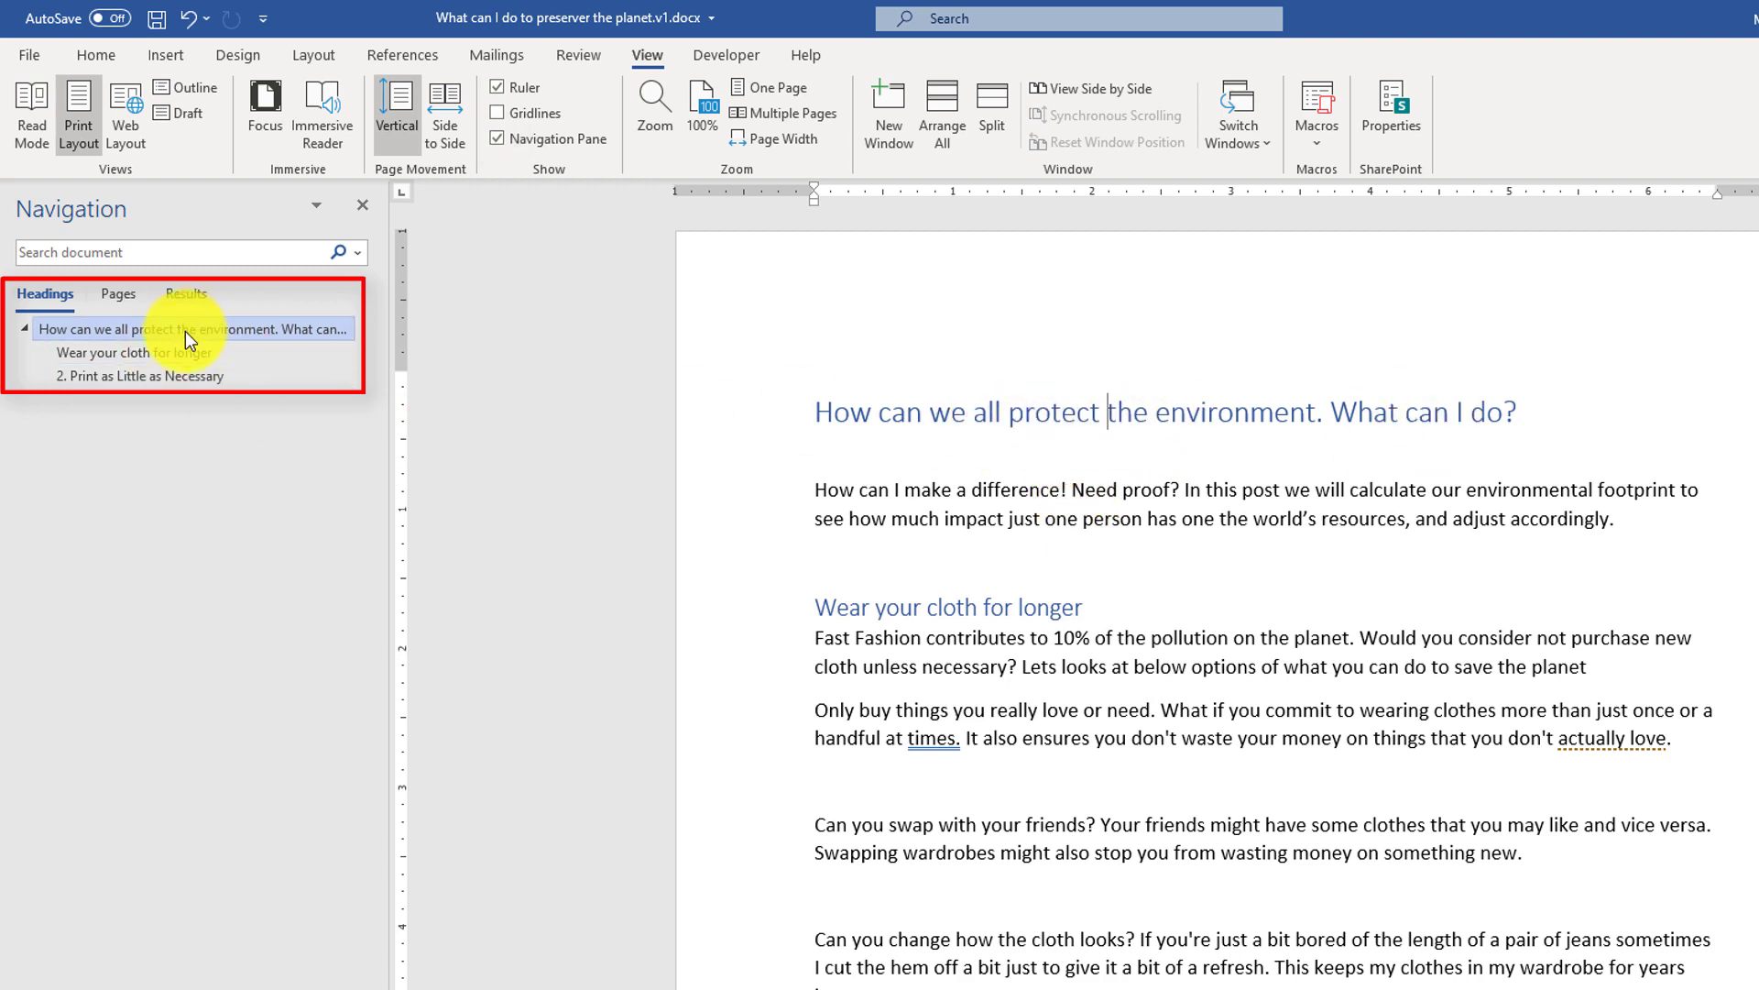
click(133, 355)
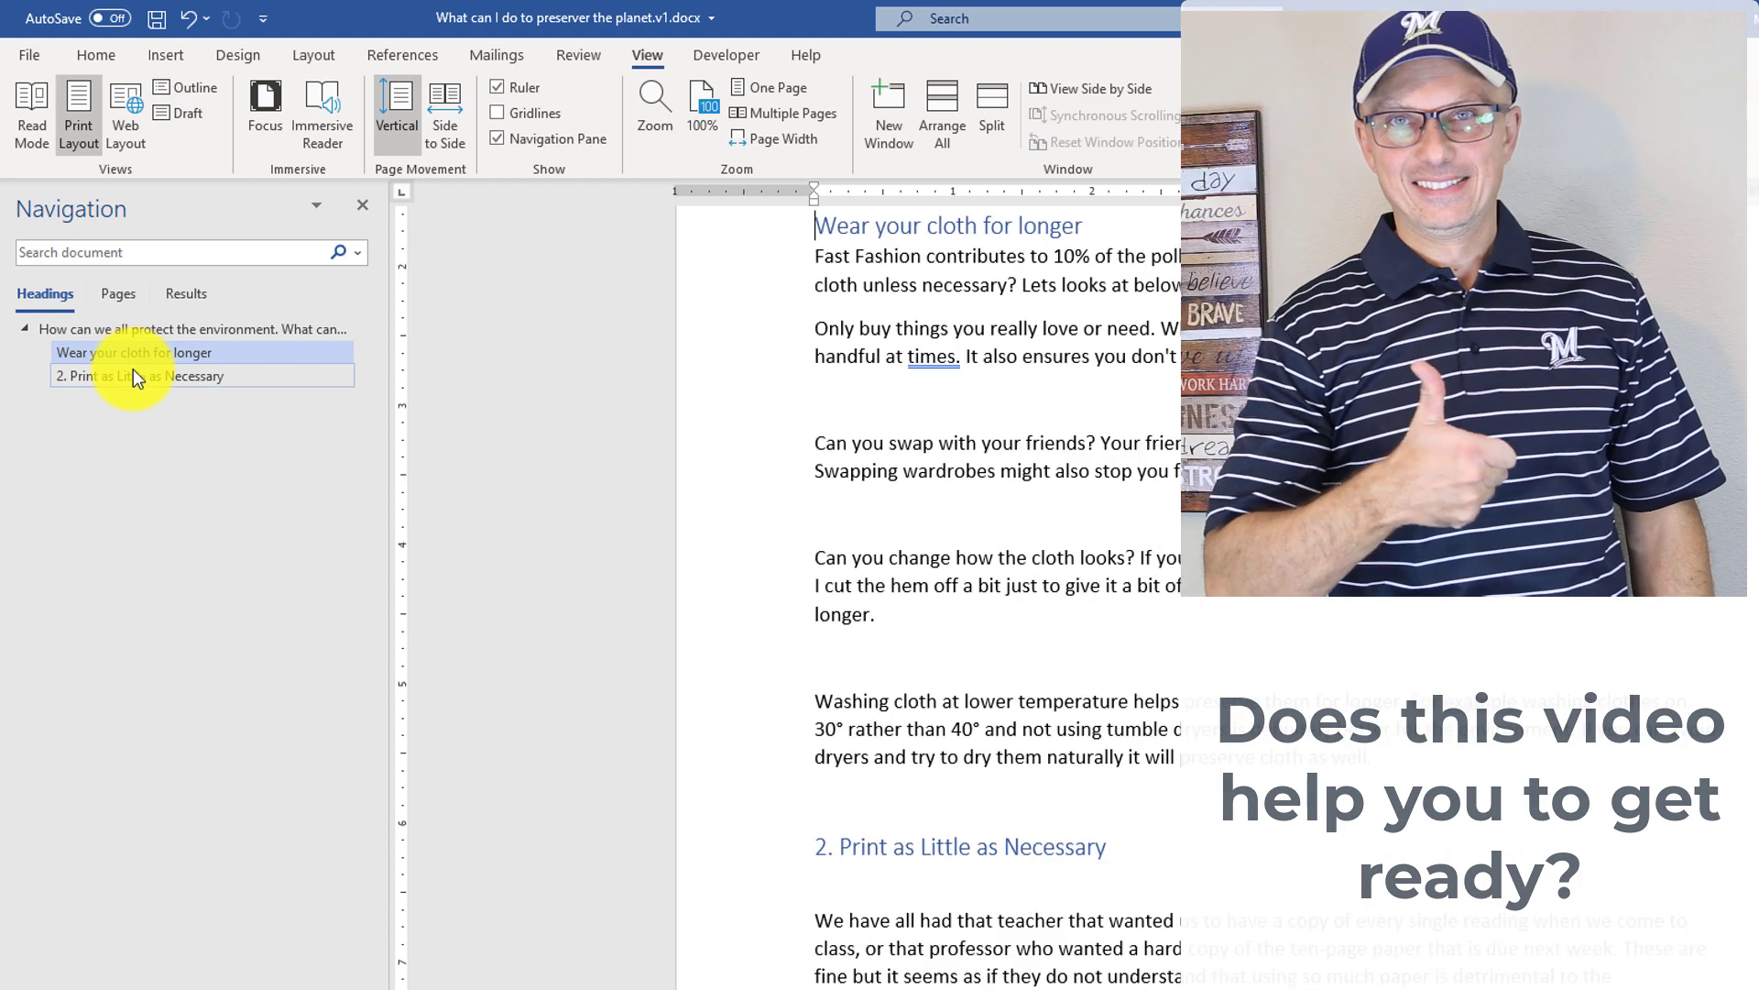
click(134, 377)
click(128, 352)
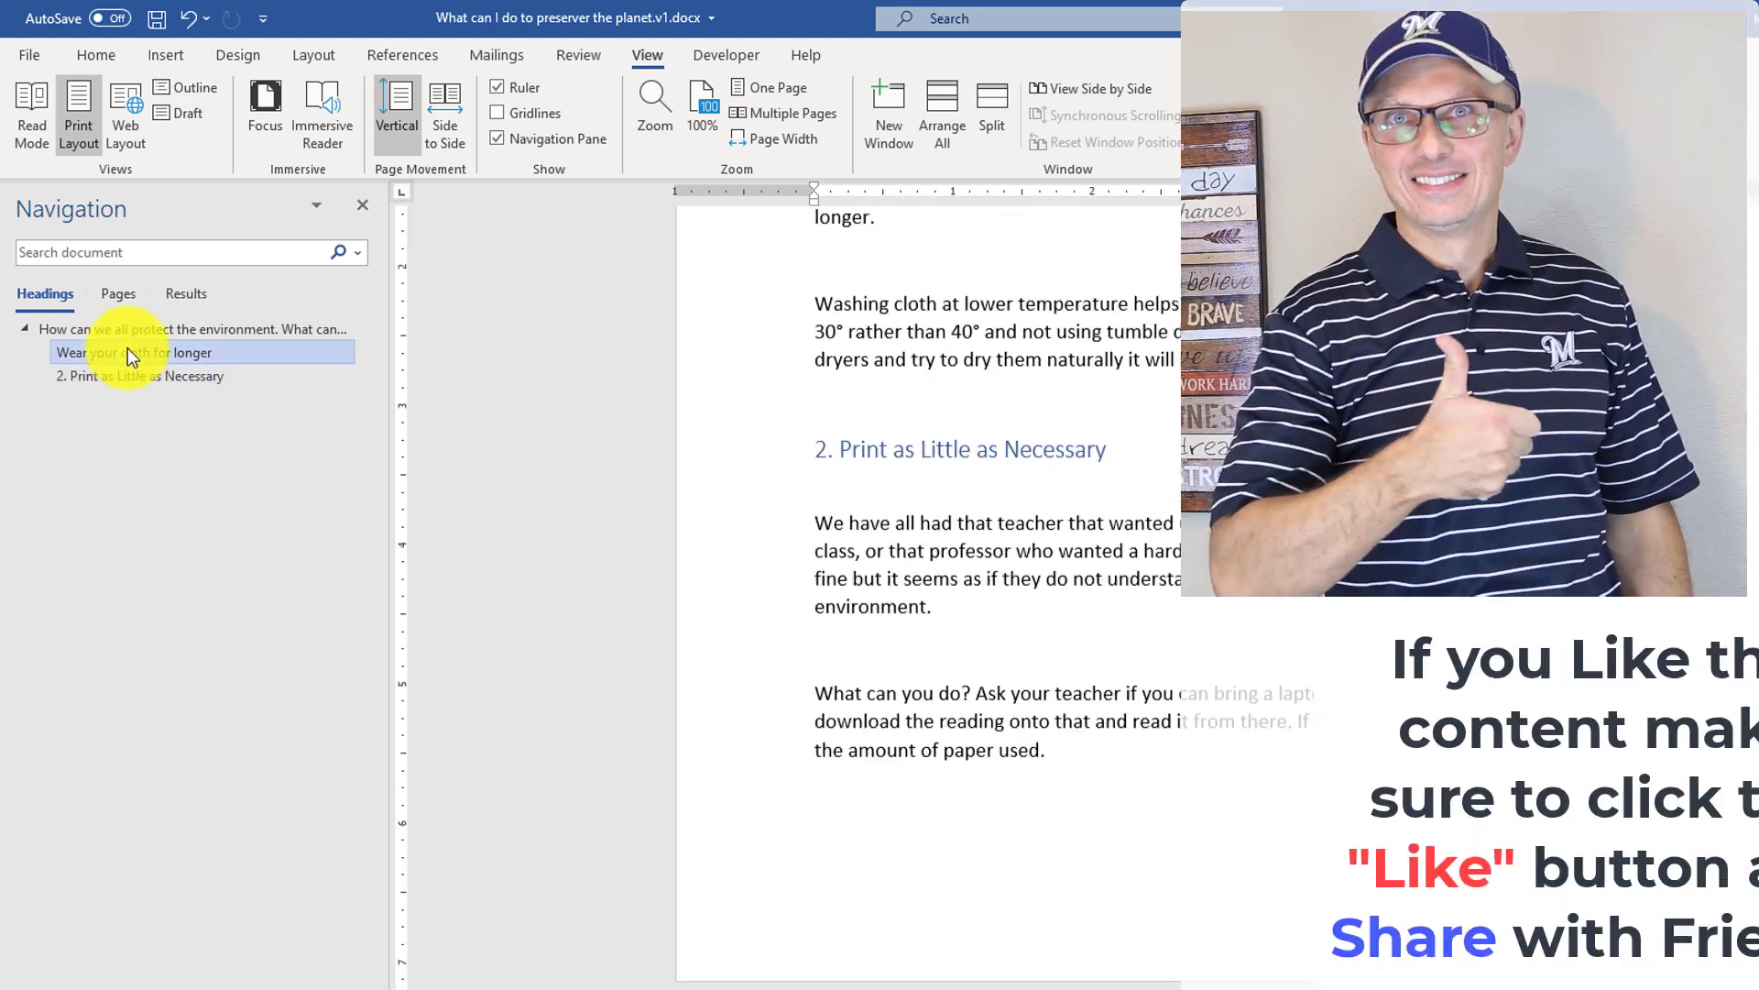
click(134, 328)
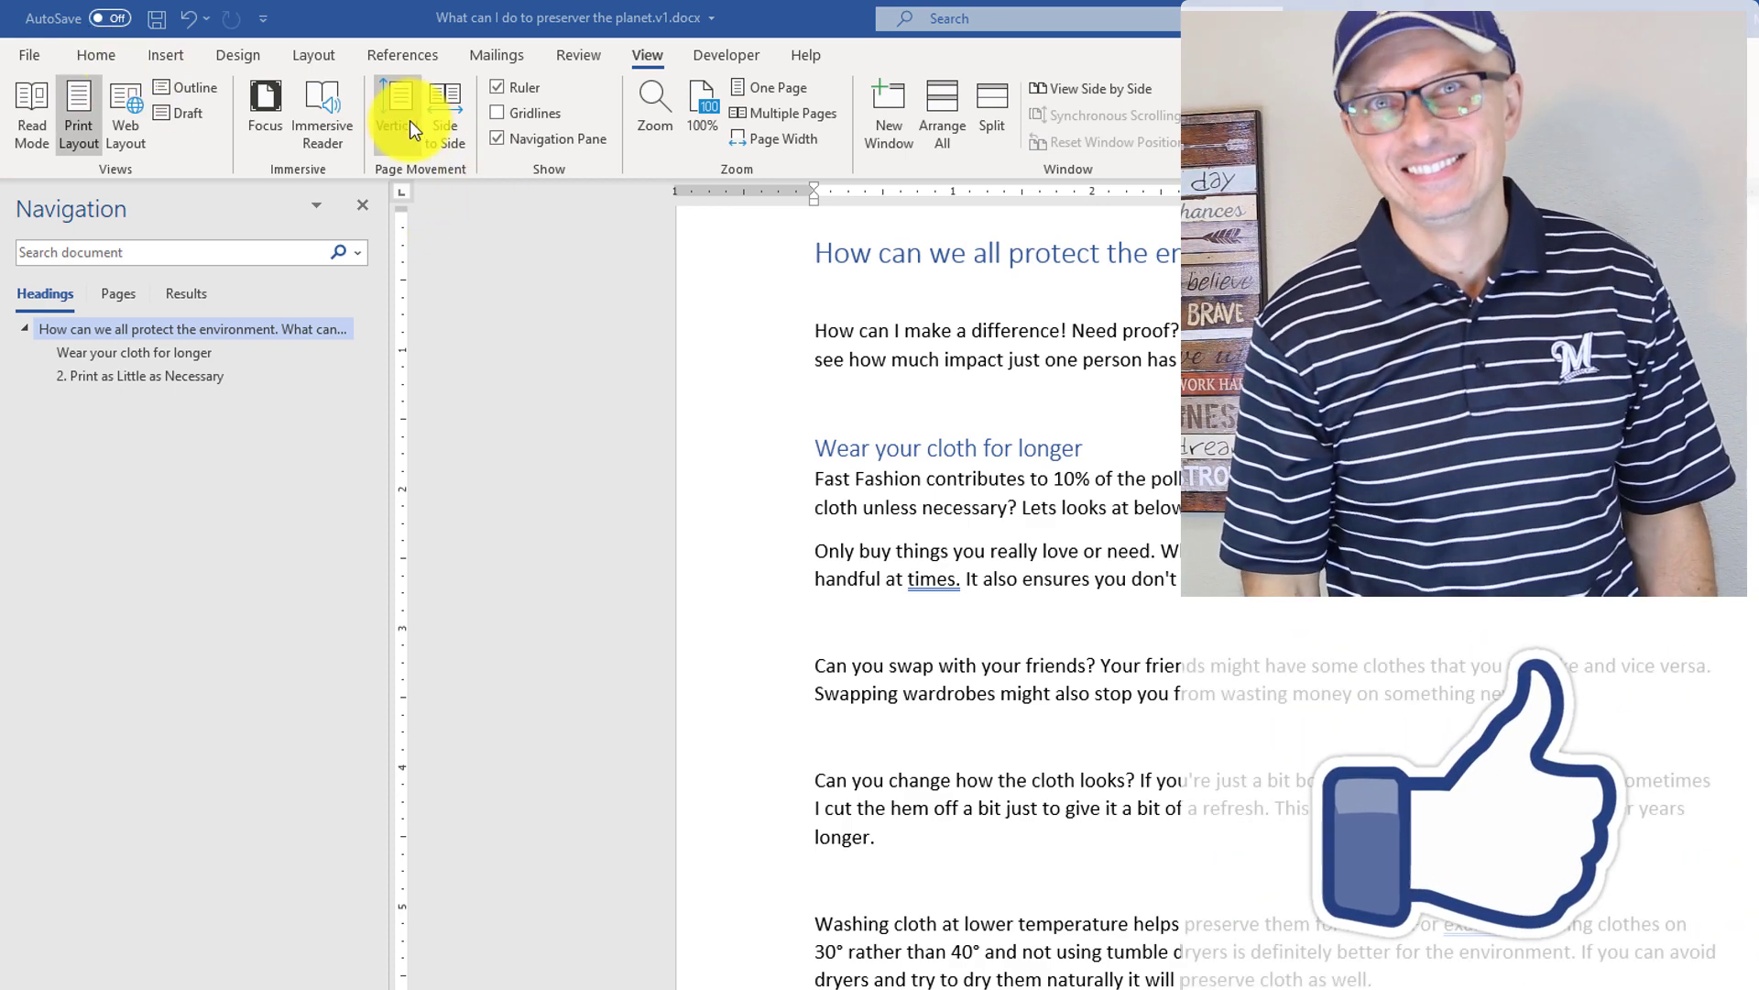
click(496, 139)
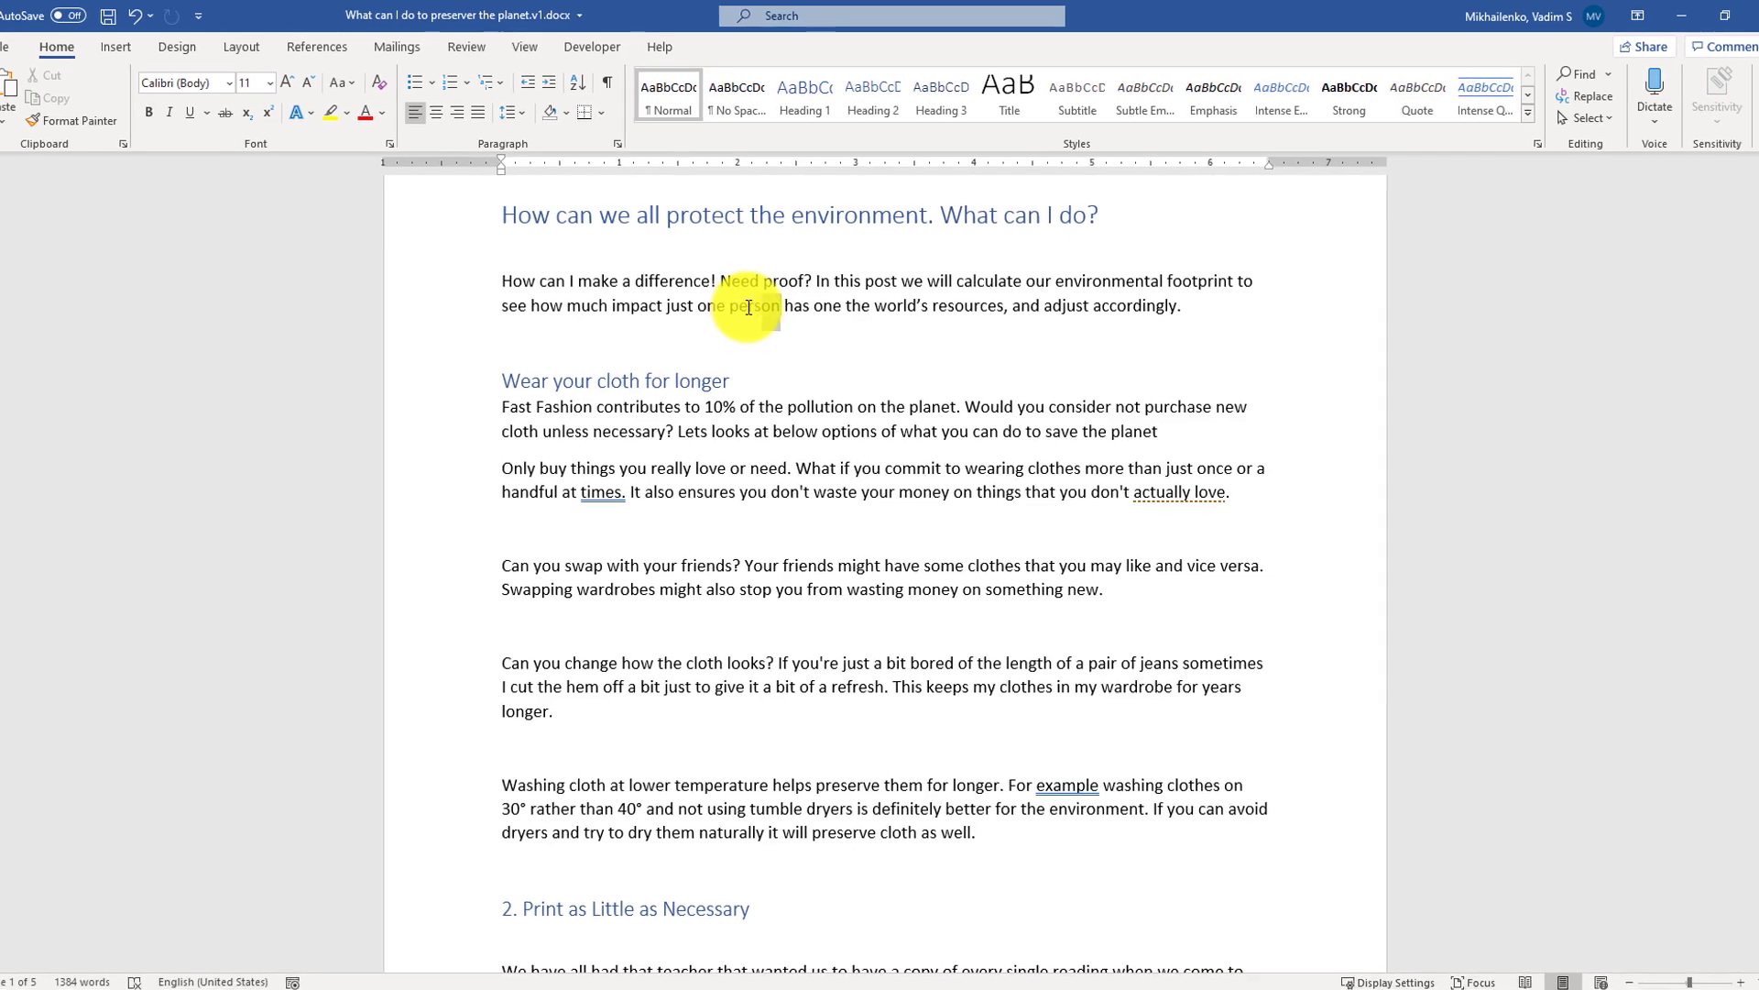
Make the word 'person' bold and italic.
double_click(783, 311)
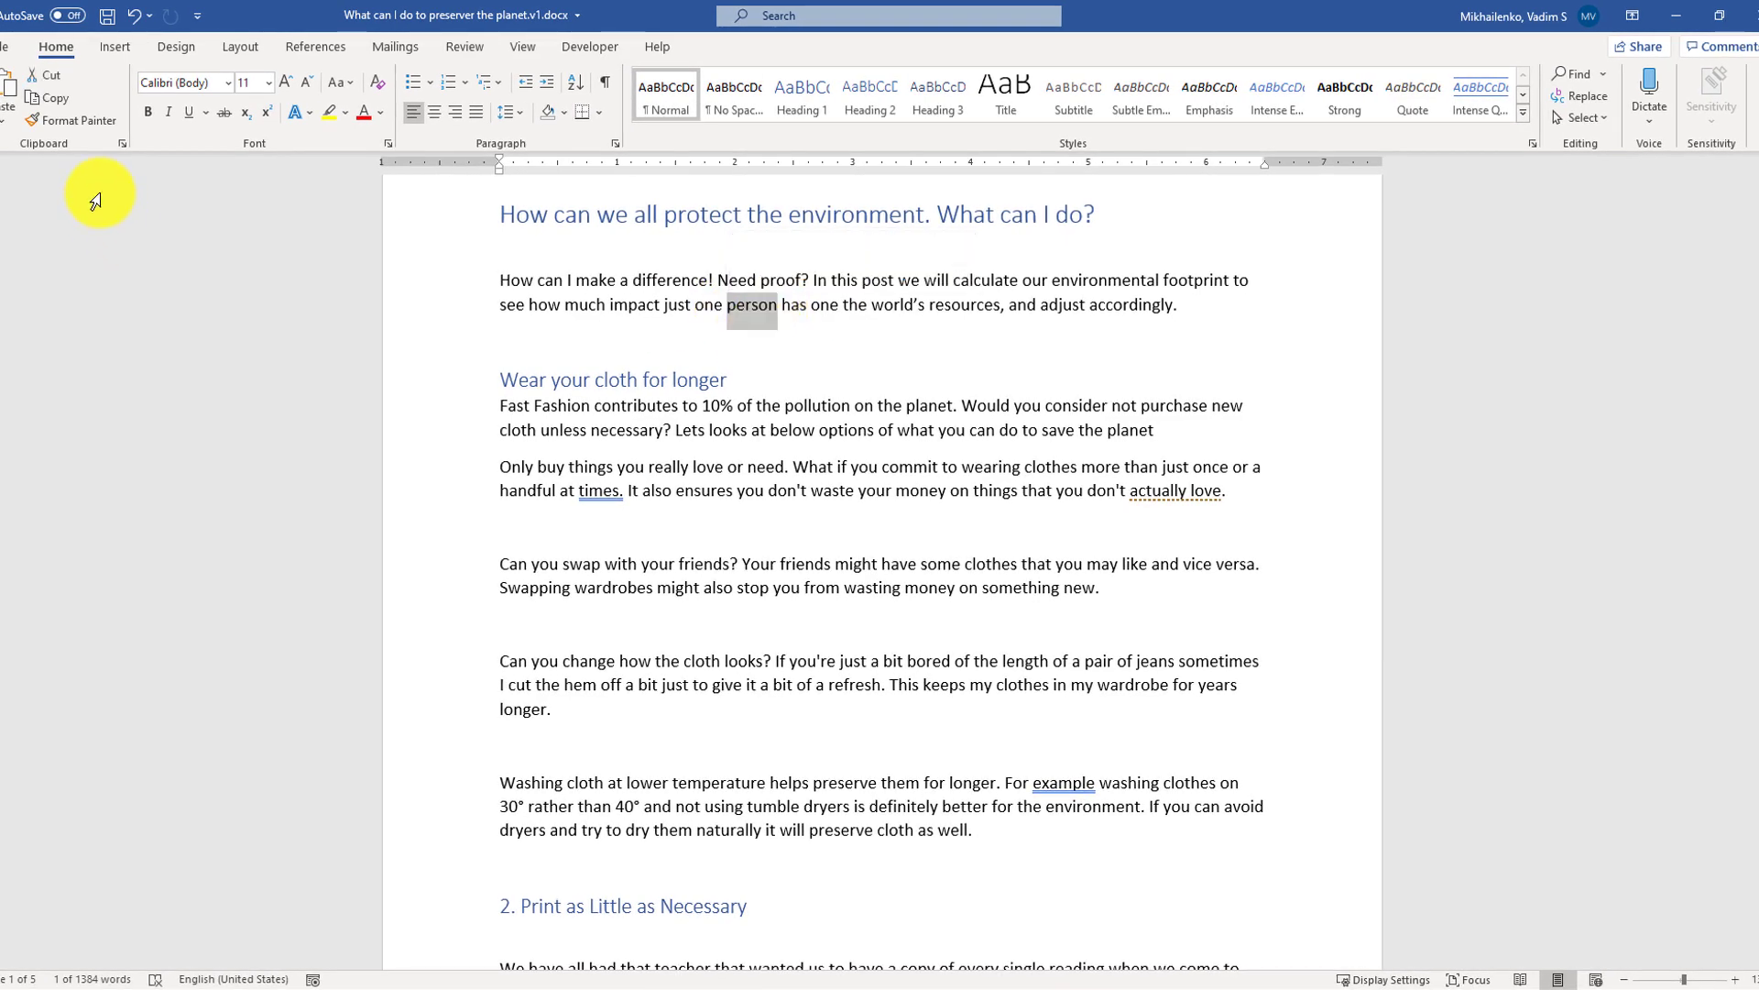
click(149, 111)
click(169, 112)
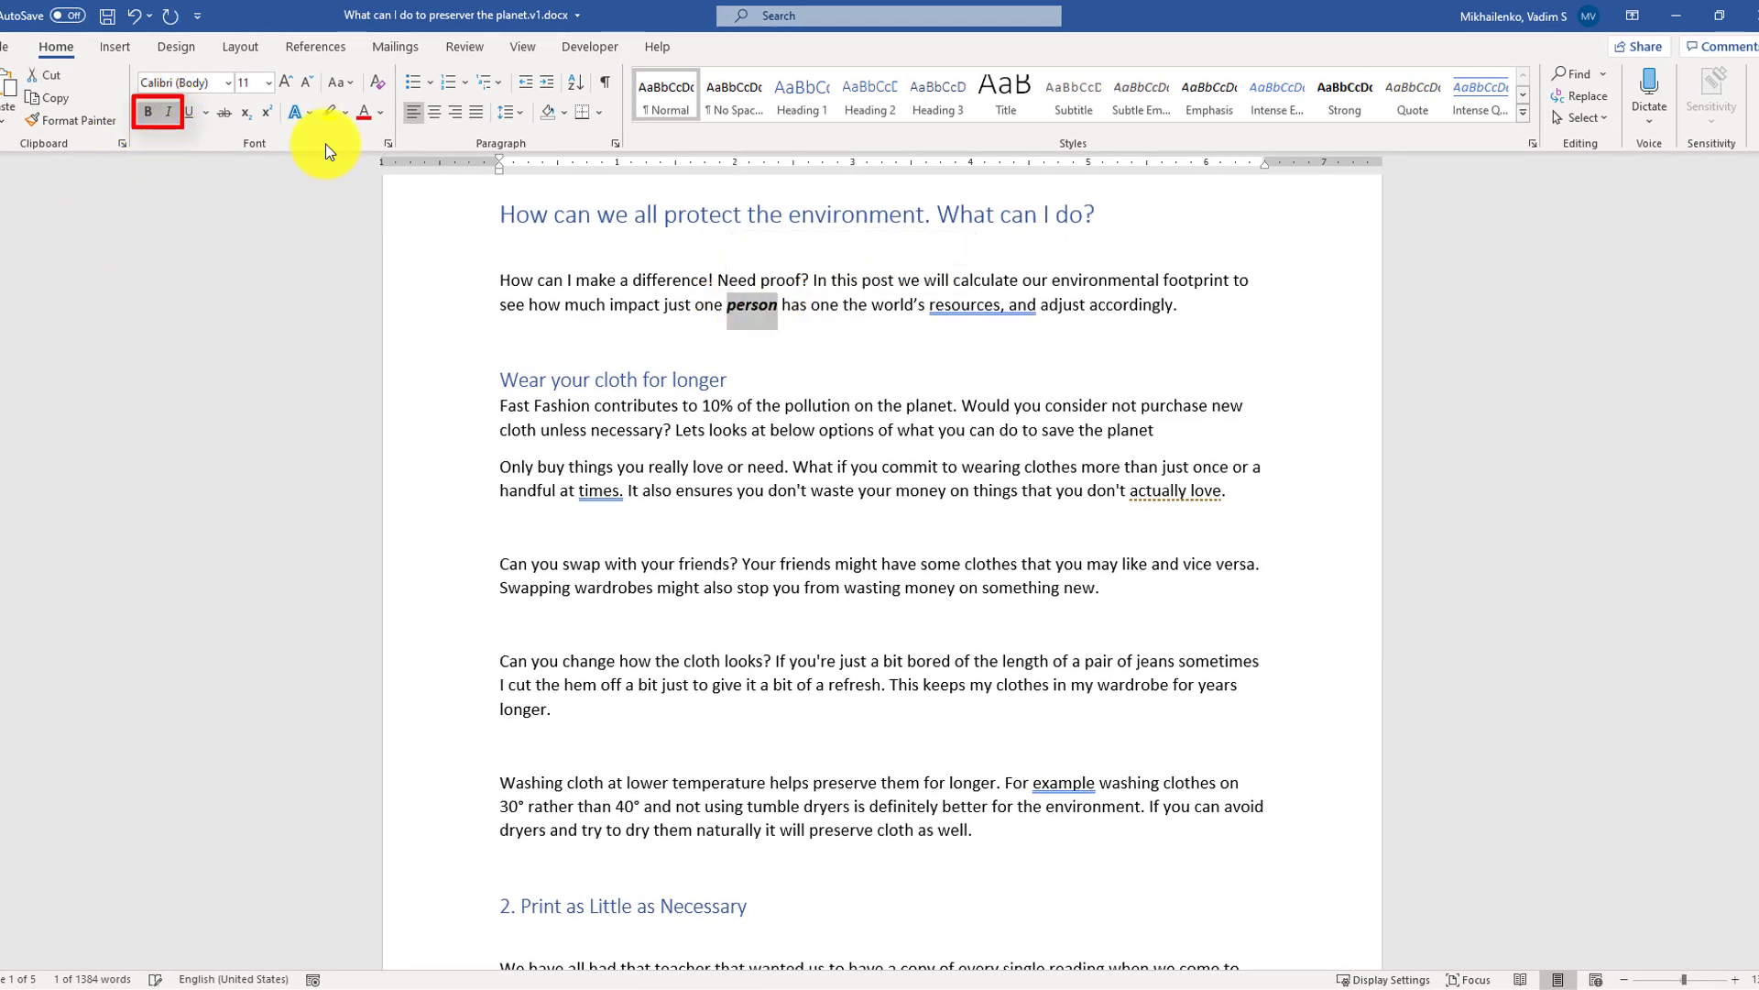
click(380, 112)
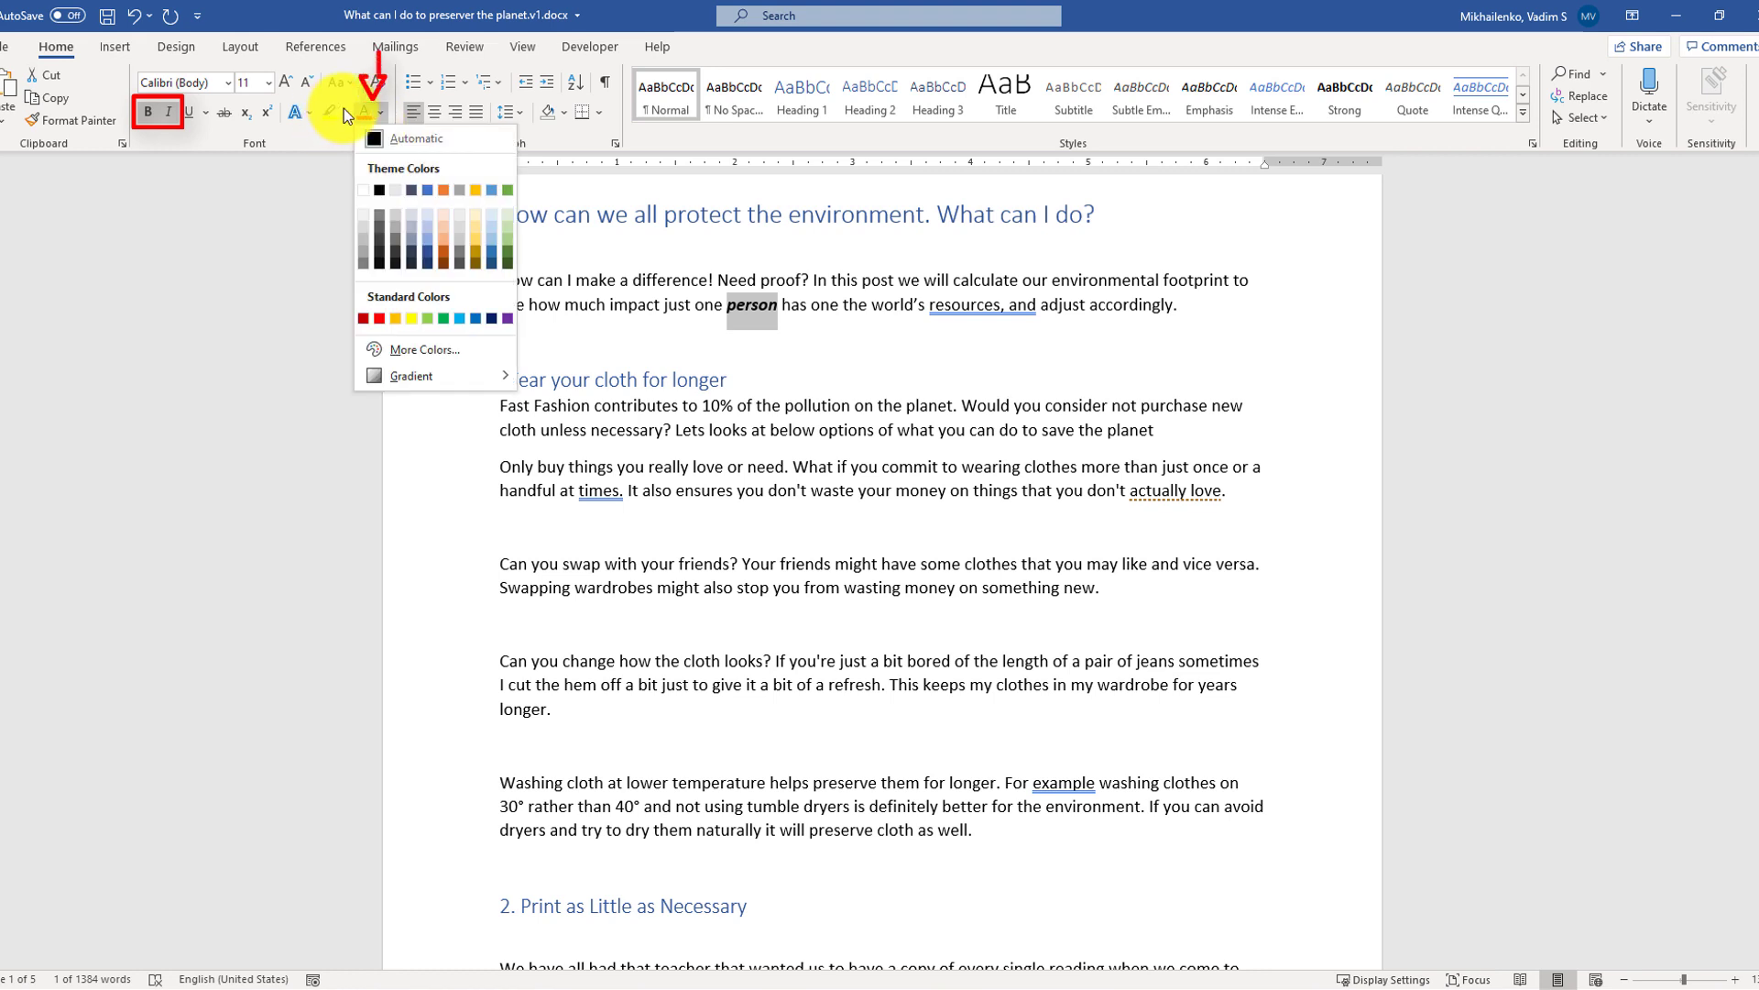
key(Escape)
click(781, 308)
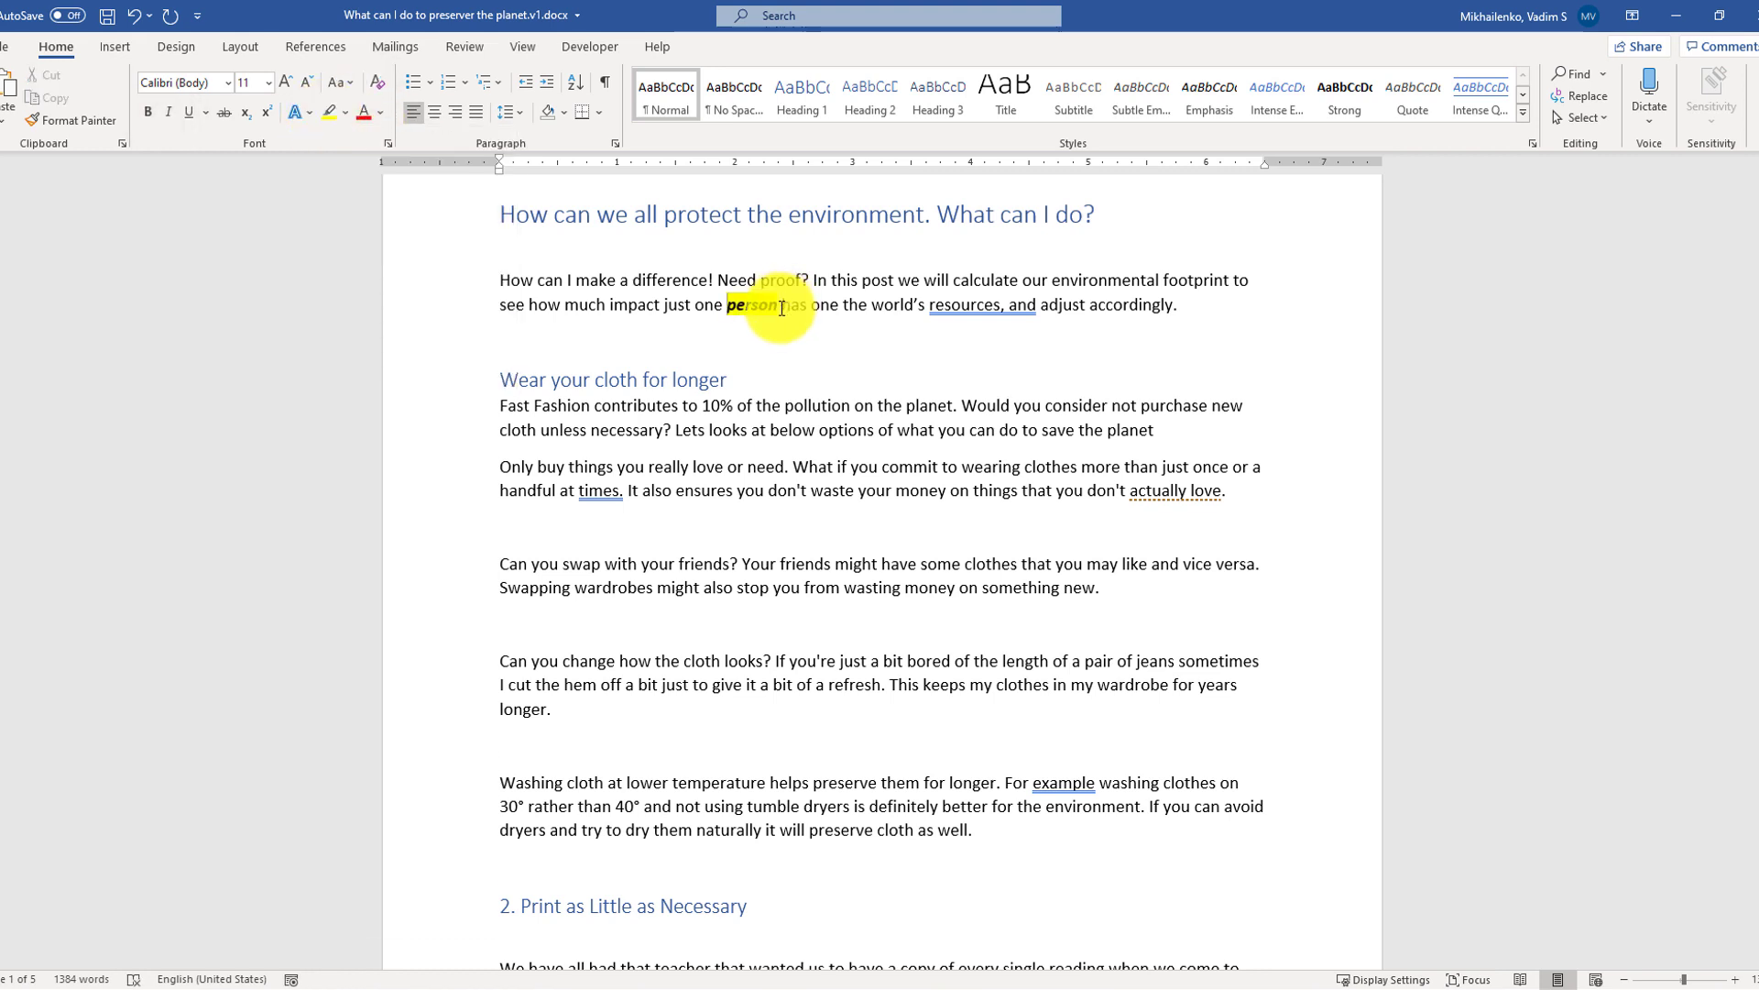
Copy the formatting of 'person' onto 'friends' with Format Painter.
double_click(730, 309)
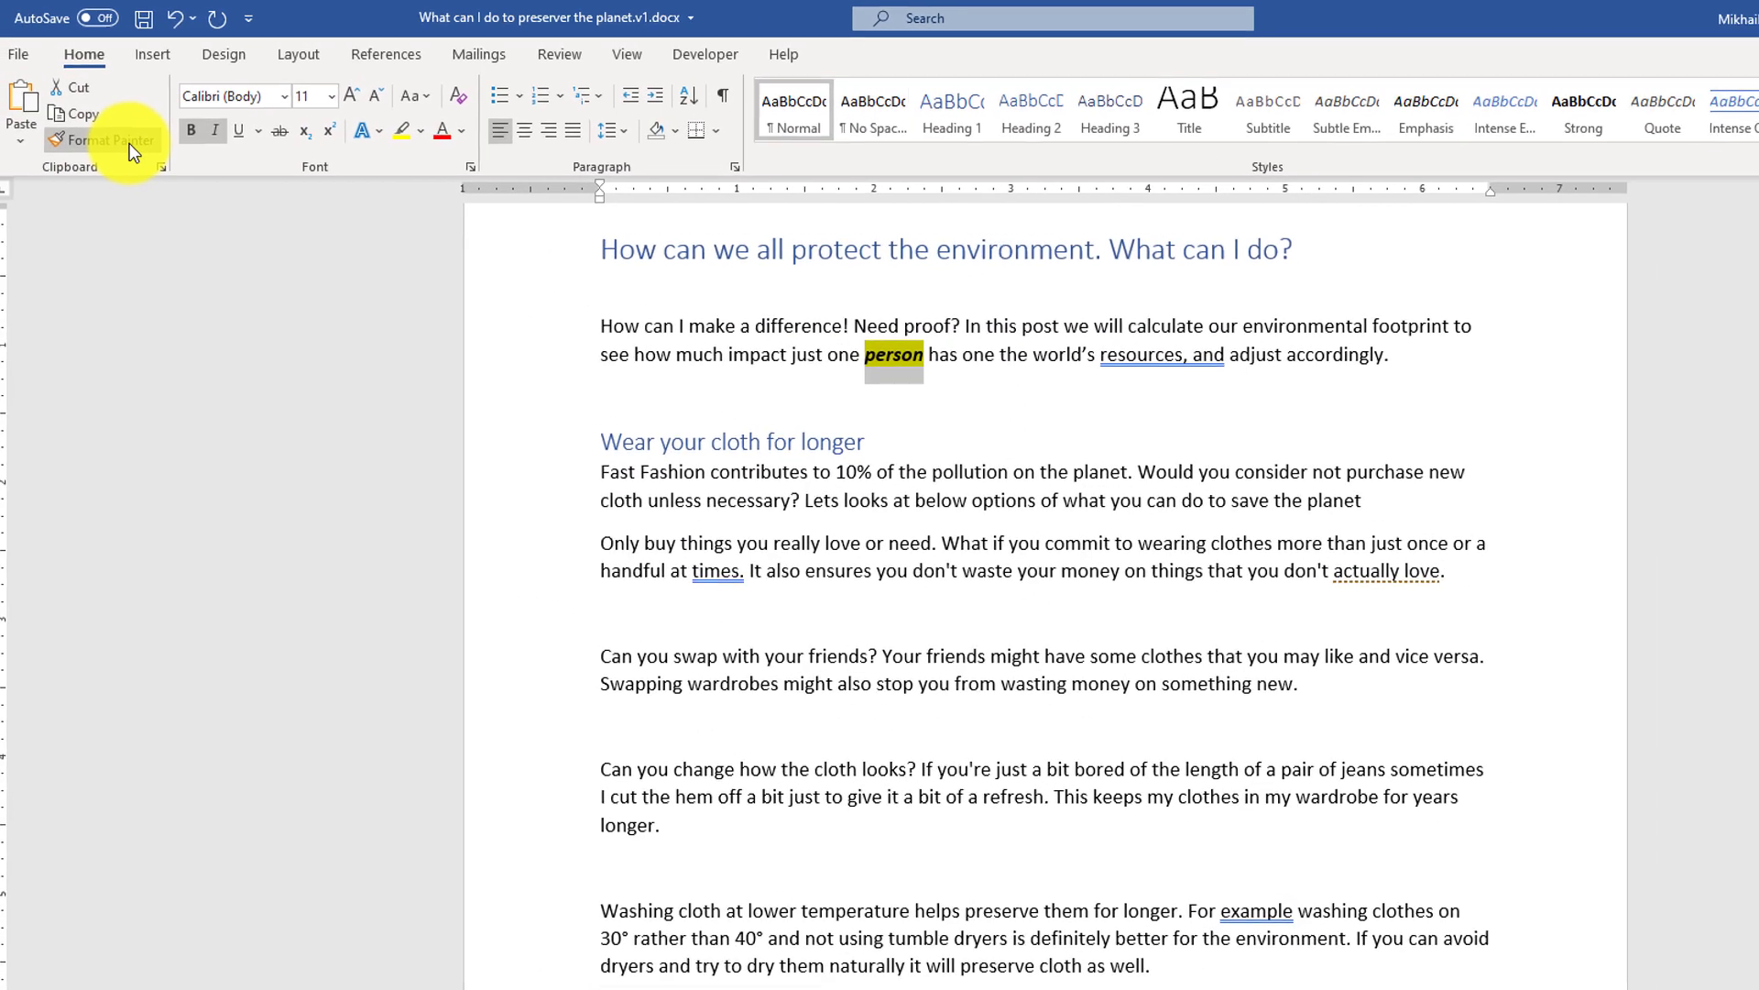
click(129, 143)
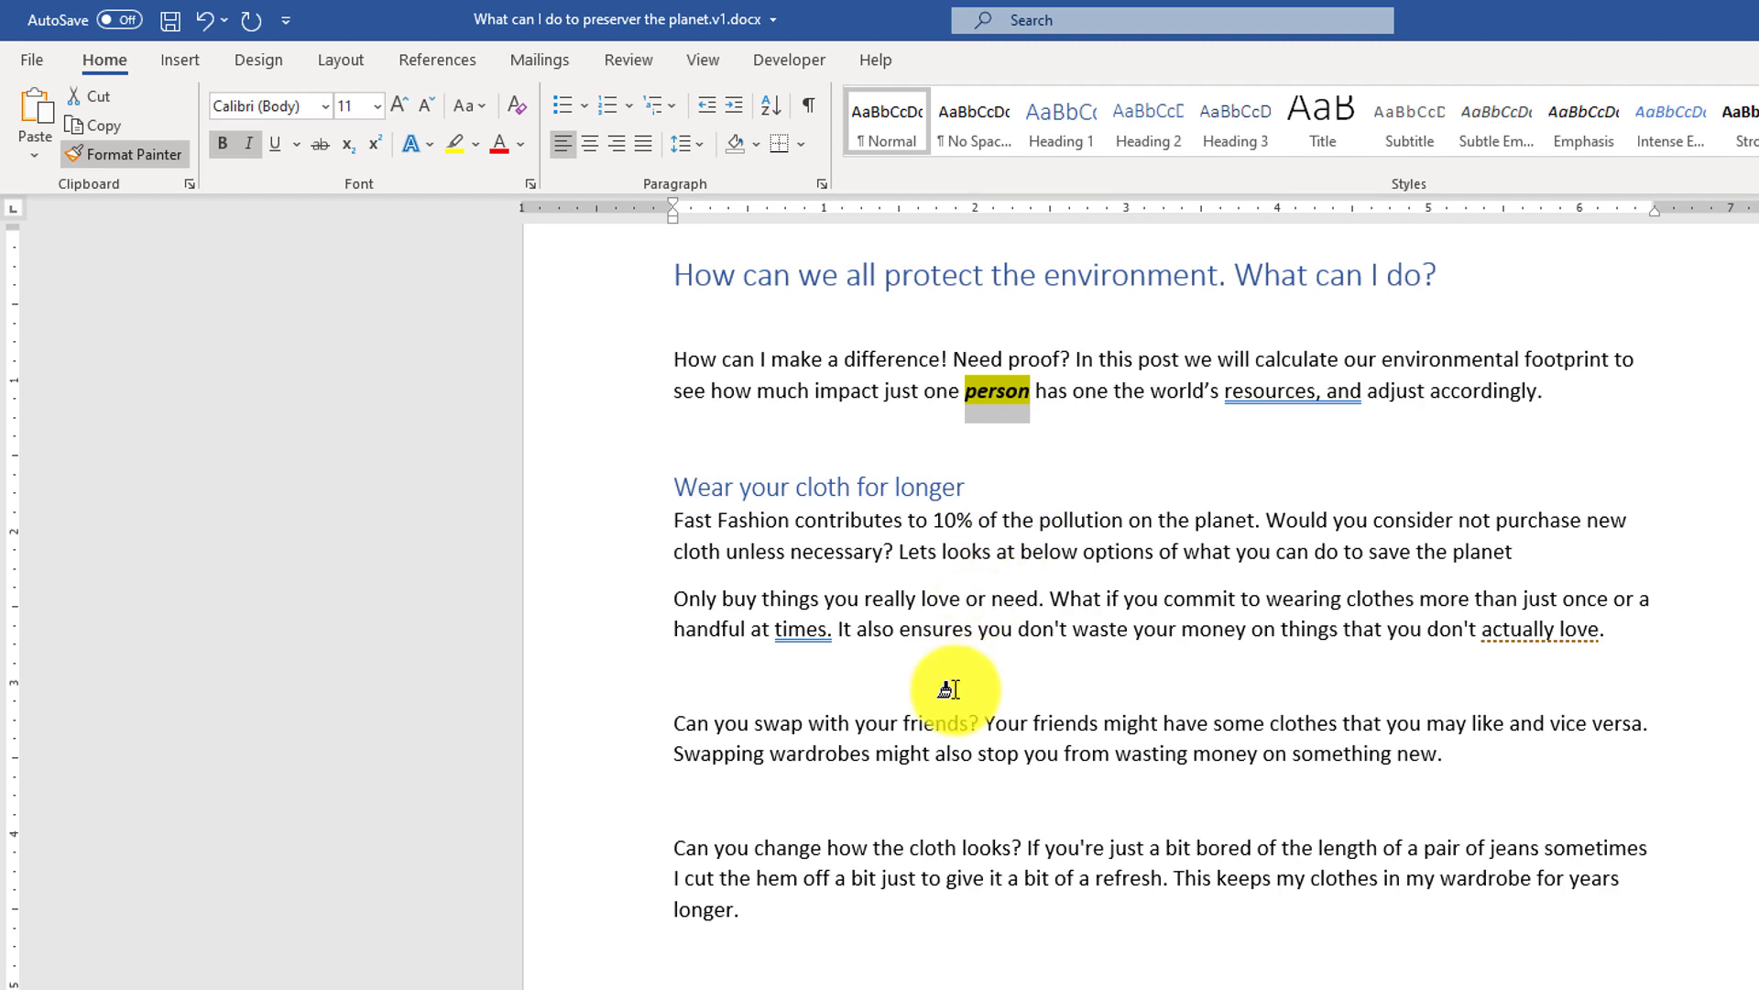
drag(1030, 727, 1098, 730)
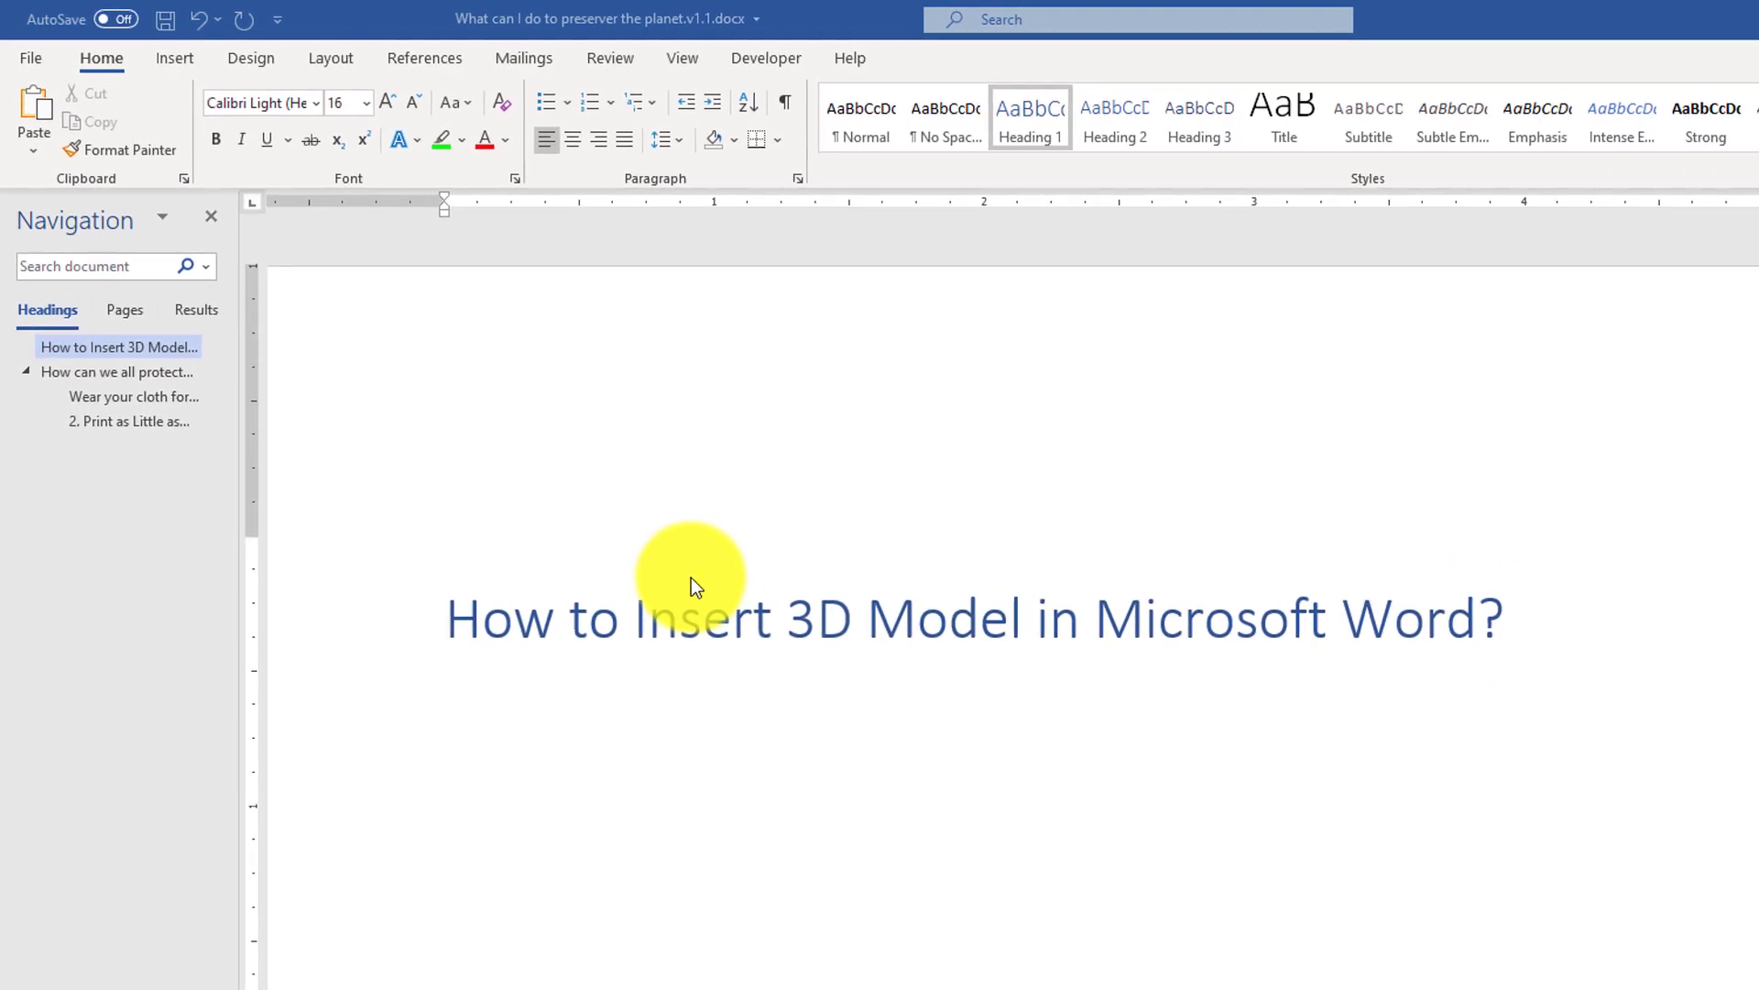
Review the supported 3D model formats (.fbx, .obj, .glb) from This Device, then close the dialog.
click(179, 61)
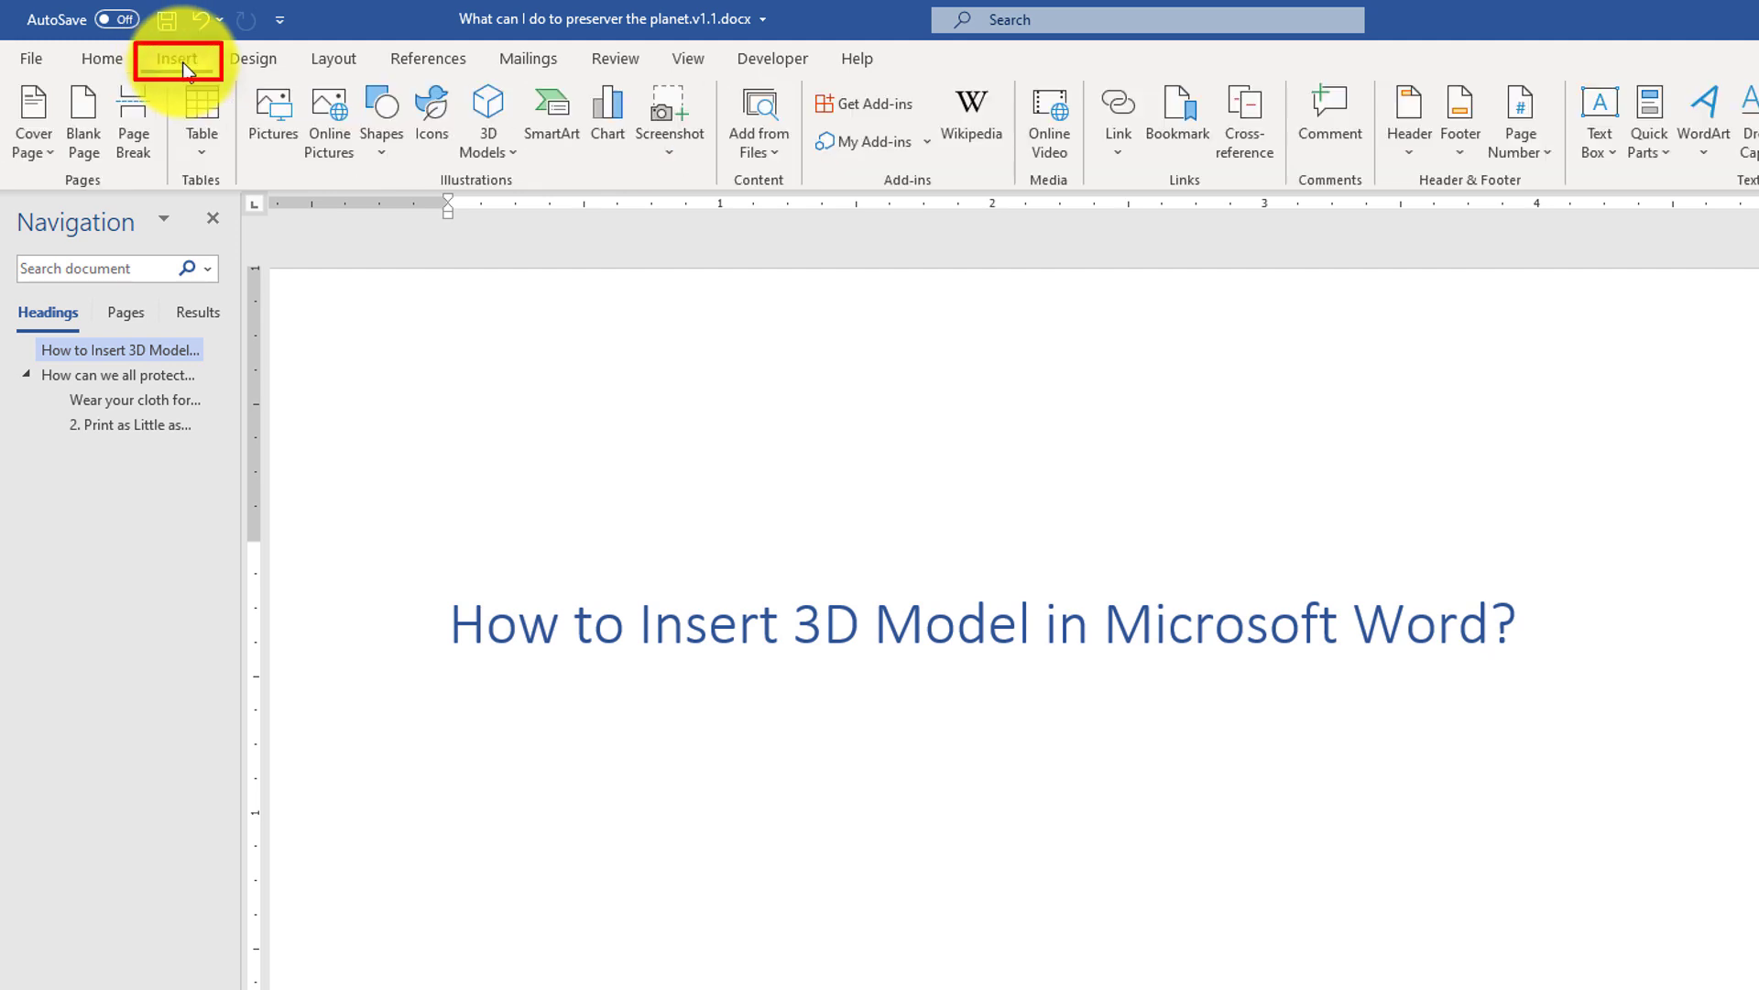
click(514, 152)
click(566, 189)
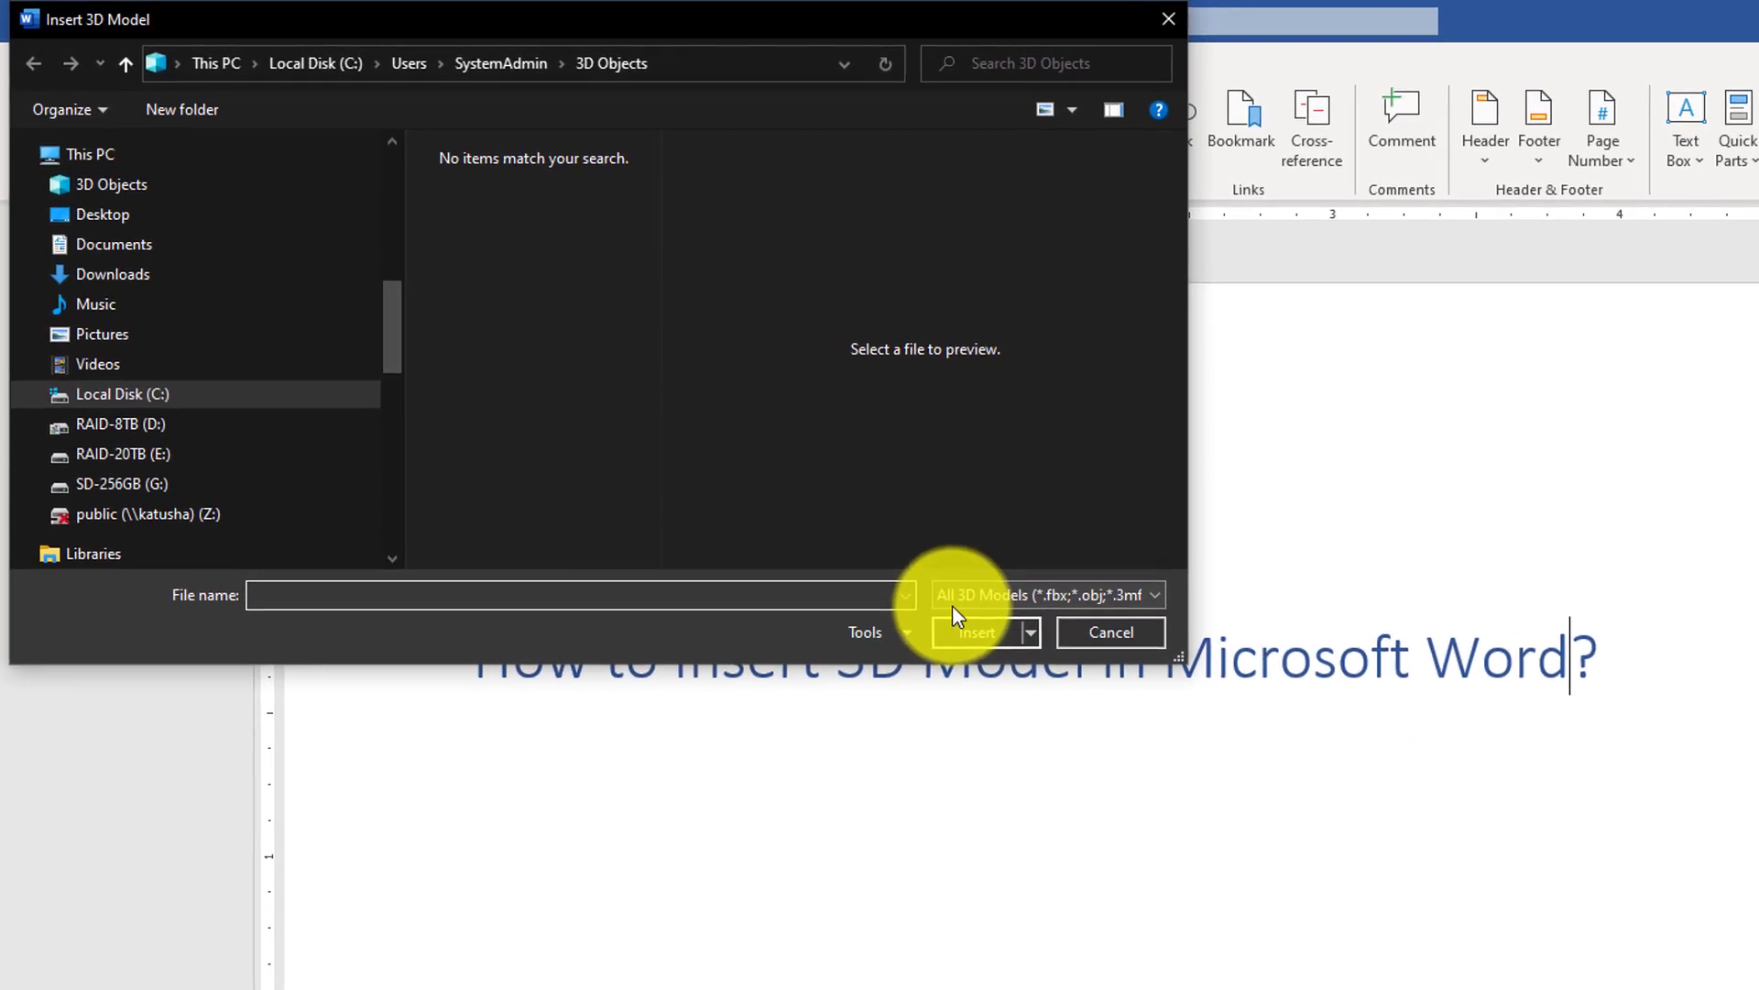
click(1153, 596)
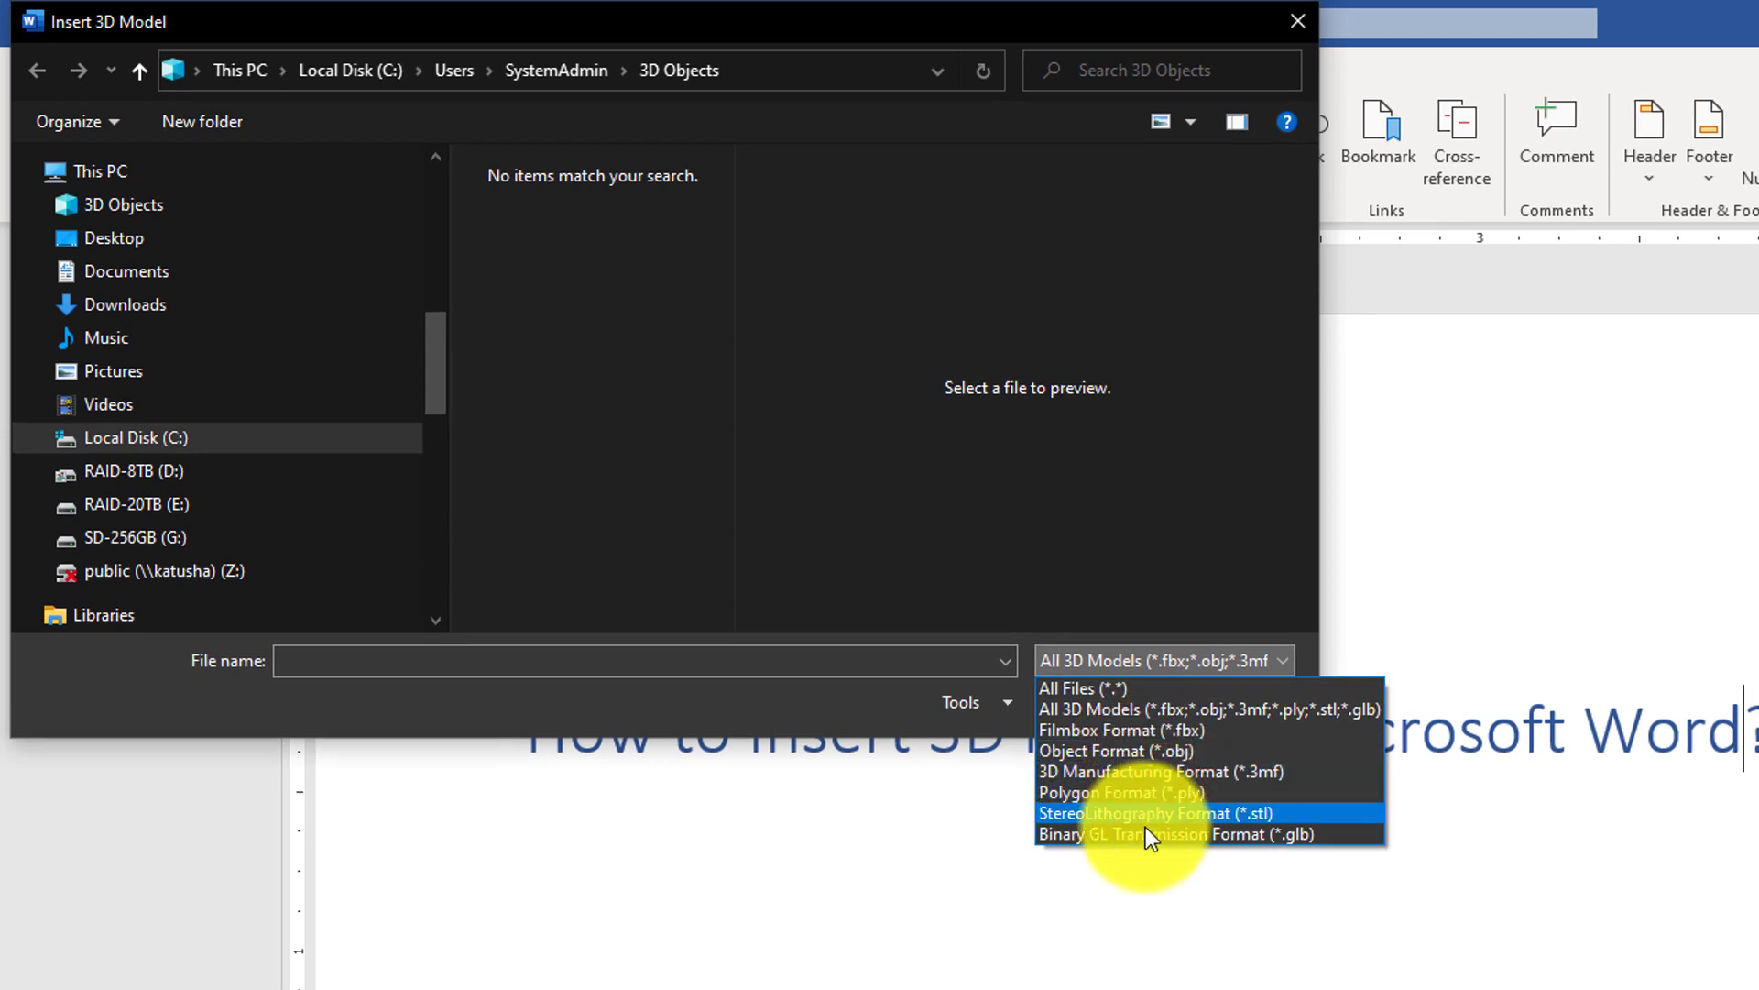
click(1293, 24)
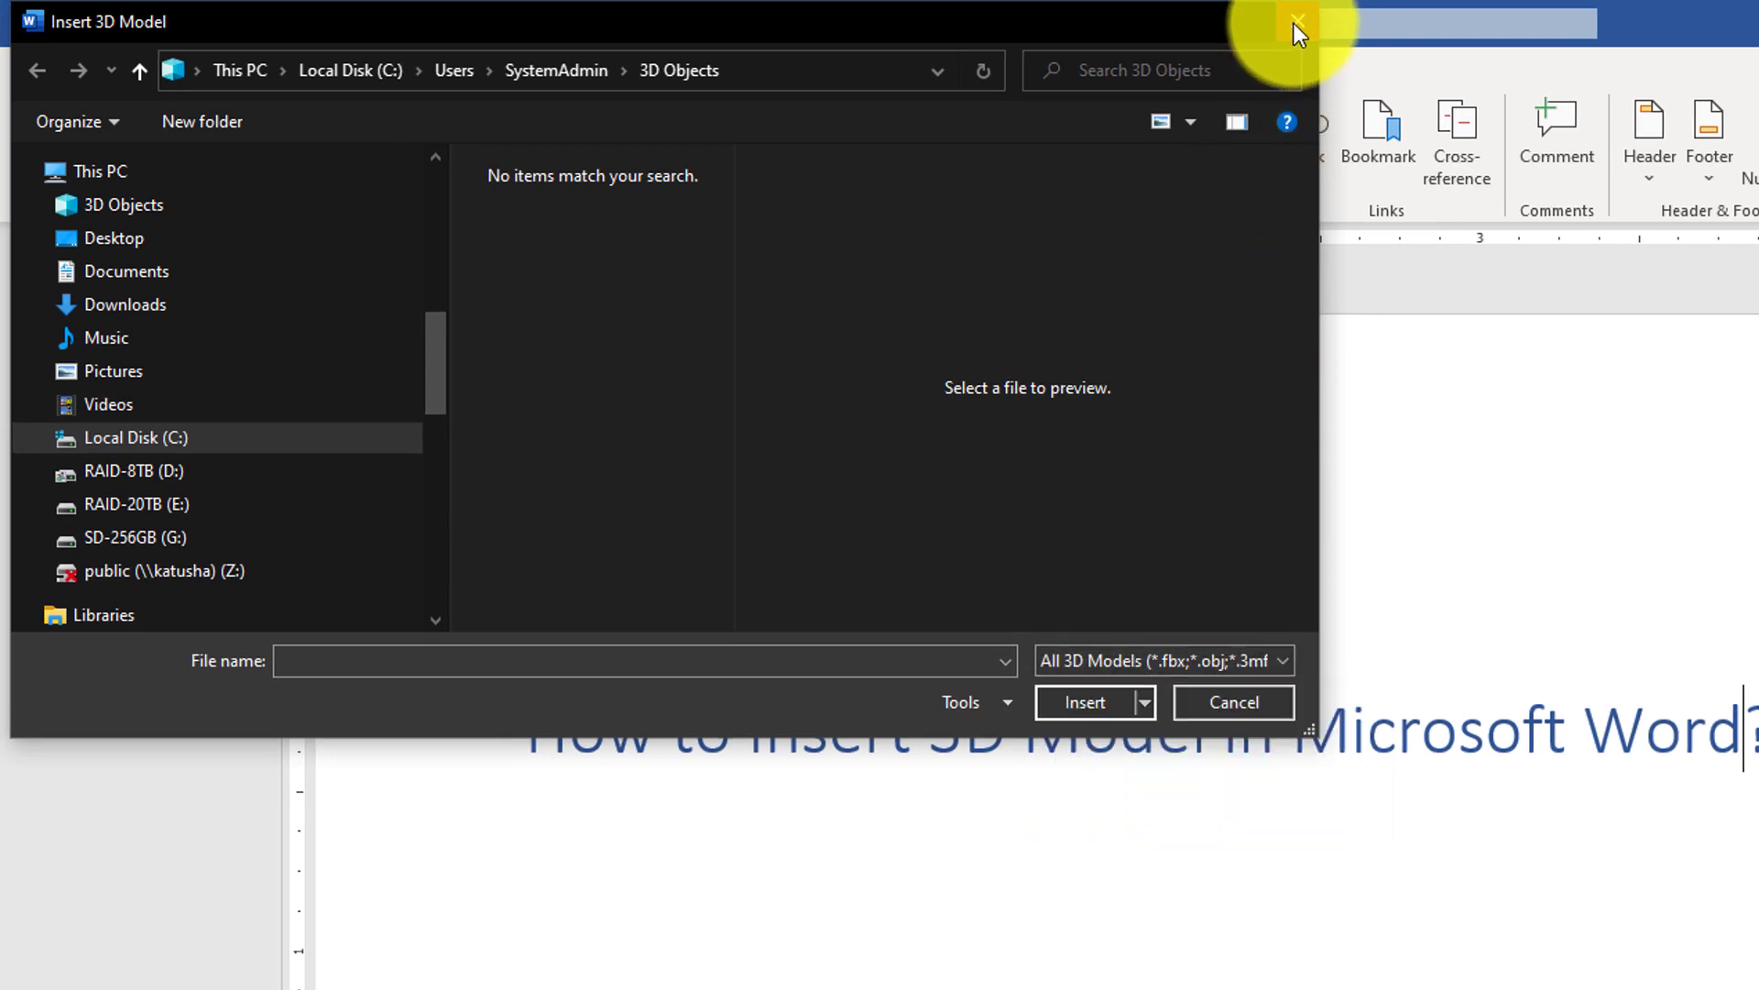
click(1294, 23)
click(589, 176)
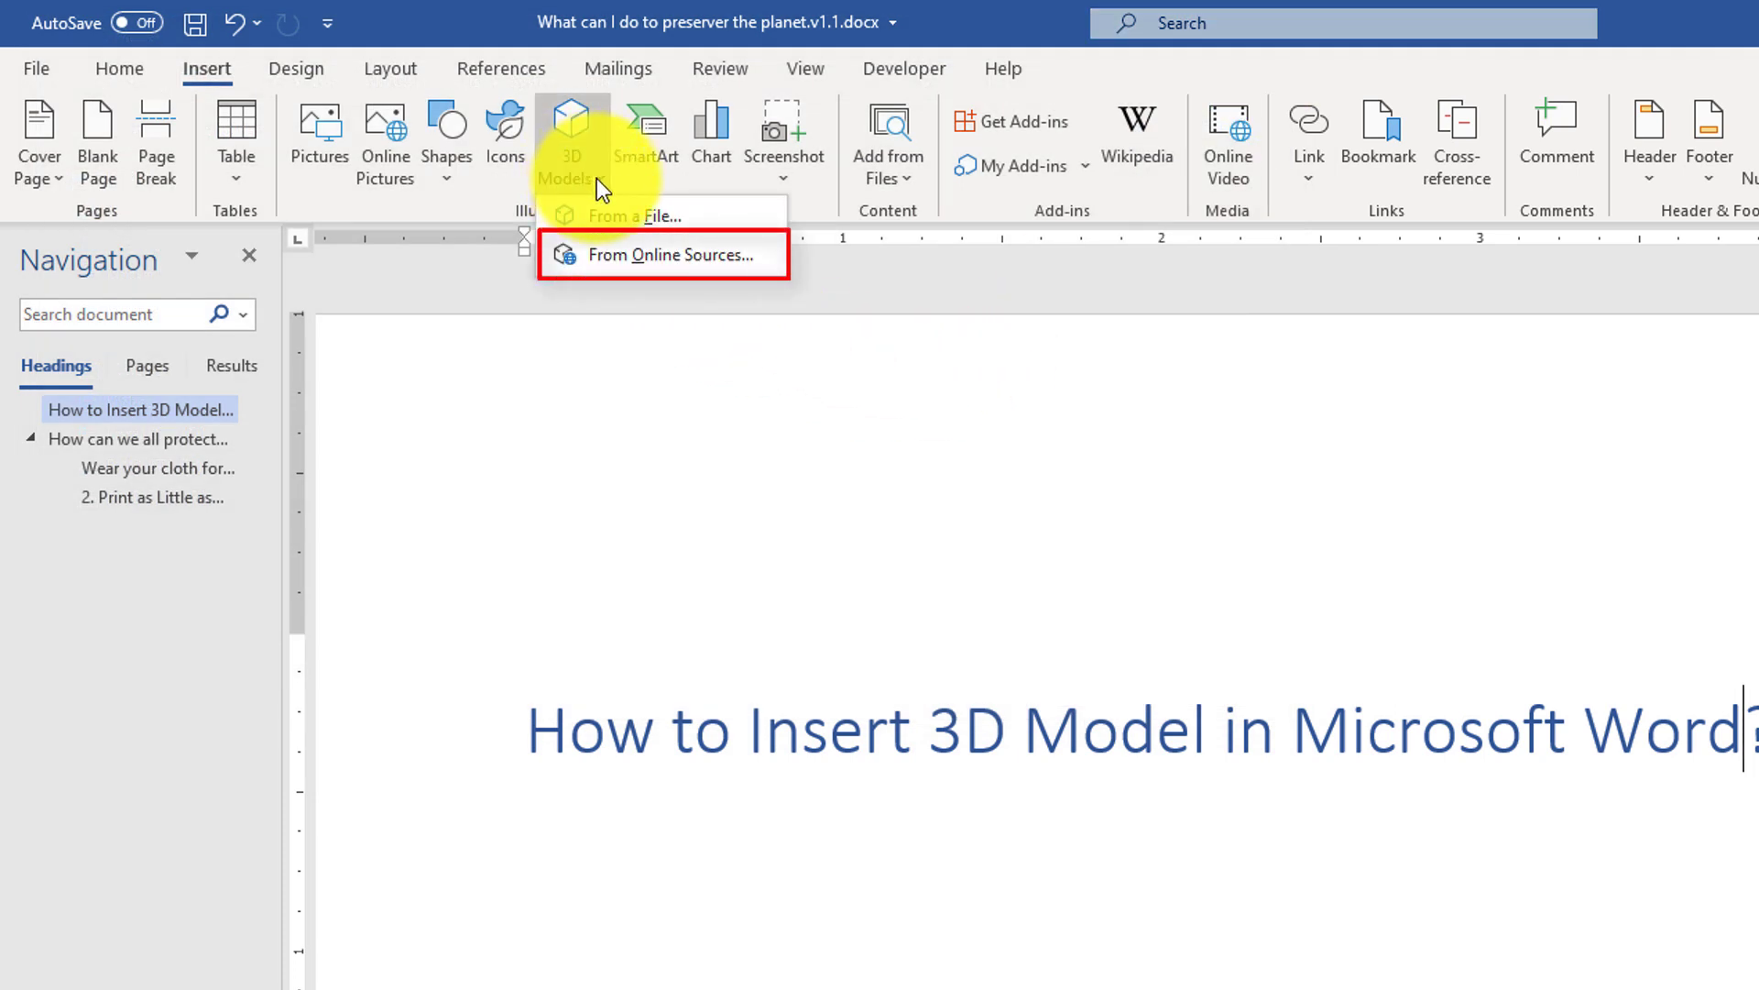
Search online 3D models for 'space' and insert the Hubble telescope model.
click(666, 261)
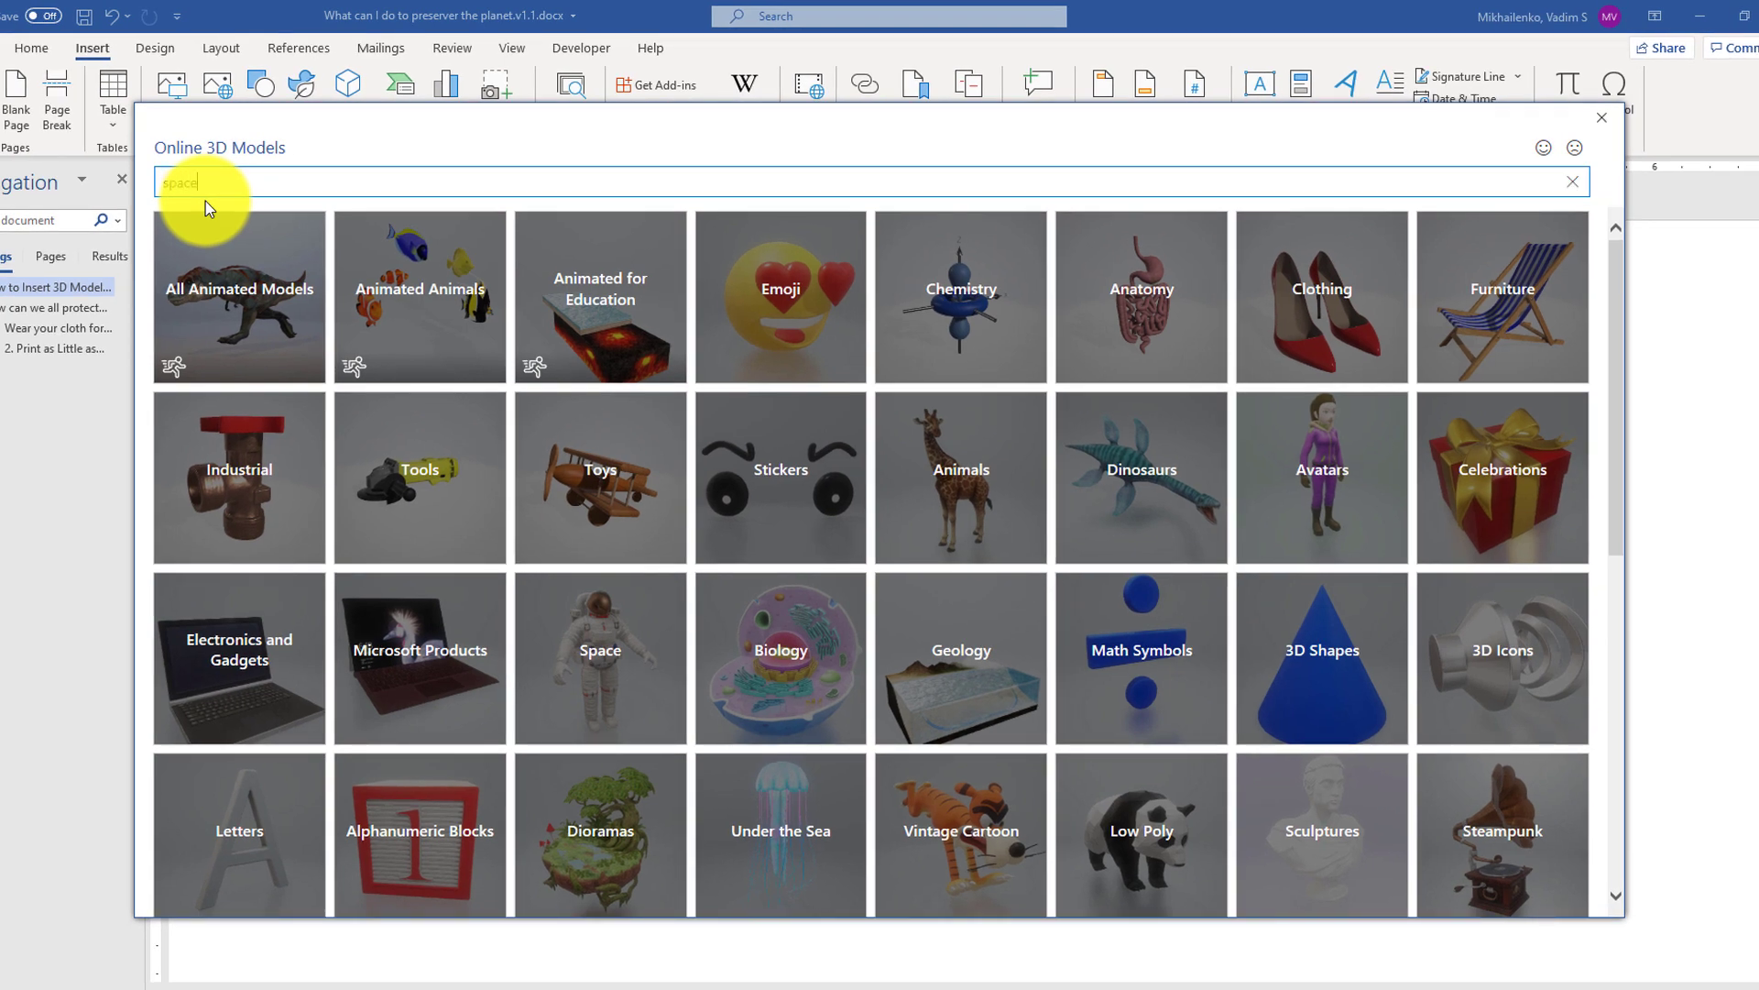
text(space)
key(Return)
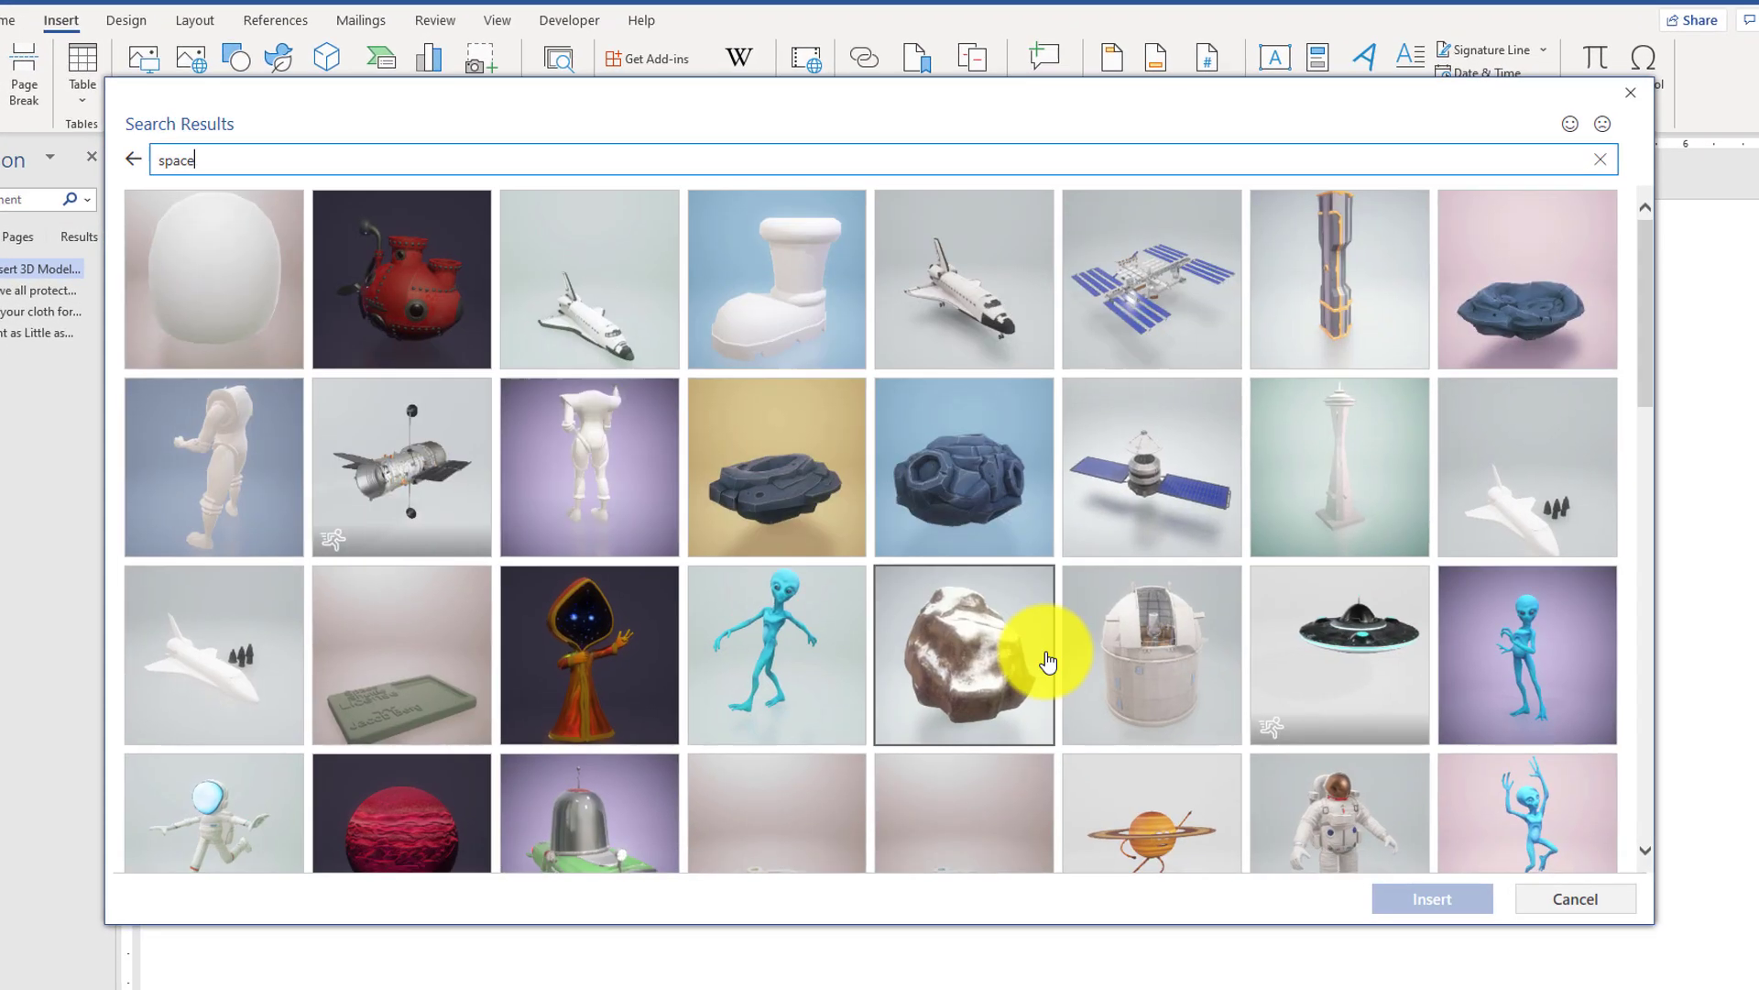
click(417, 472)
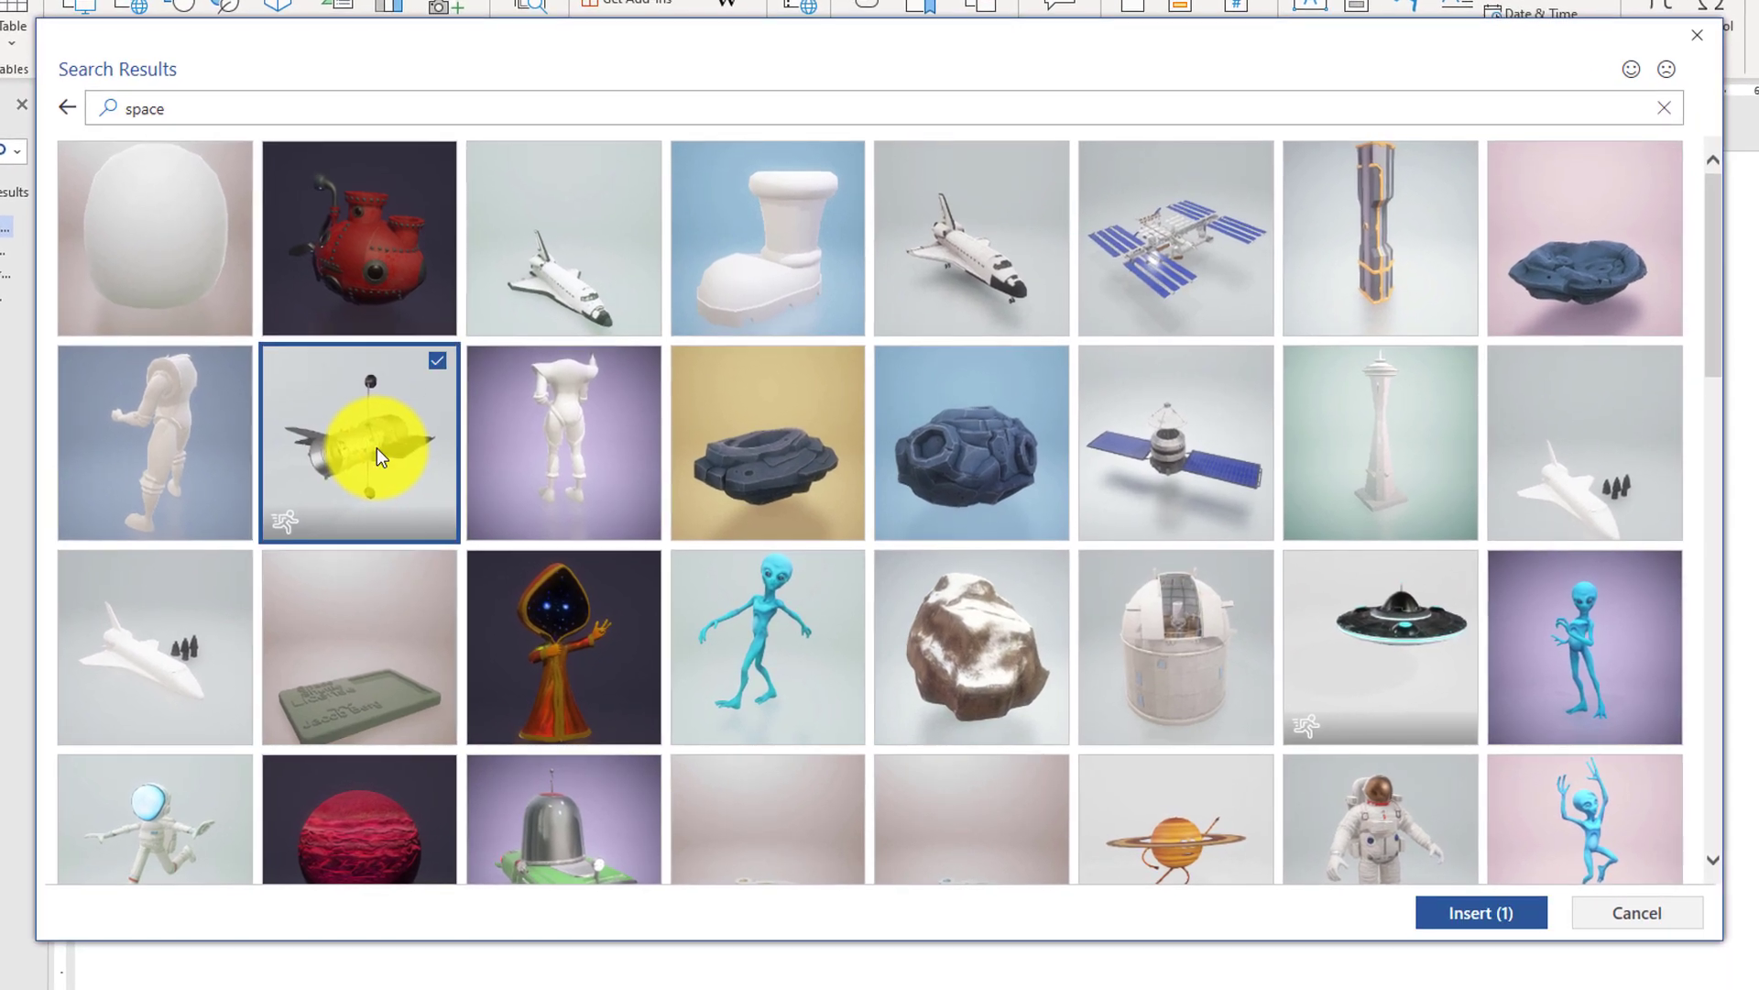
double_click(390, 458)
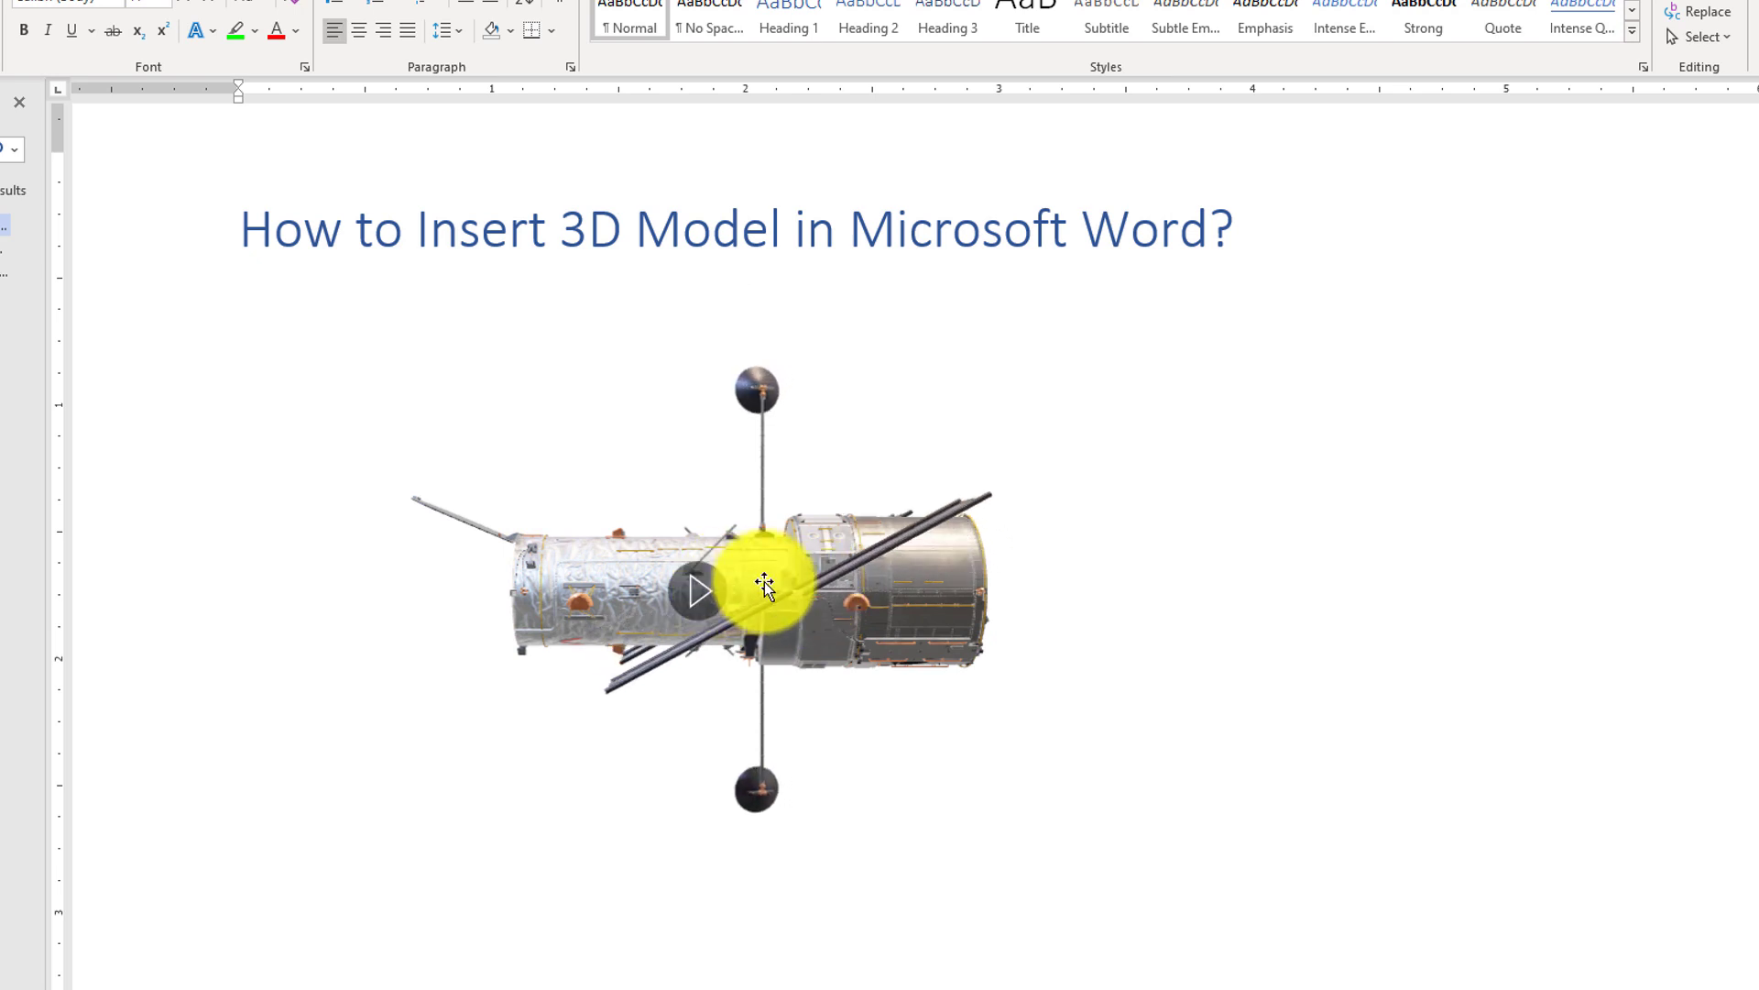
Play the Hubble model's animation and rotate it to a new angle.
click(772, 583)
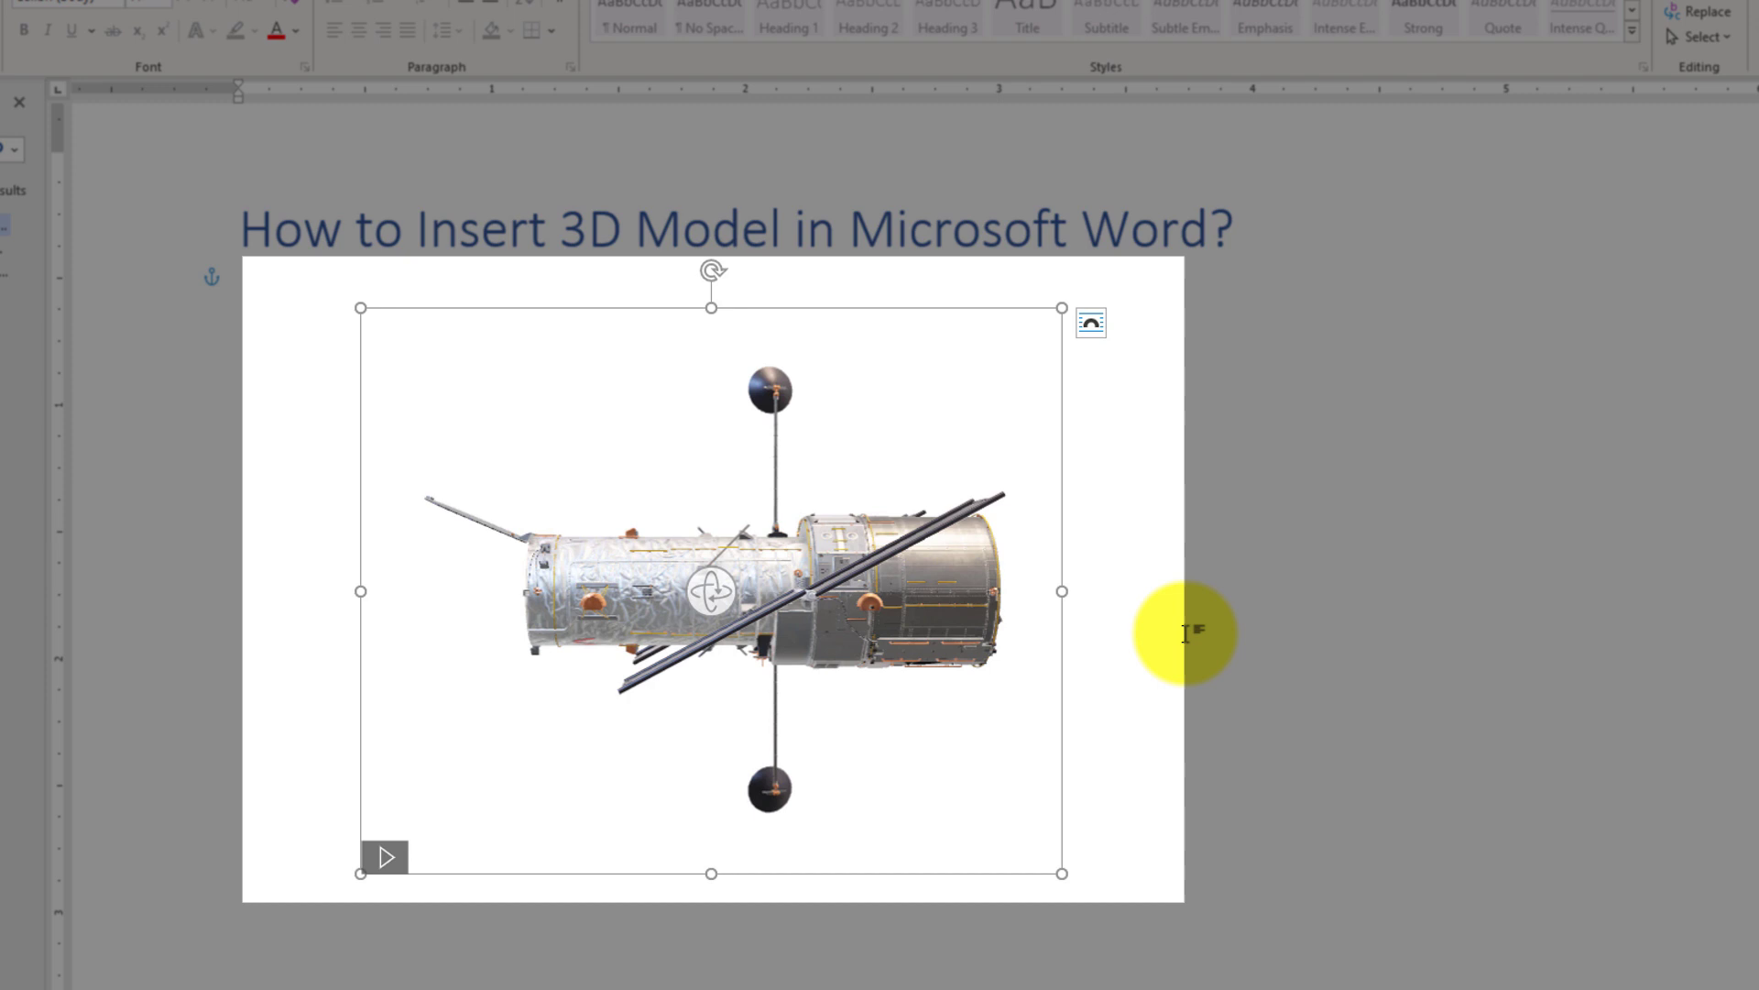
click(1191, 632)
mouse_move(832, 590)
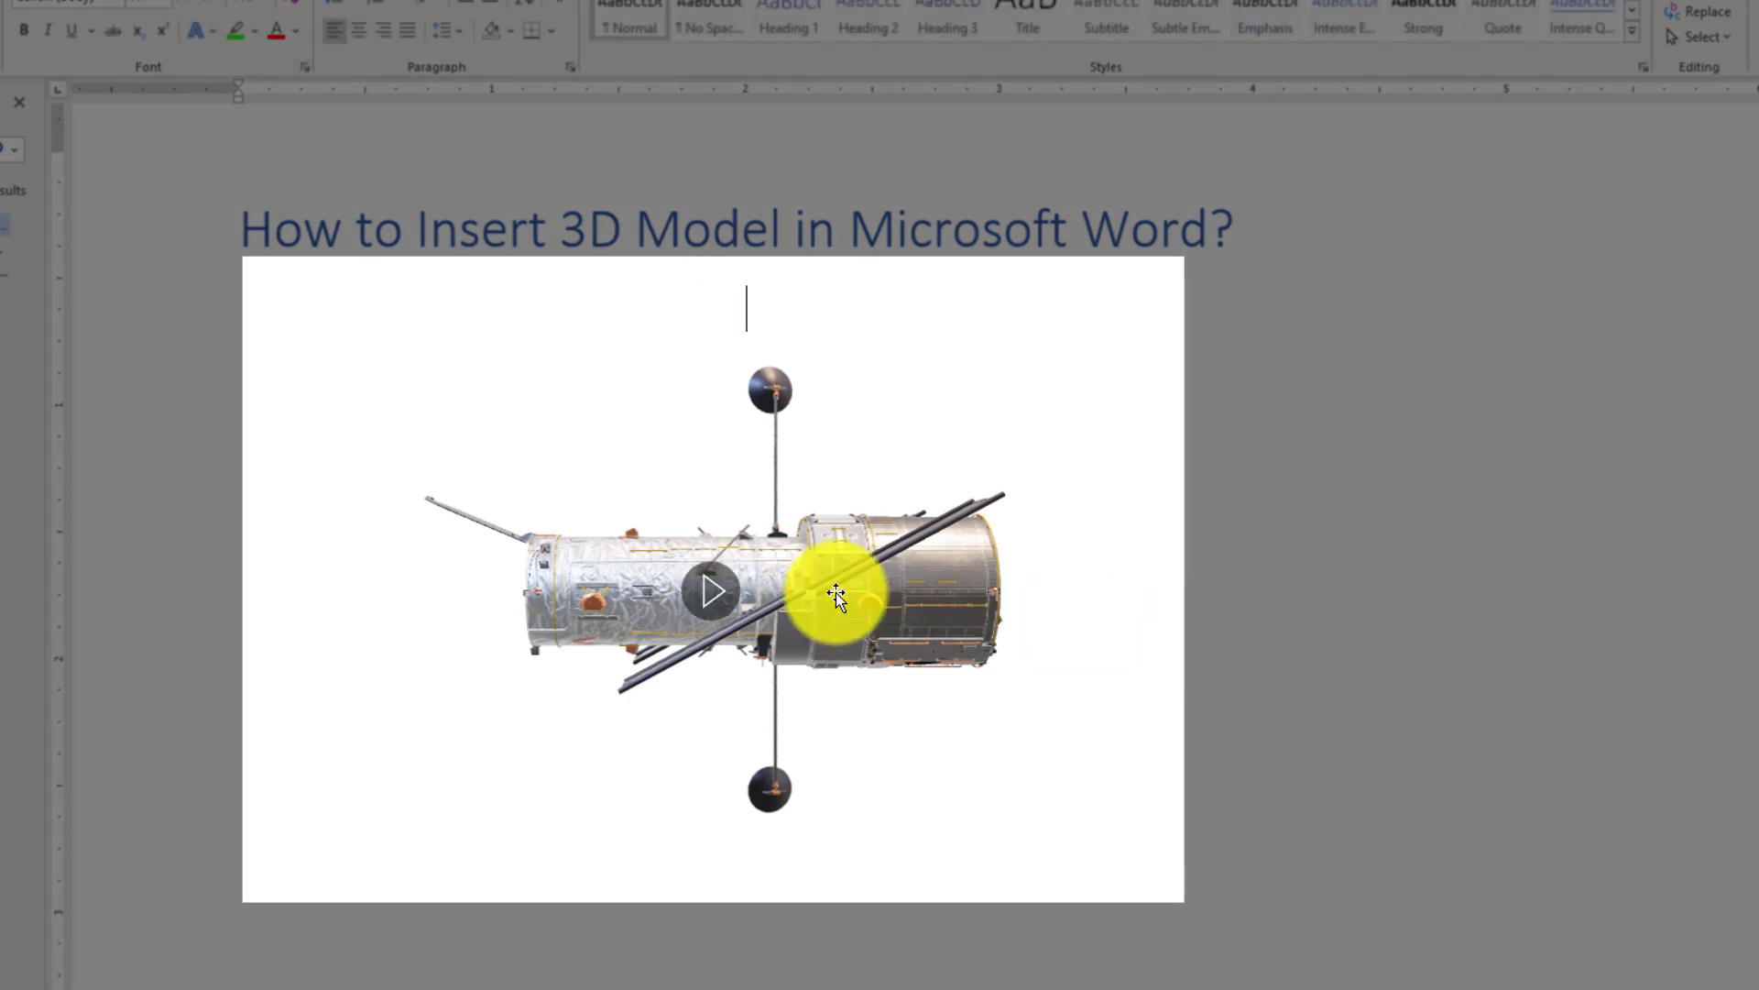
click(714, 600)
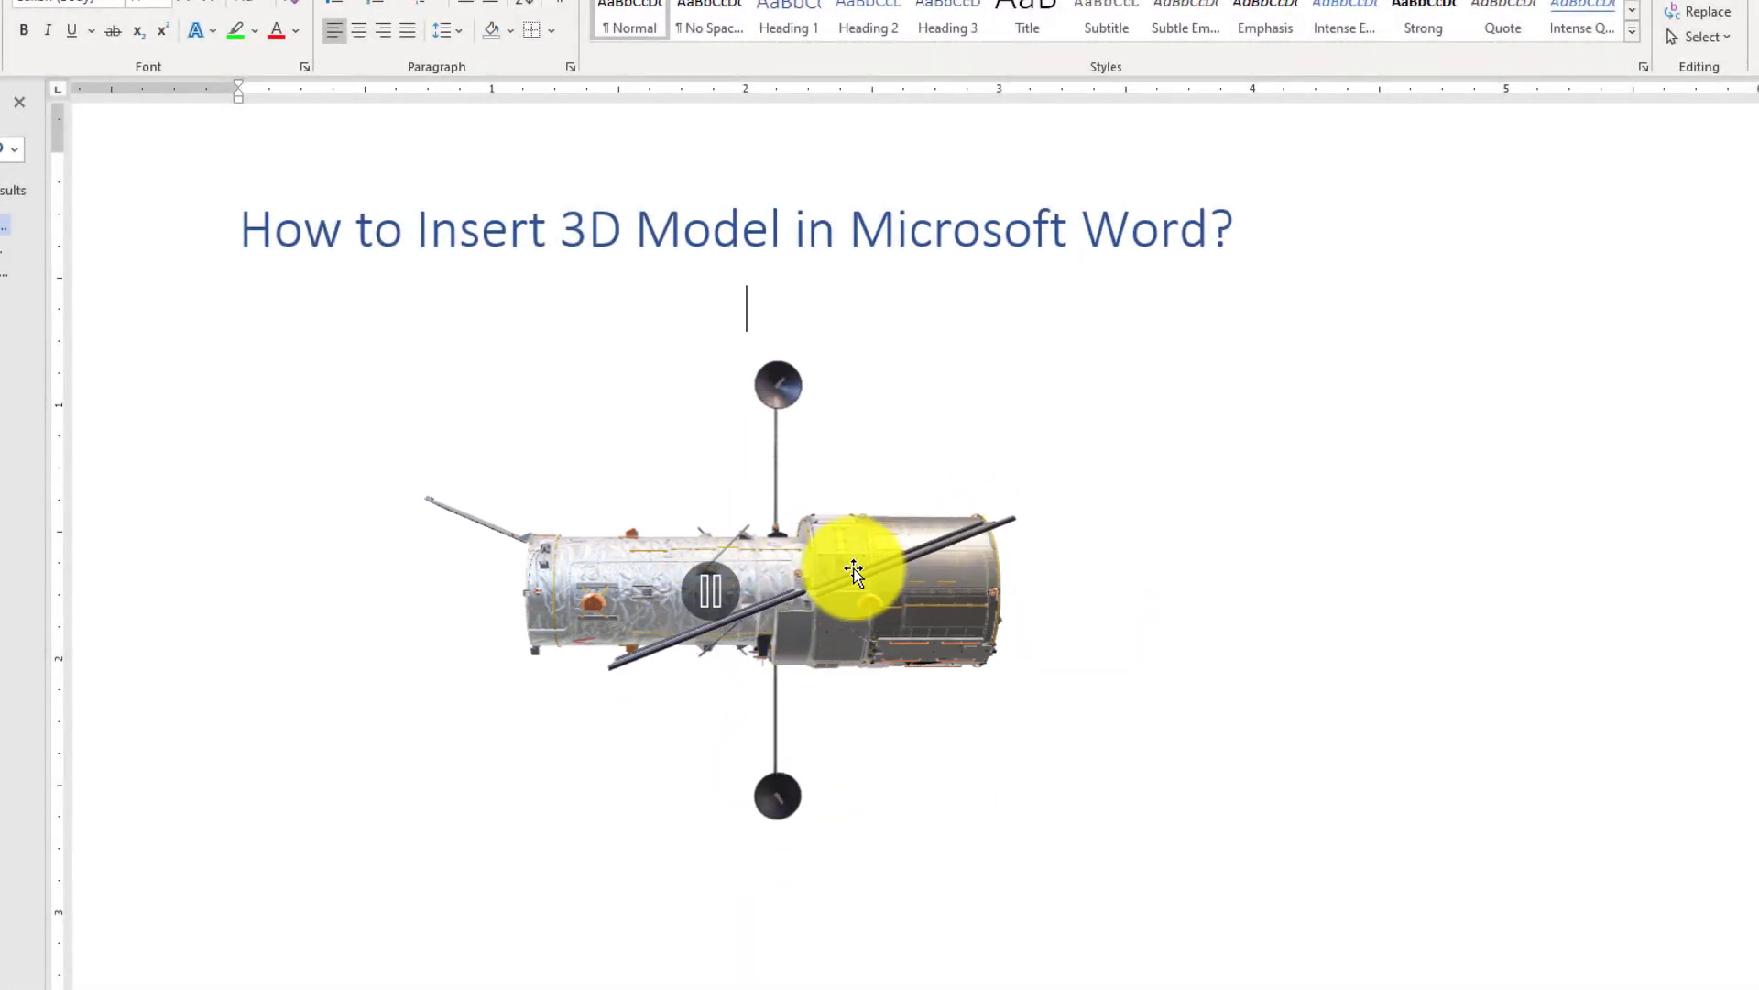
click(880, 576)
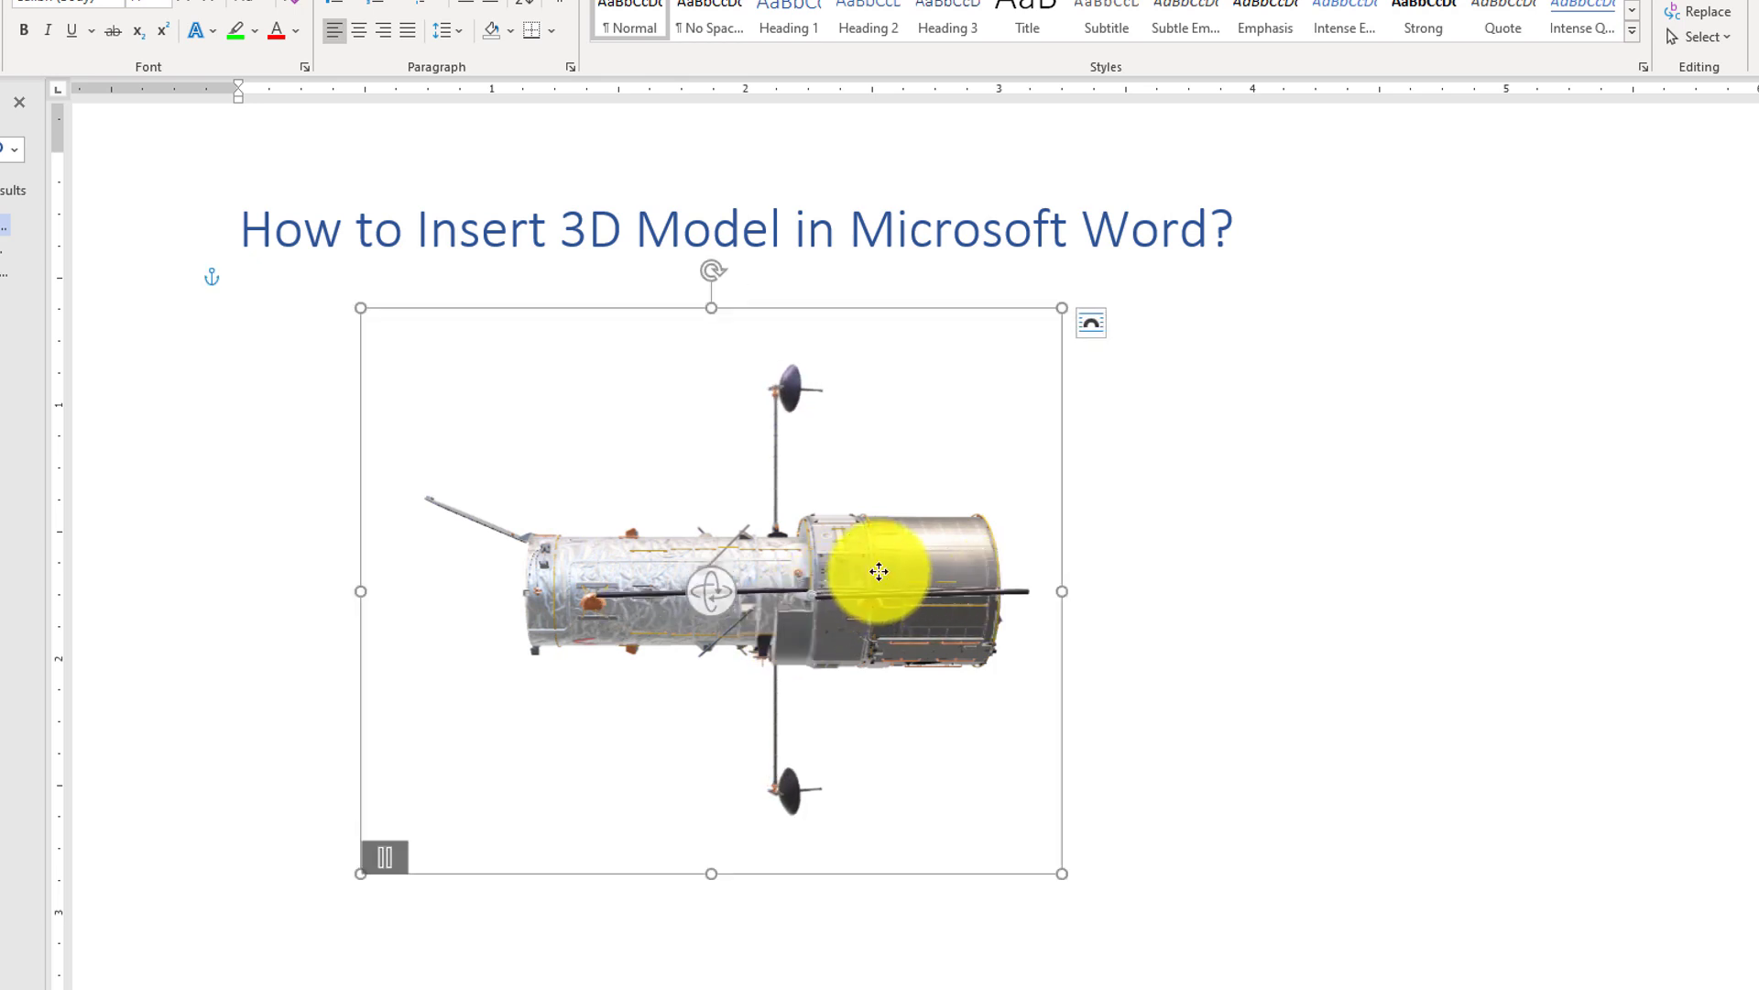
drag(709, 596, 784, 550)
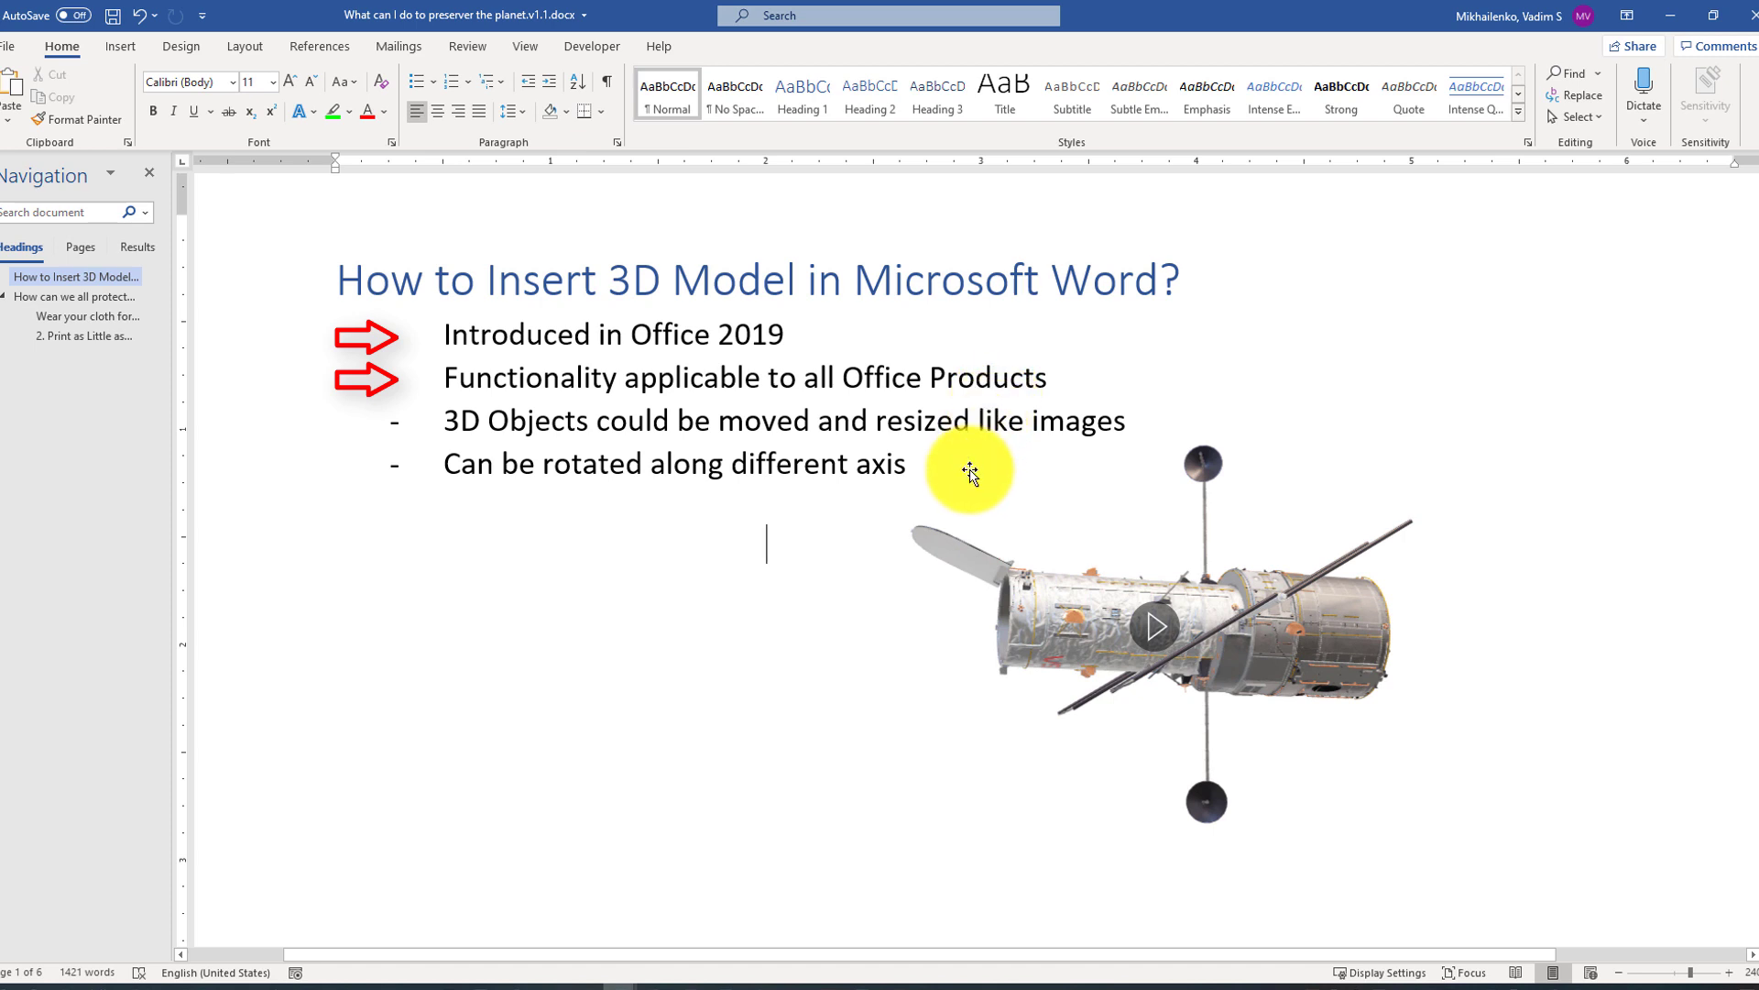
Shrink the Hubble model, rotate it to show its solar panels, and move it beside the bullets.
click(1133, 644)
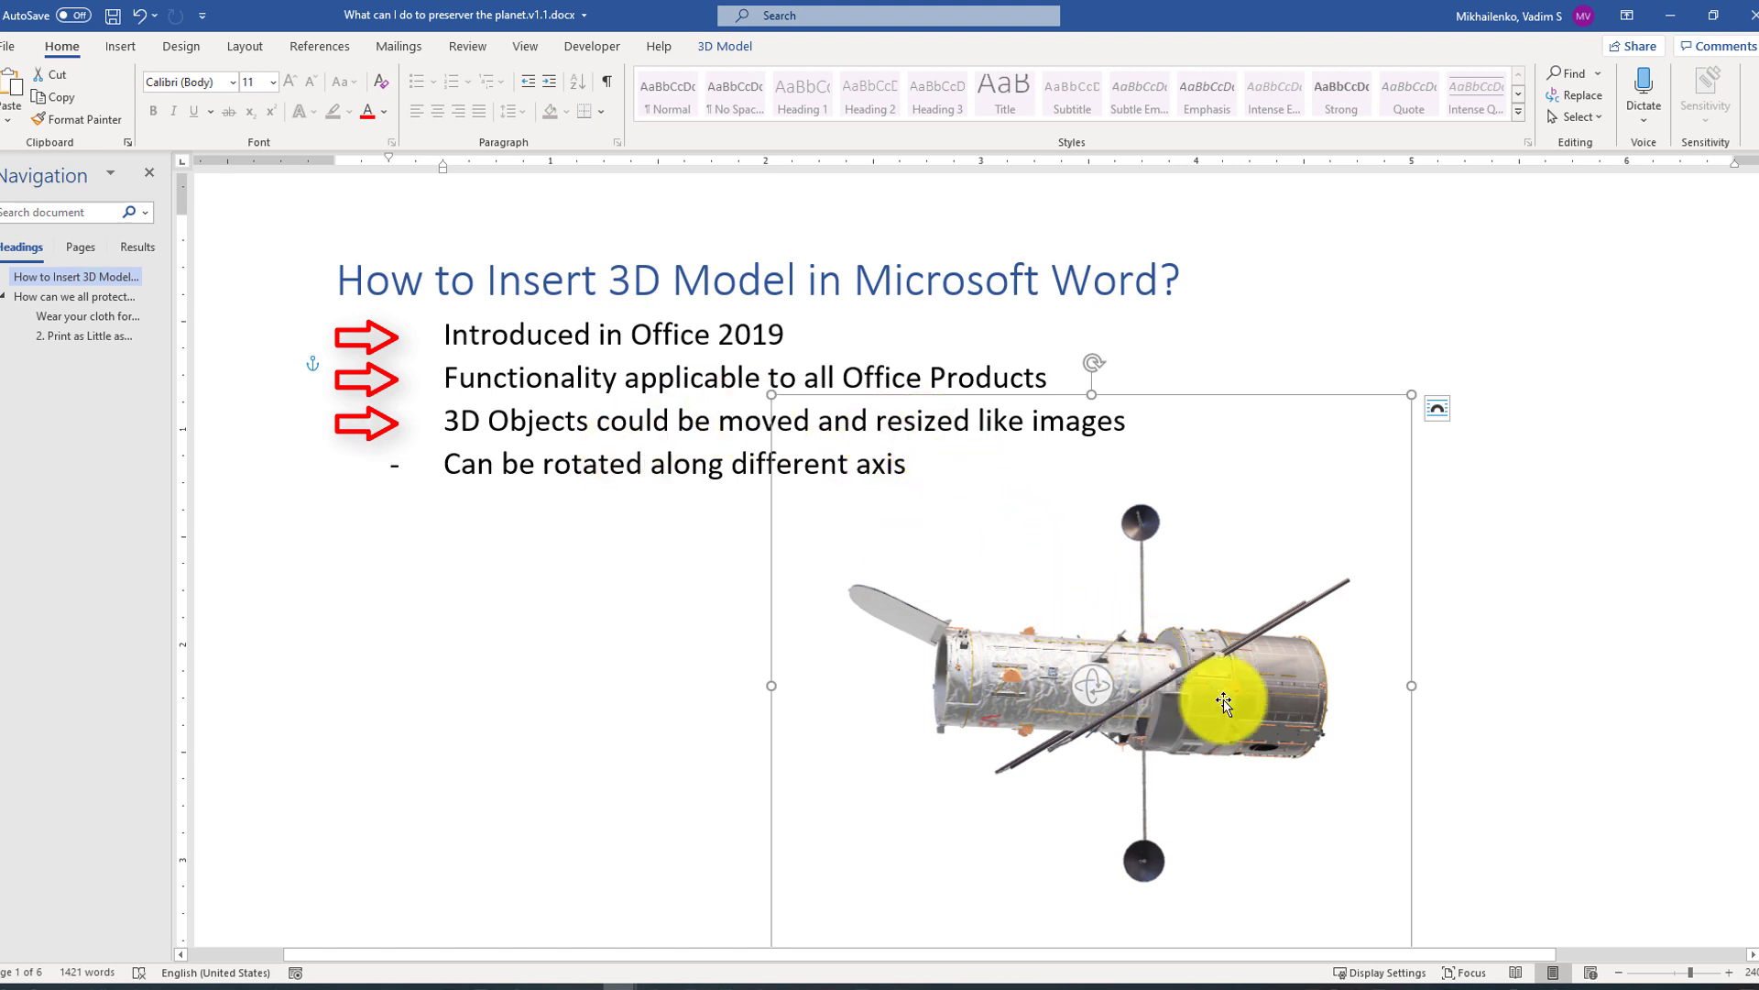
drag(773, 394, 926, 476)
drag(1159, 705, 1249, 602)
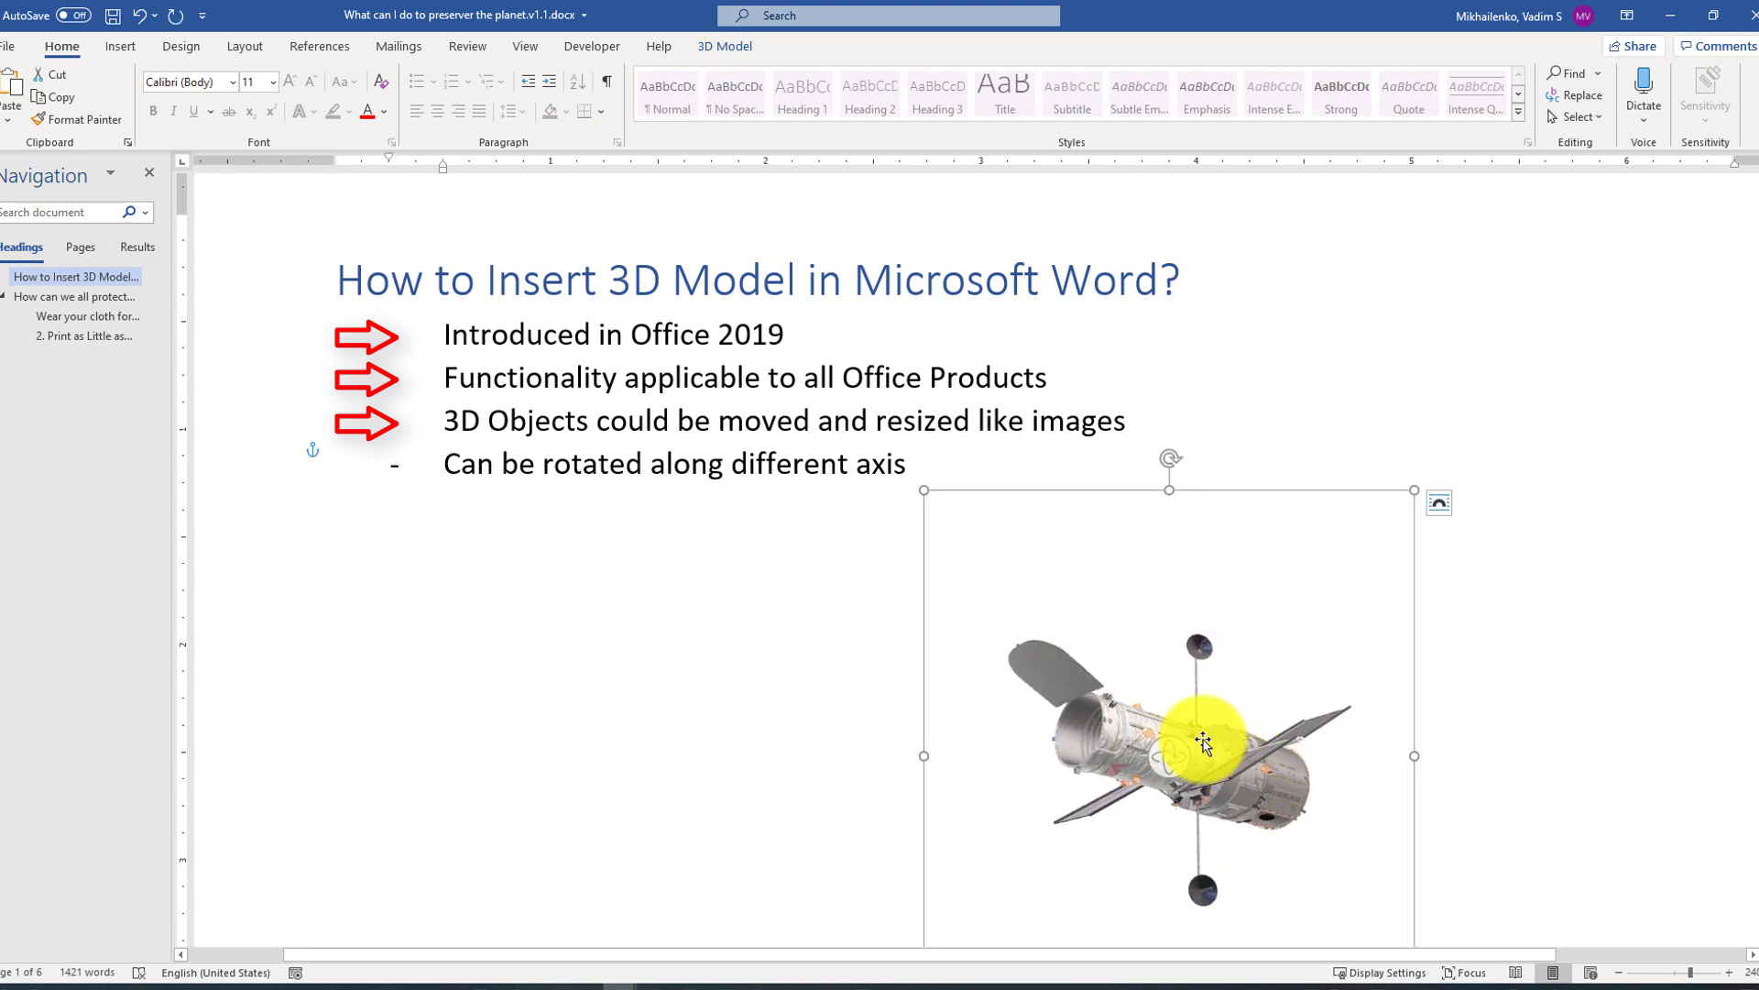
drag(1234, 728, 1217, 652)
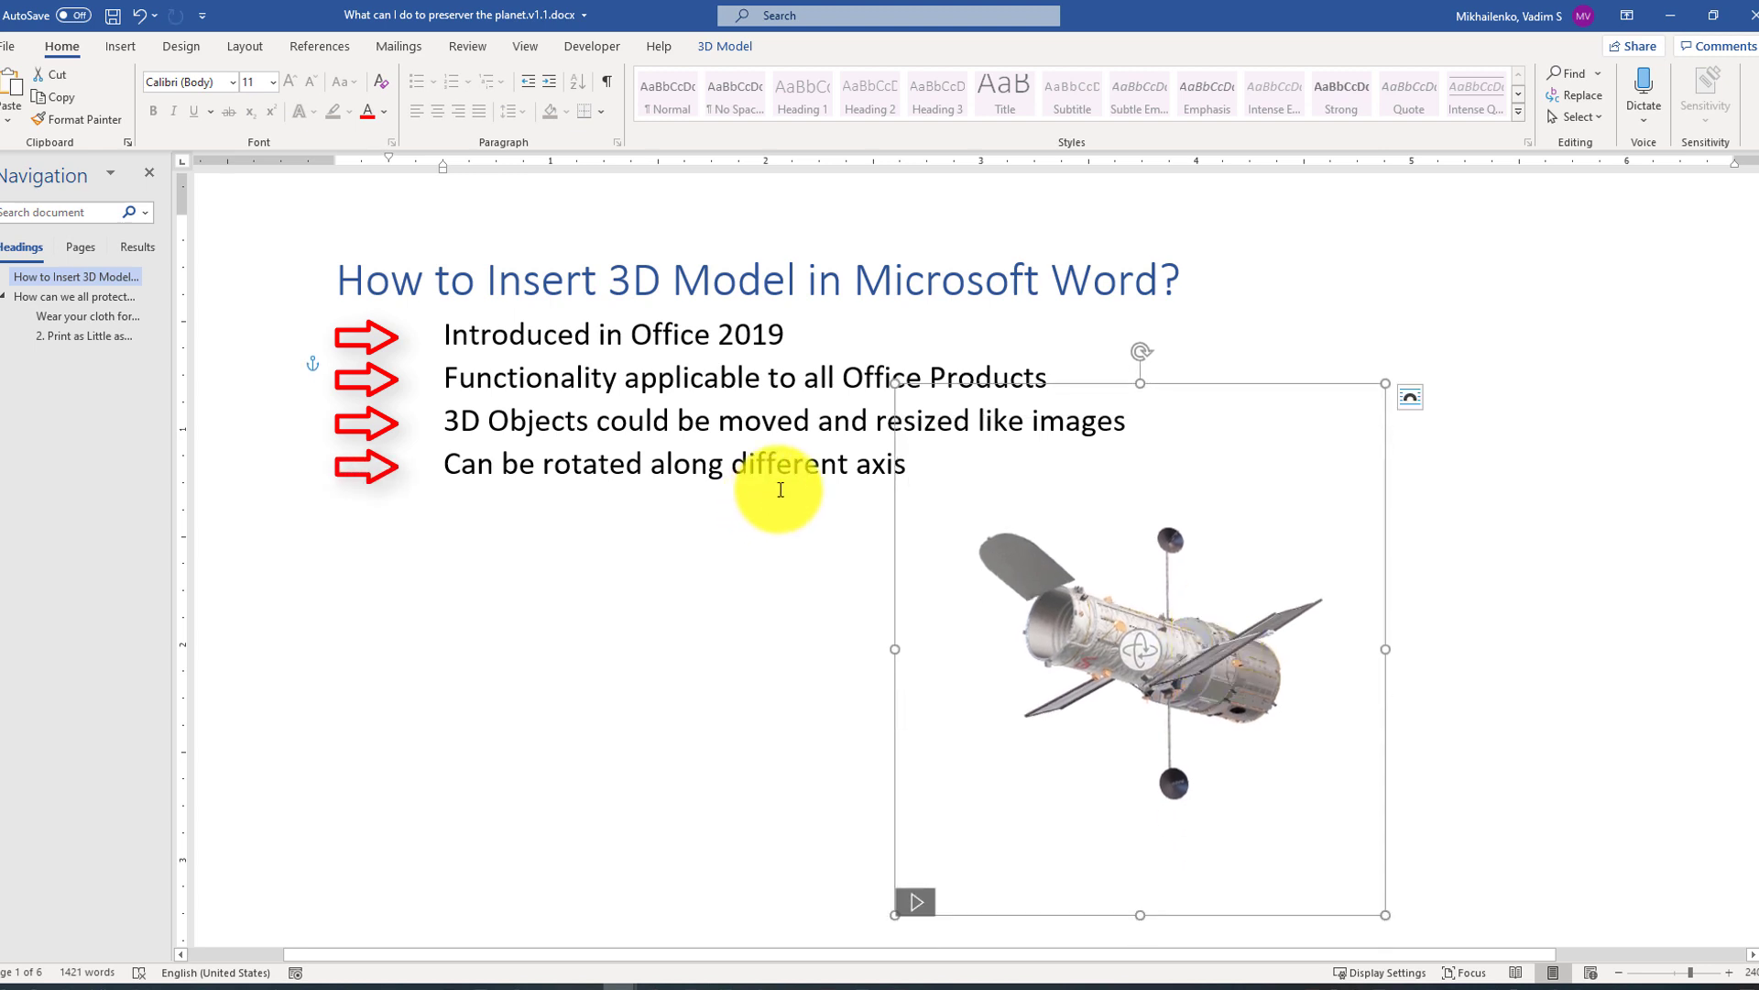
drag(1150, 647, 1228, 569)
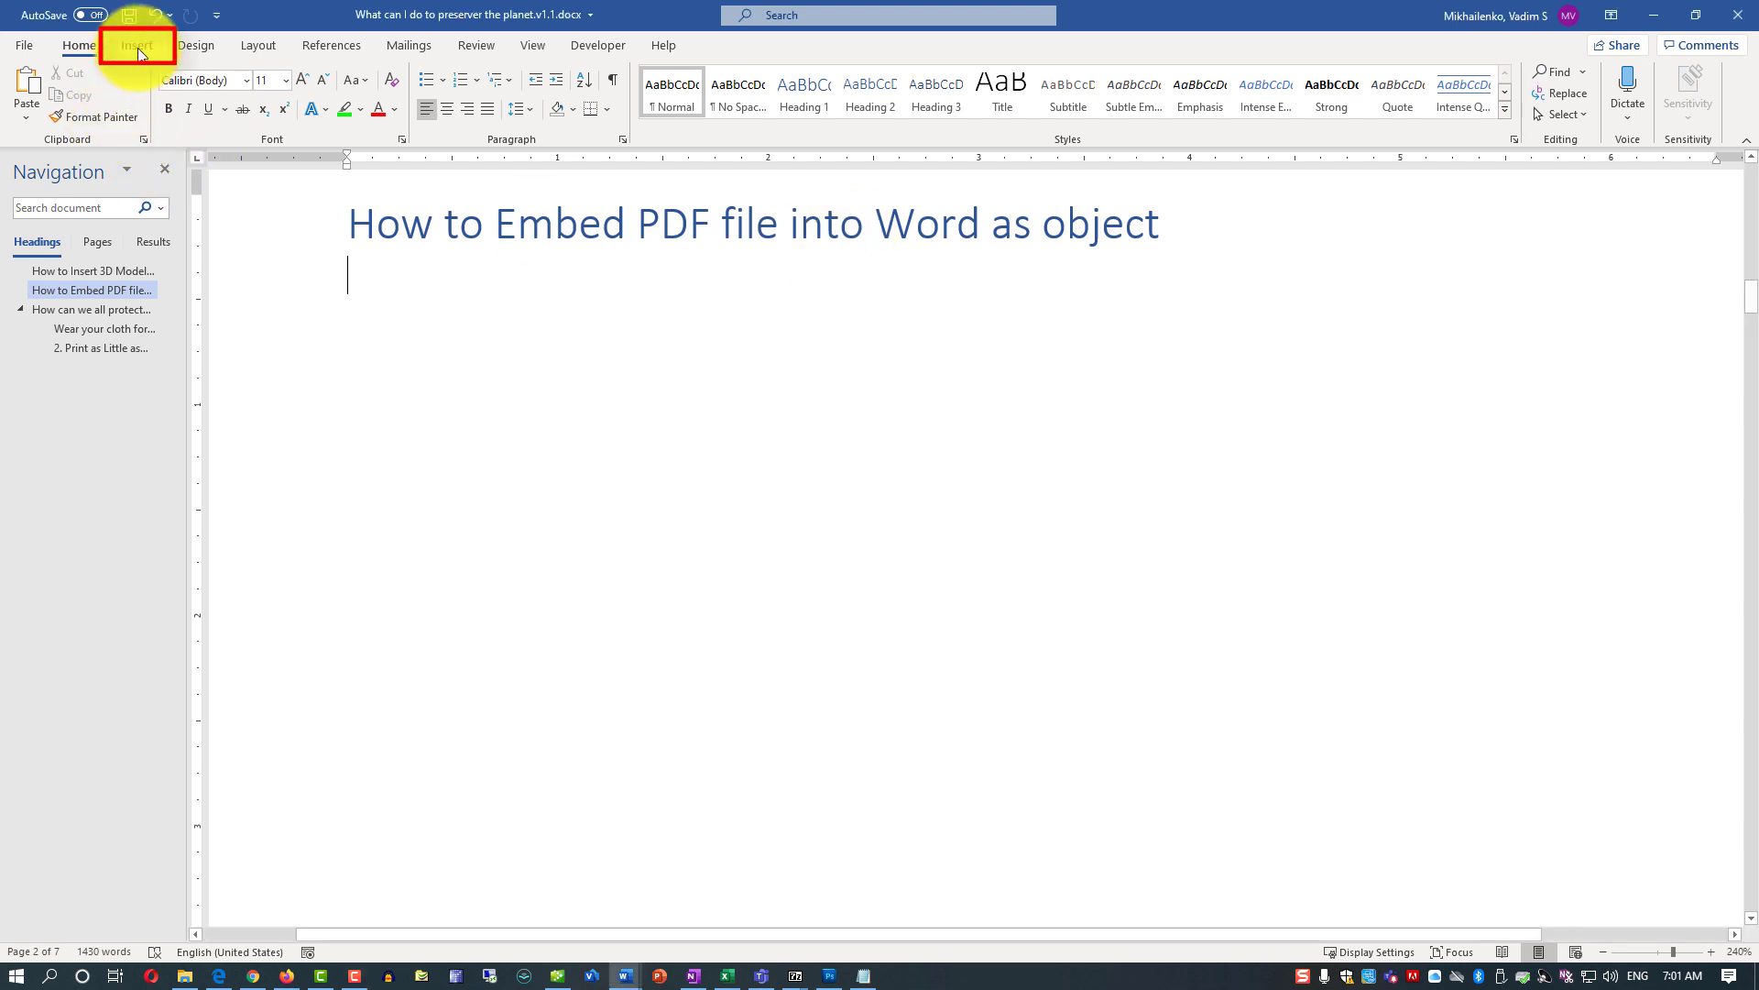
Insert an Adobe Acrobat Document object set to display as an icon.
click(136, 57)
click(1446, 113)
click(1437, 139)
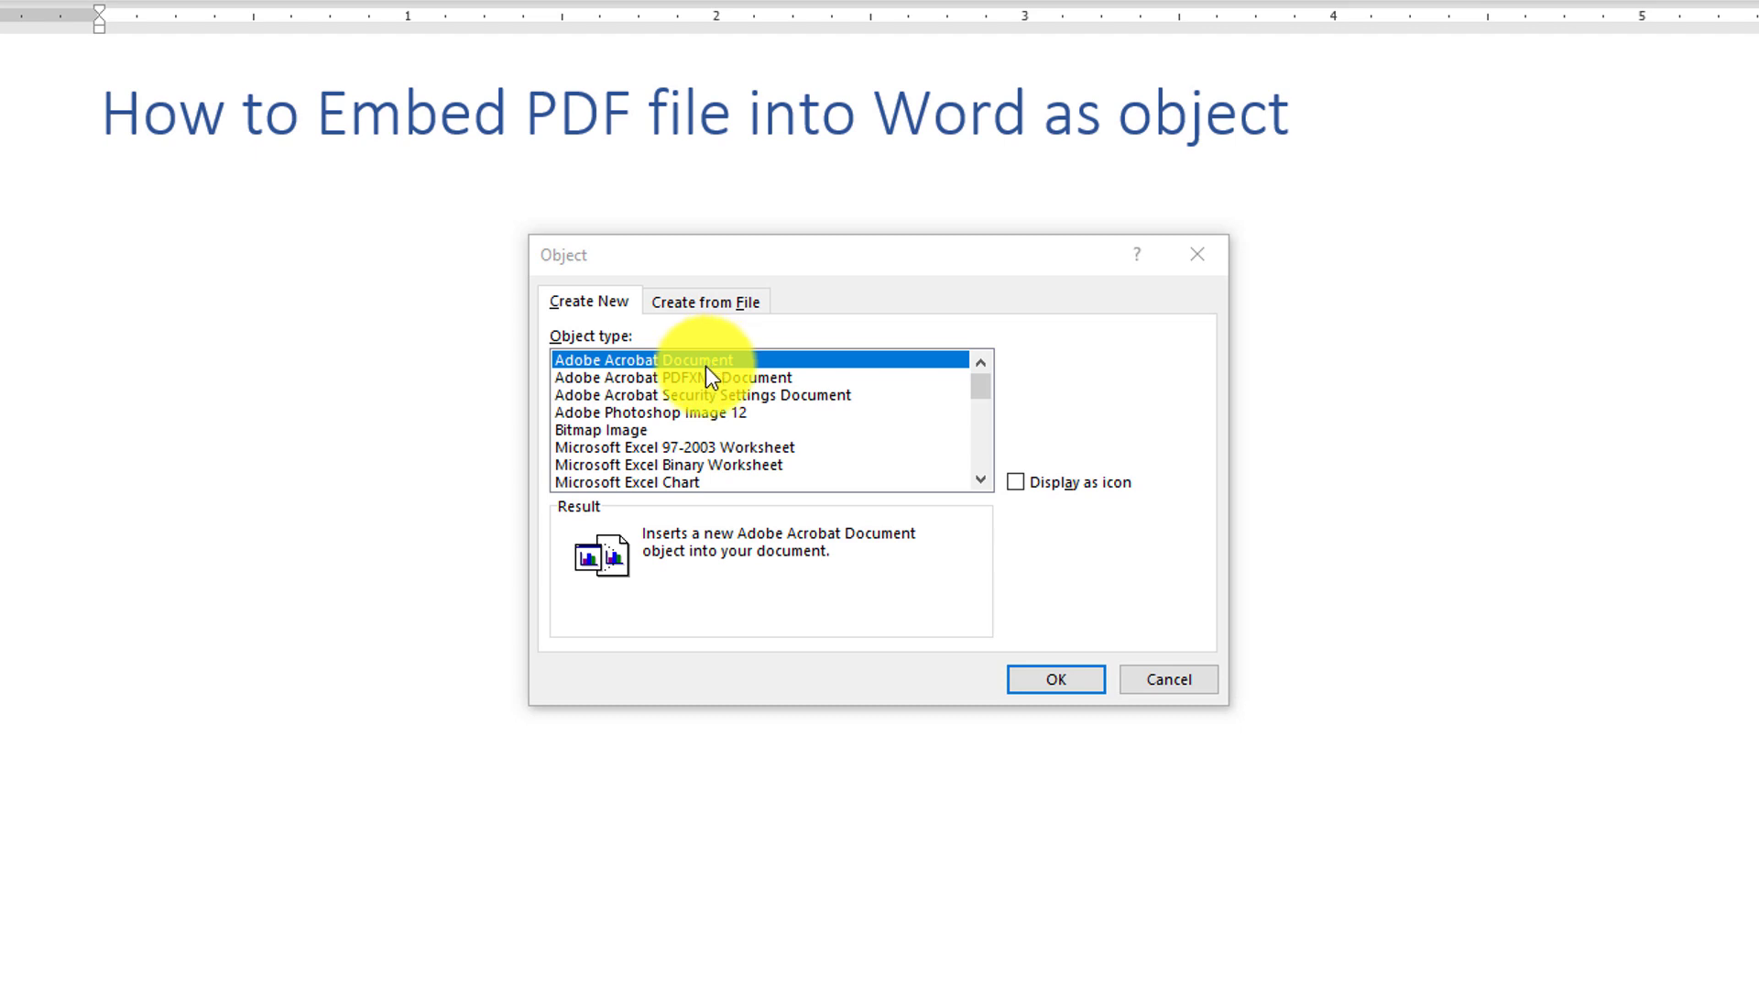
click(1017, 482)
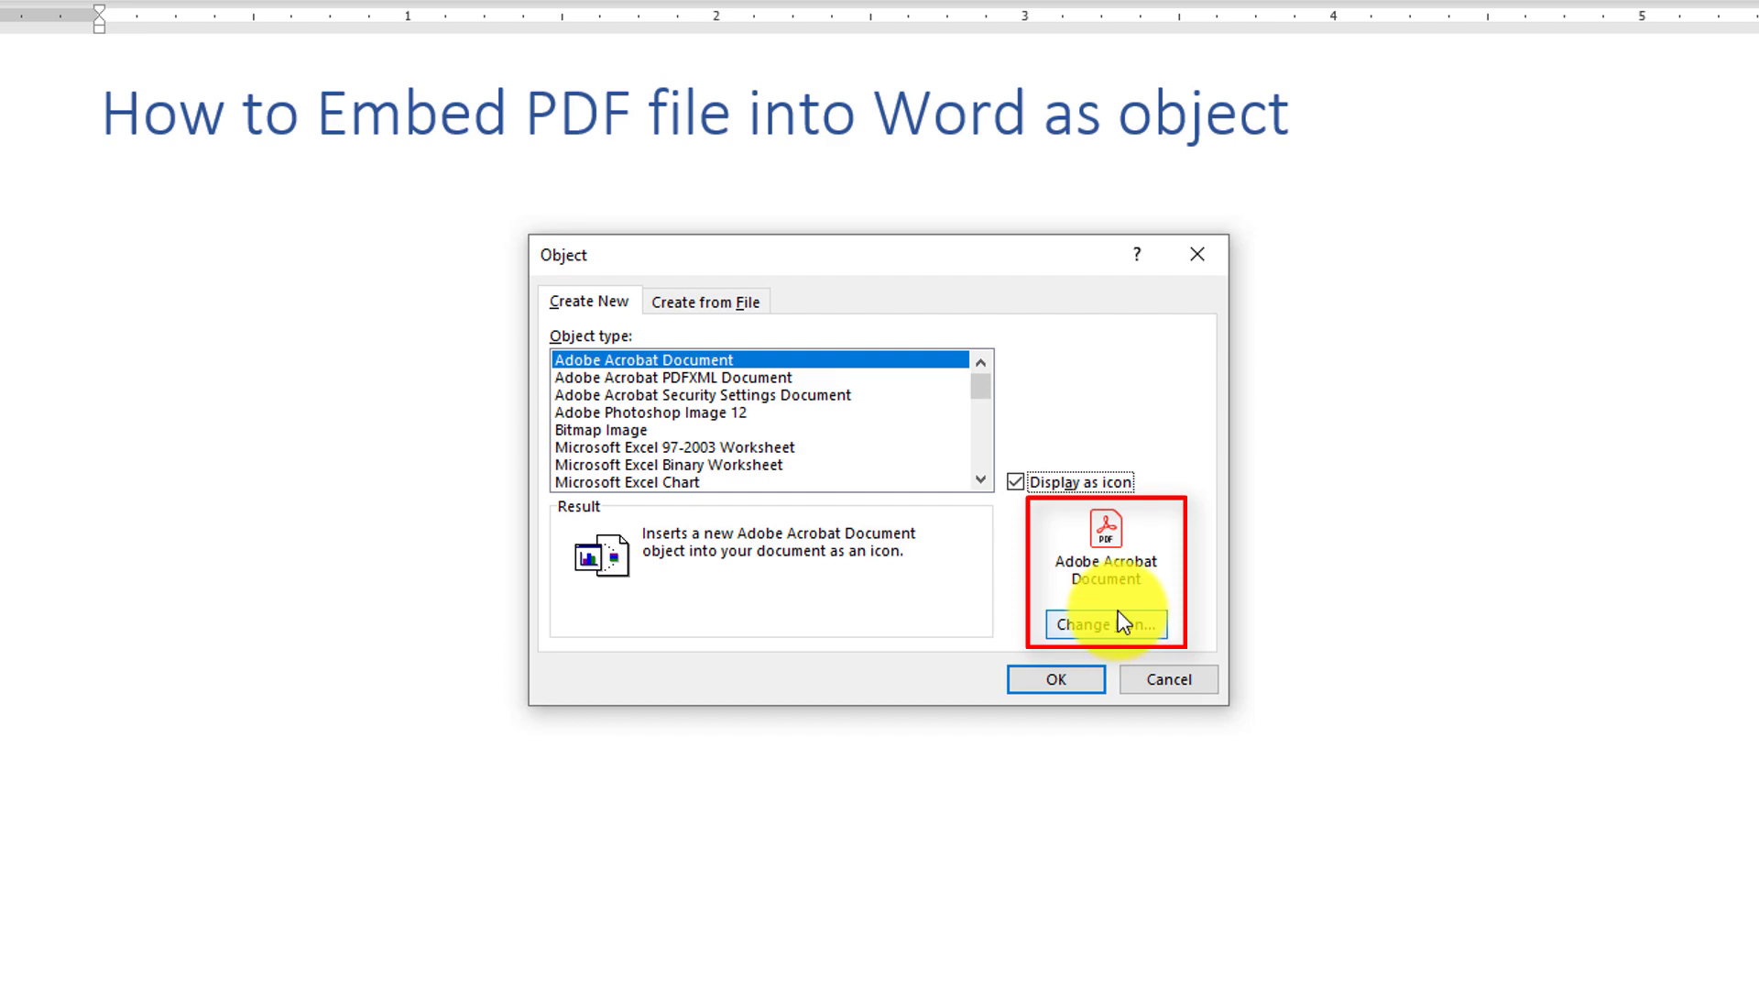
click(1057, 679)
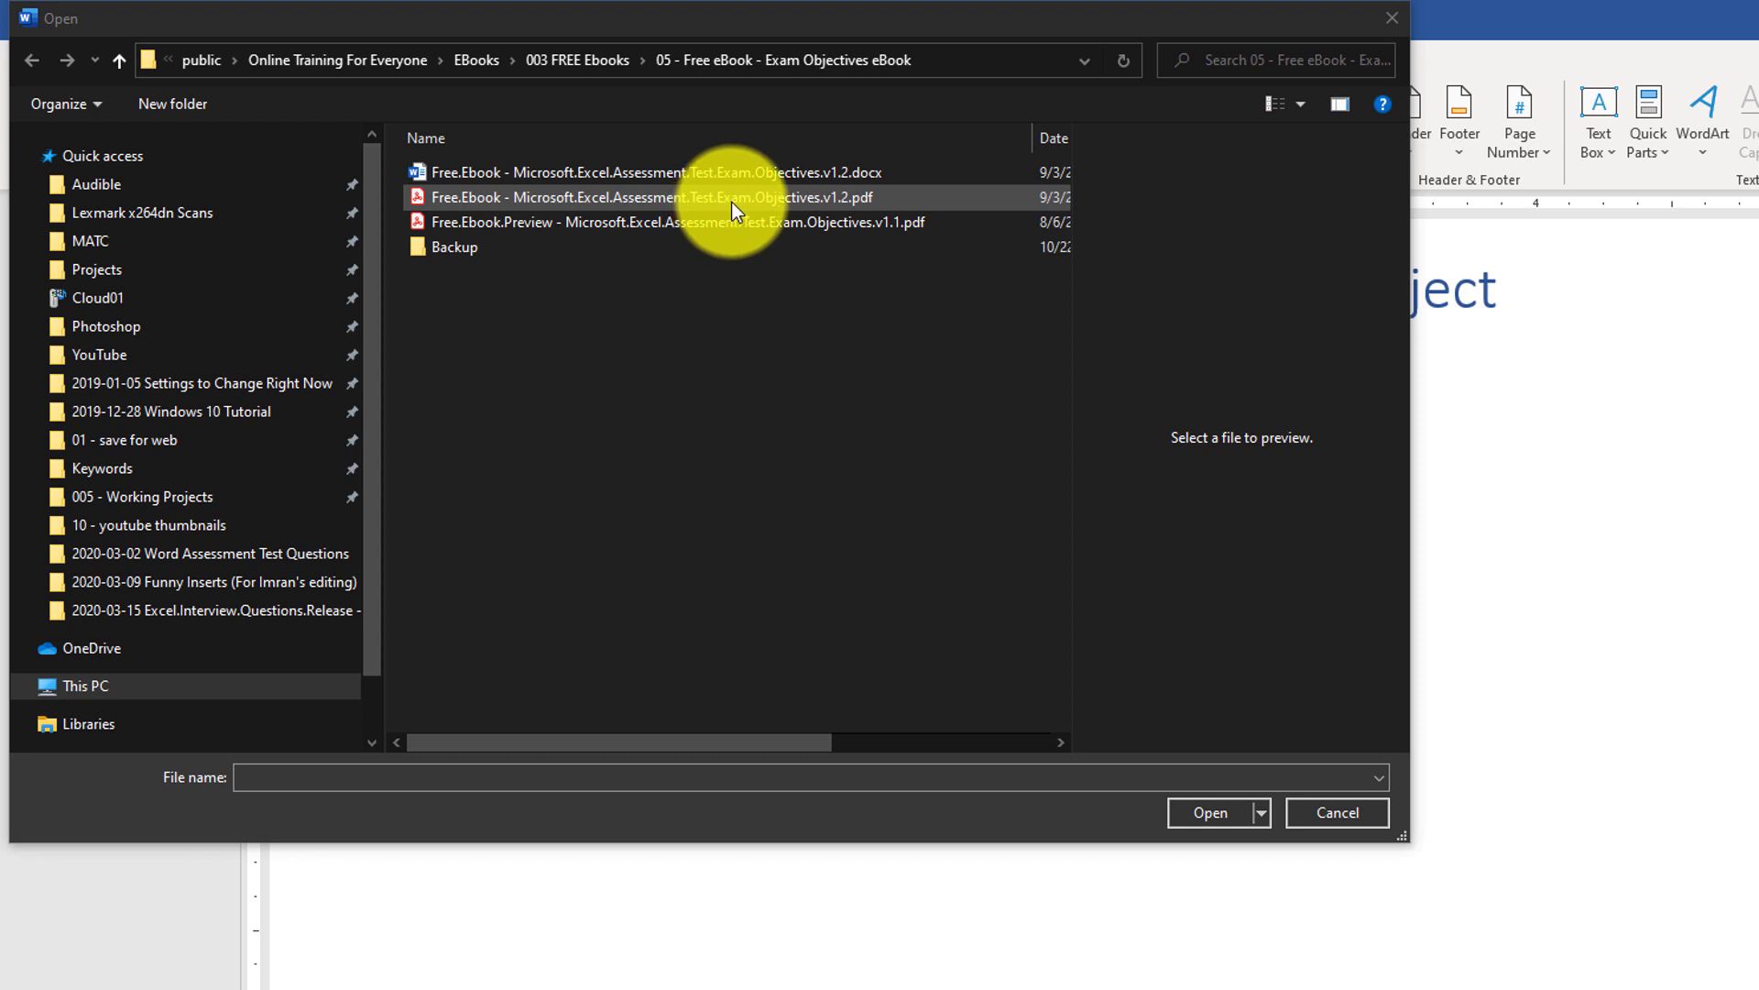
Choose the Exam Objectives v1.2 PDF as the file to embed.
click(757, 195)
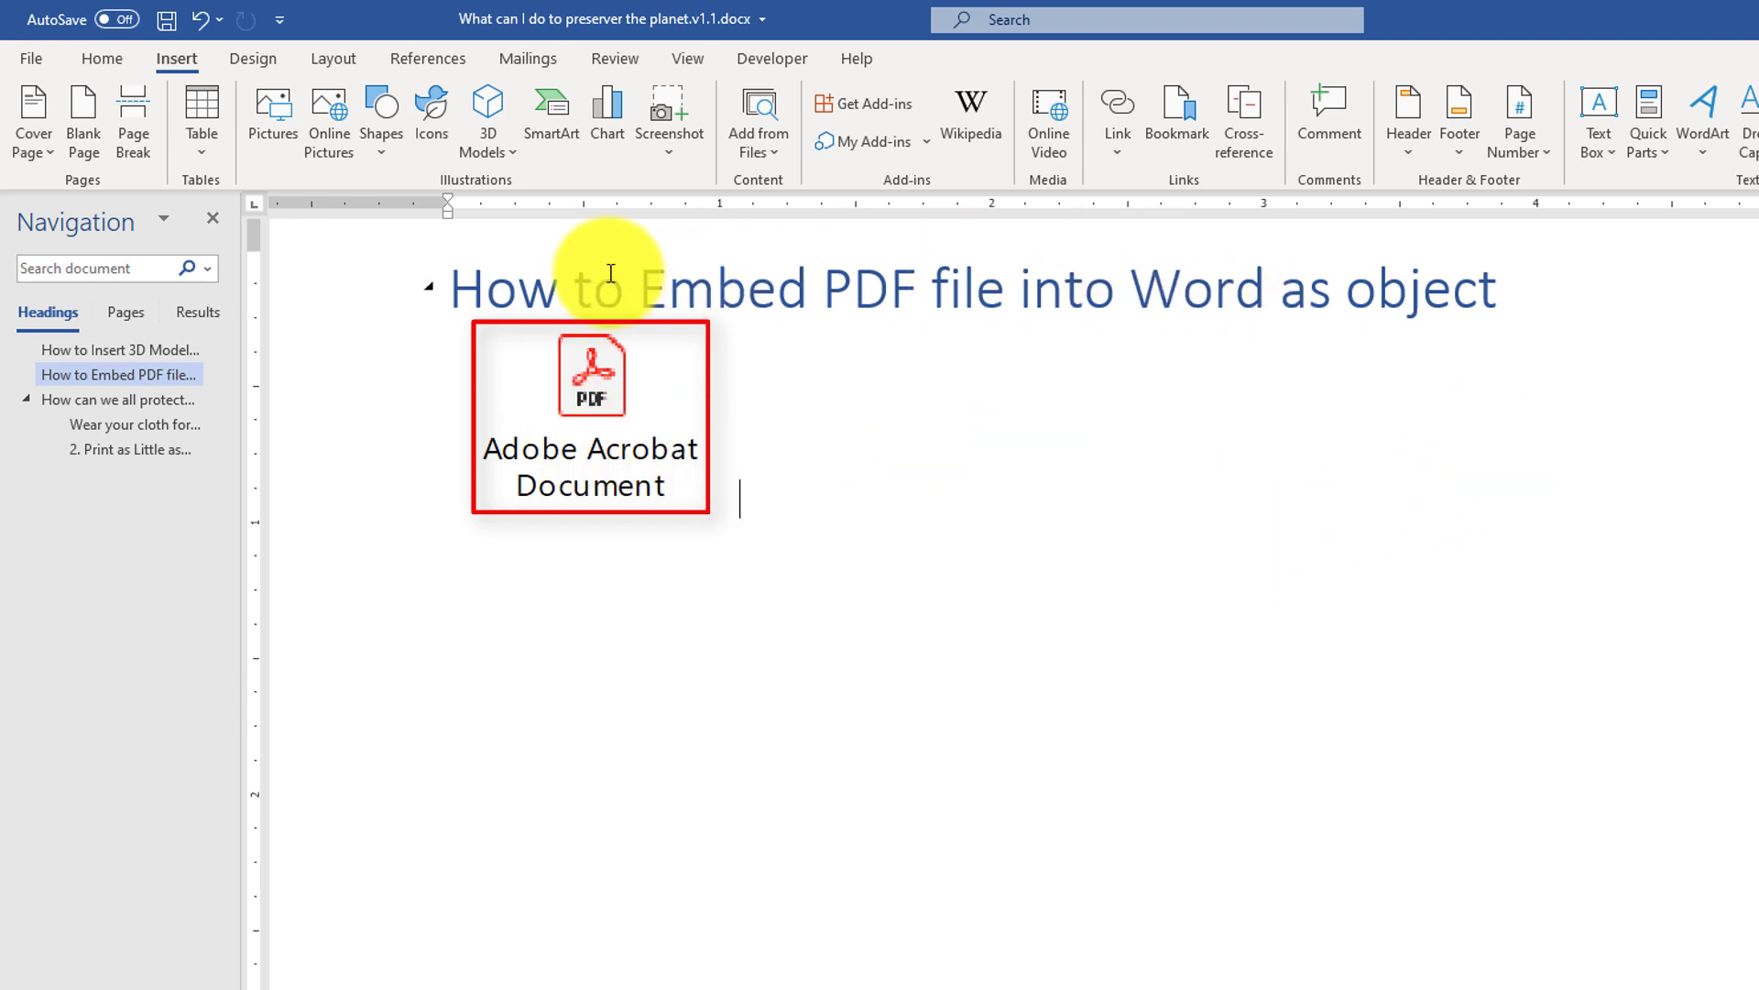
Open the embedded exam-objectives PDF in its viewer, then close Acrobat Reader again.
right_click(600, 411)
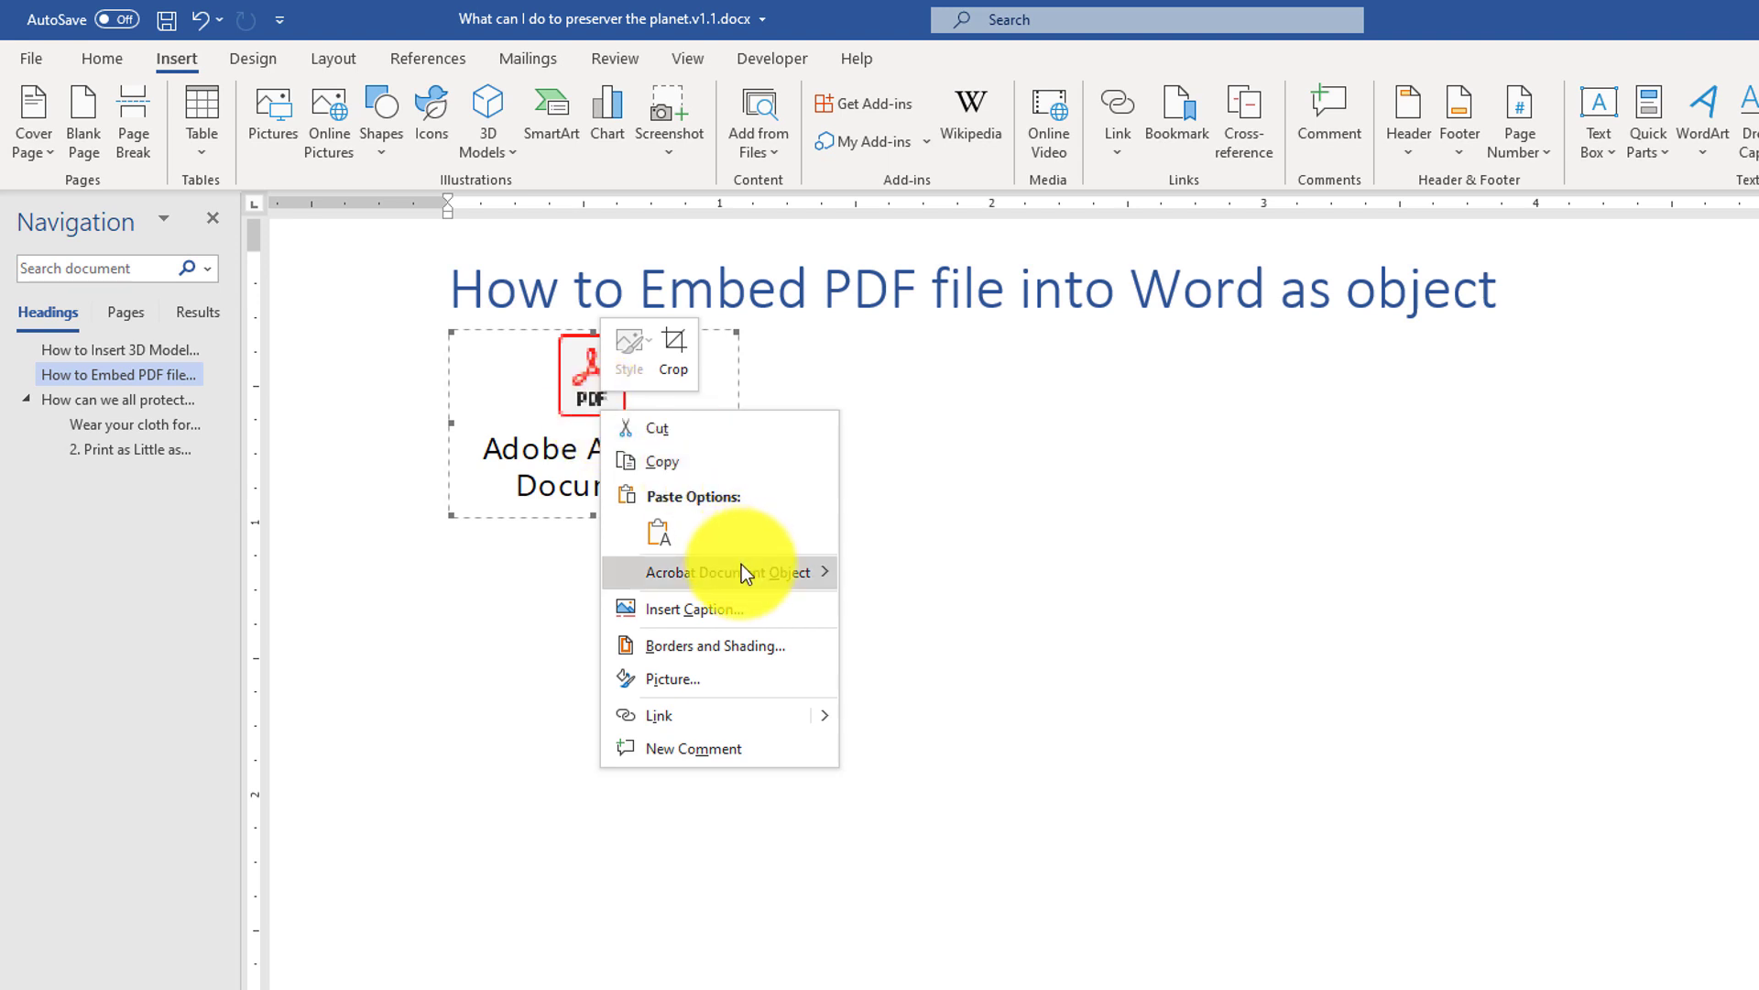
mouse_move(741, 566)
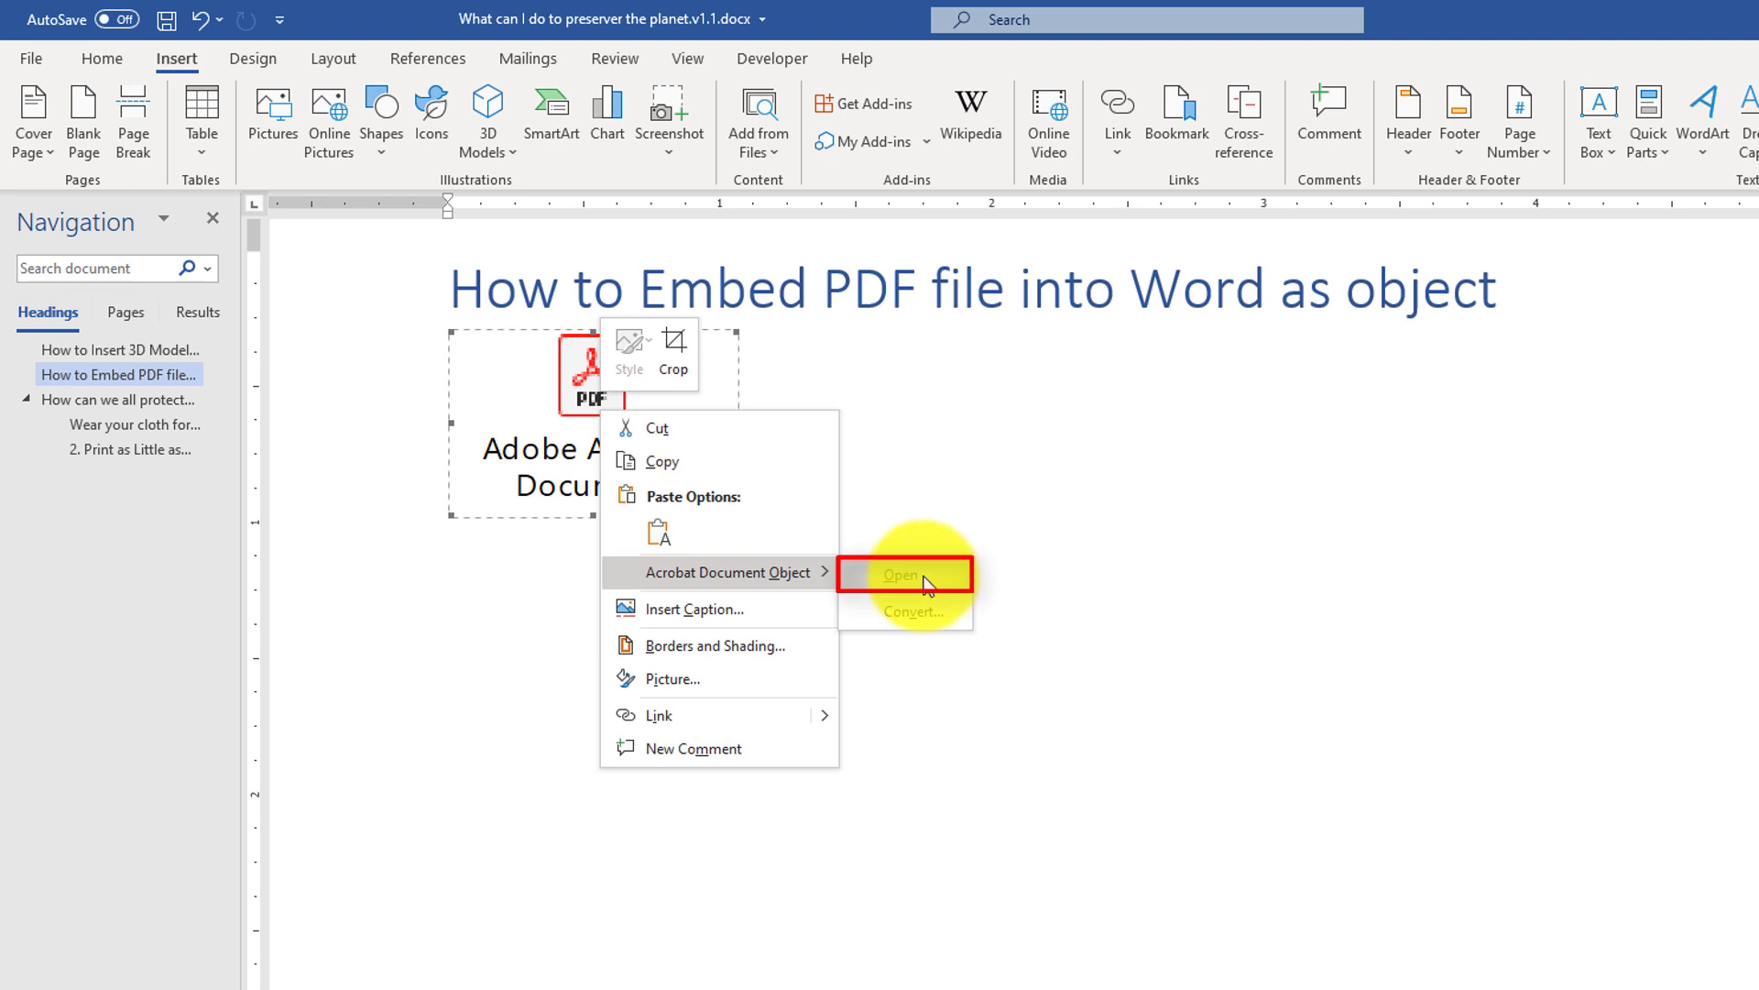
click(926, 578)
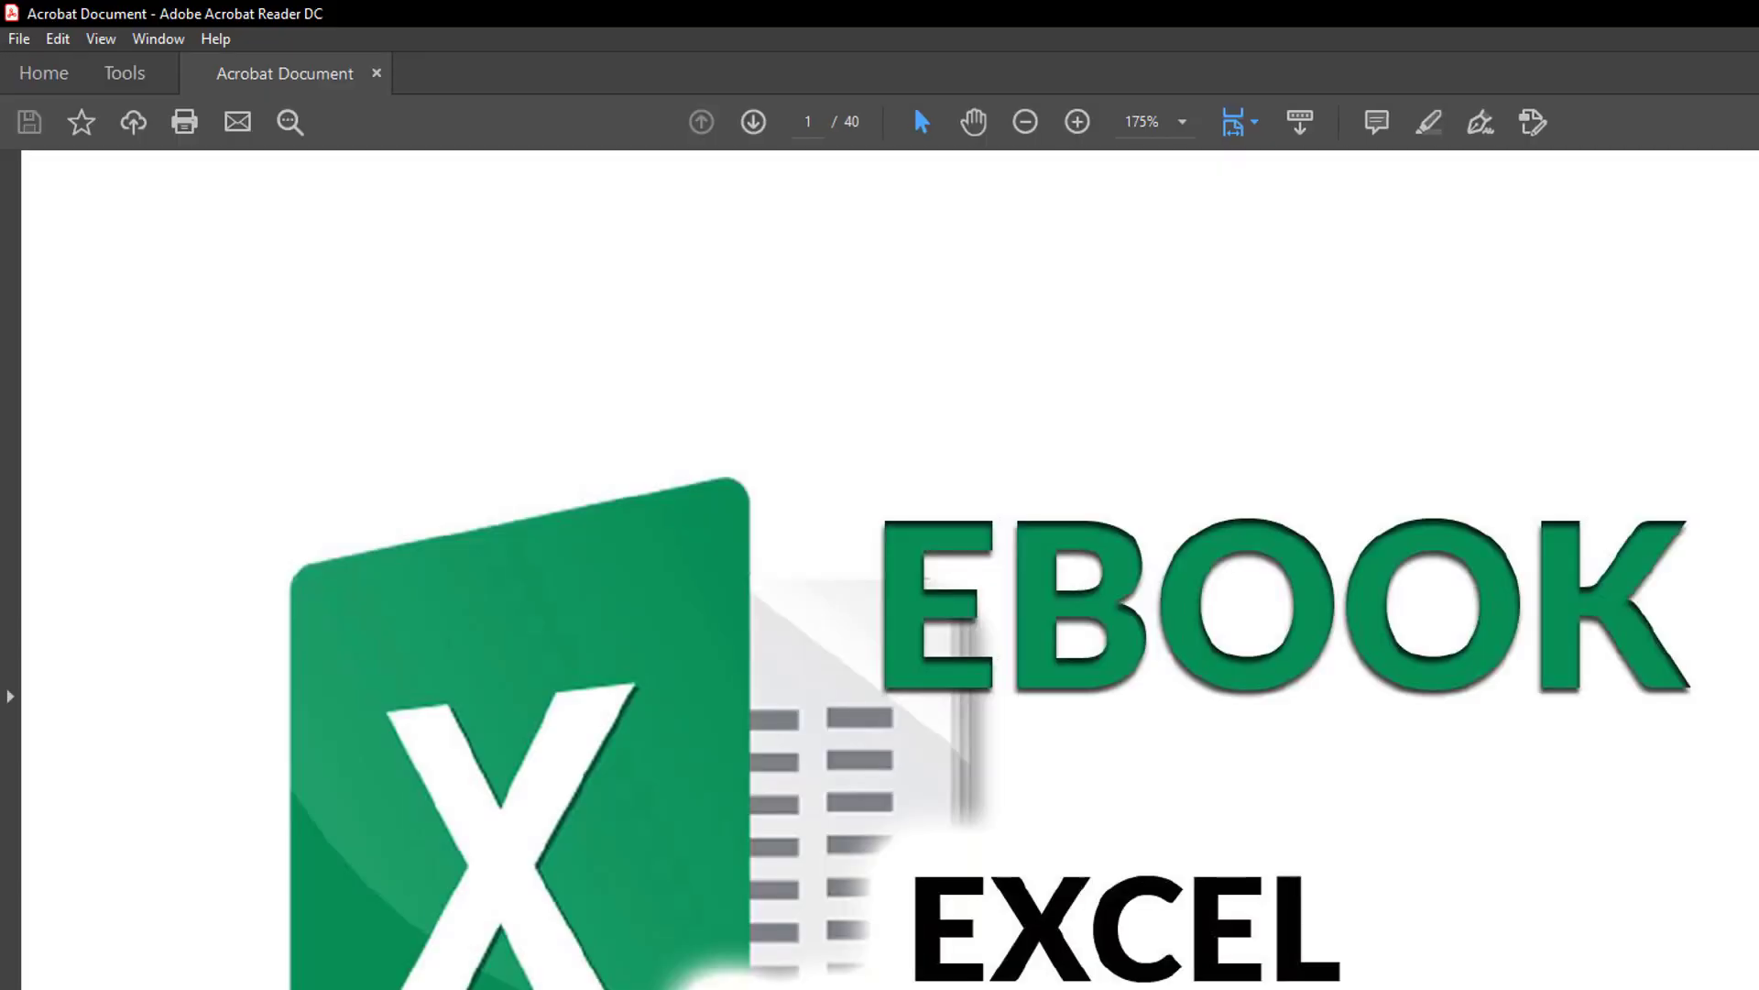
key(alt+F4)
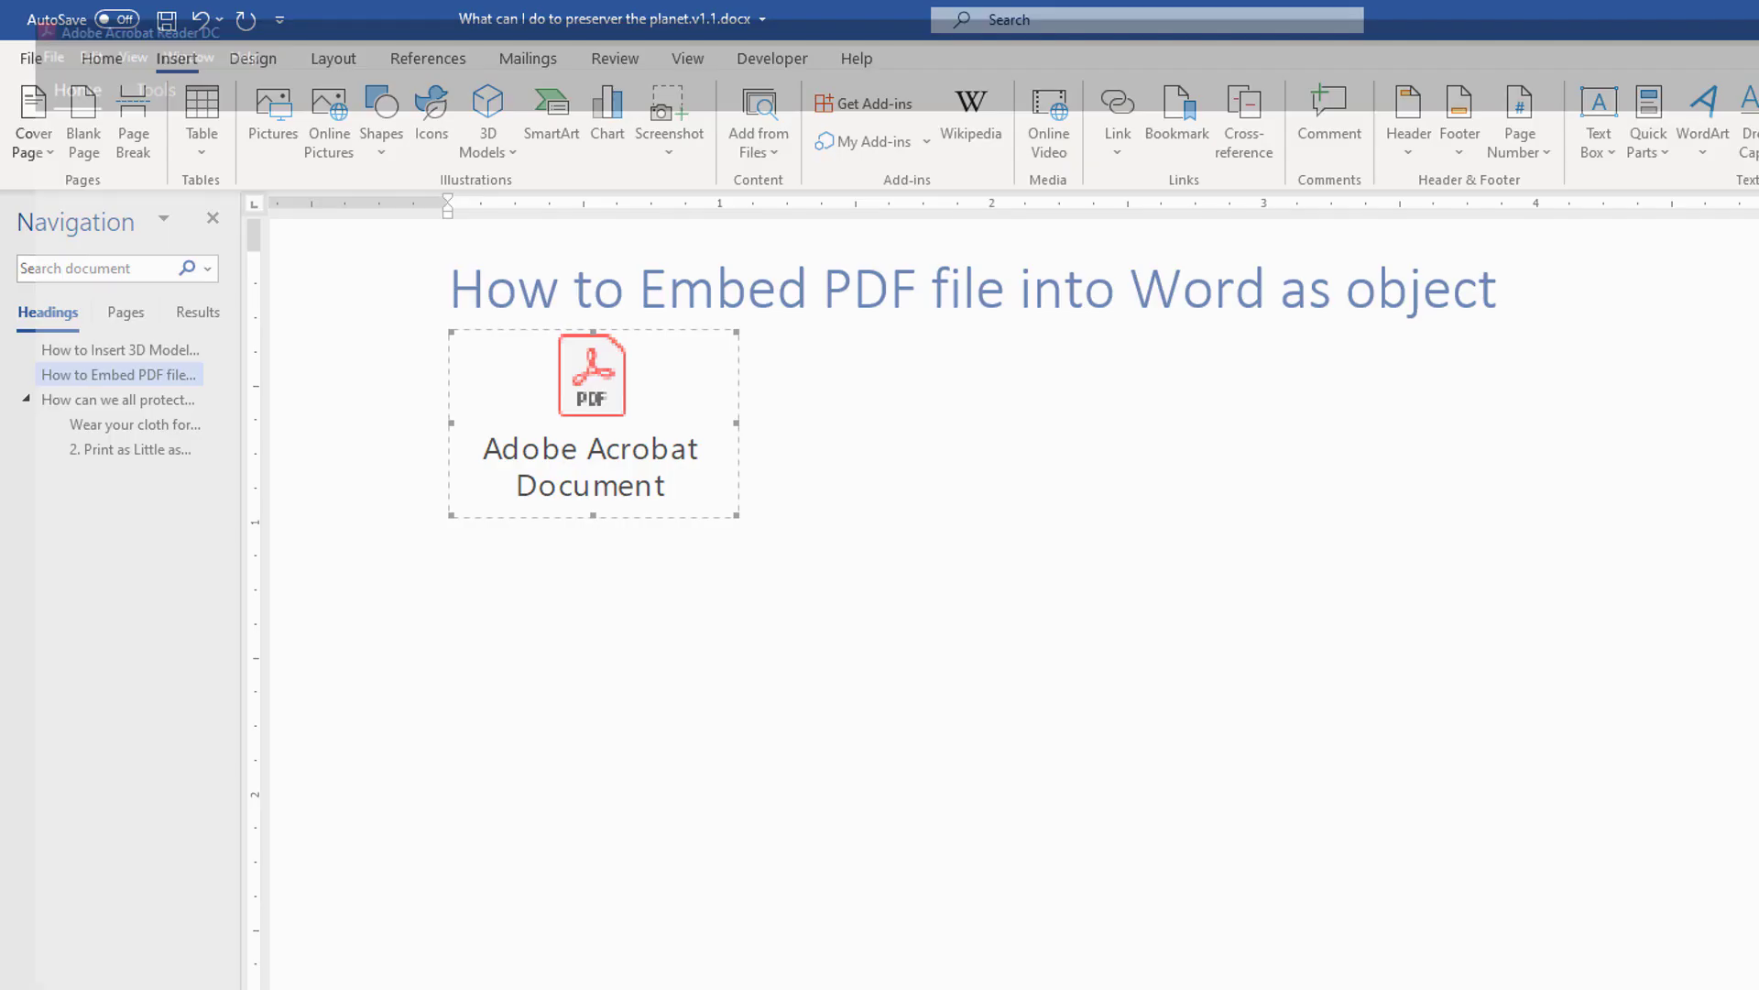
Check the Acrobat Document Object's Convert options and cancel, keeping the PDF embedded as an icon.
right_click(642, 425)
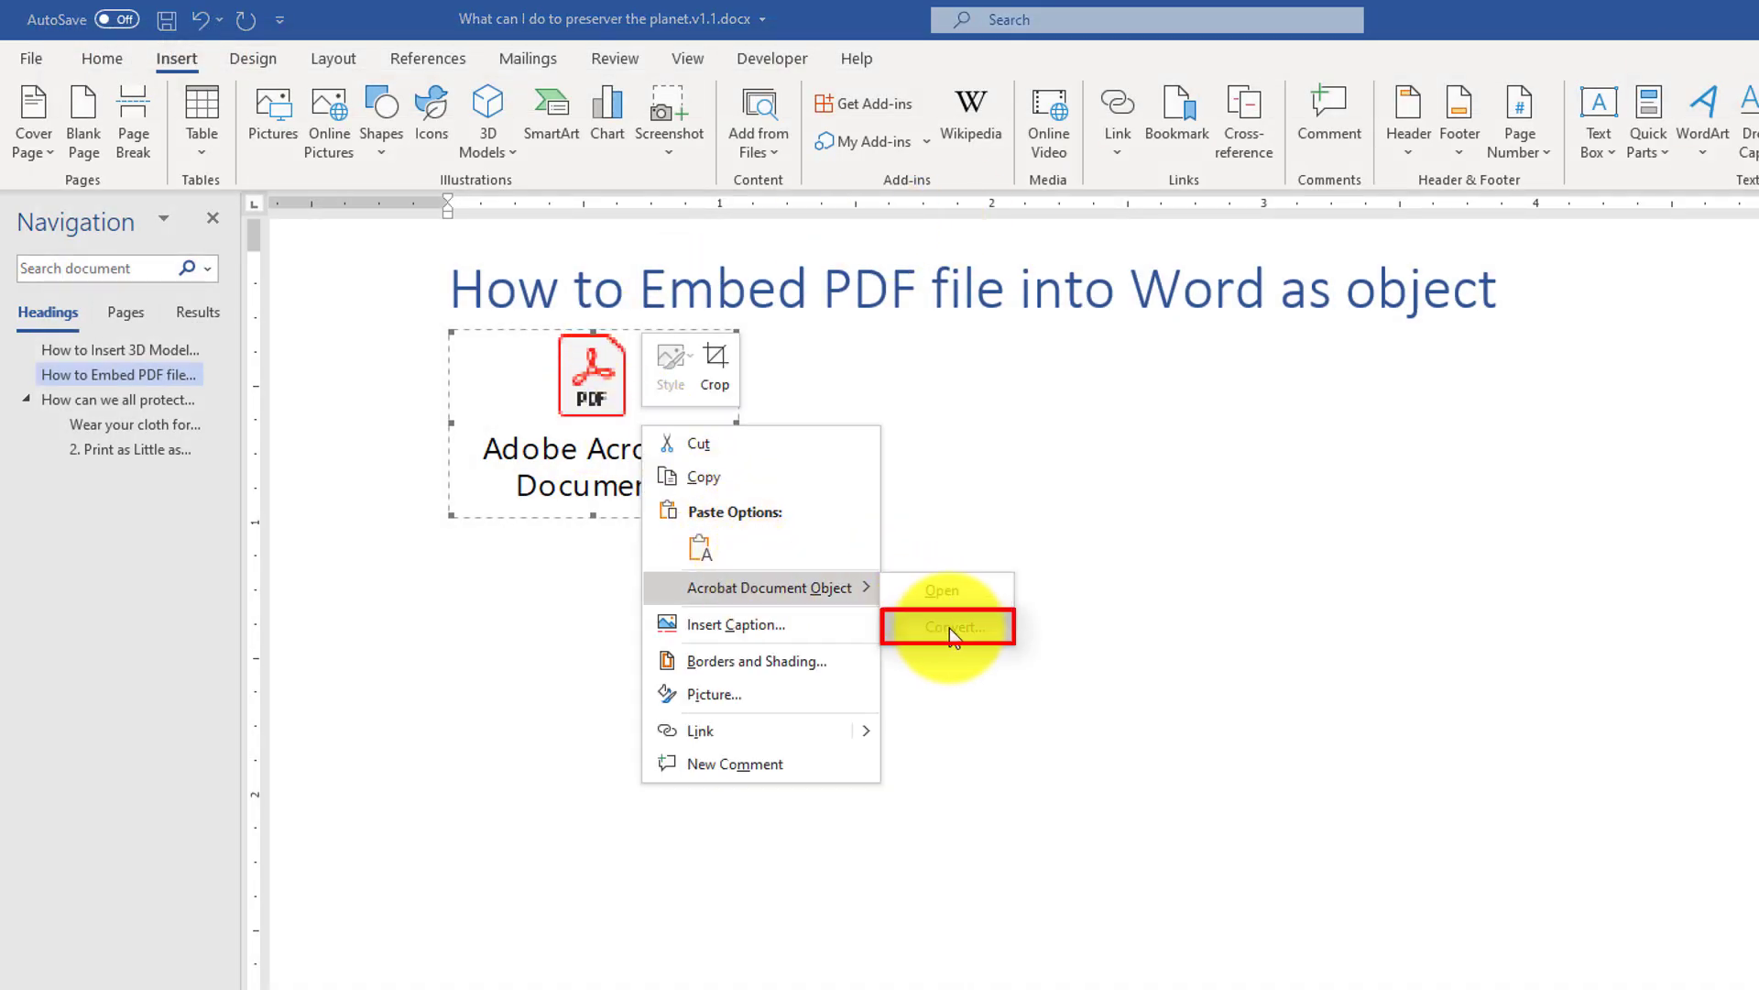
click(958, 634)
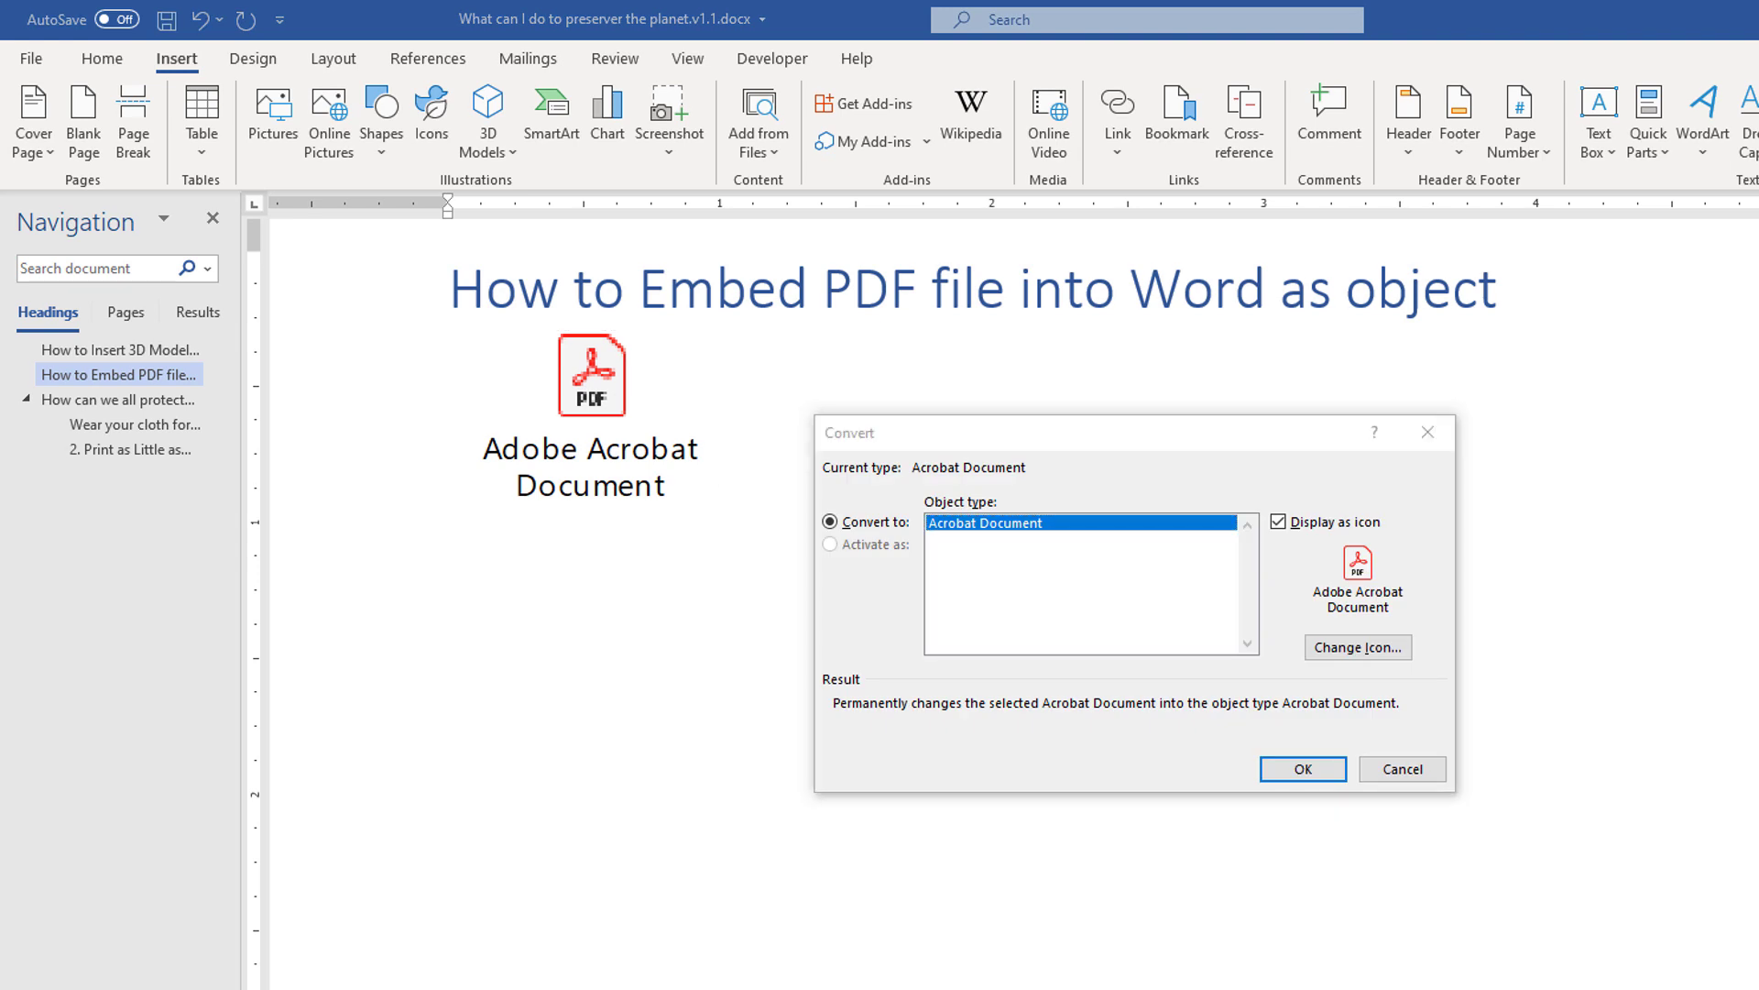
click(1404, 768)
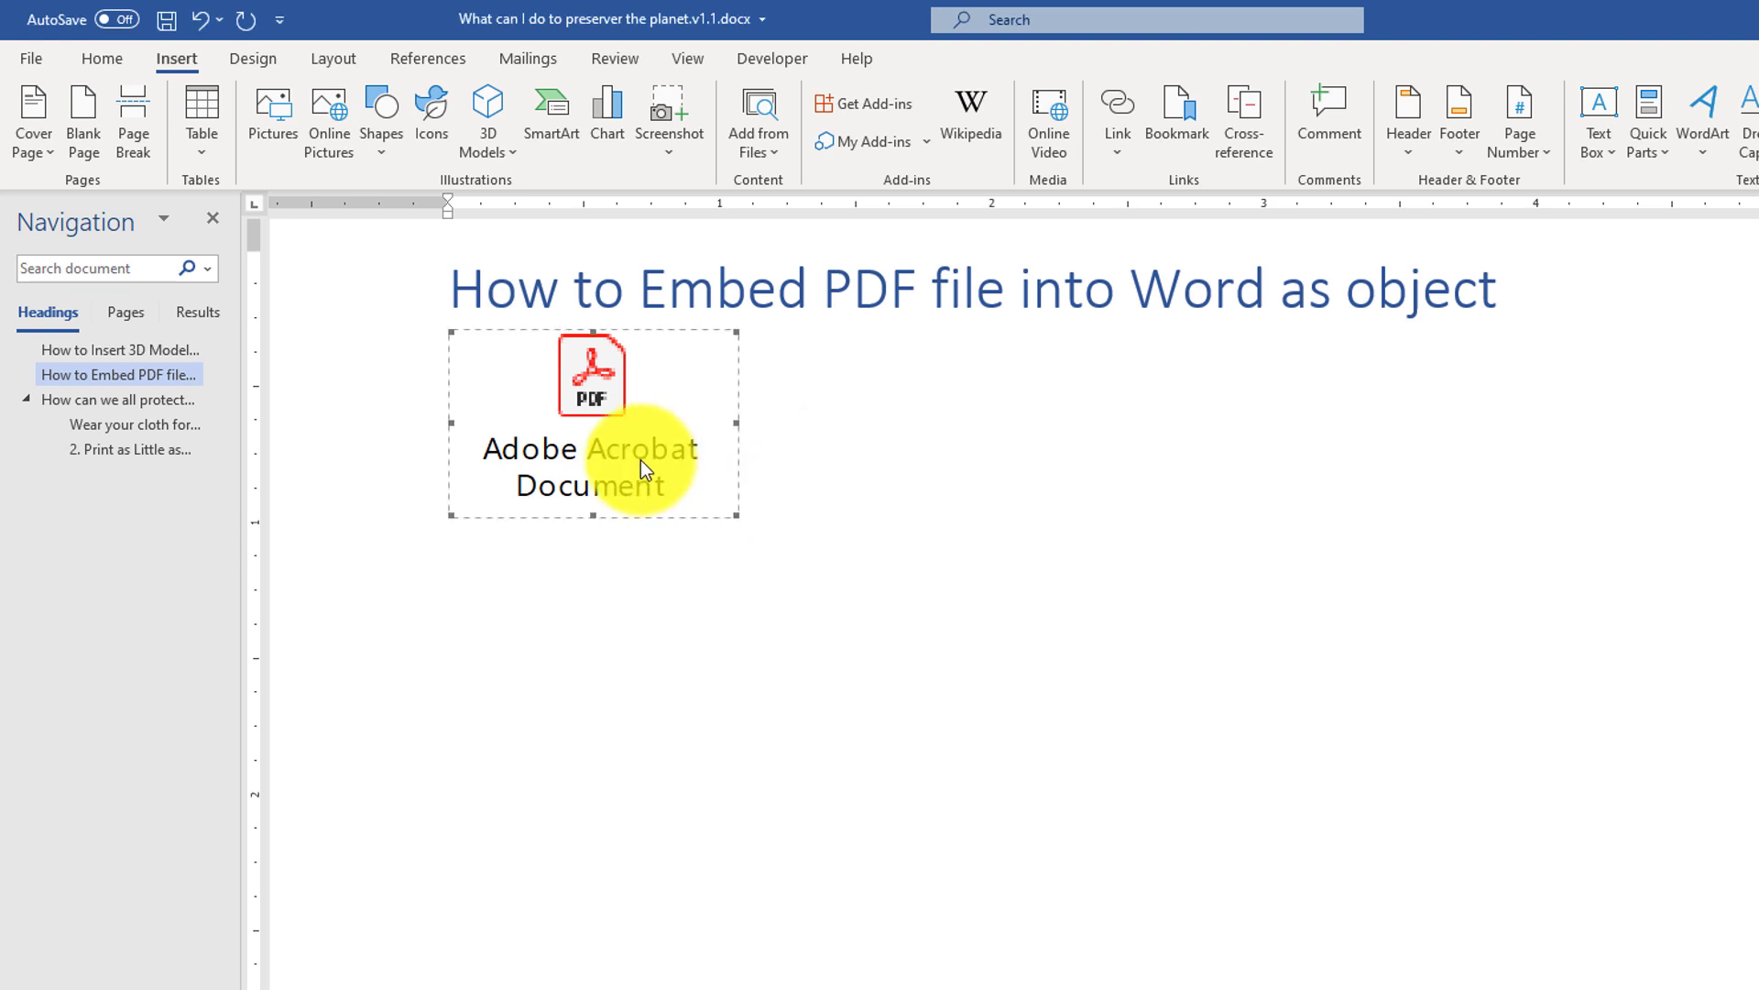
click(766, 479)
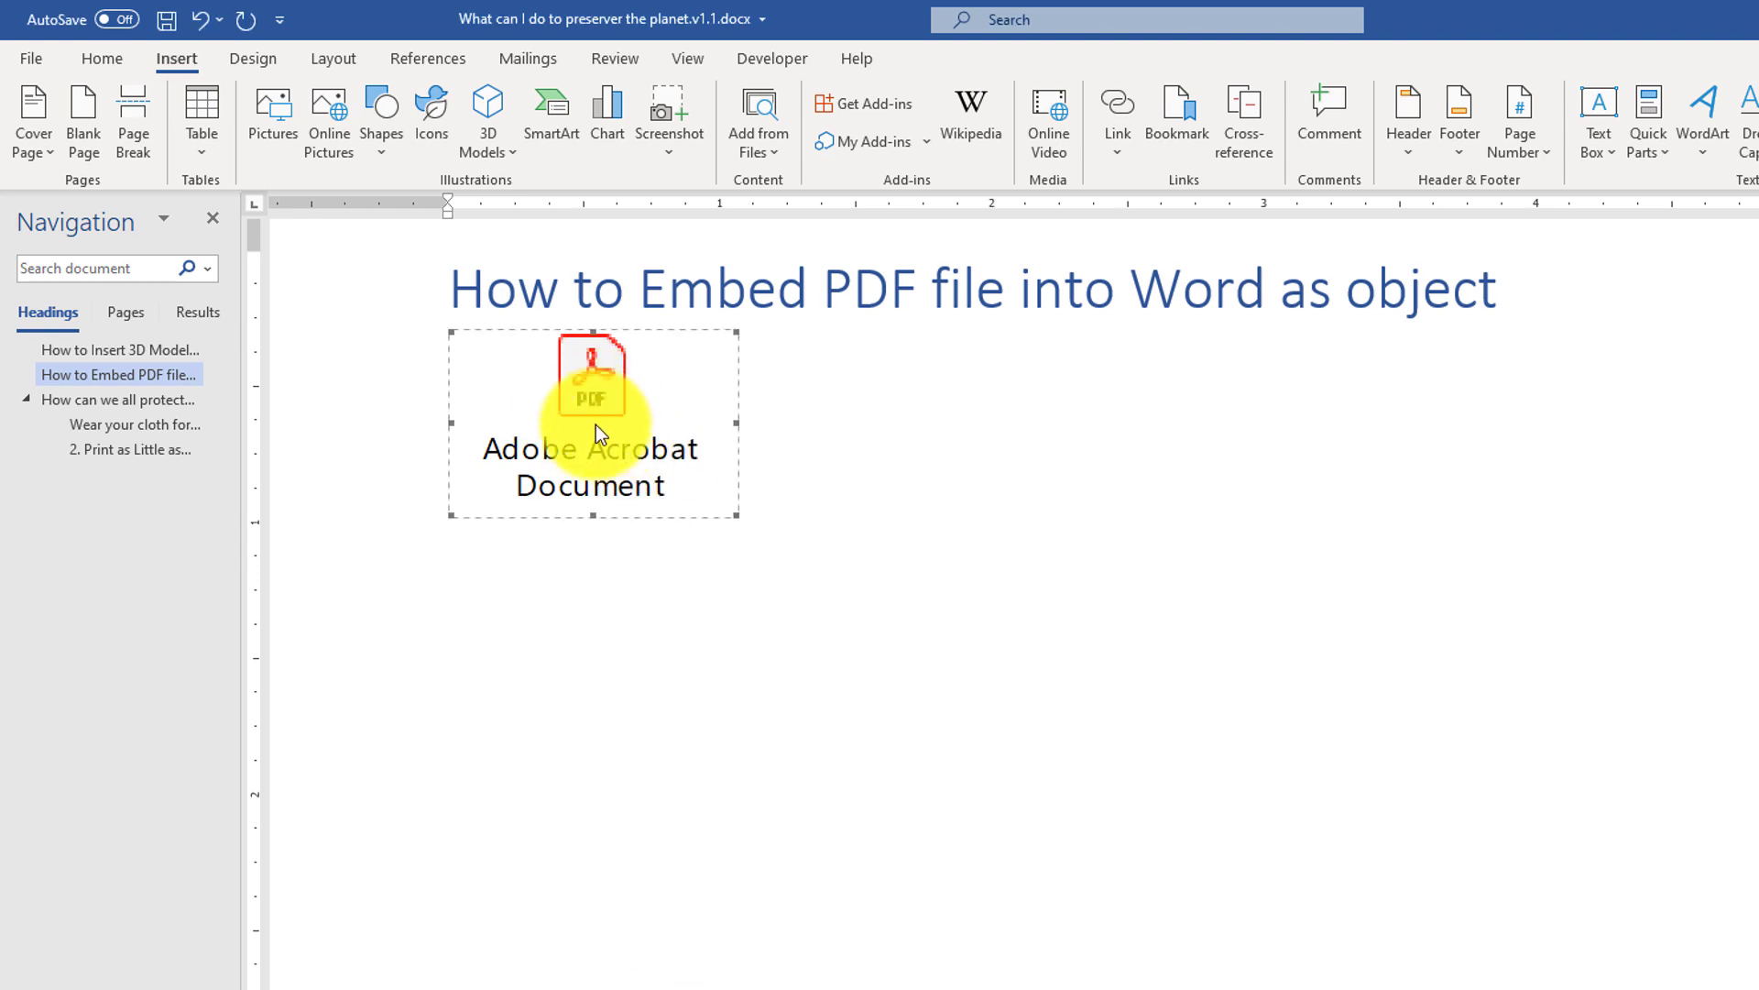
right_click(596, 425)
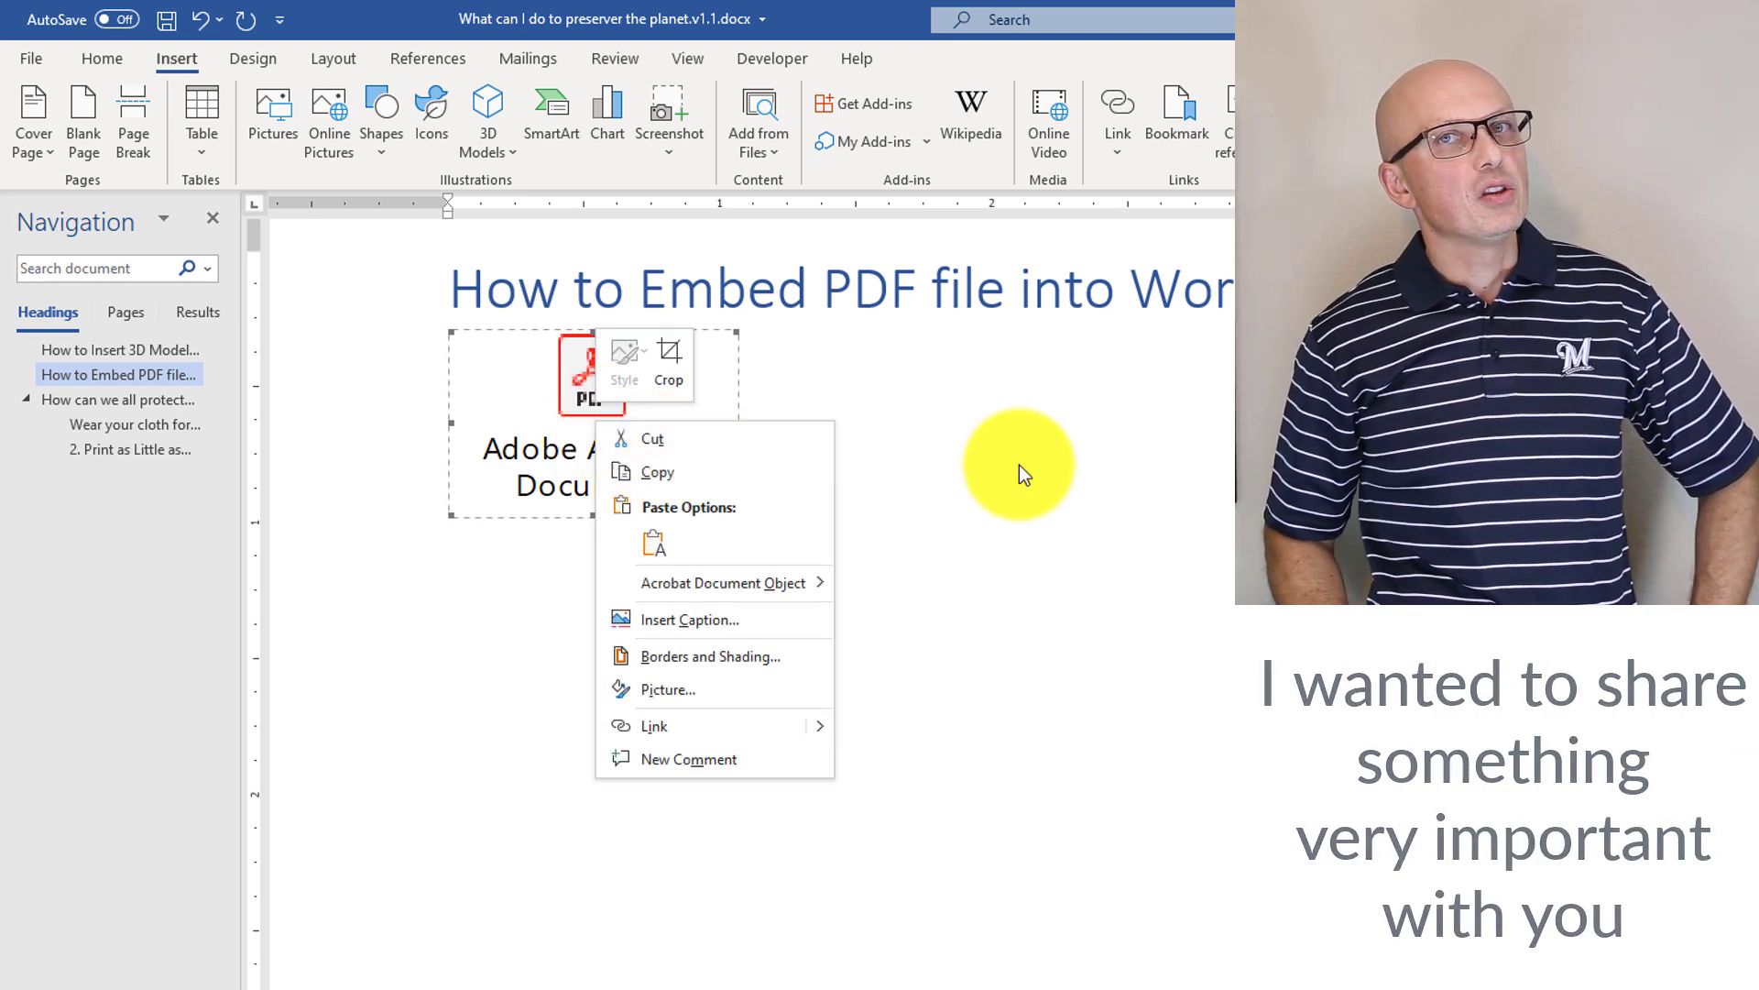
Replace the embedded PDF with the pasted 'Word allows:' list: Open PDF file for editing, Embedding PDF files.
key(Escape)
key(Delete)
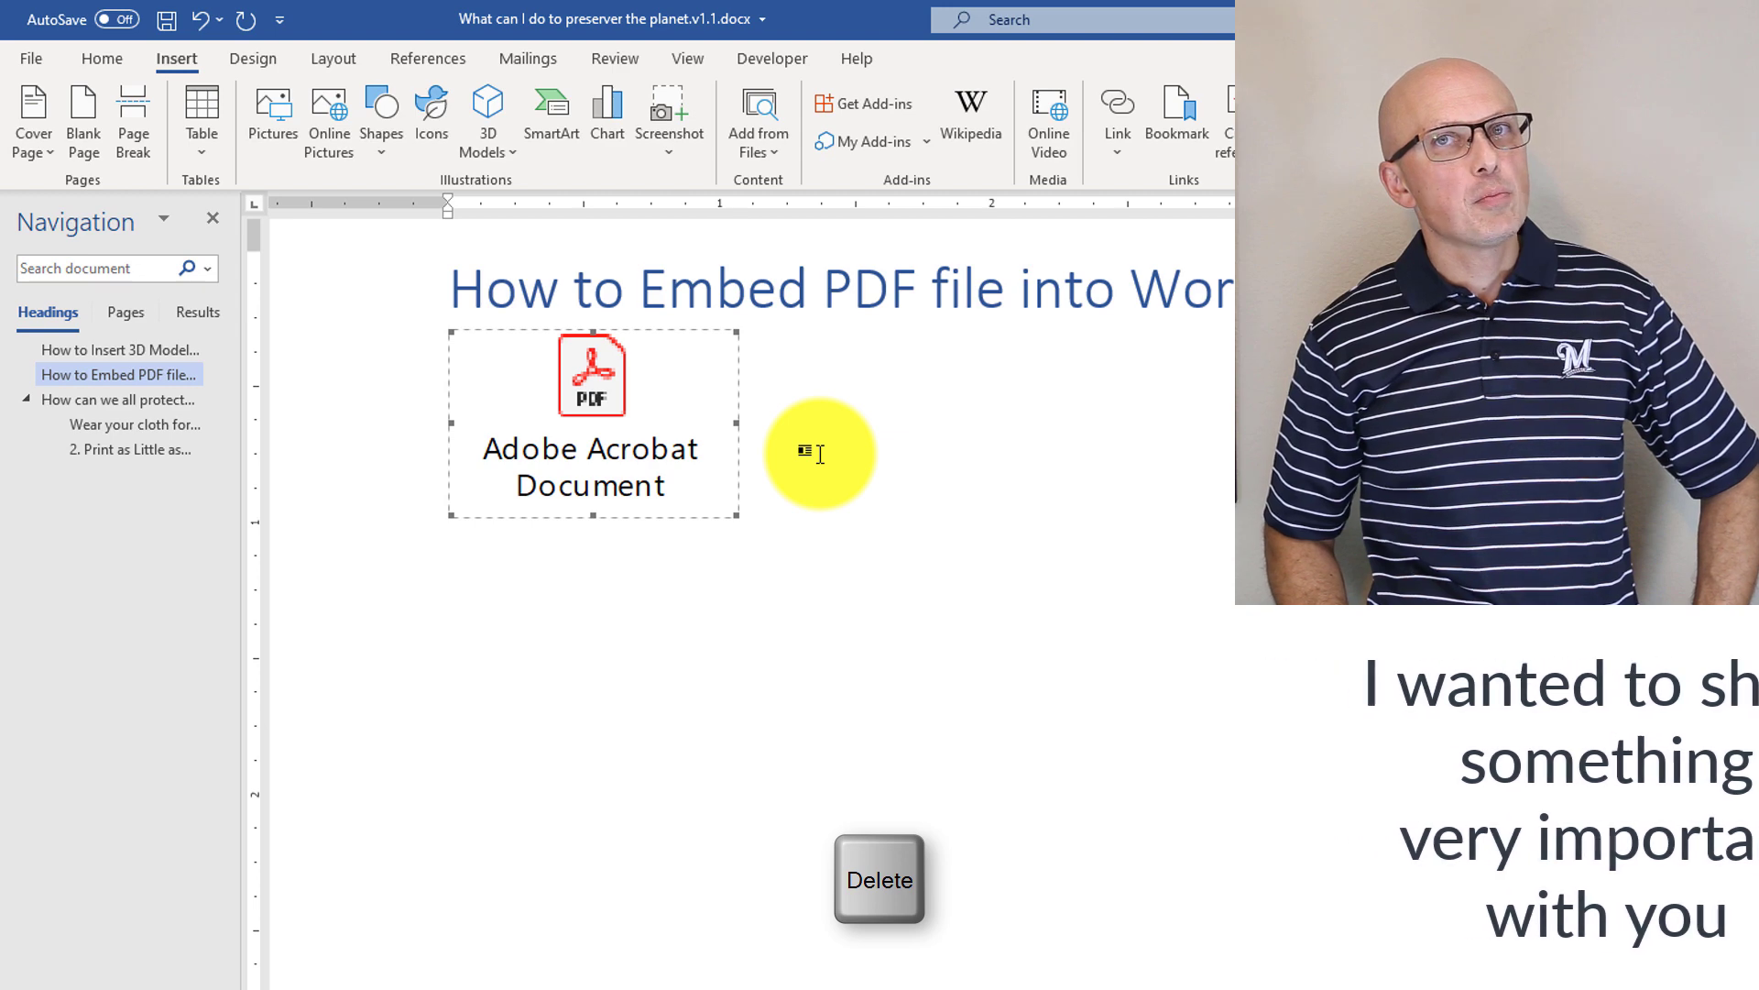
key(Delete)
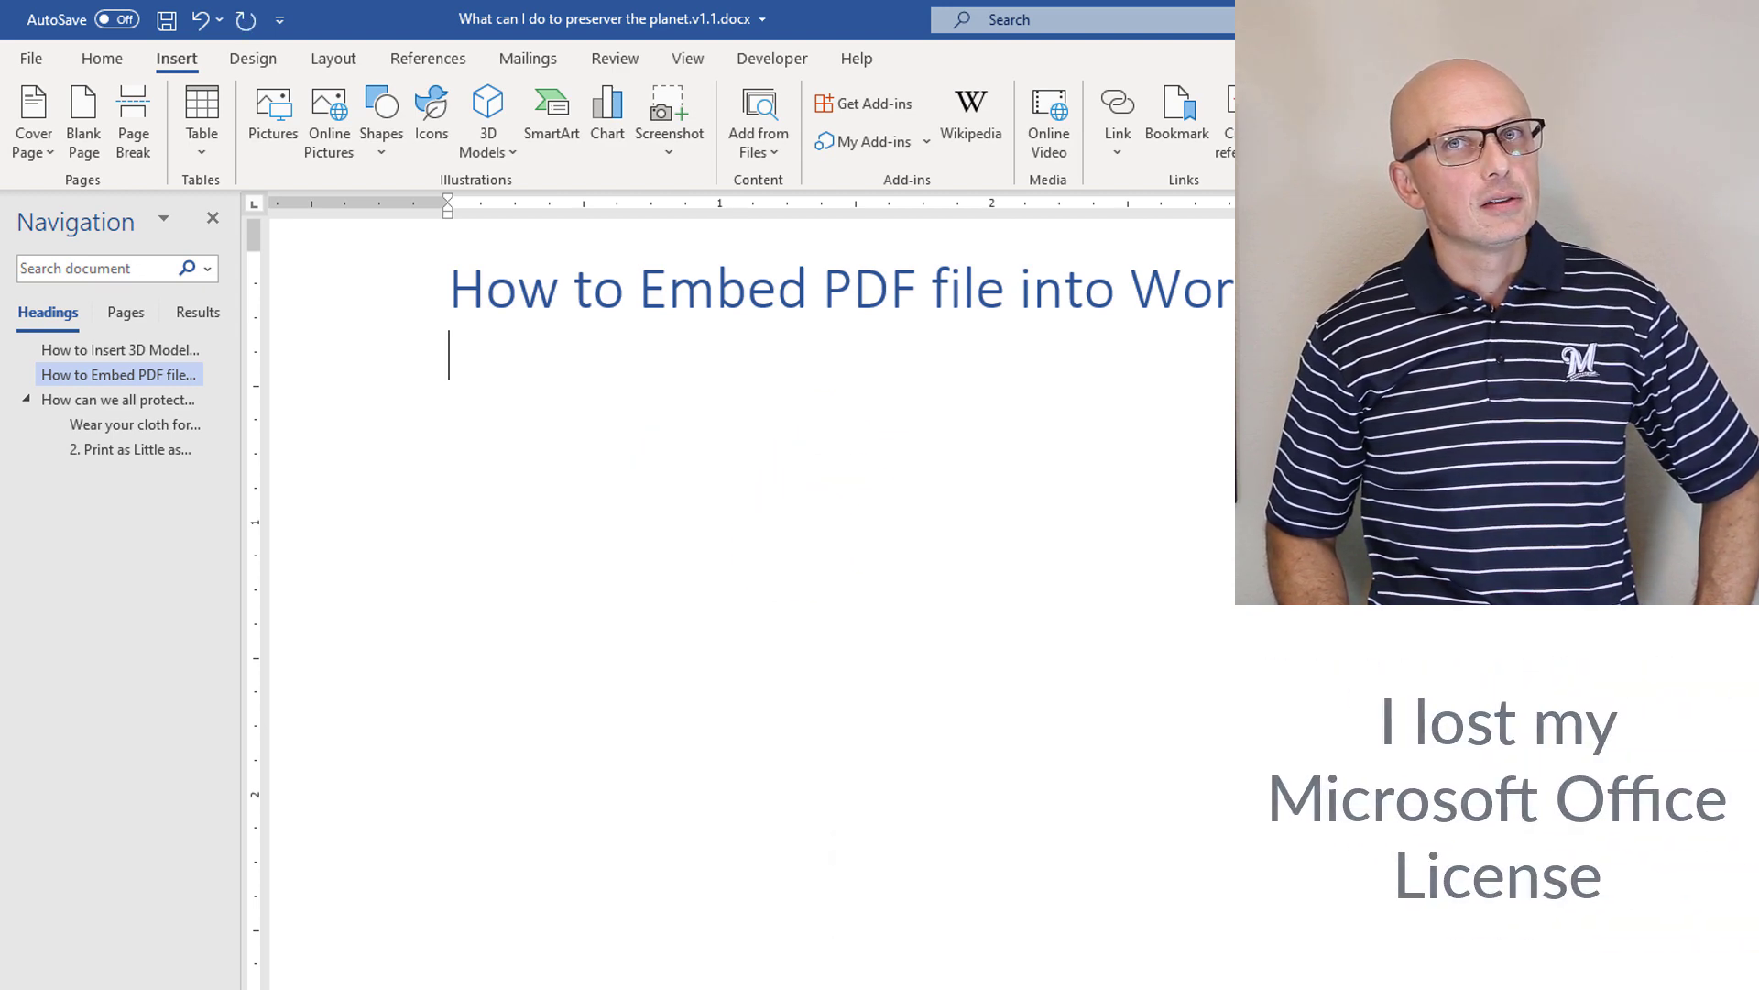
text(Word allows: Open PDF file for editing Embedding PDF files)
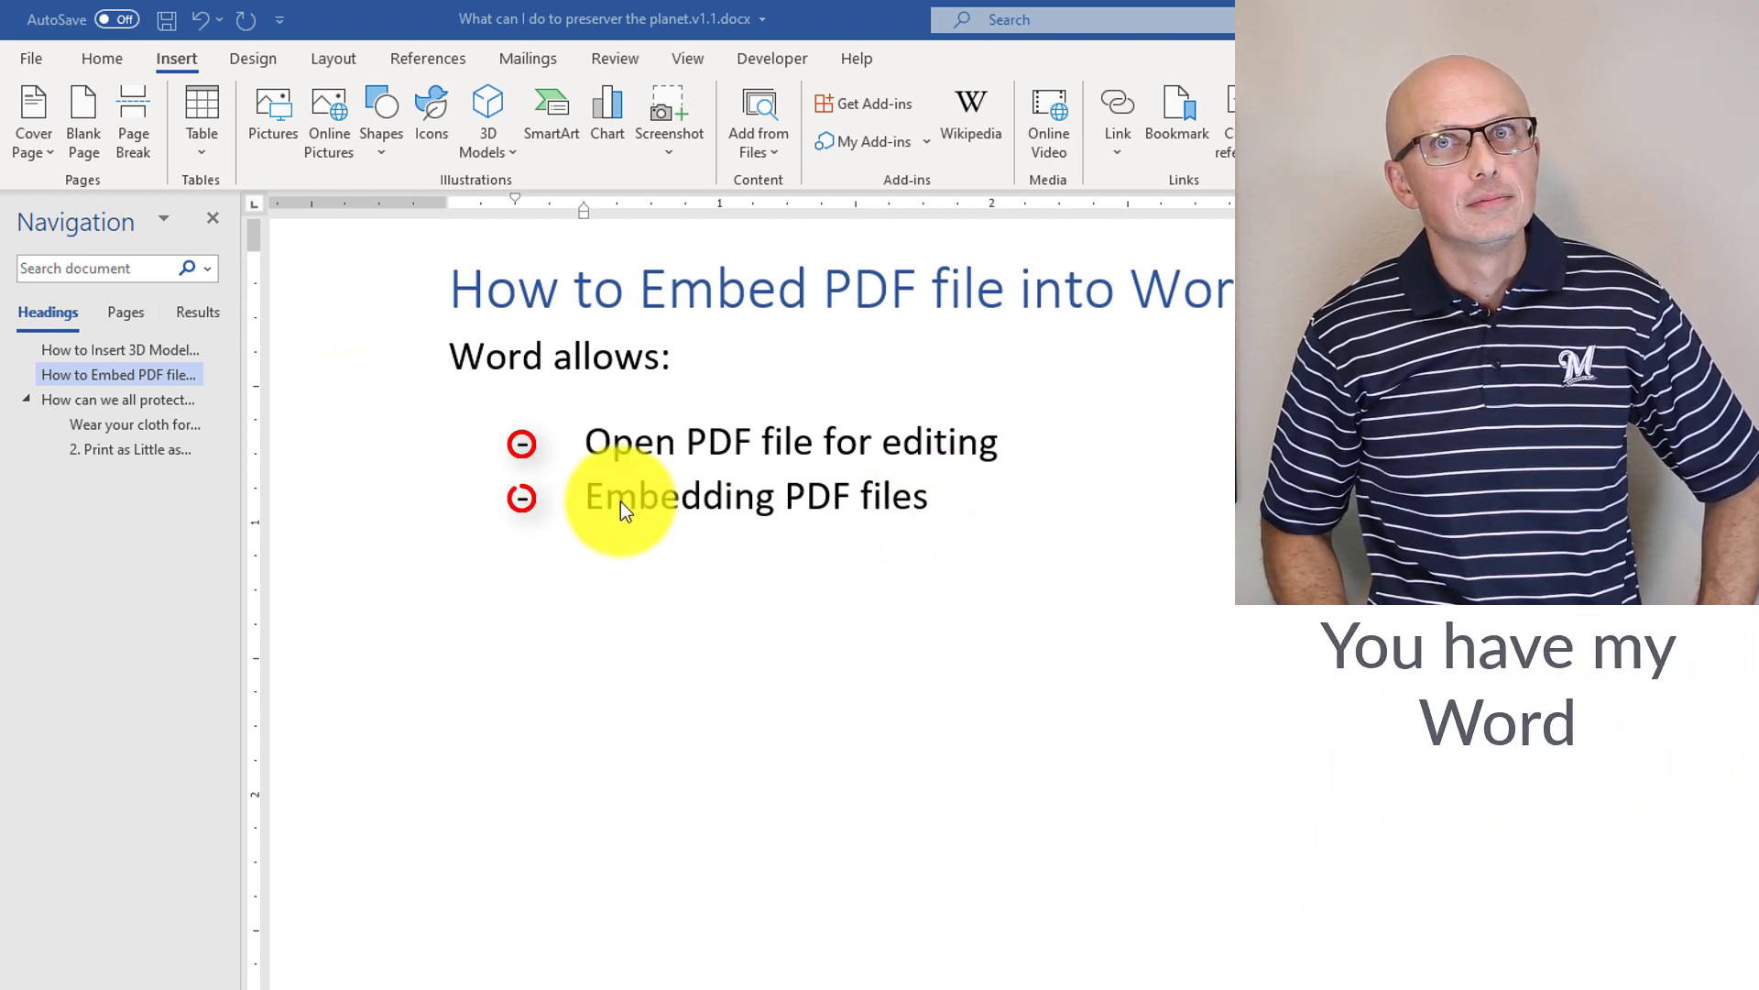
triple_click(913, 497)
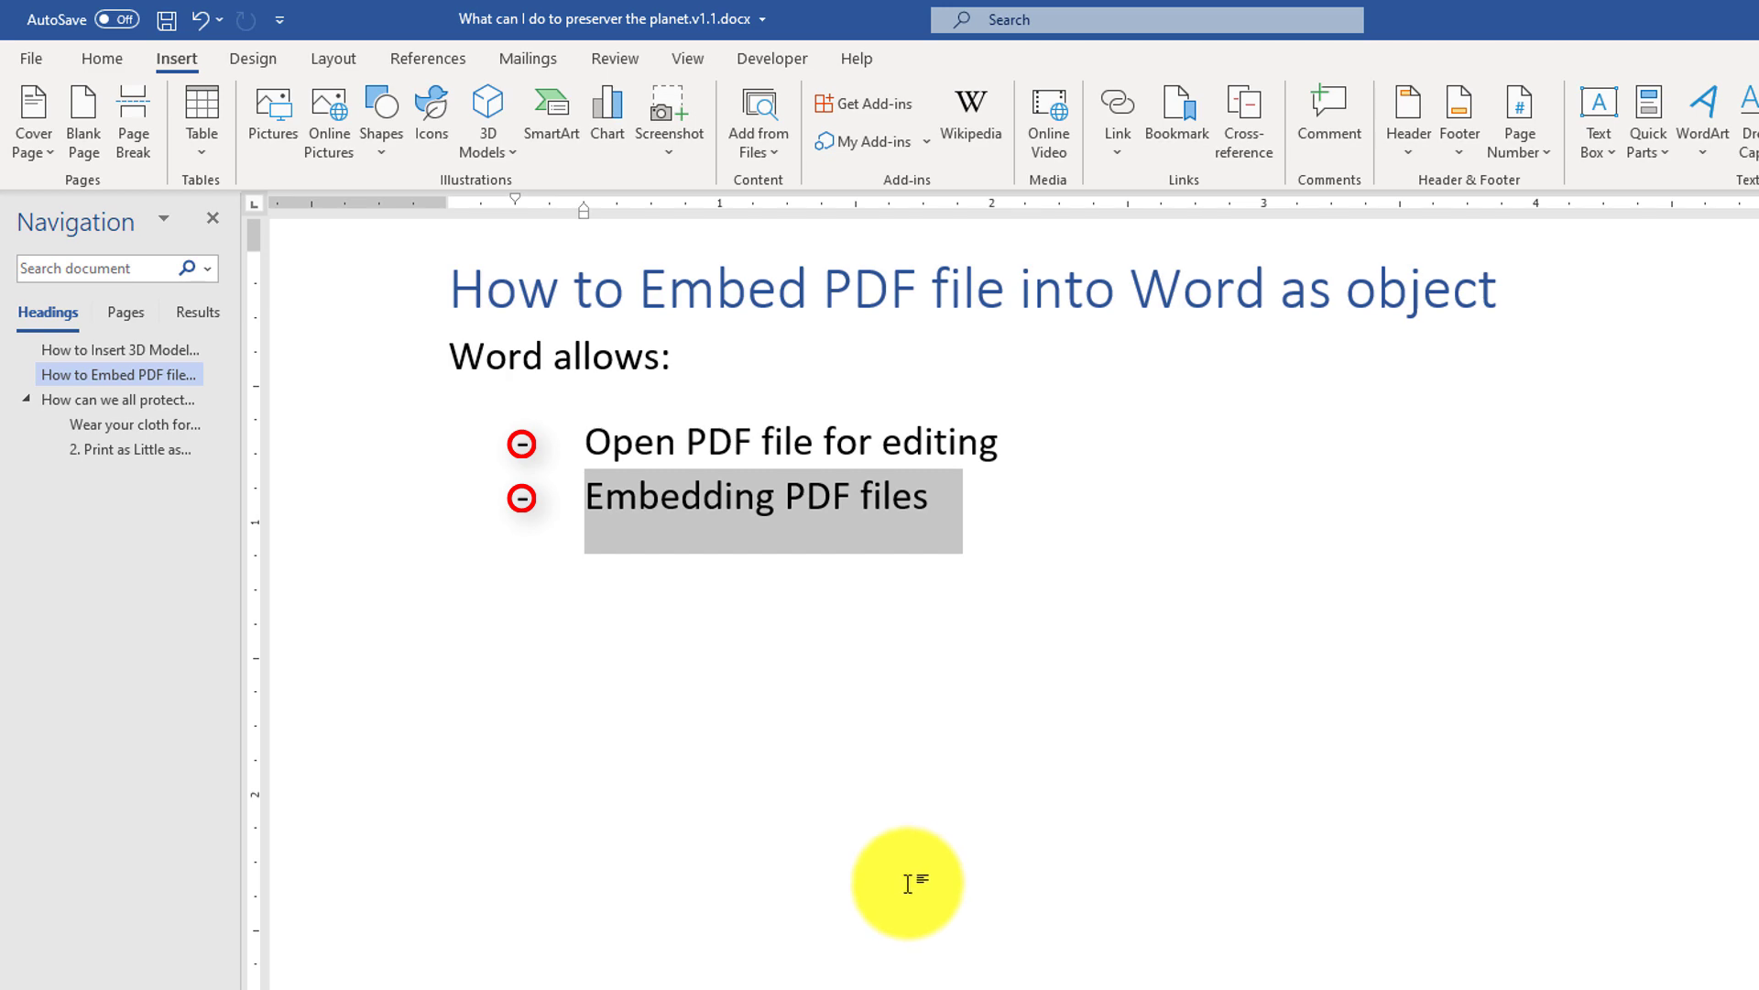
click(921, 503)
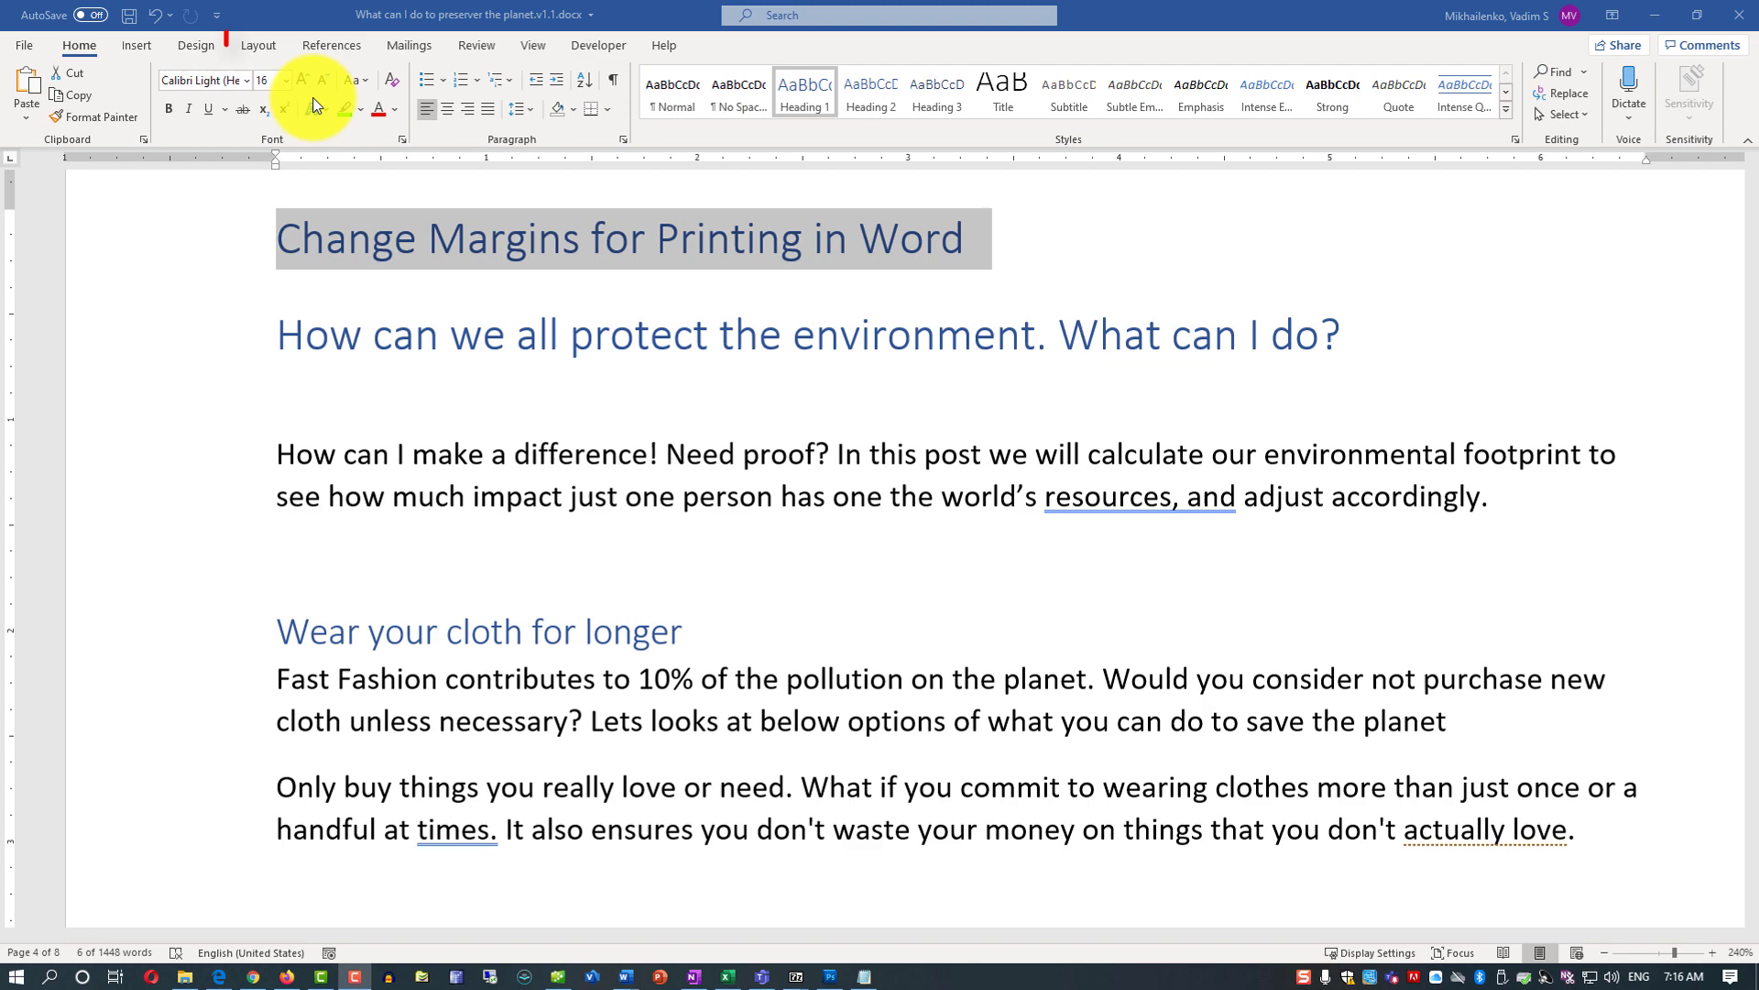
Show the Layout margin presets, confirming Normal 1-inch margins are the current choice.
click(258, 45)
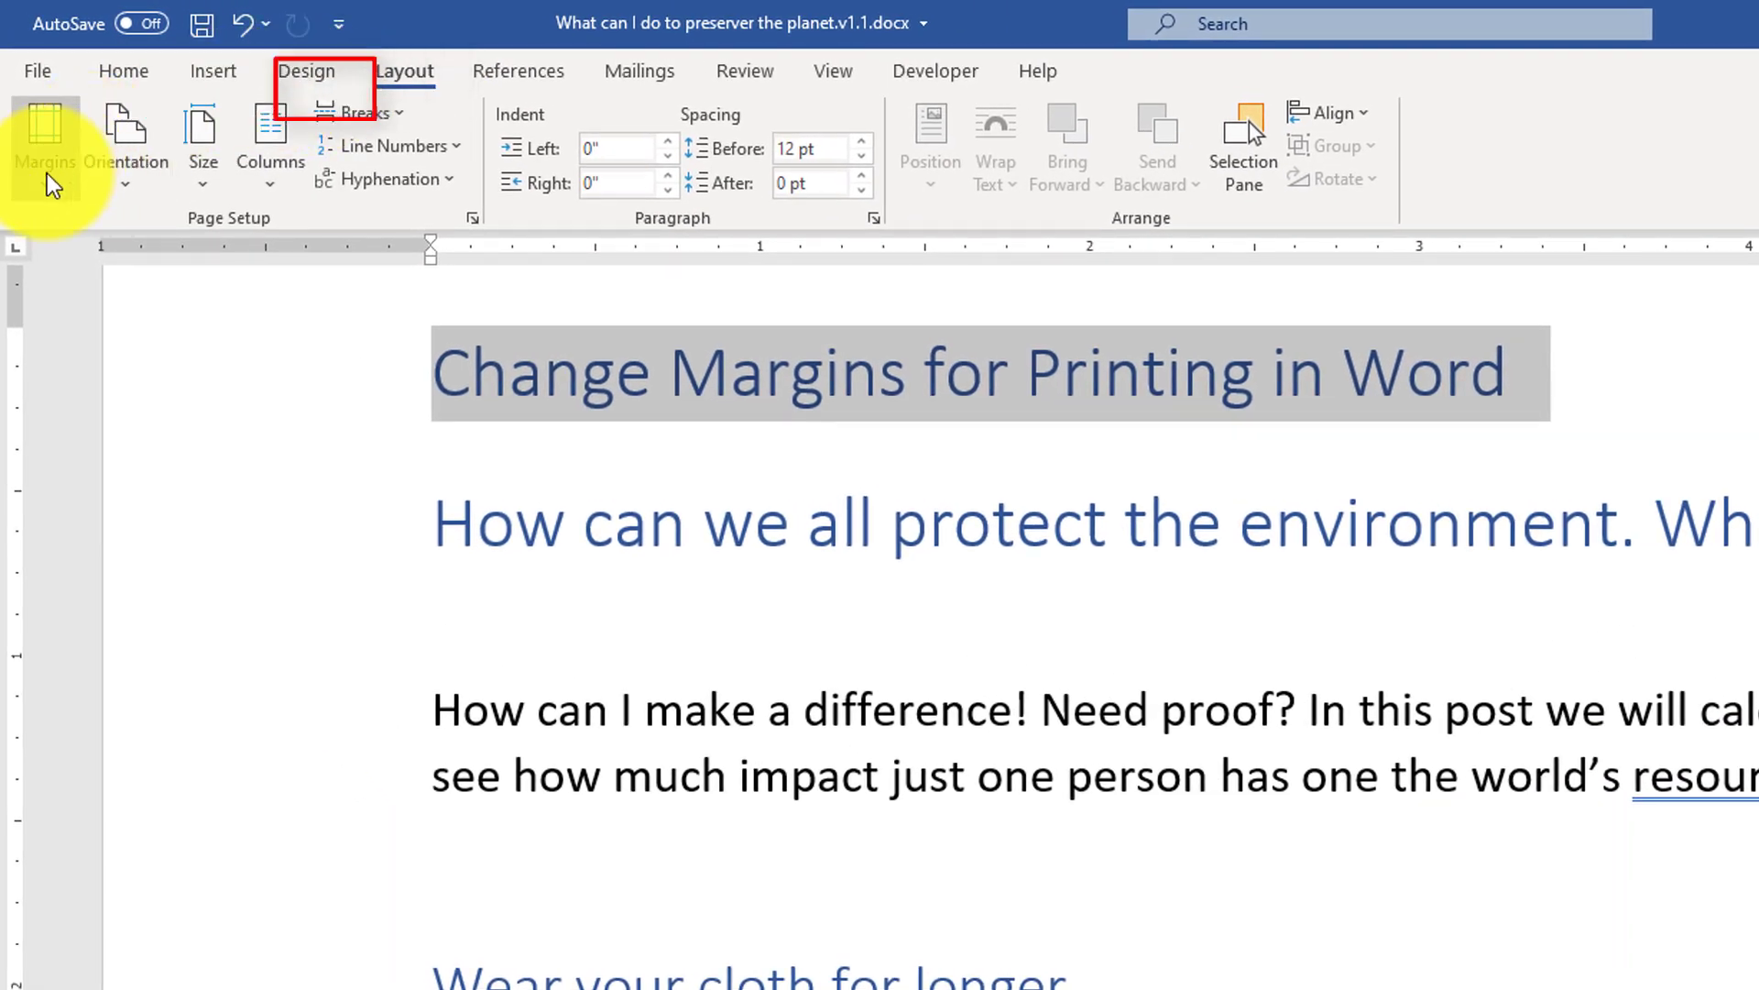
click(46, 187)
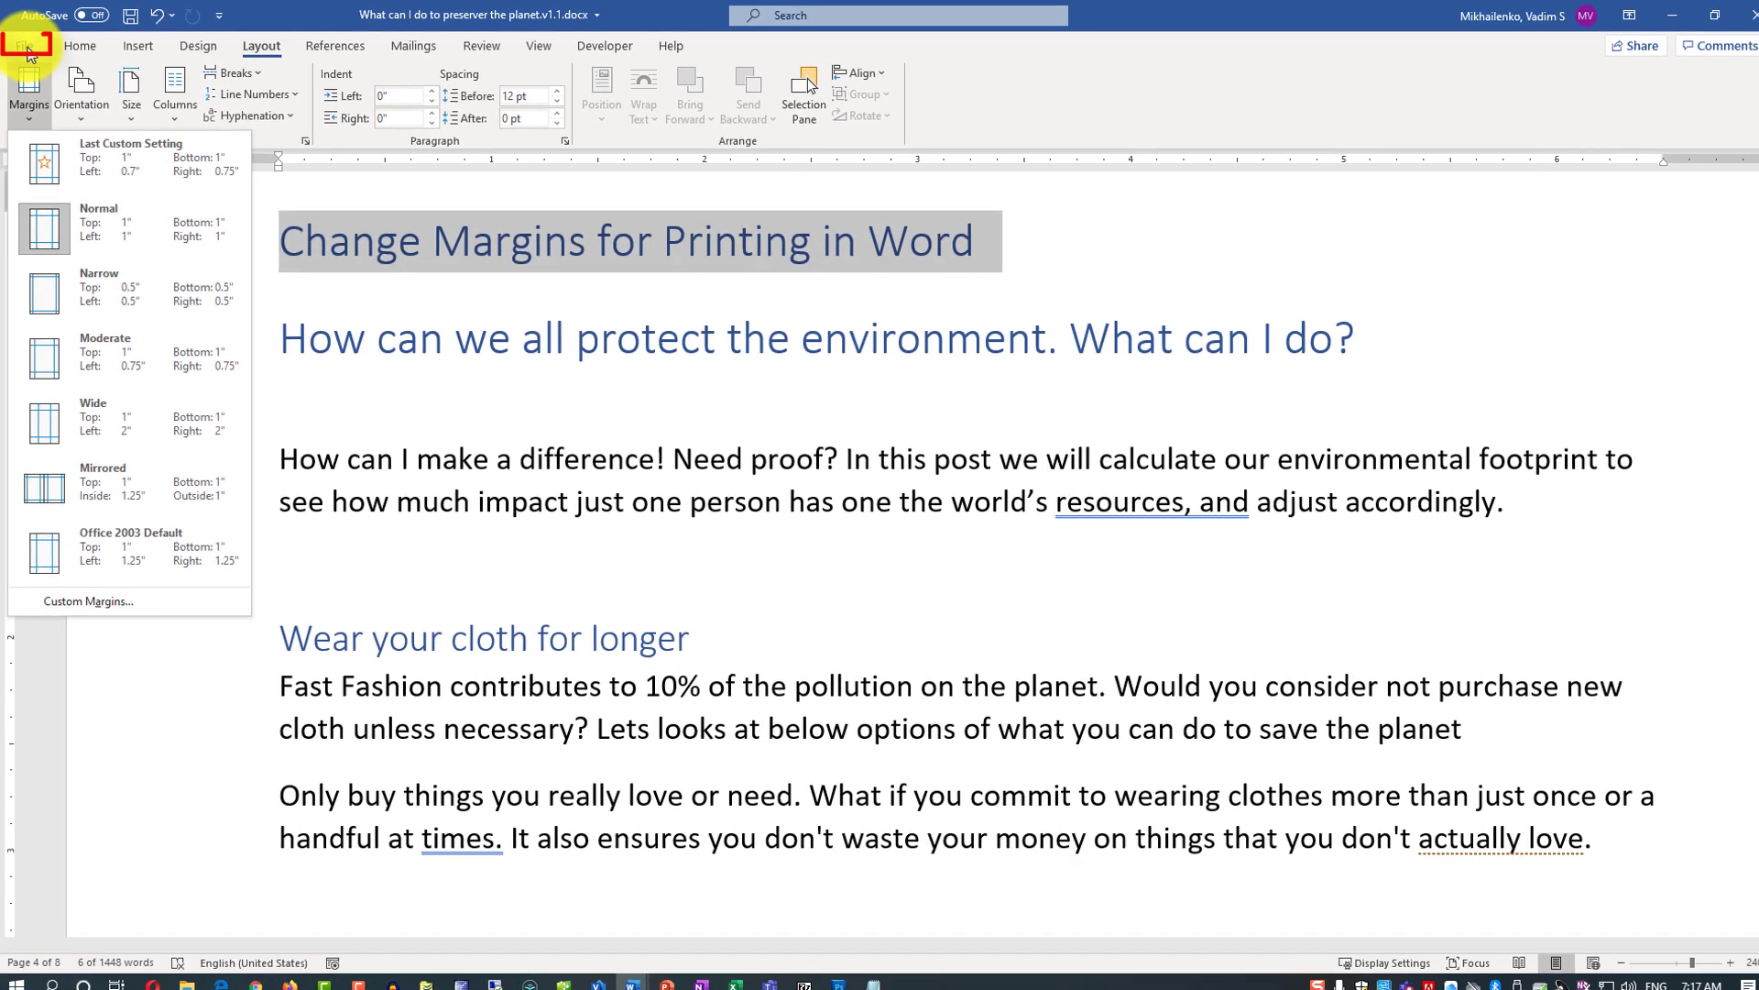
click(38, 71)
click(27, 47)
Preview page 5 of 8 in Print, zooming in to 120%, then fitting the whole page.
click(51, 326)
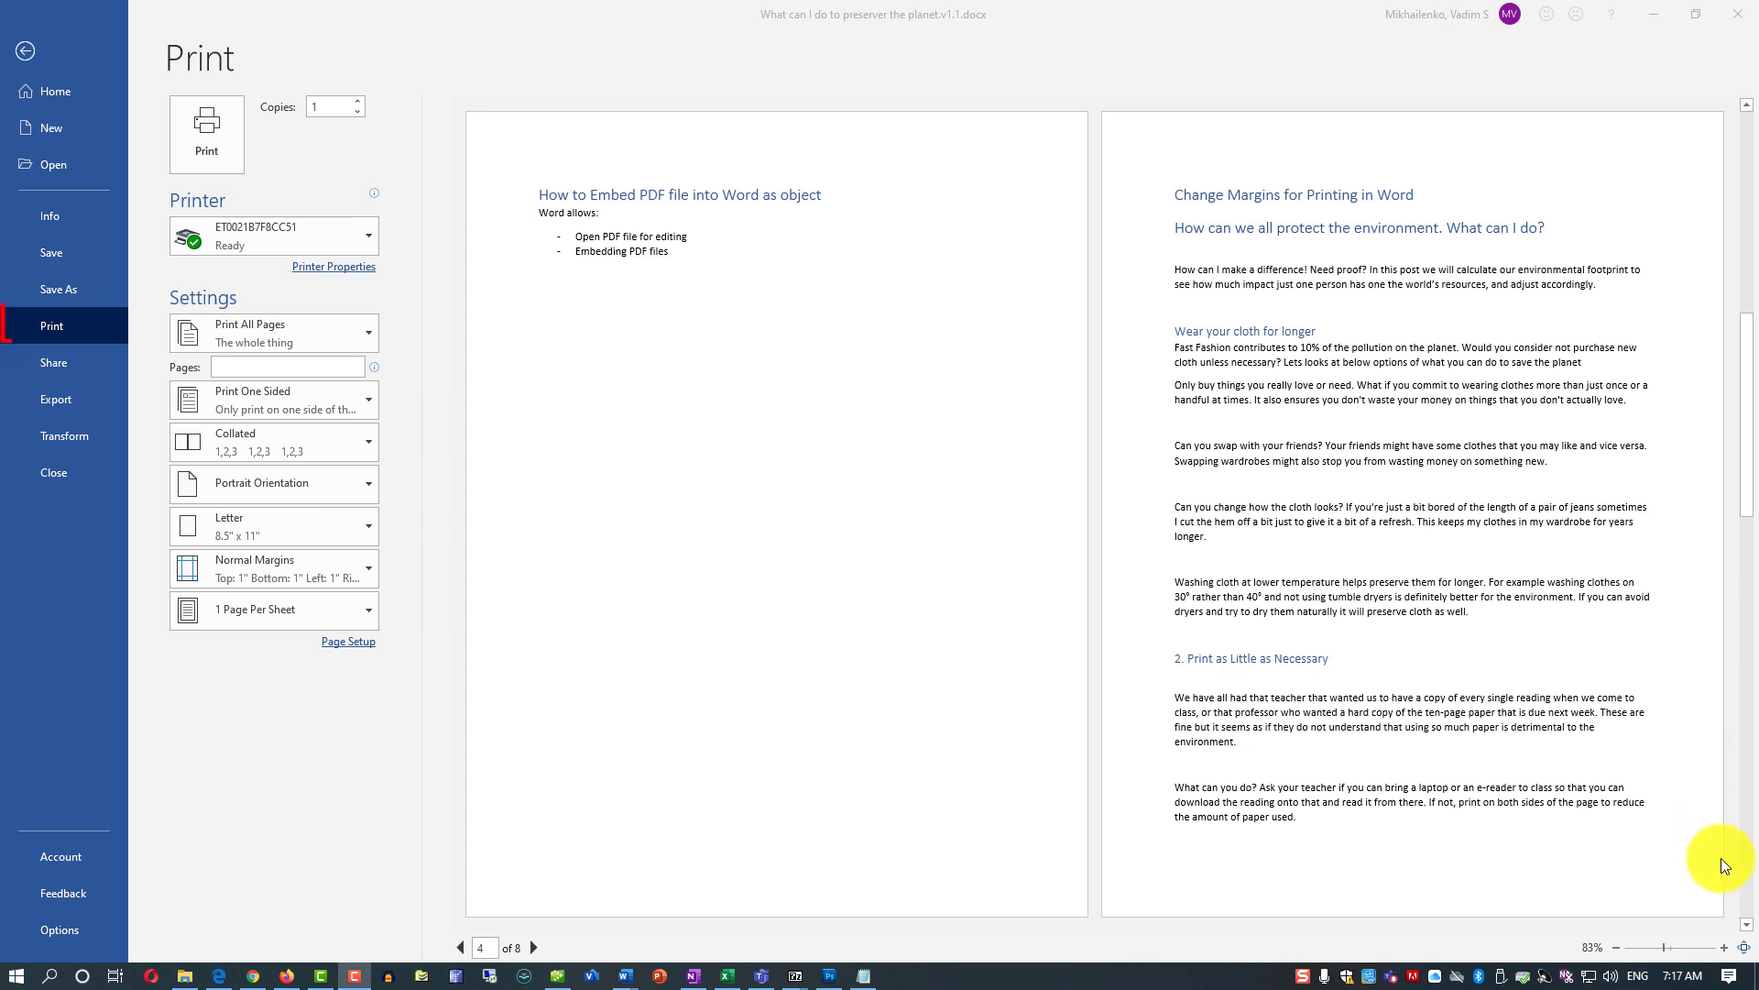
click(1747, 829)
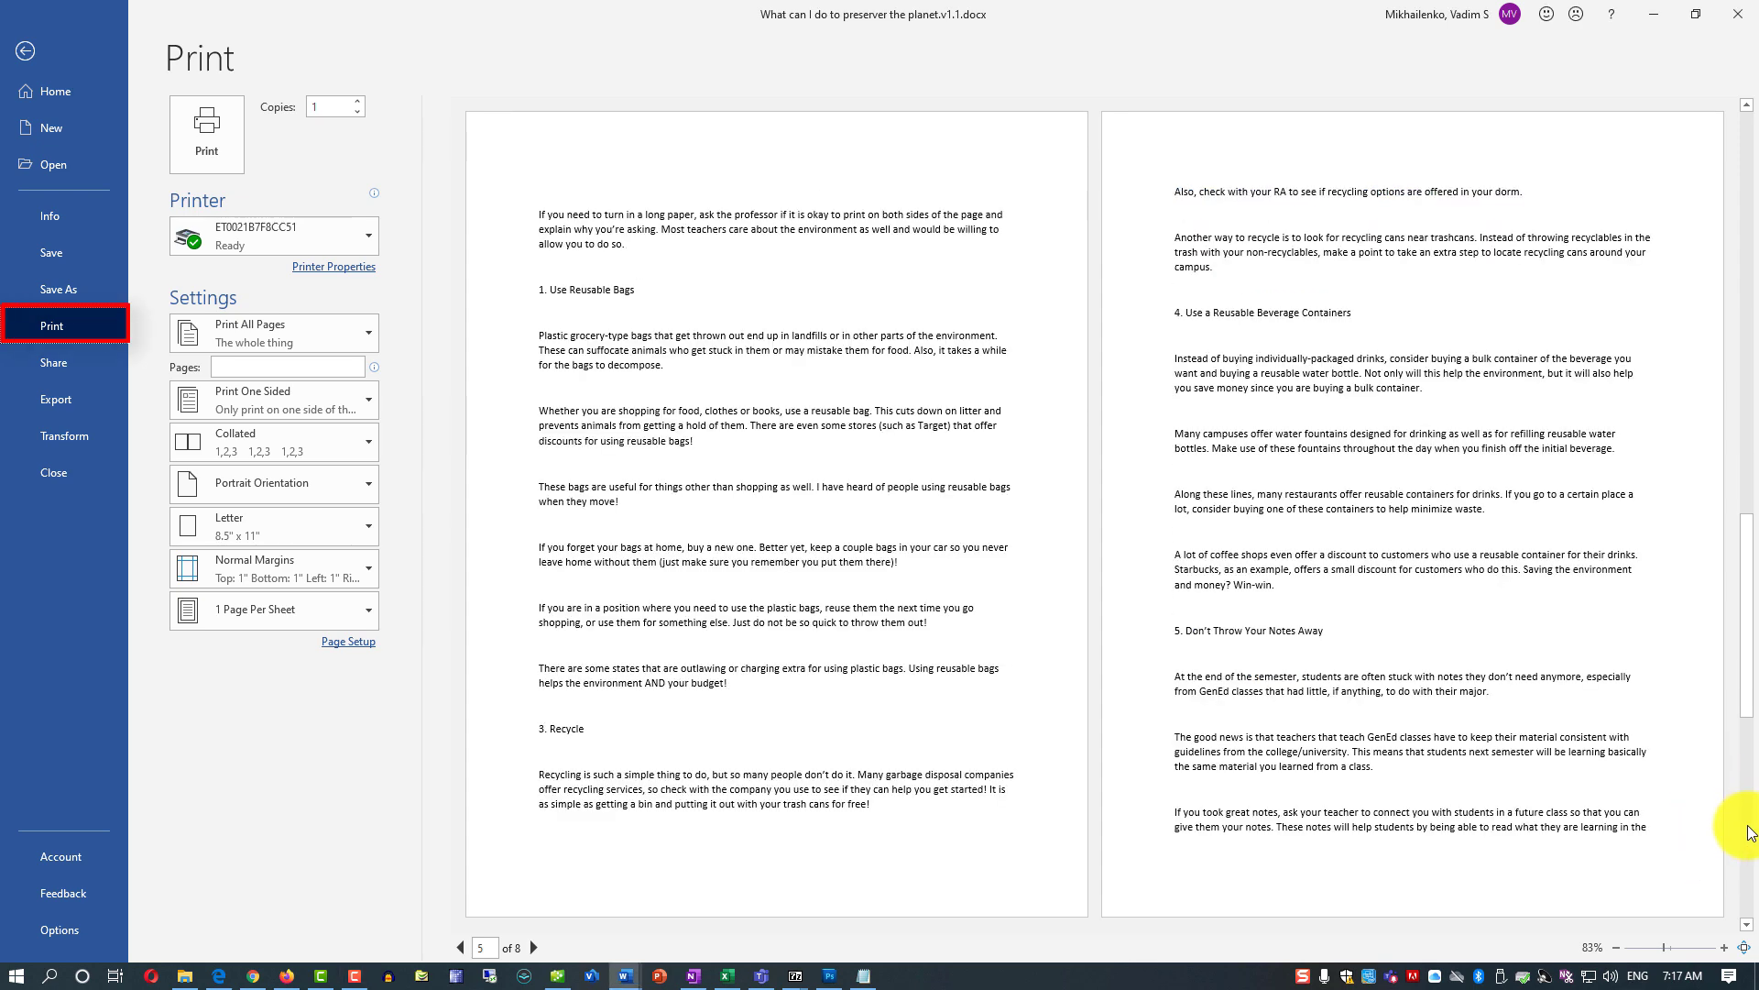
click(1725, 947)
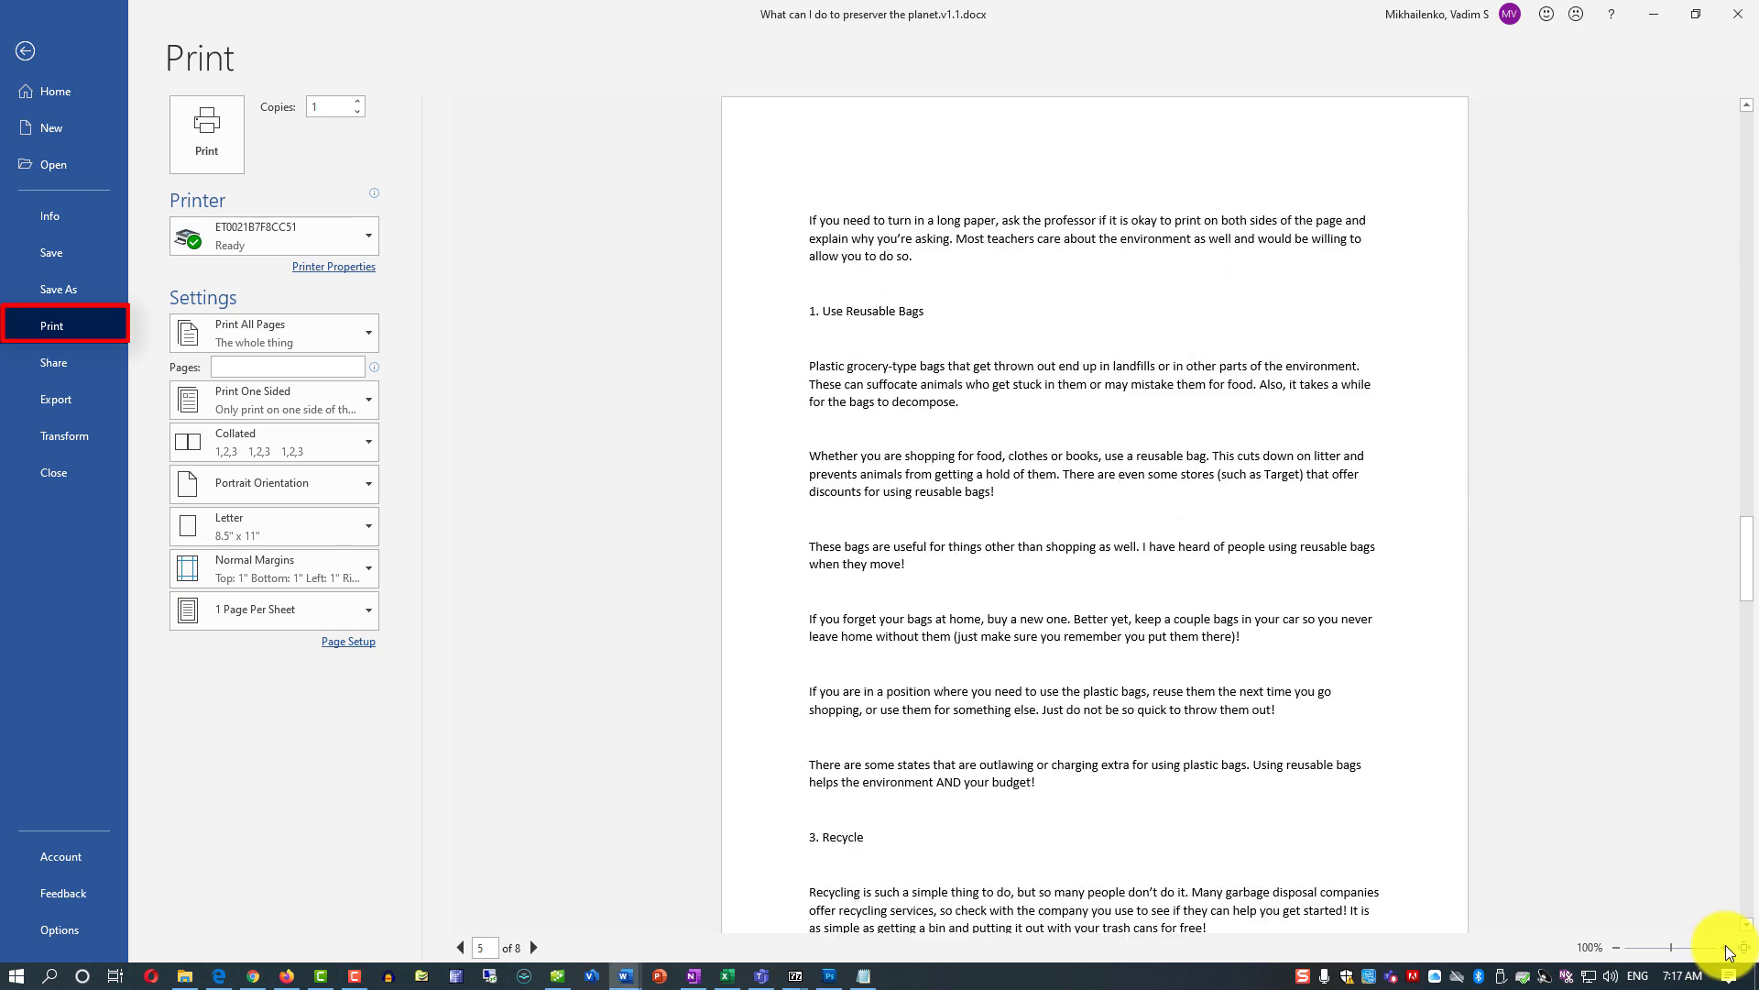
click(1728, 950)
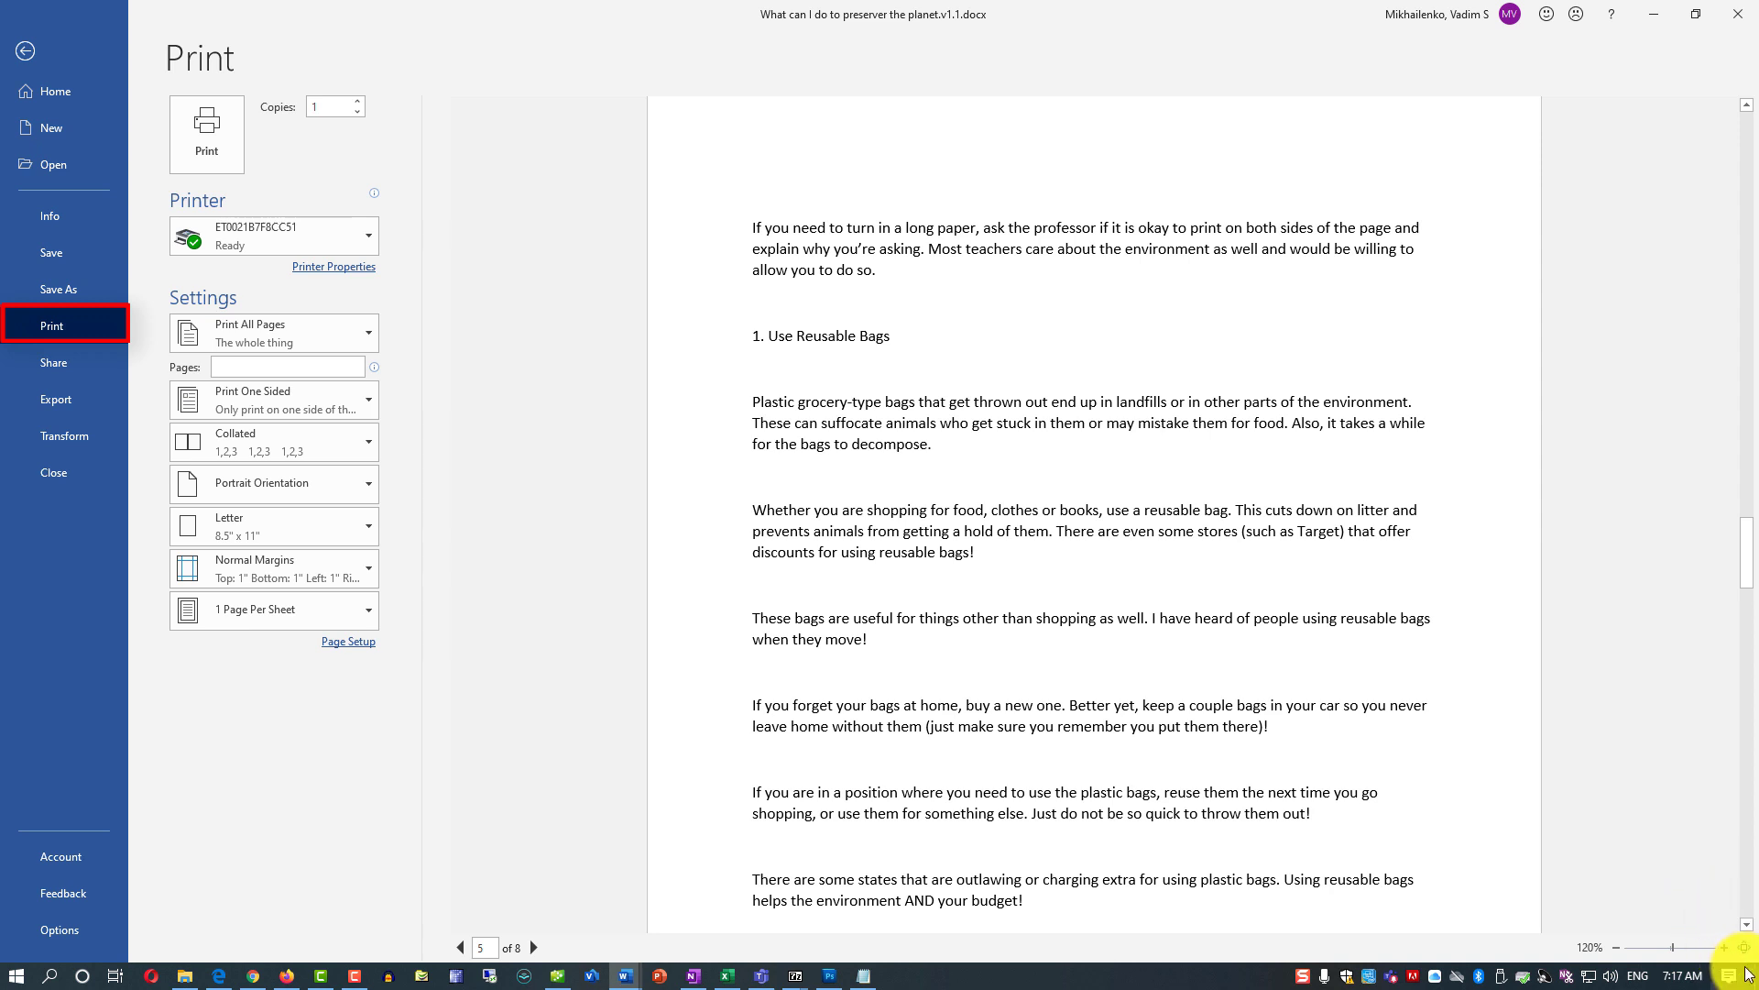
click(1744, 949)
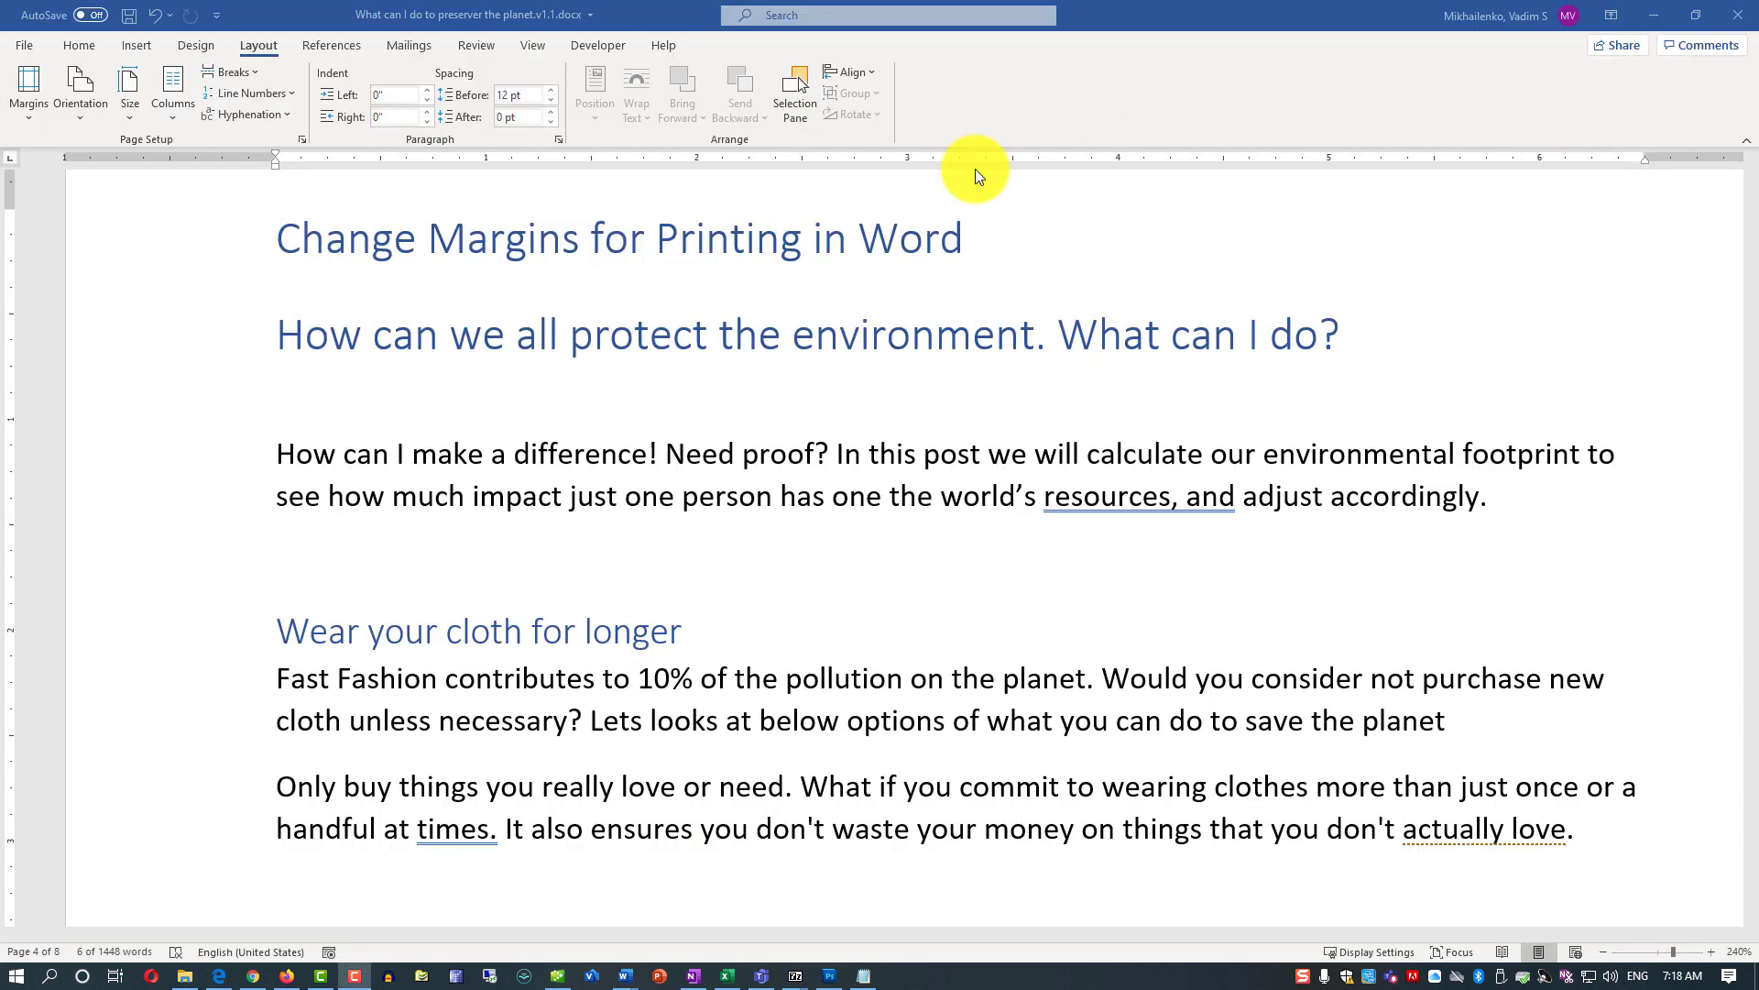
Apply Narrow 0.5-inch margins so the document reflows from 8 to 7 pages.
click(36, 123)
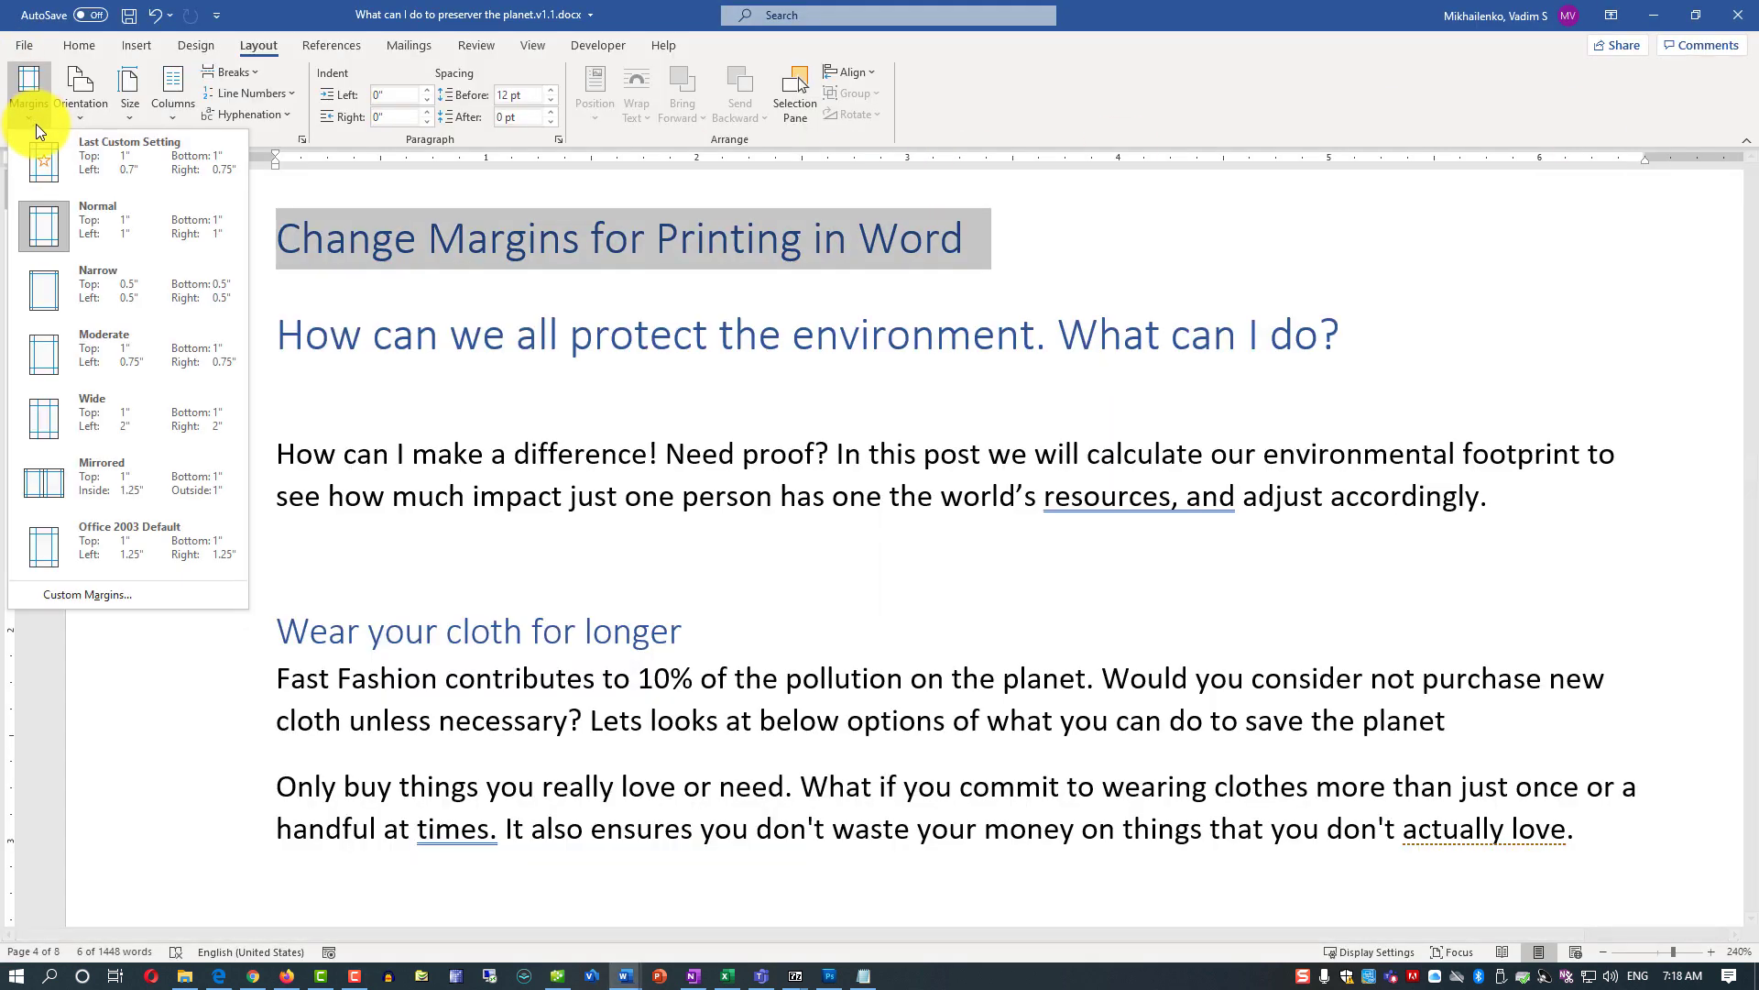
click(126, 295)
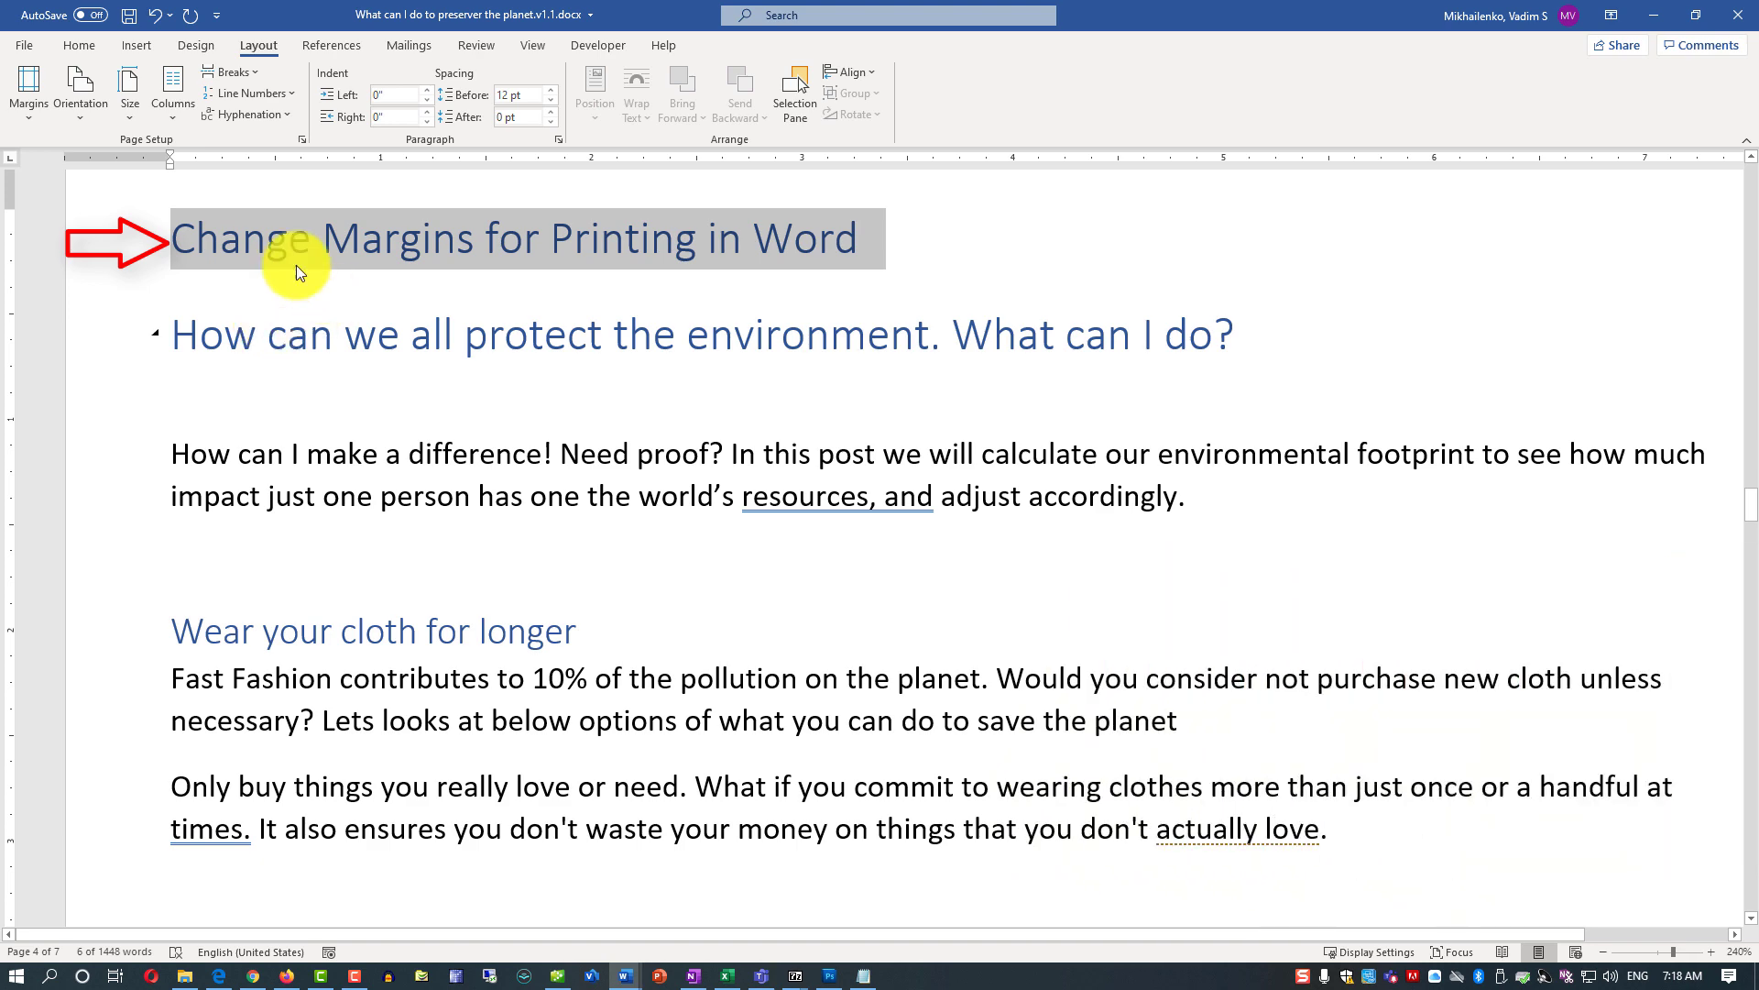
scroll(251, 283, up, 1)
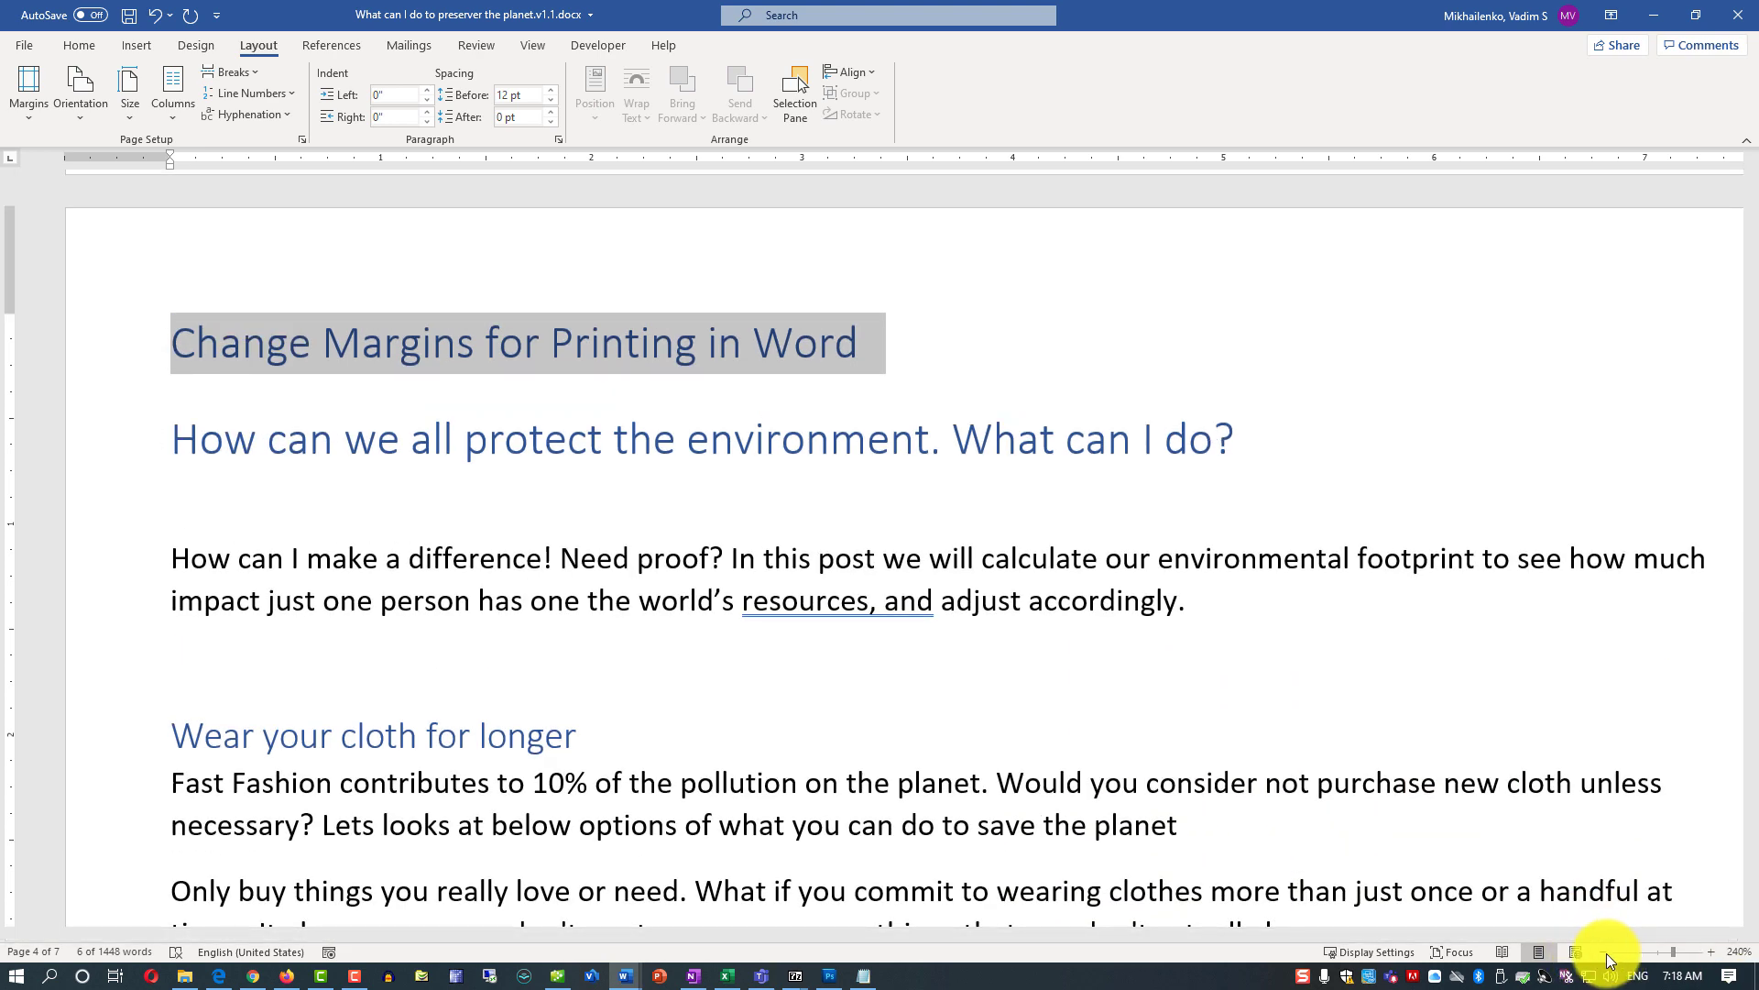
click(1602, 953)
click(1602, 953)
click(1601, 953)
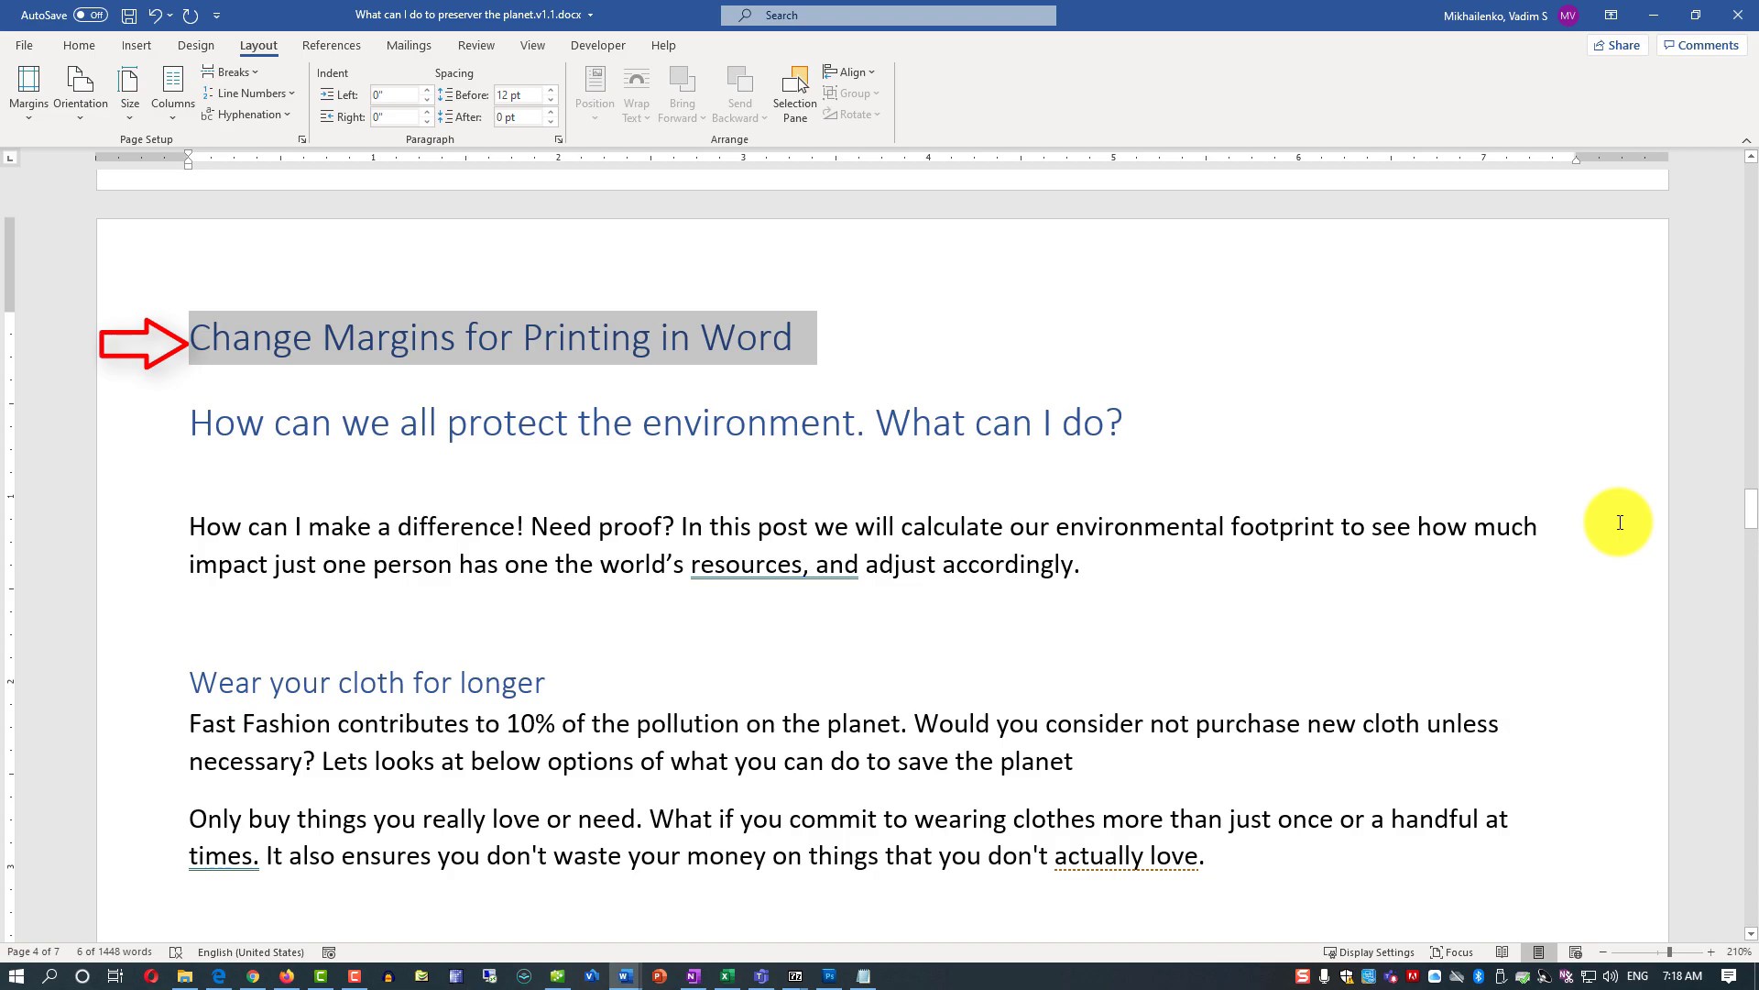
Review the Custom Margins Page Setup dialog and cancel without changing anything.
click(39, 111)
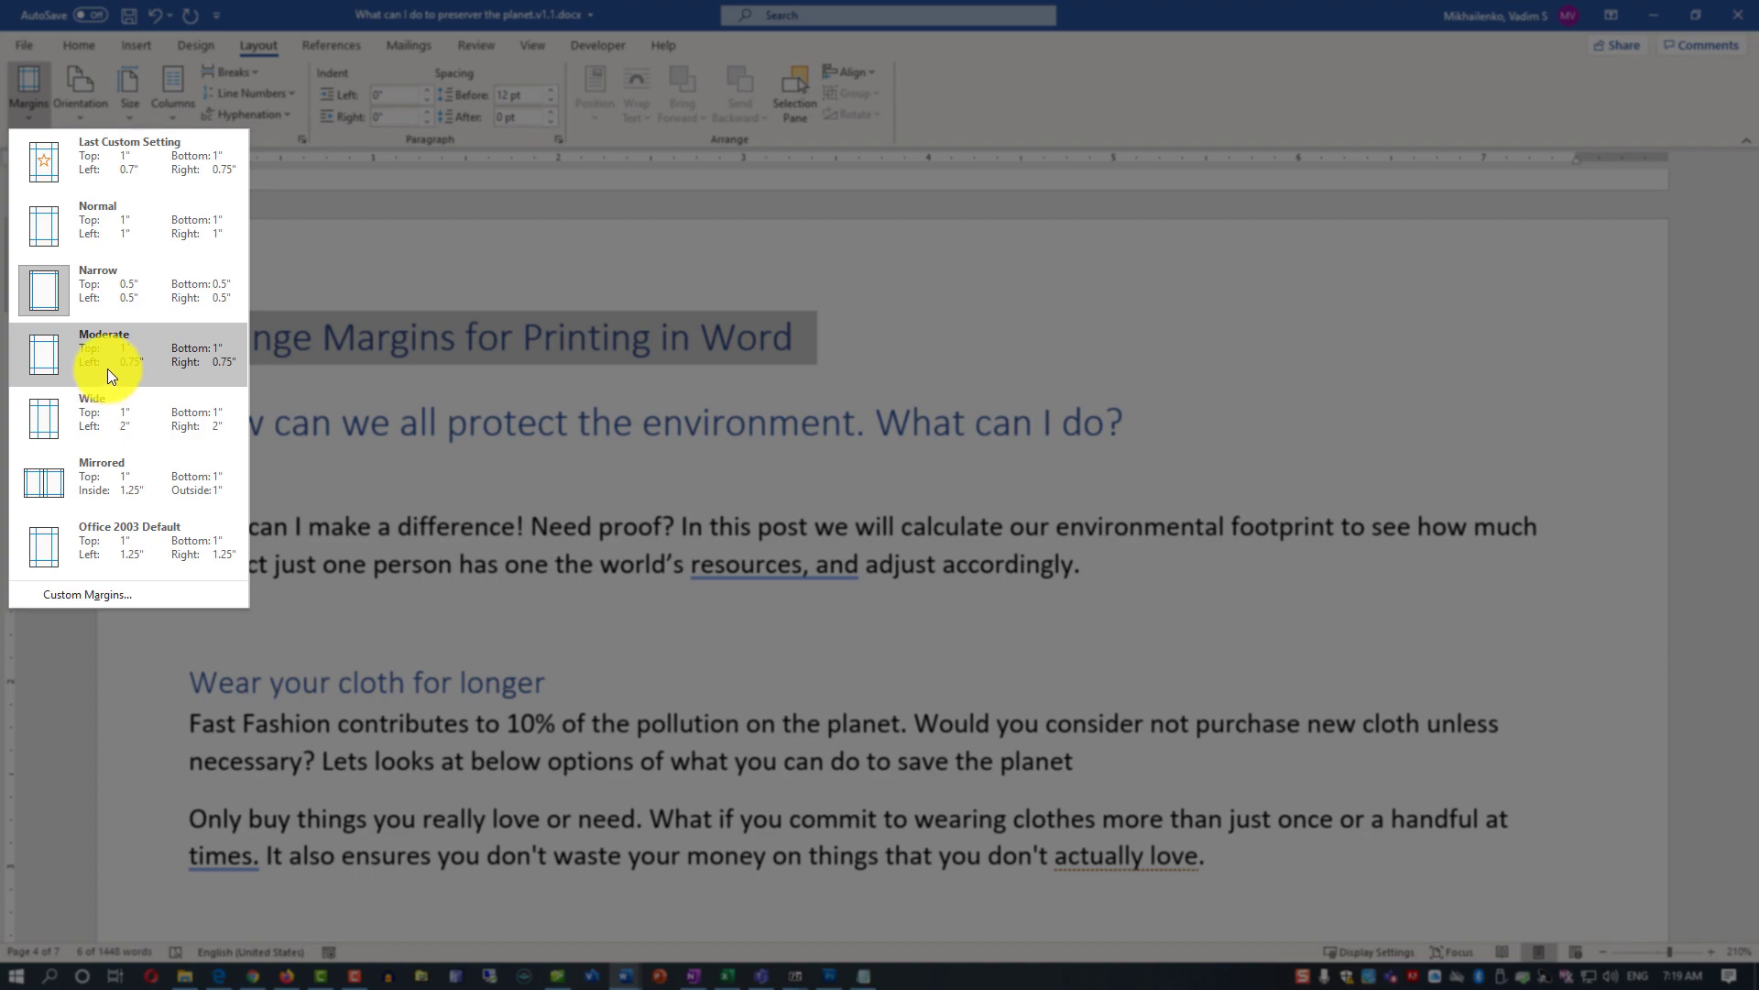
click(99, 594)
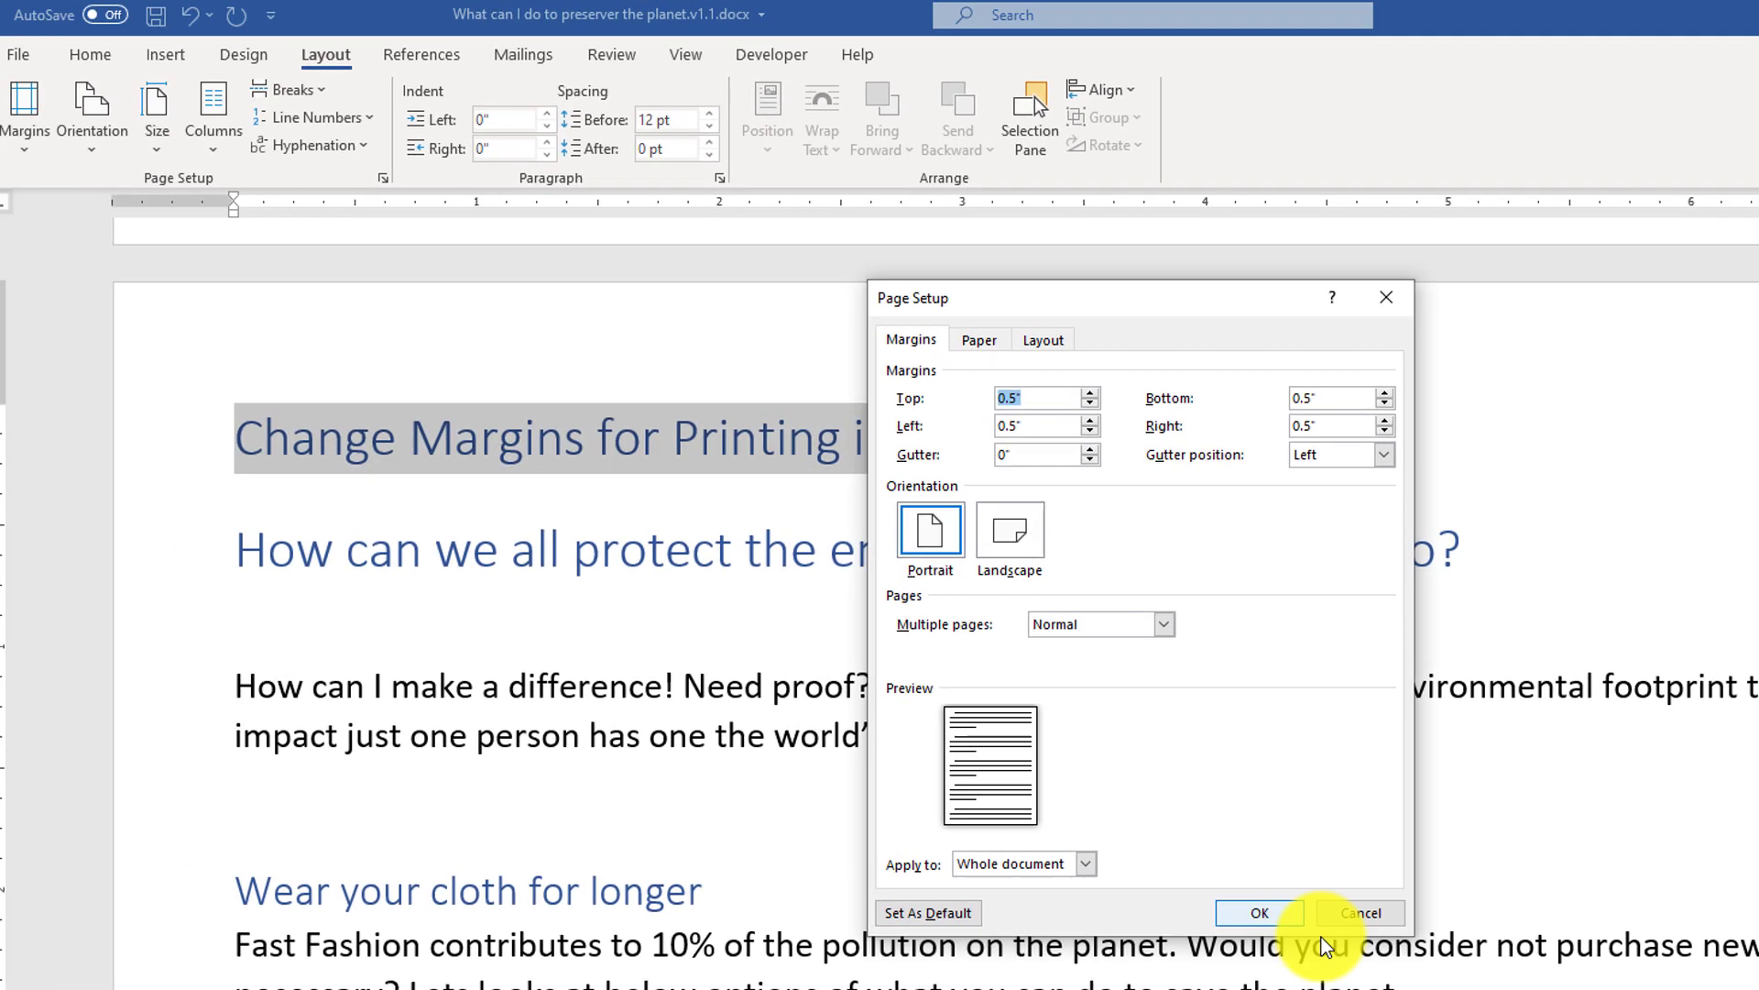
click(1361, 913)
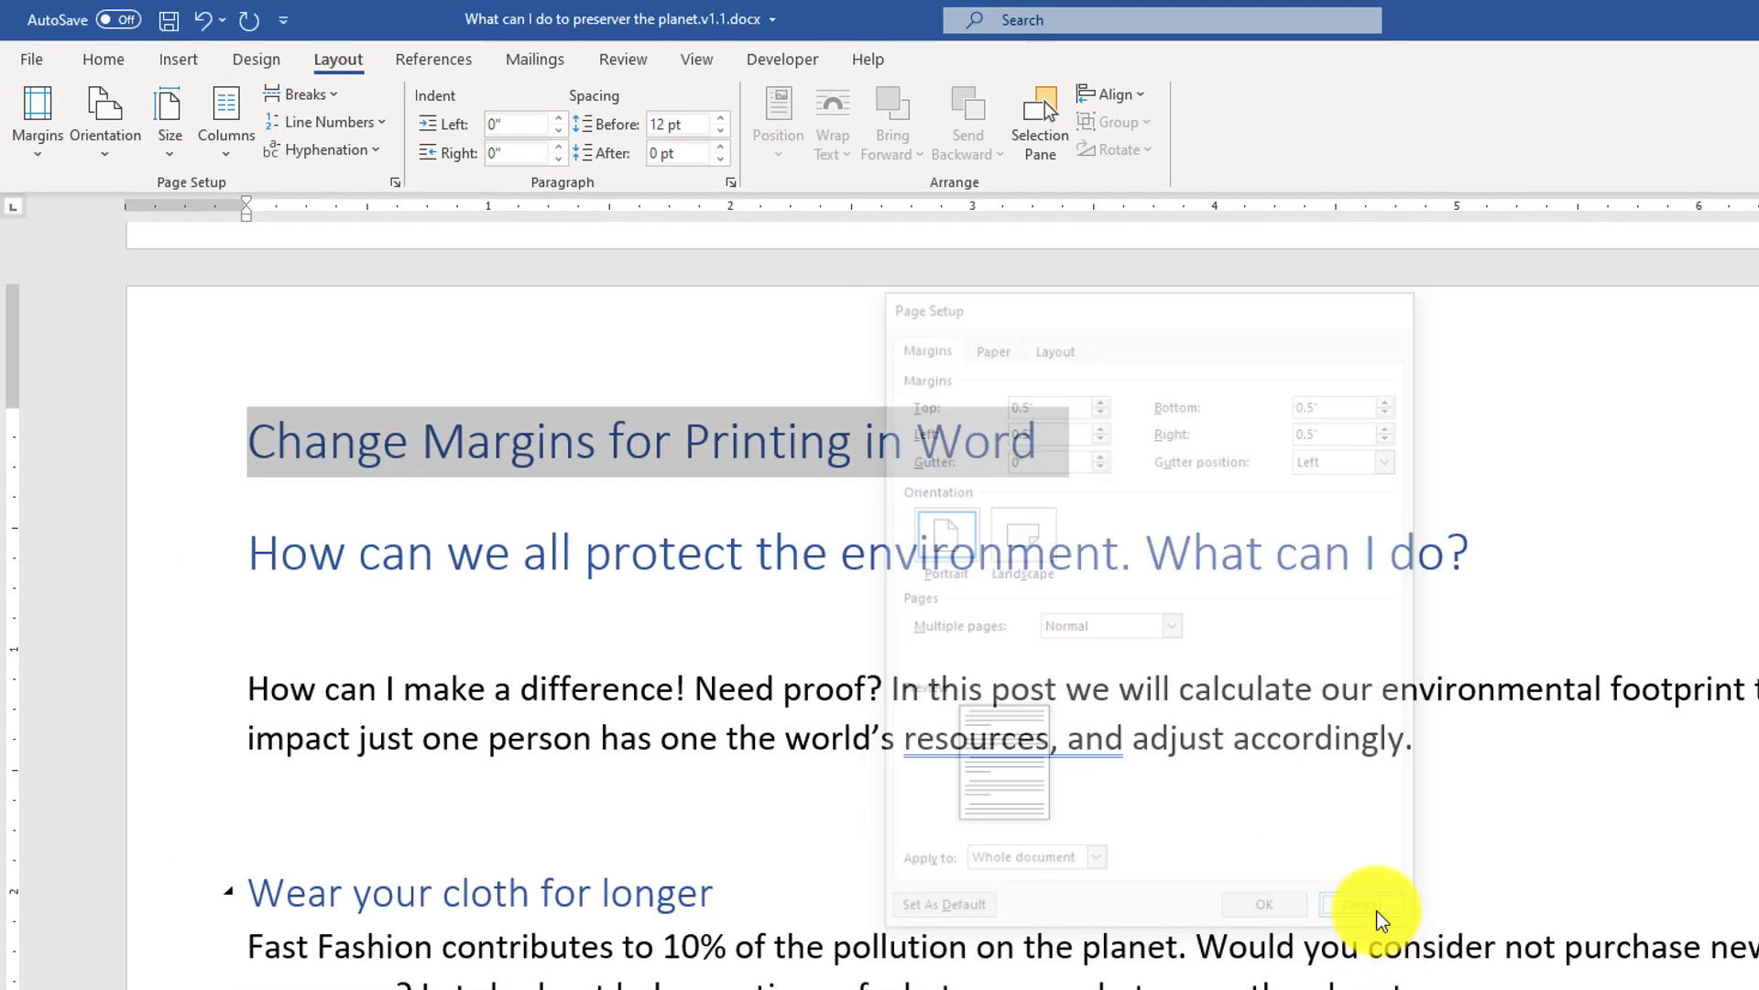
click(41, 156)
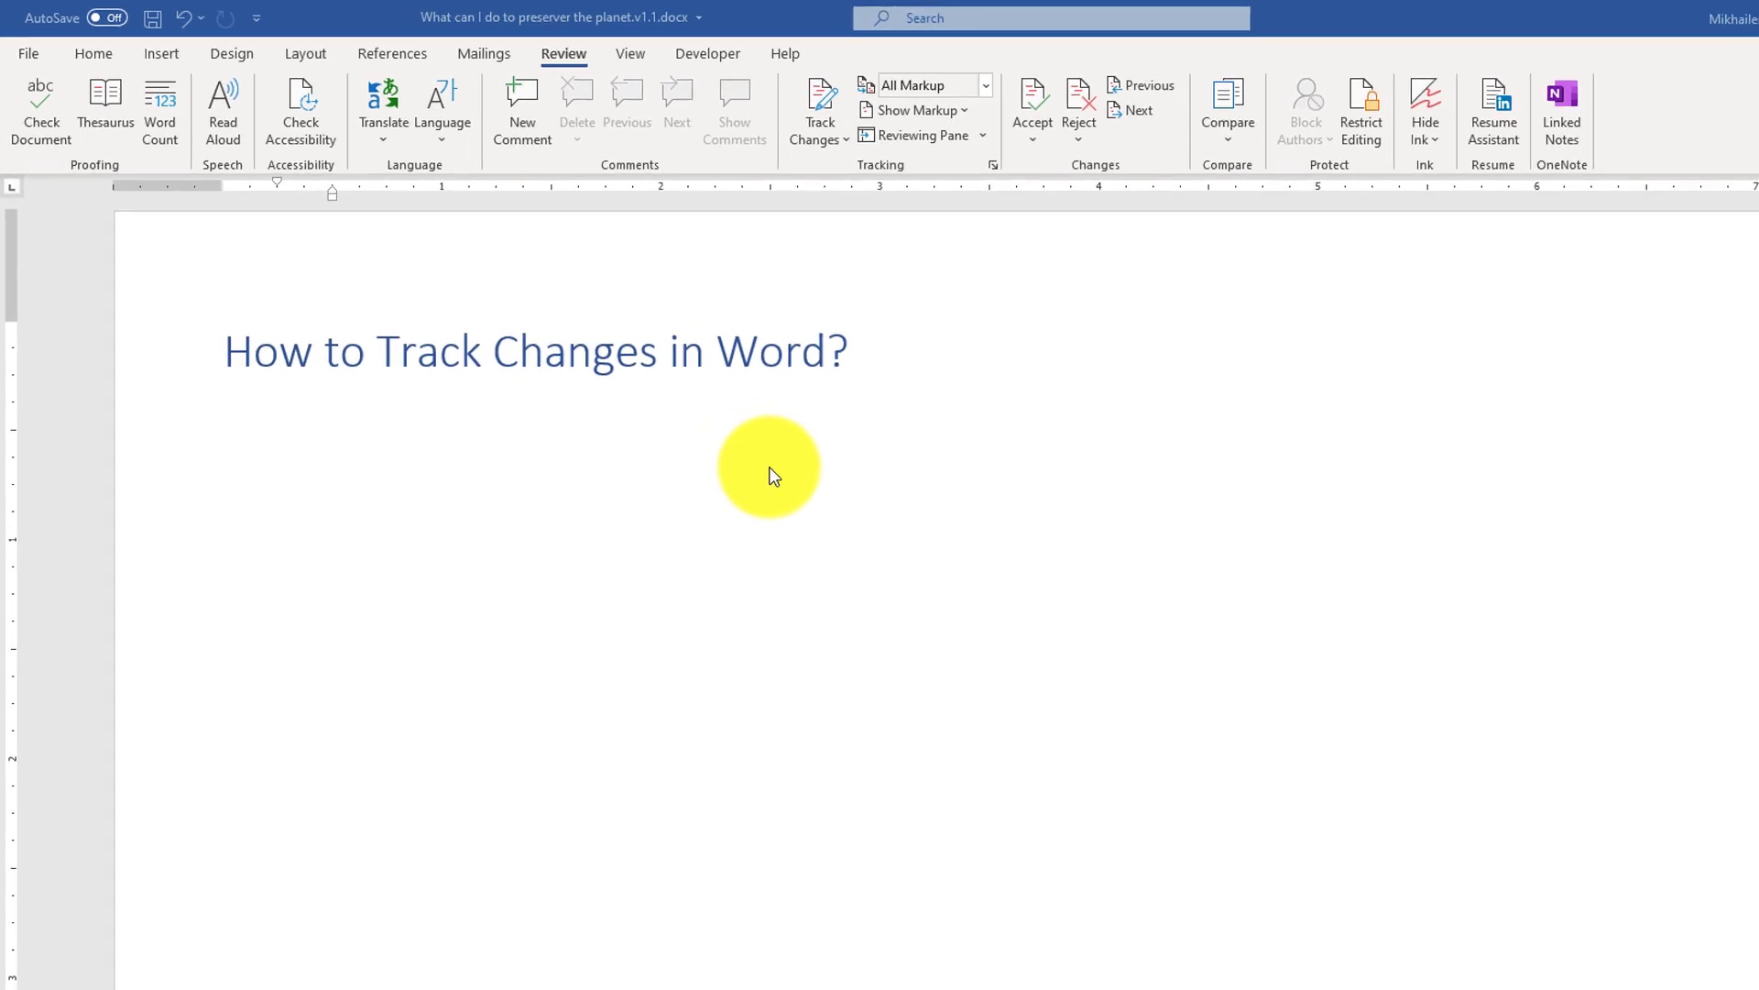
Paste the track changes bullet list and highlight 'Useful for large documents' in yellow.
text(Track changes that you are making Useful for large documents Useful for documents created over long period of time Collaborate on changes with others Reconcile changes between multiple people Using Word Online might be another option to consider)
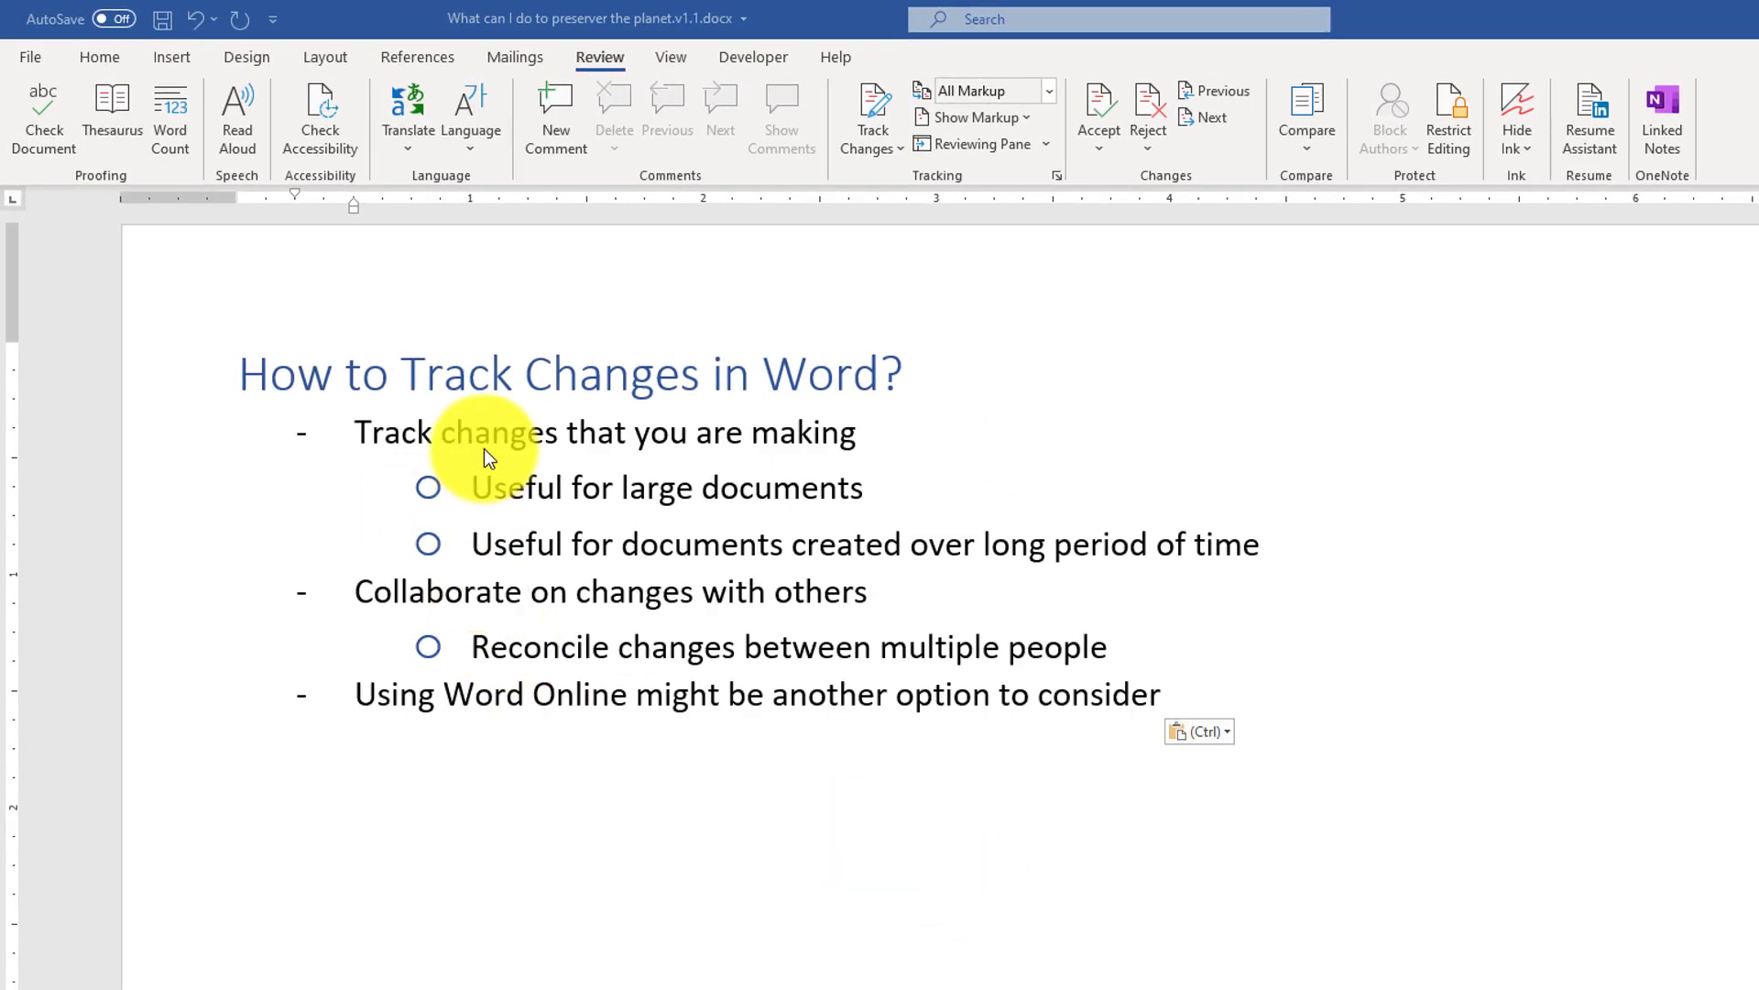
drag(354, 432, 893, 436)
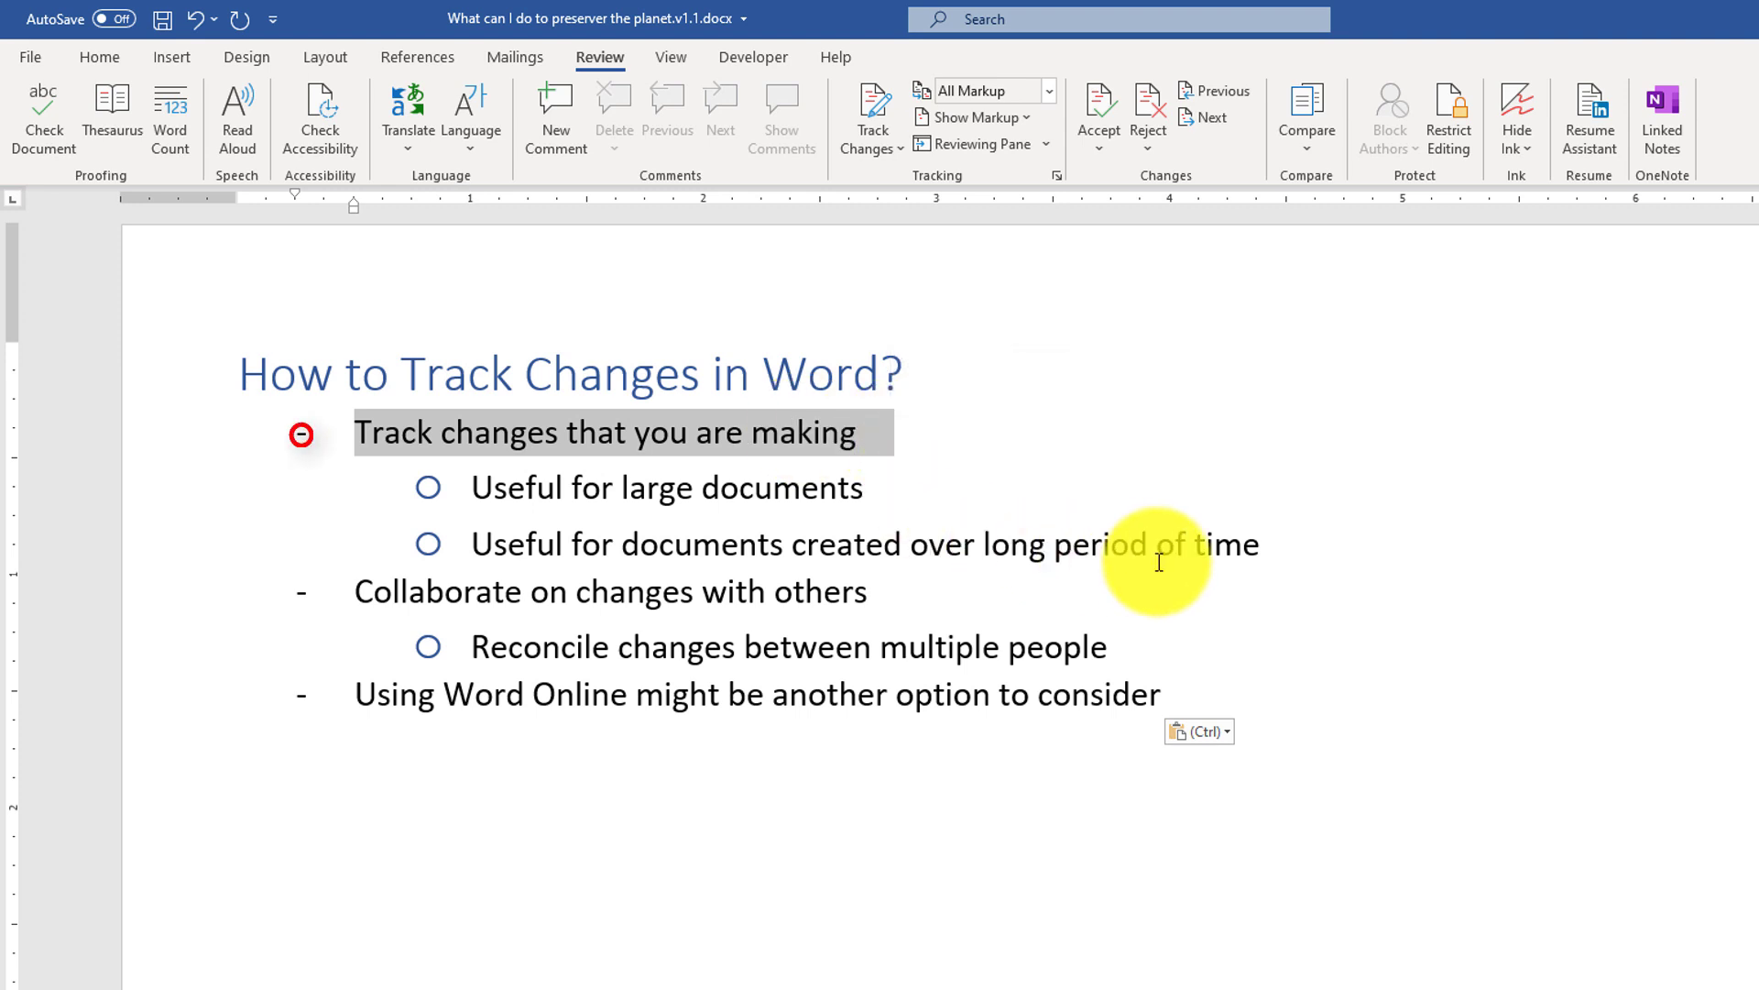
drag(472, 488, 870, 493)
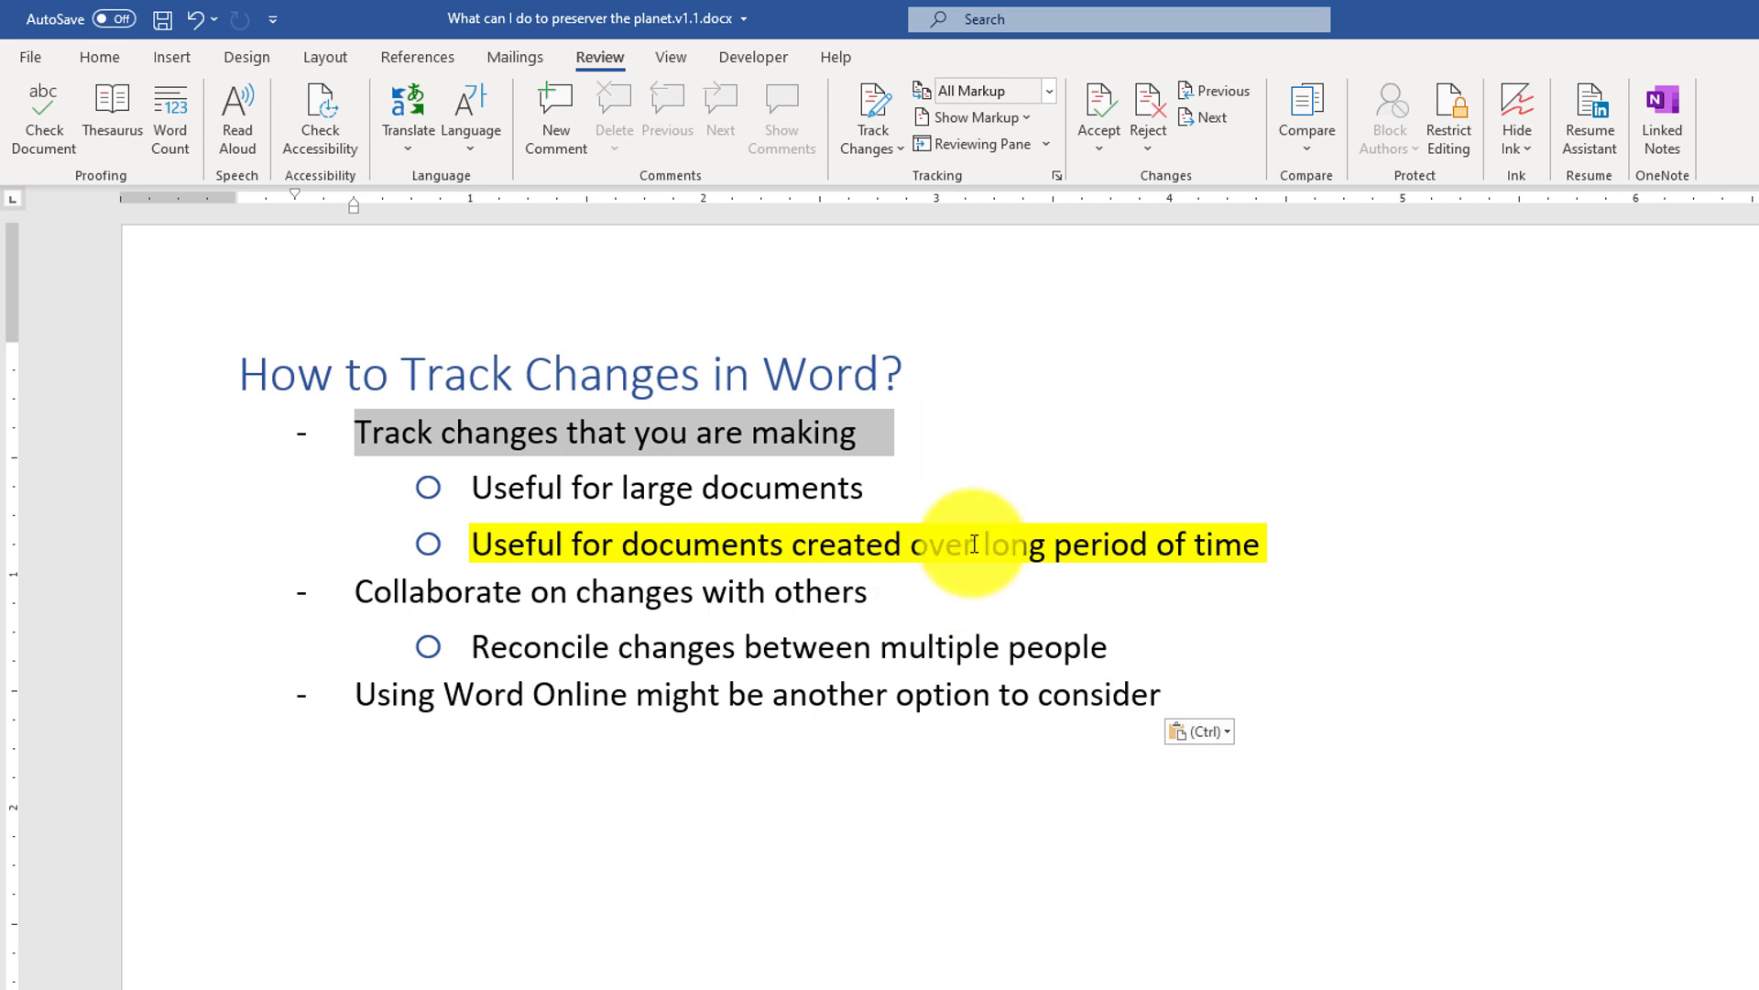
drag(1268, 544, 298, 442)
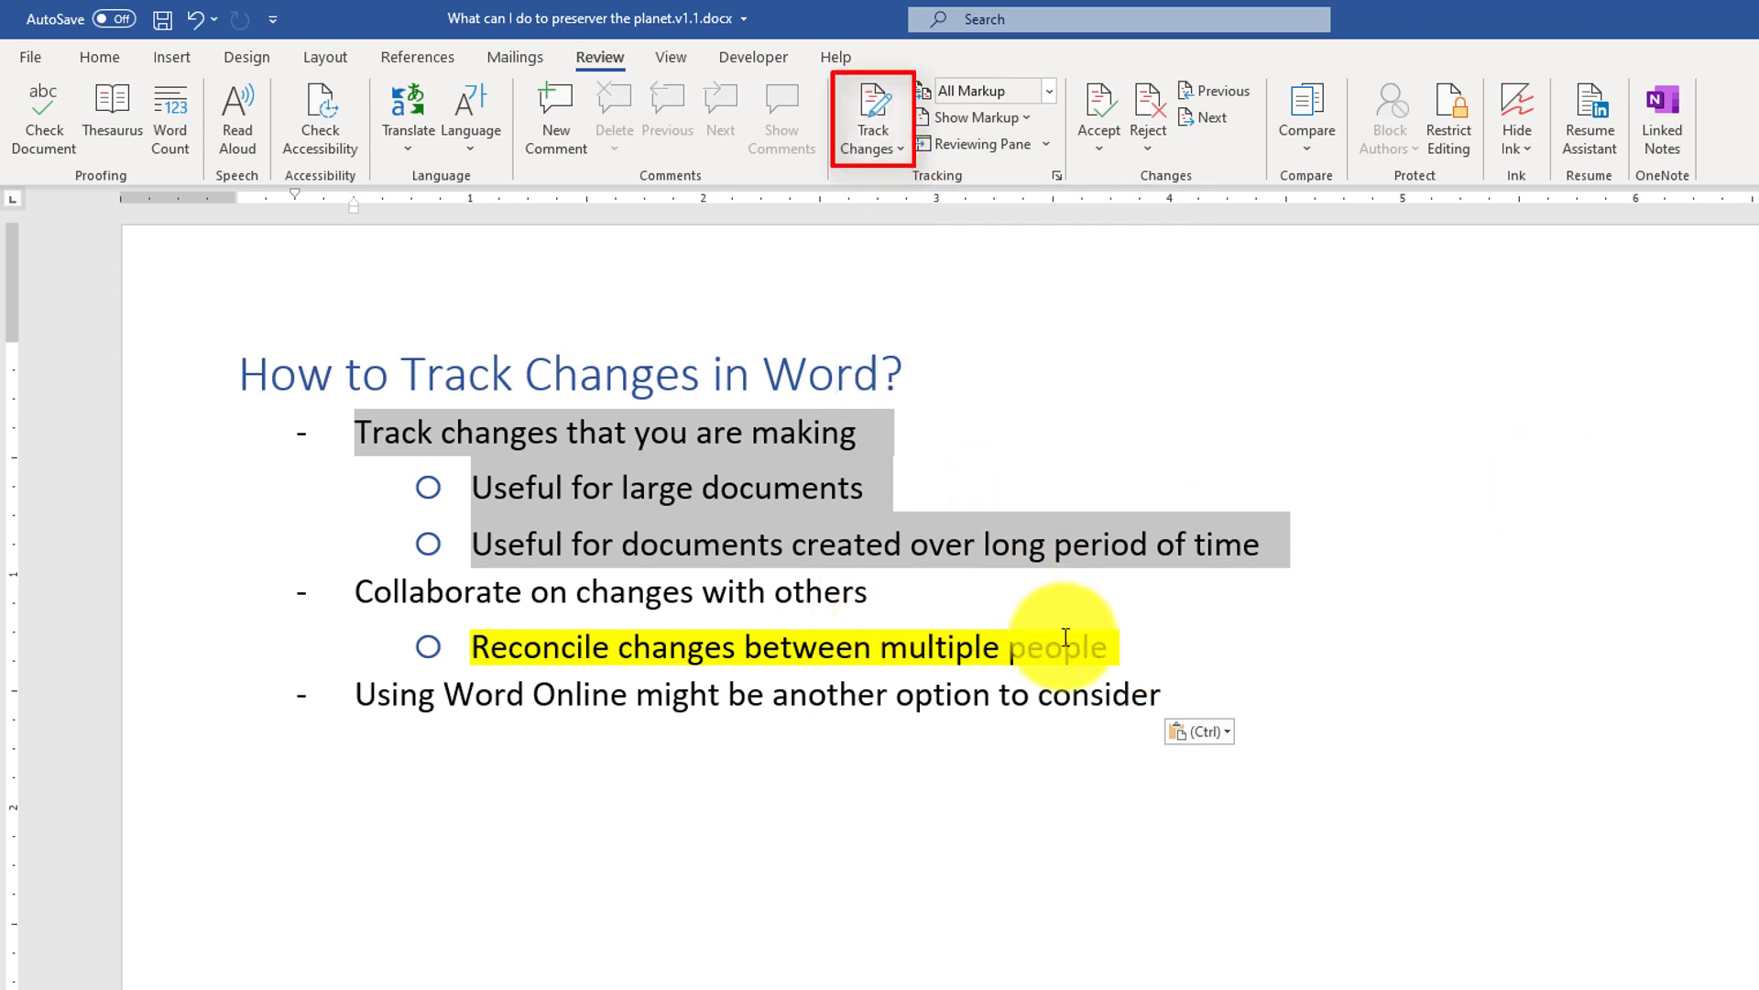
Undo the removal of the 'Using Word Online' sub-bullet and select that restored line.
click(1157, 696)
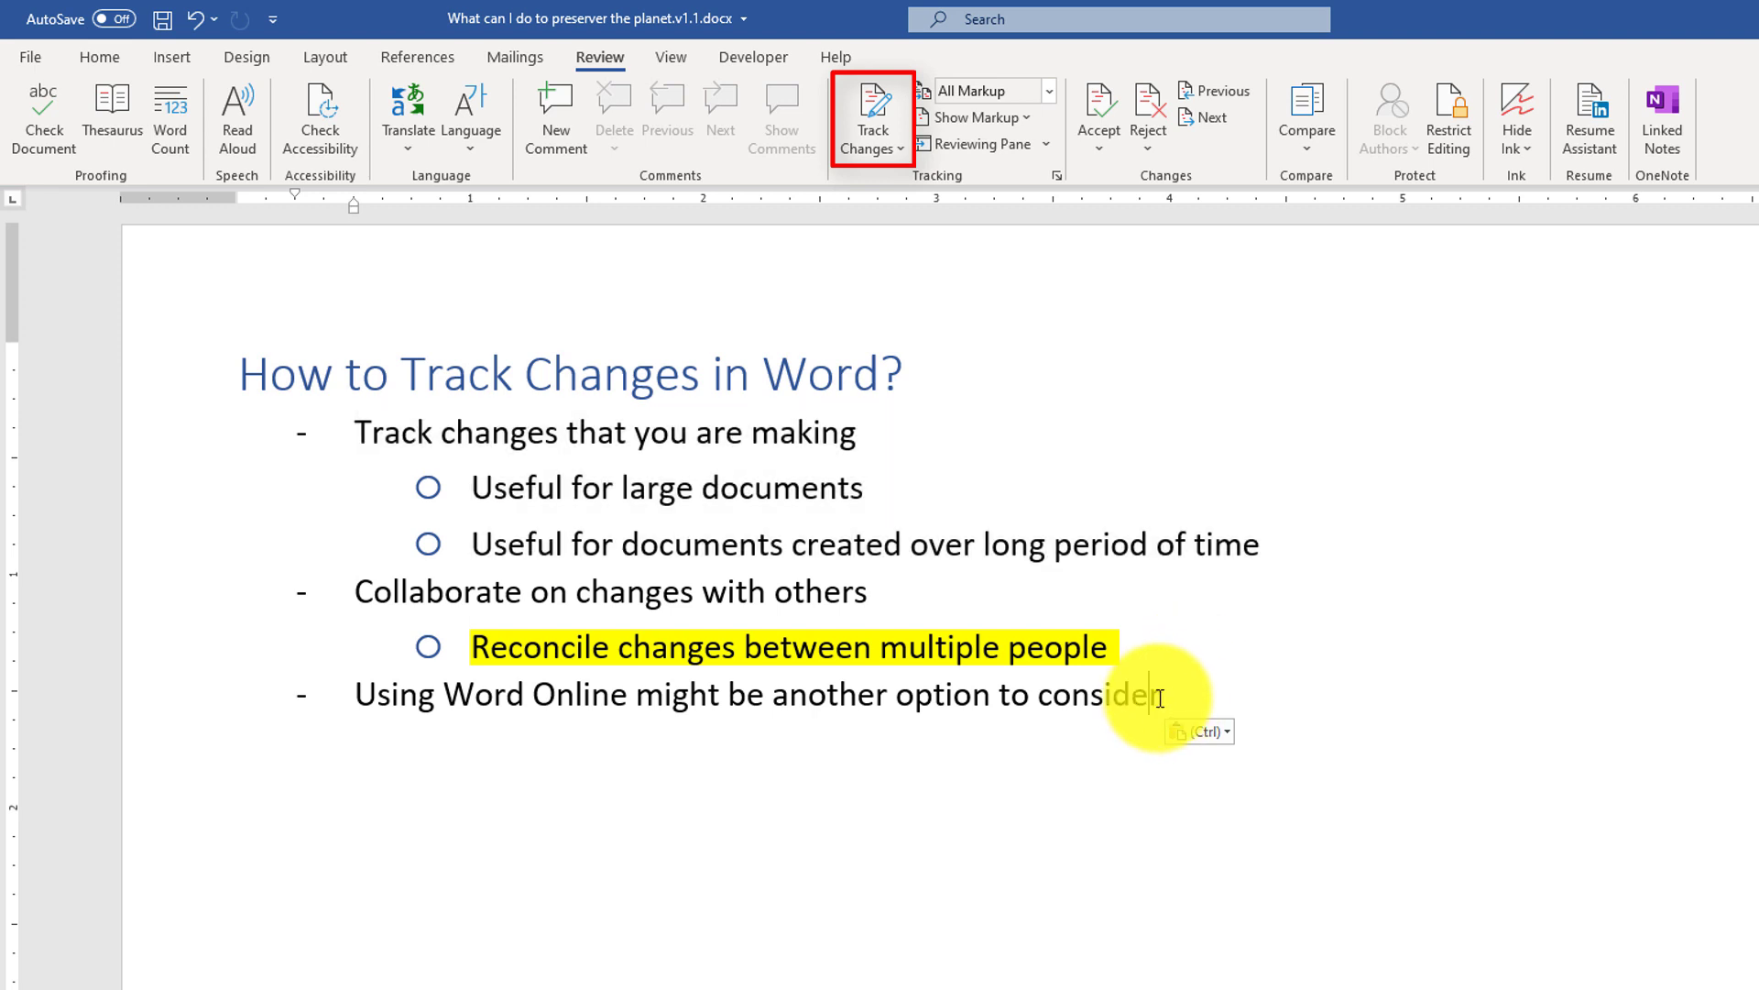
drag(1159, 698, 264, 697)
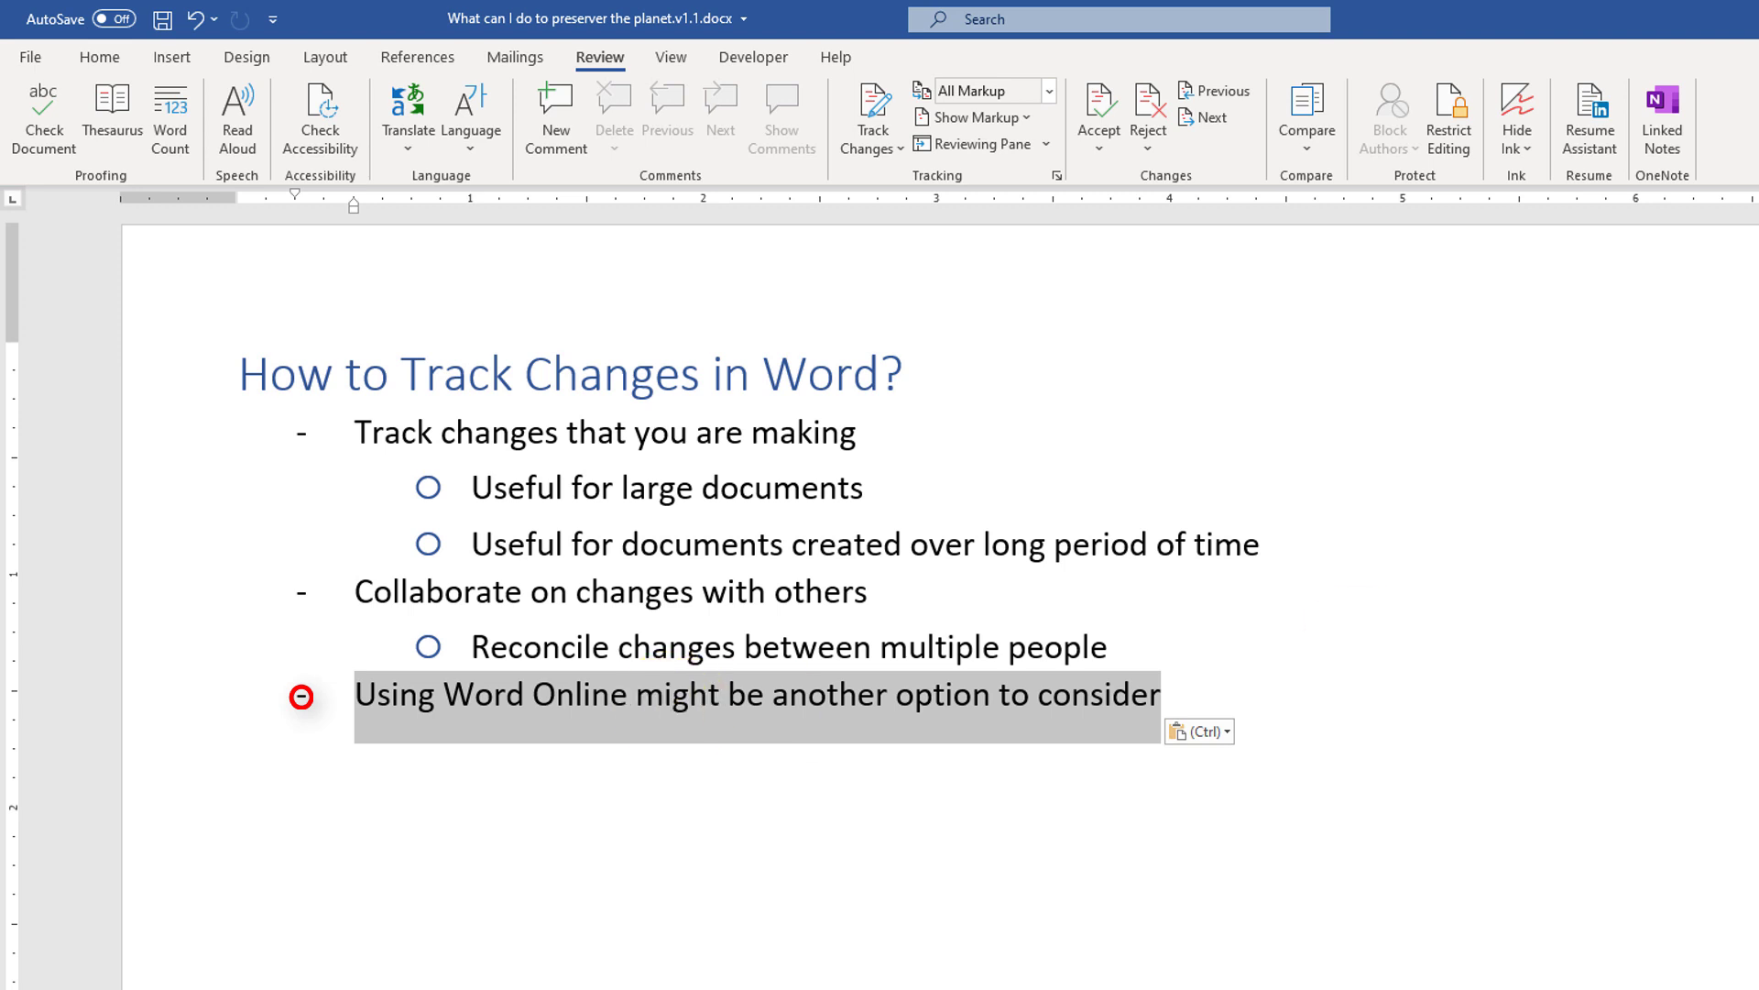
key(ctrl+z)
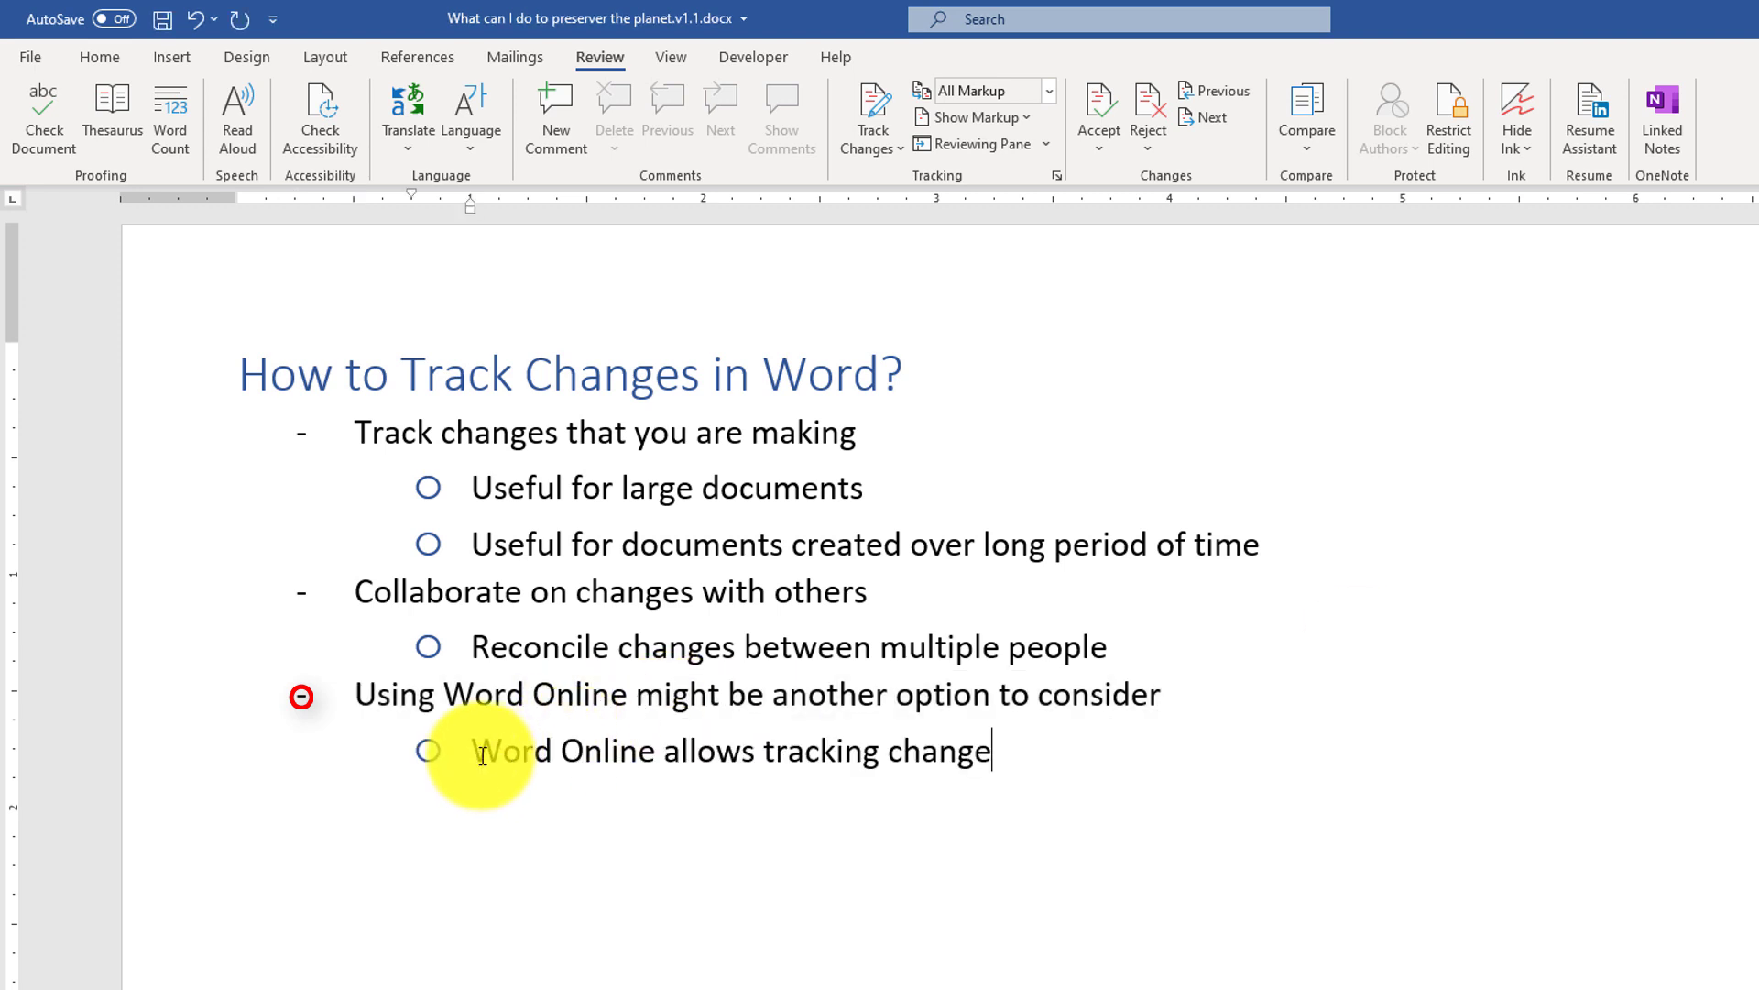
drag(750, 752, 1044, 794)
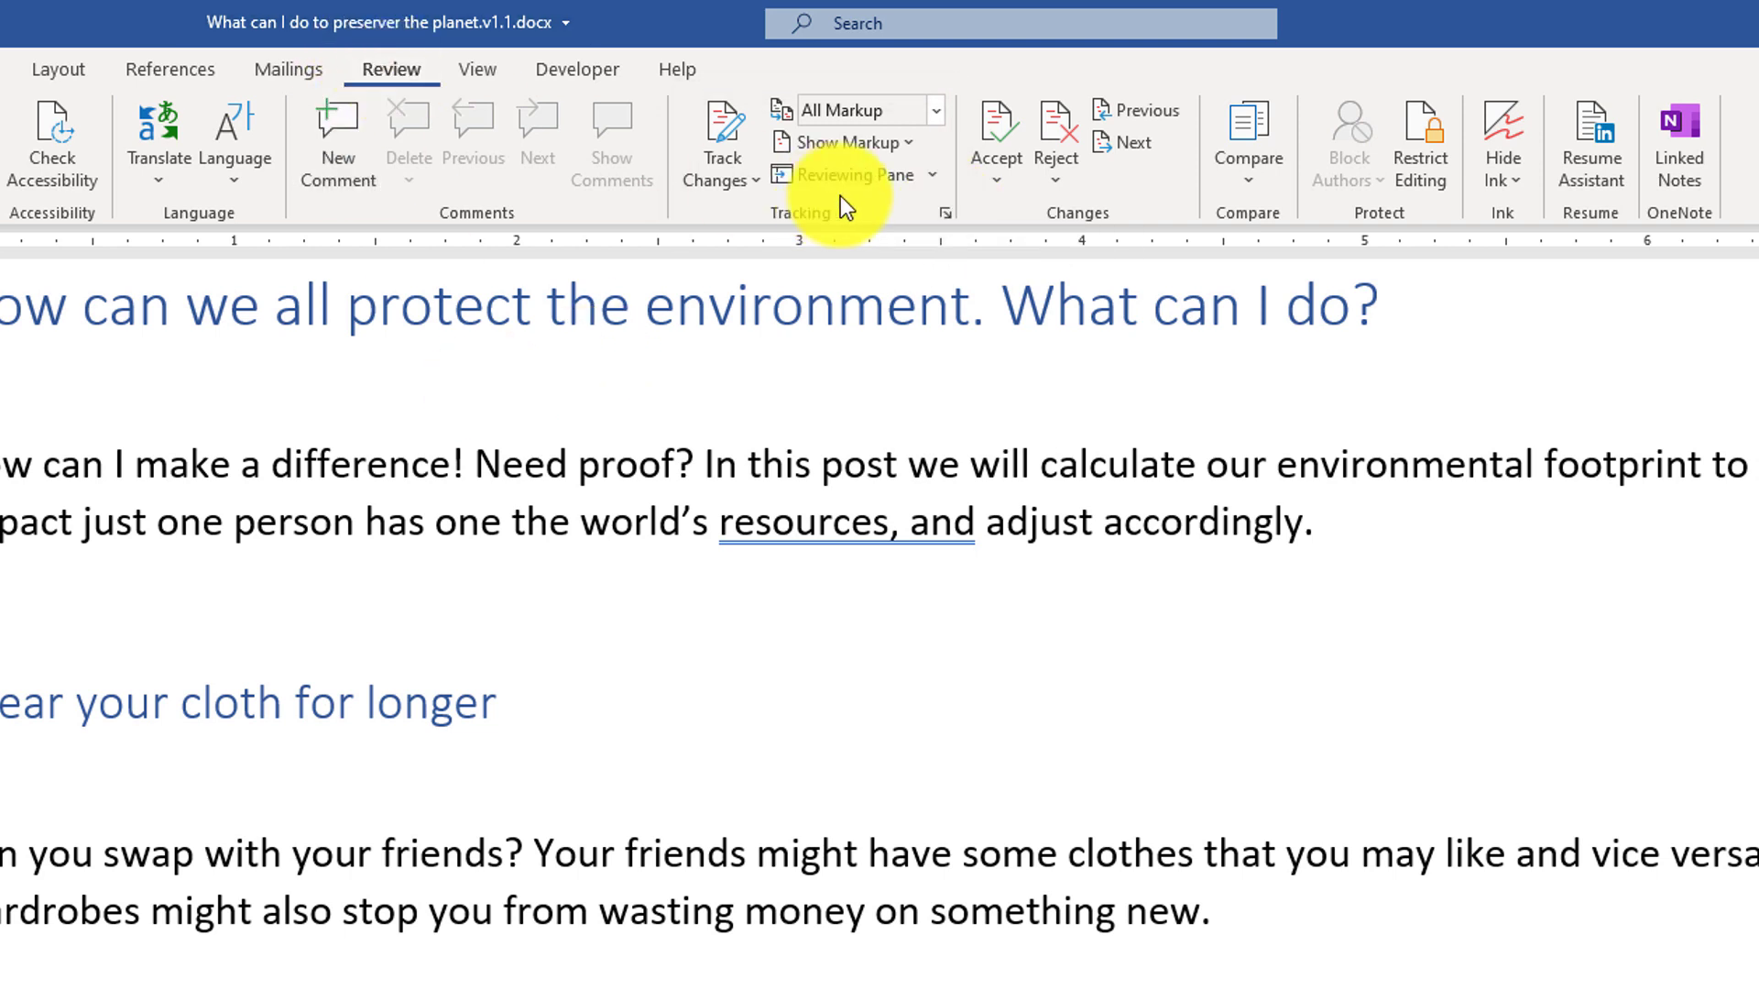
Confirm Track Changes Options, then switch Track Changes on for the environment blog.
click(941, 216)
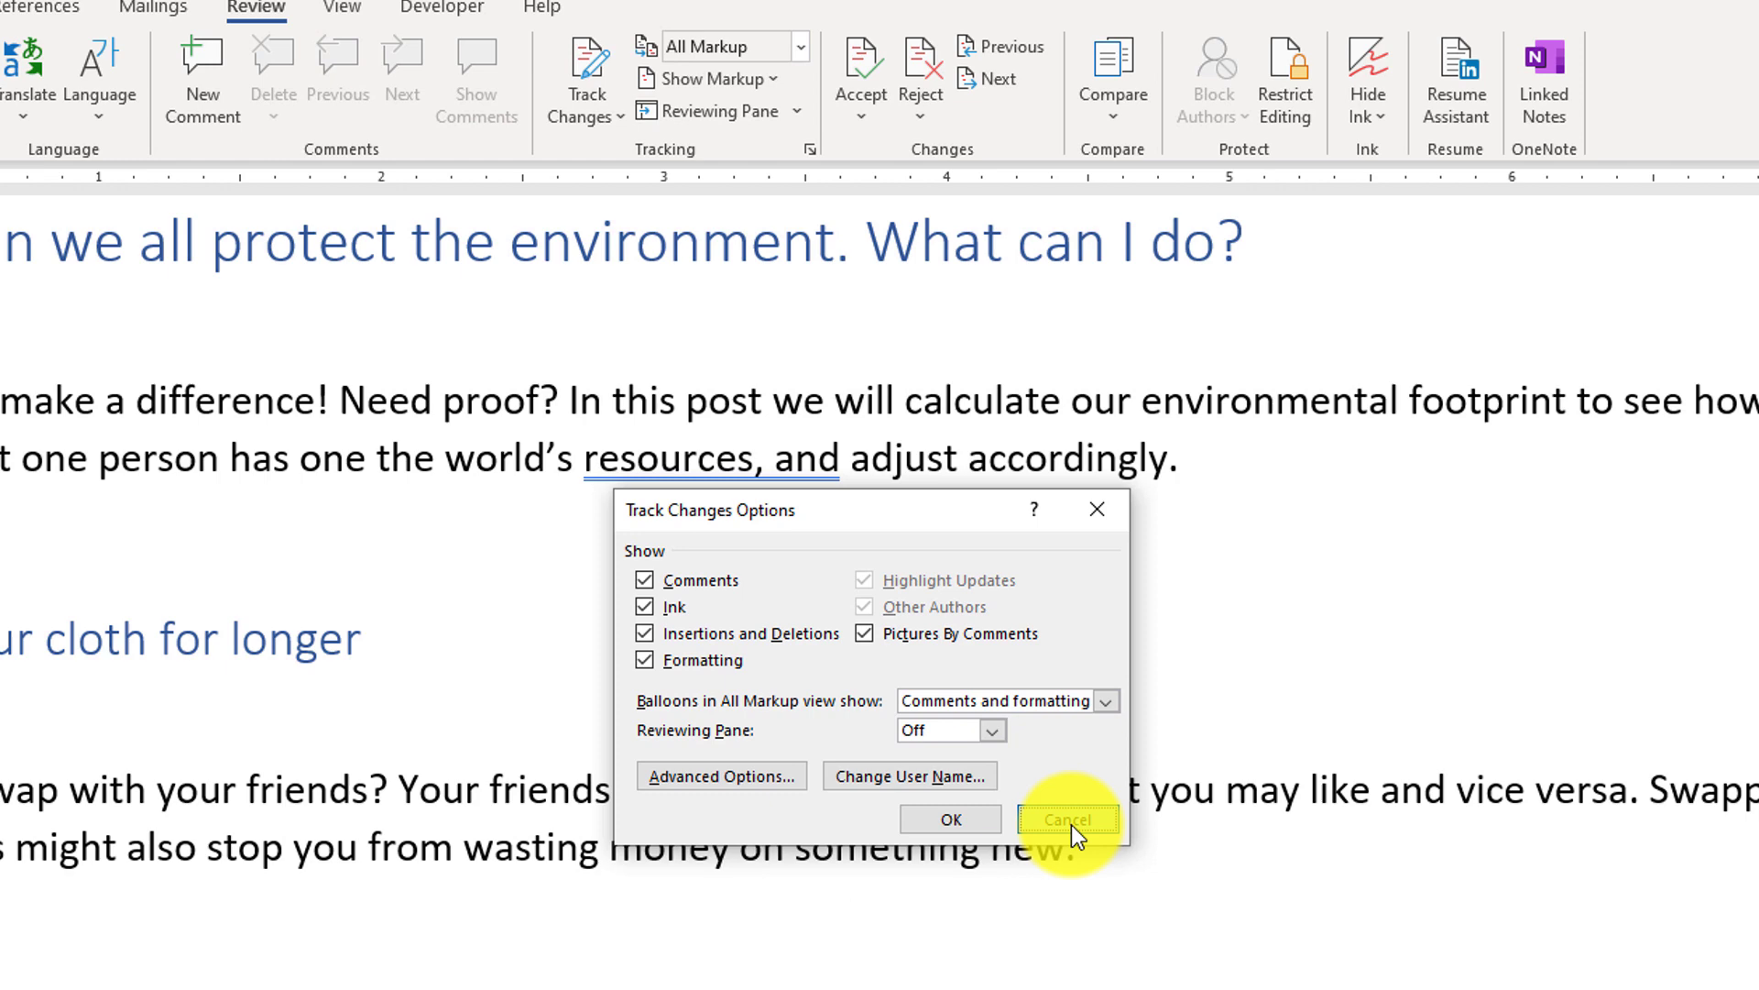
click(874, 648)
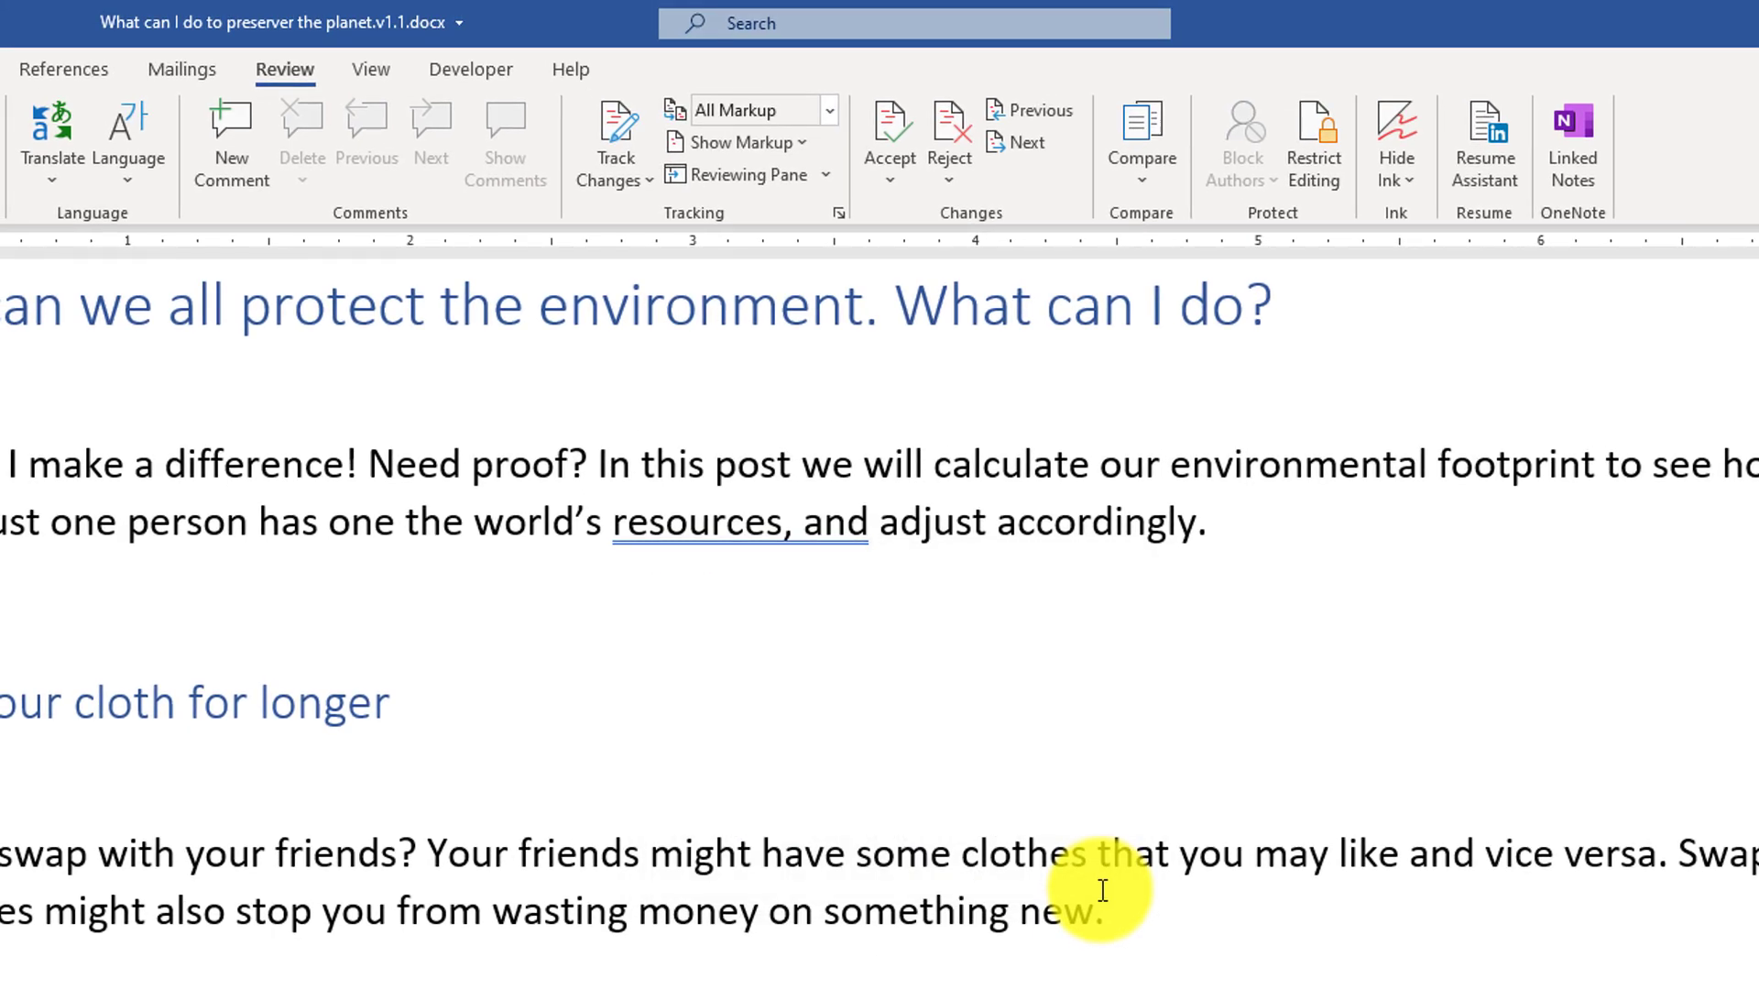
click(647, 180)
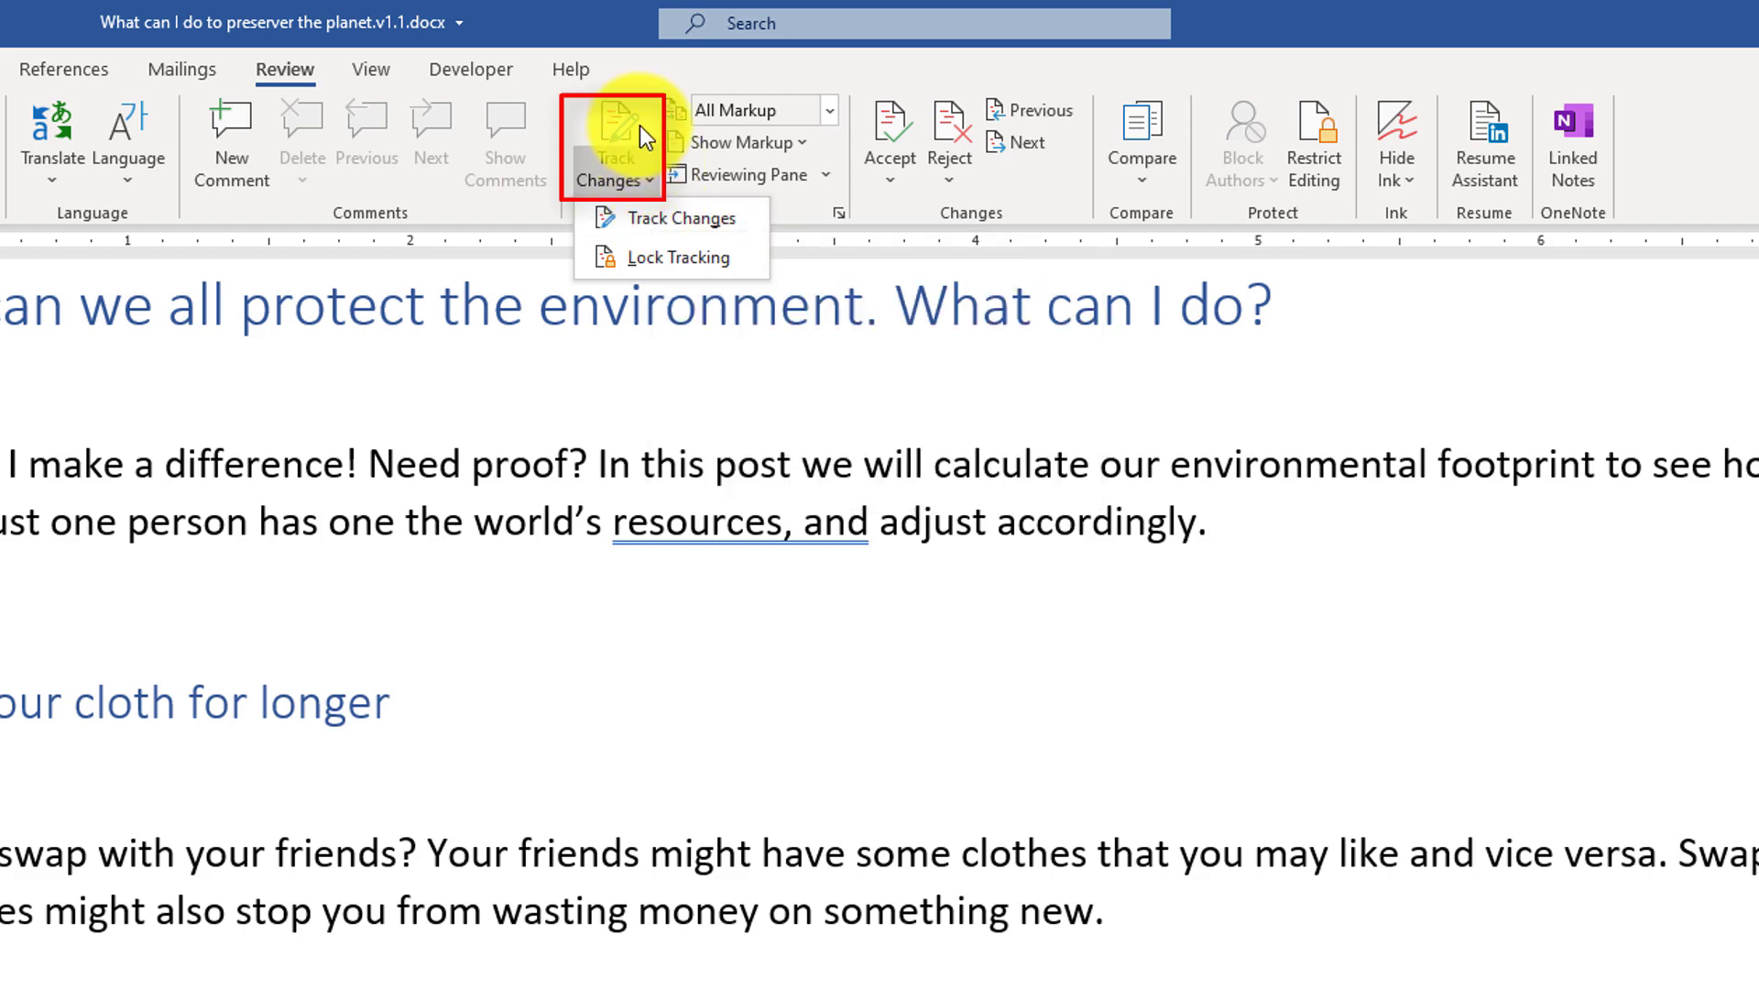
click(681, 220)
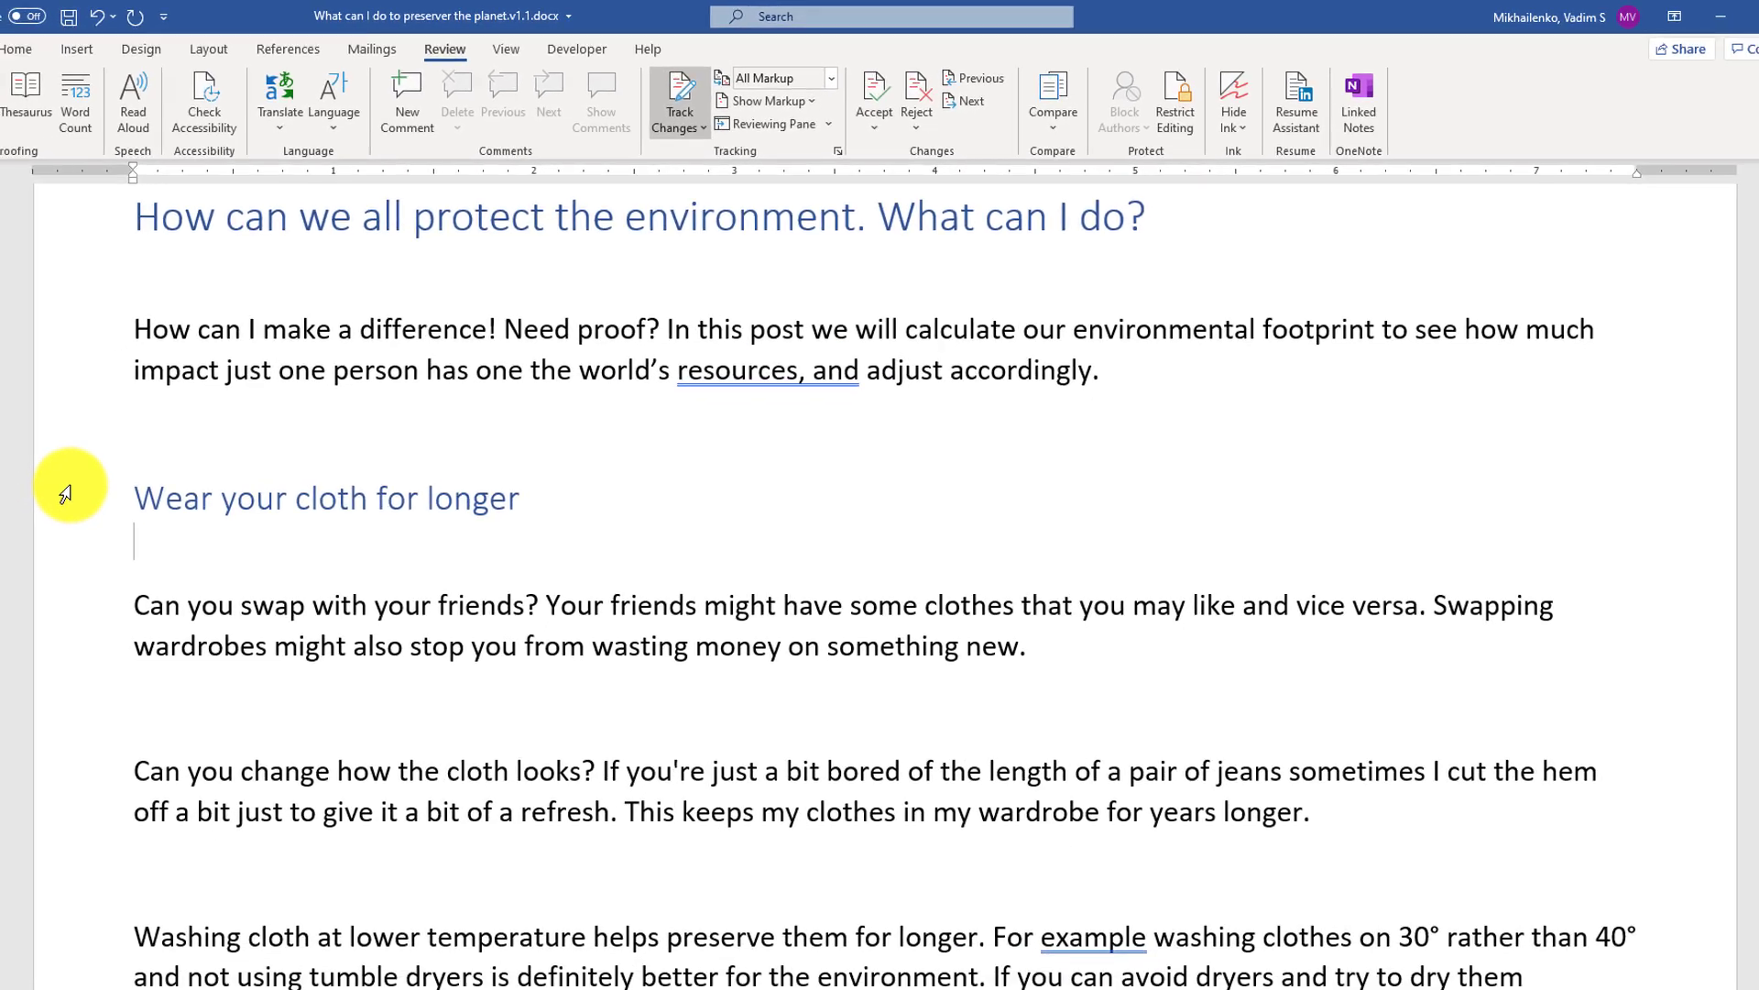
Paste the two fast-fashion paragraphs under 'Wear your cloth for longer' and change 'friends?' to 'friends.'.
text(Fast Fashion contributes to 10% of the pollution on the planet. Would you consider not purchase new cloth unless necessary? Lets looks at below options of what you can do to save the planet Only buy things you really love or need. What if you commit to wearing clothes more than just once or a handful at times. It also ensures you don't waste your money on things that you don't actually love.)
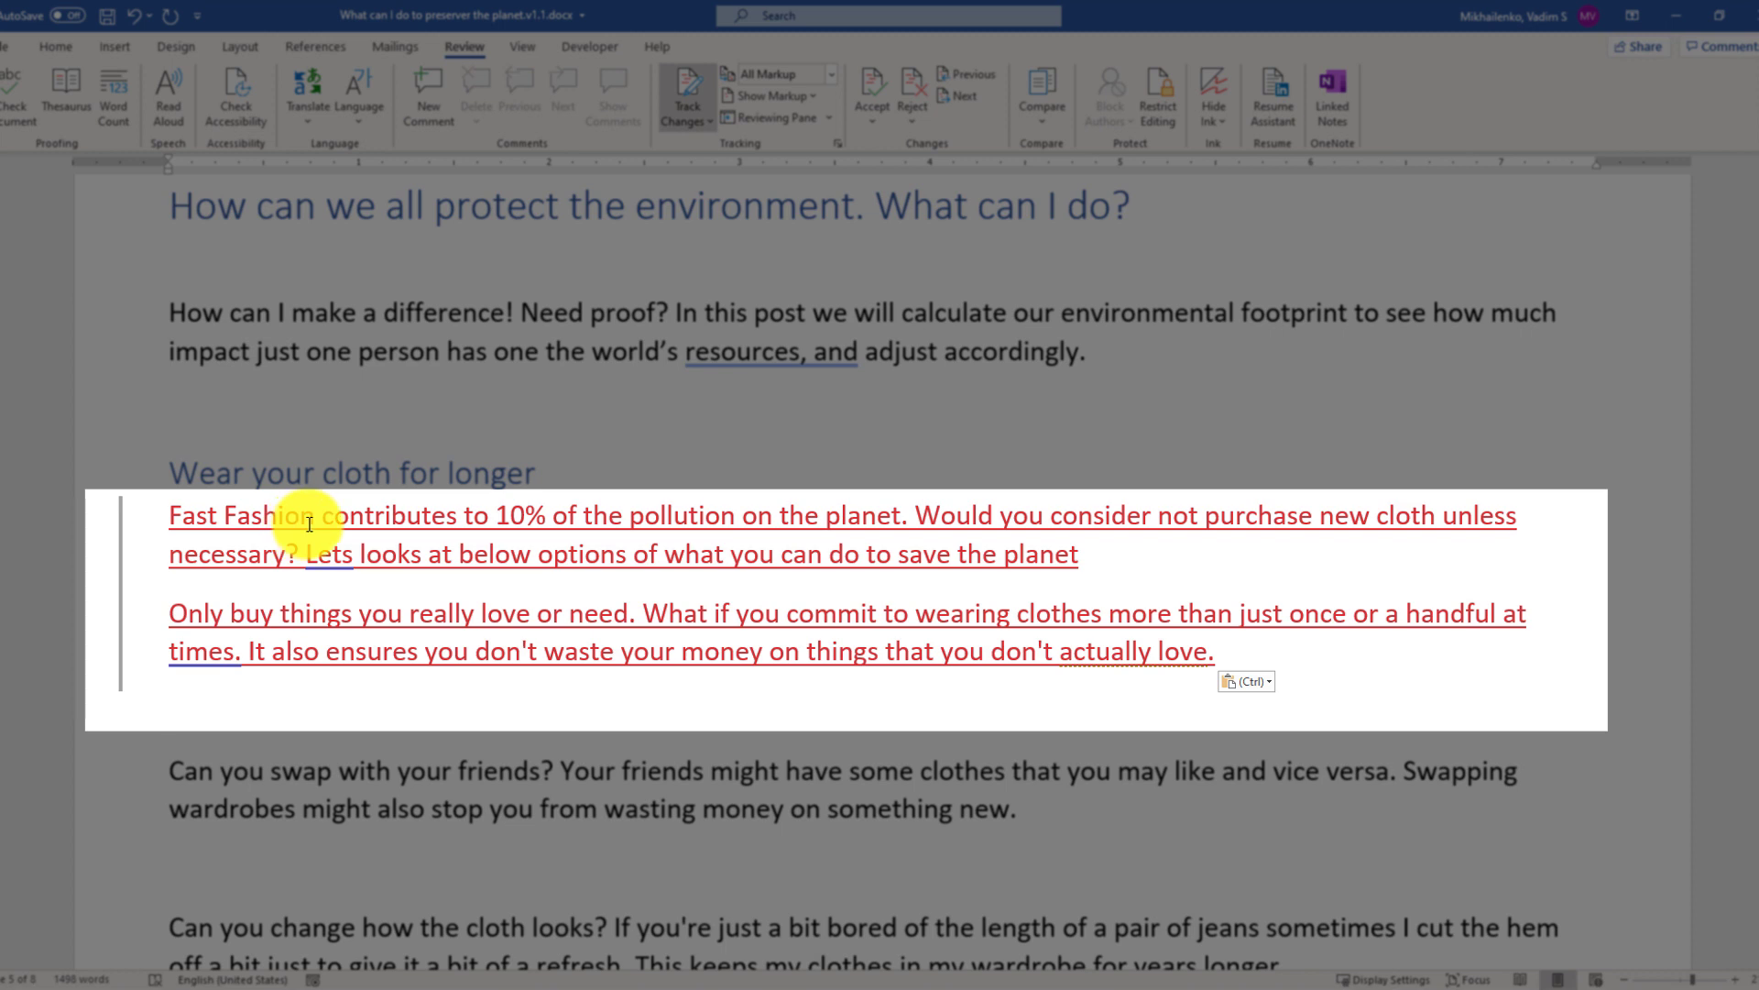
mouse_move(327, 518)
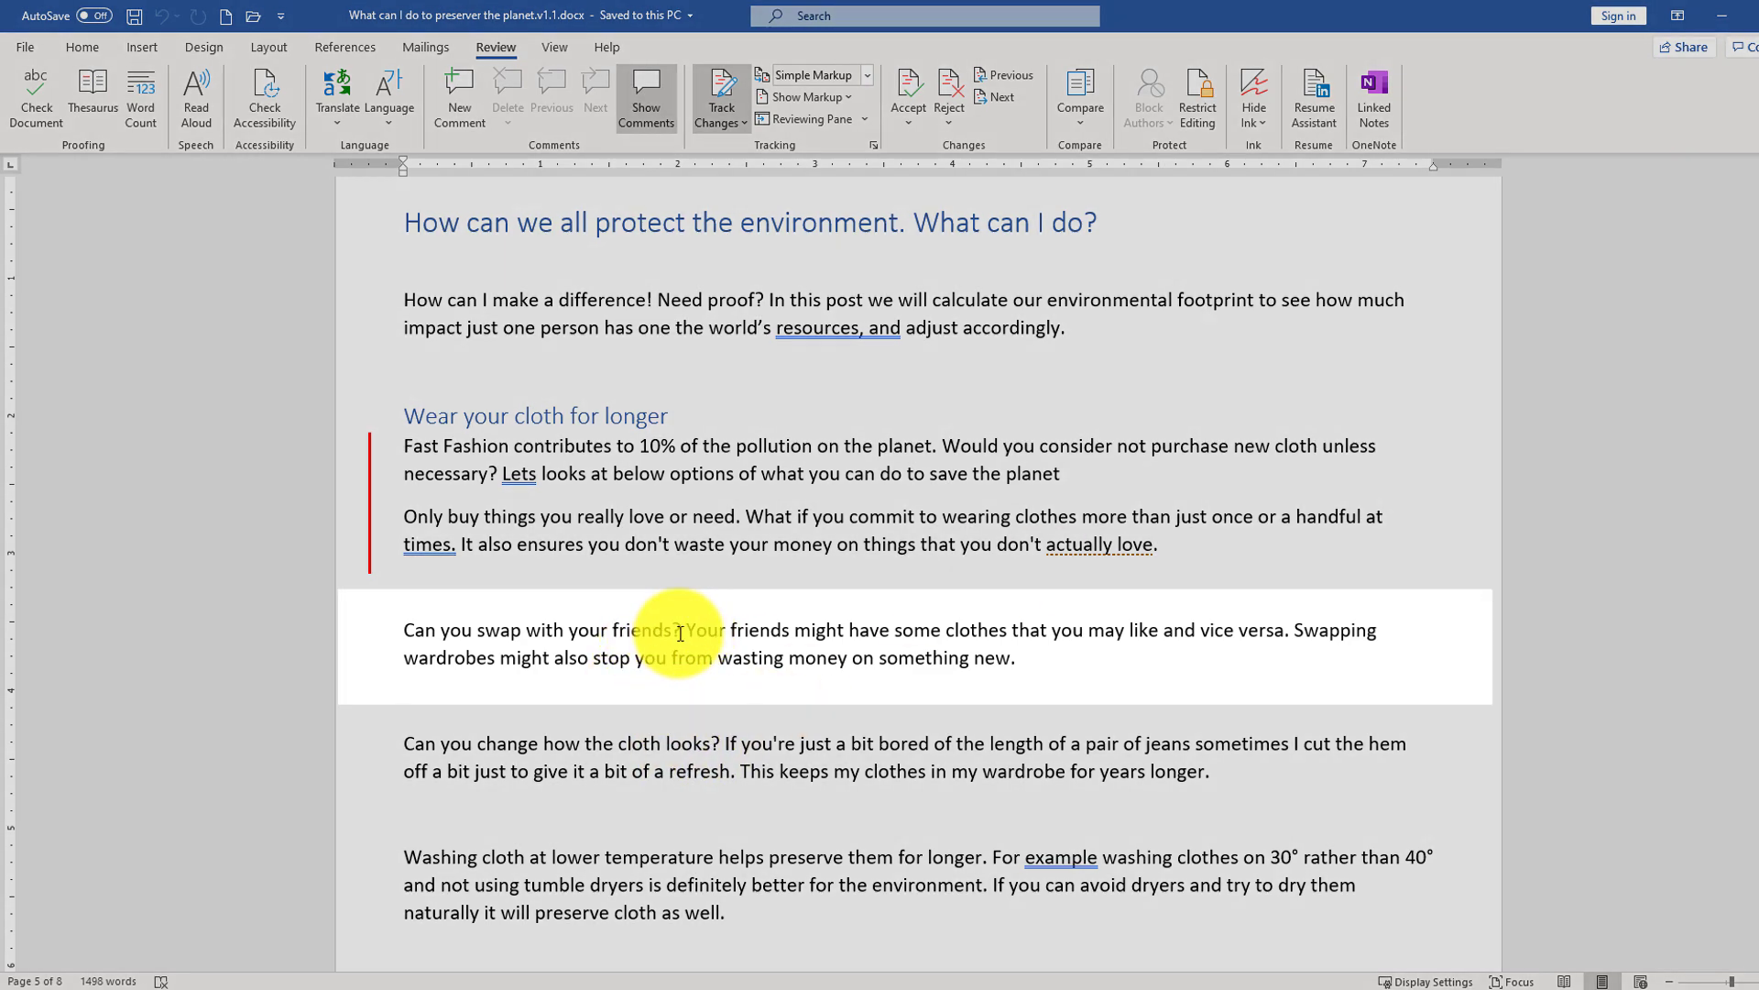
double_click(680, 633)
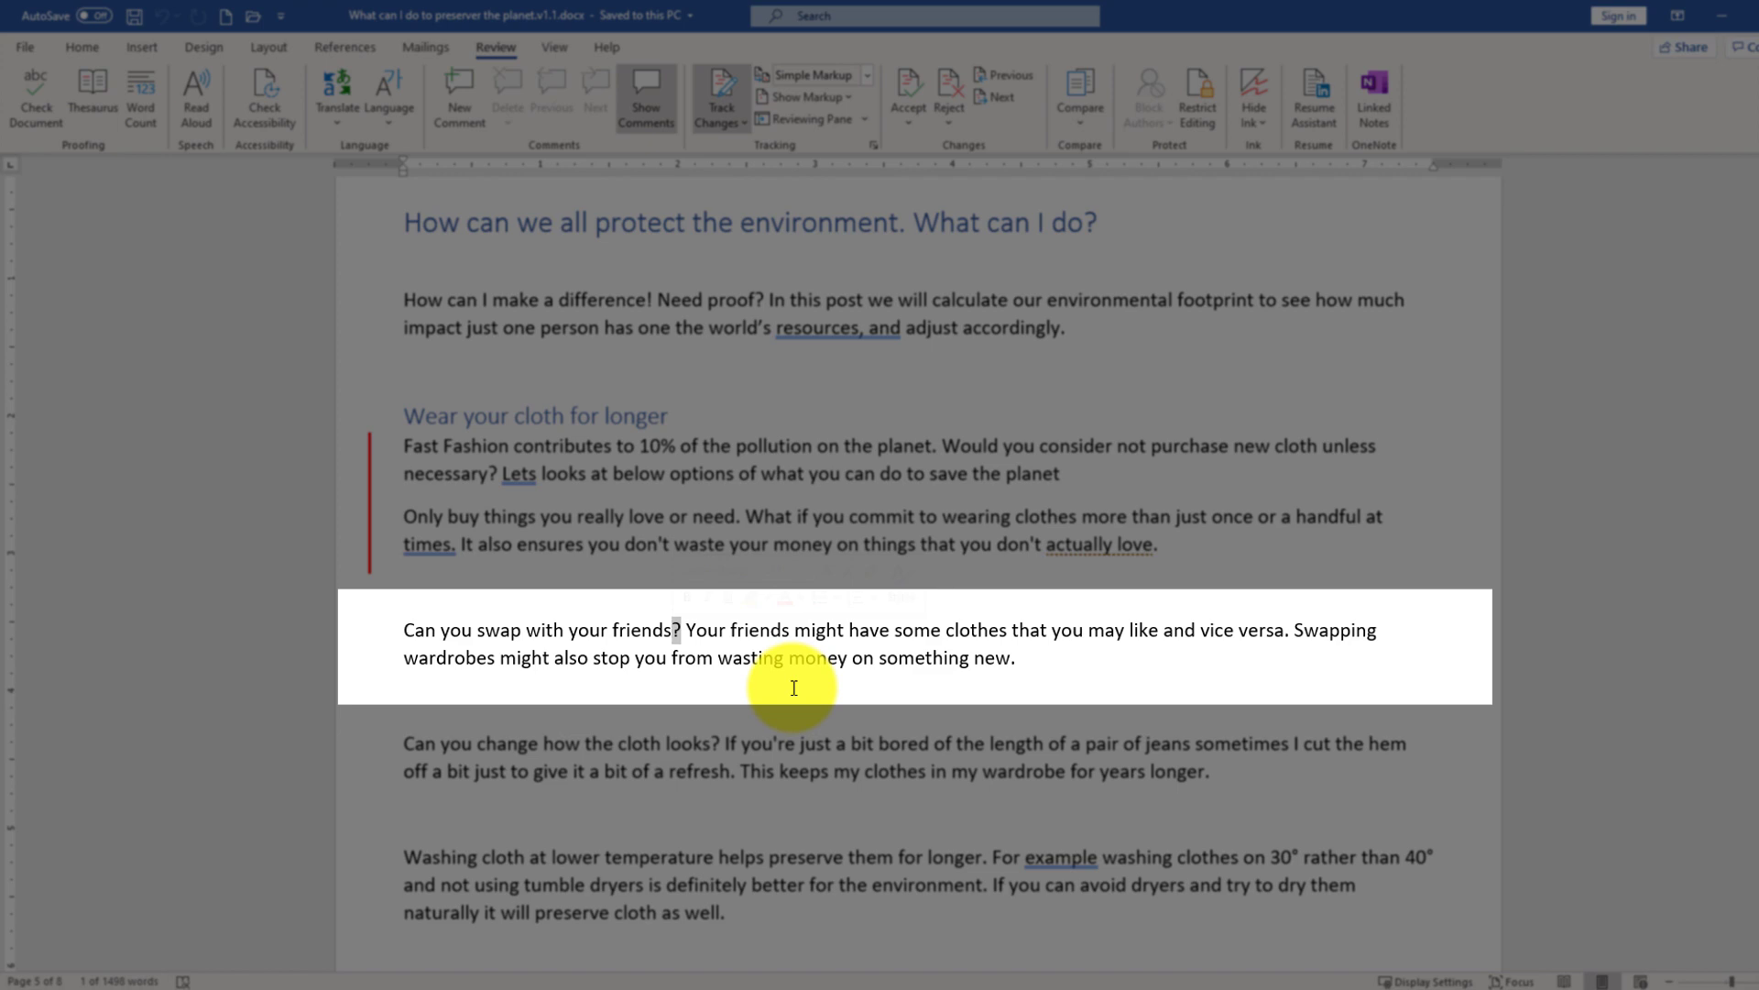
text(.)
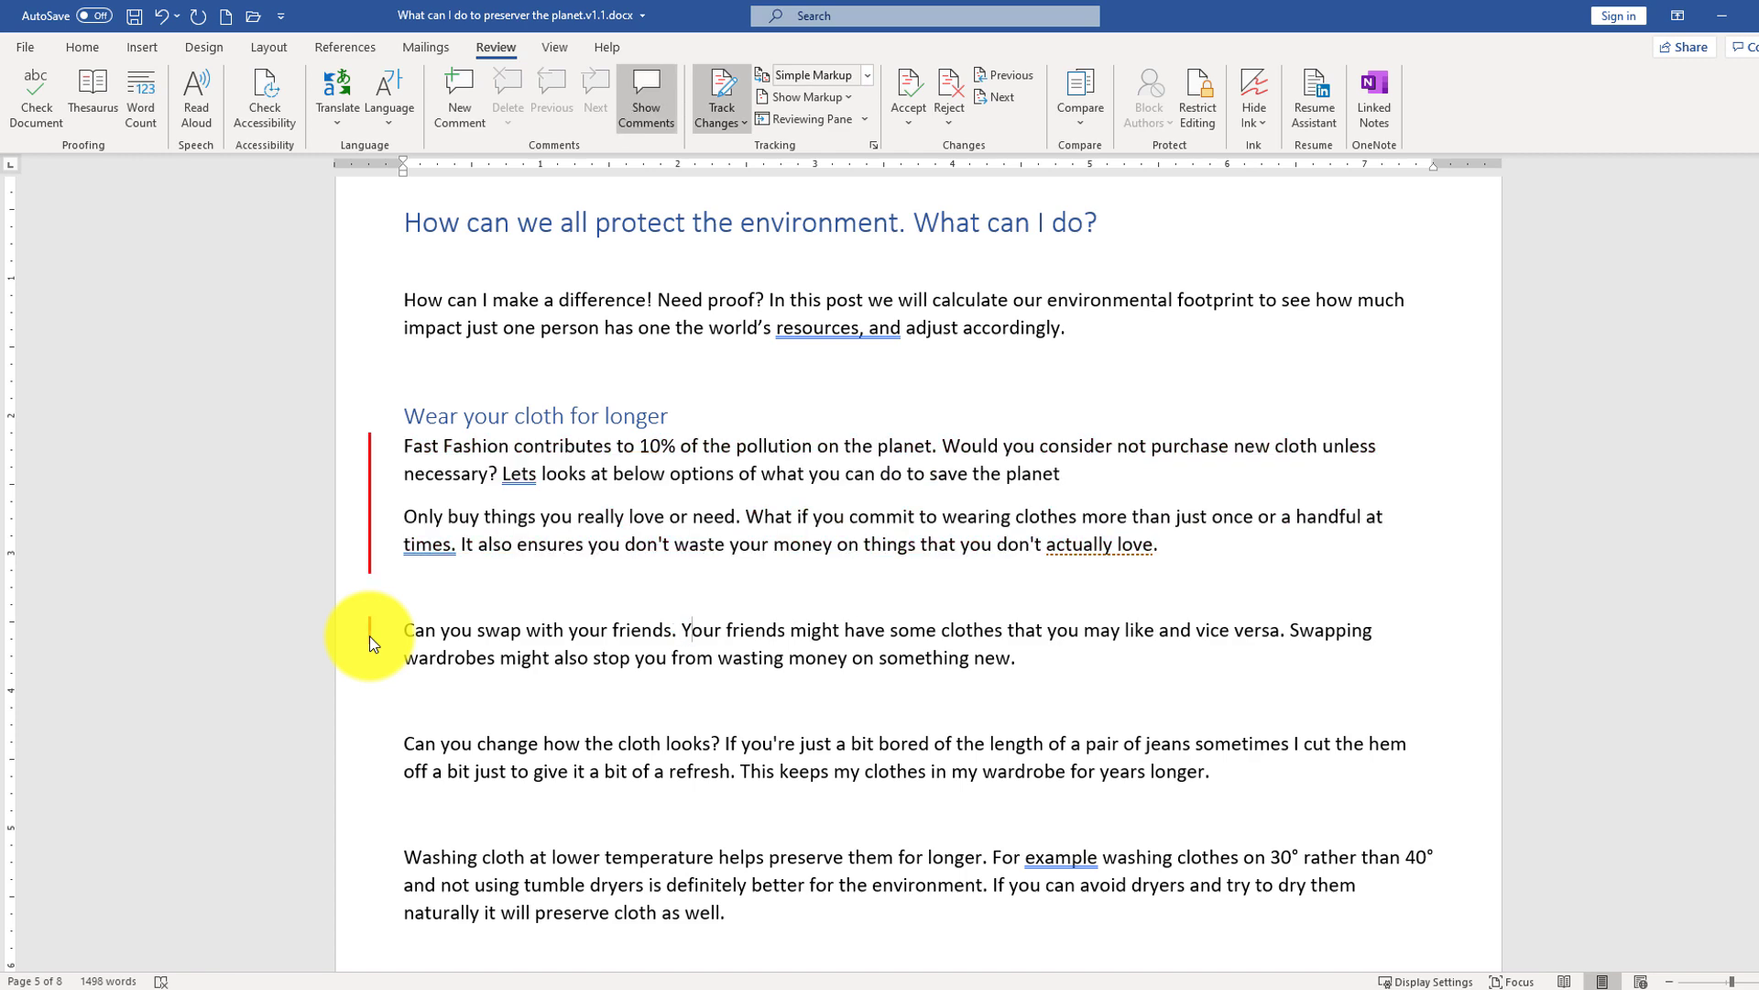
Toggle between All Markup and Simple Markup via the change bars, ending in Simple Markup.
click(370, 632)
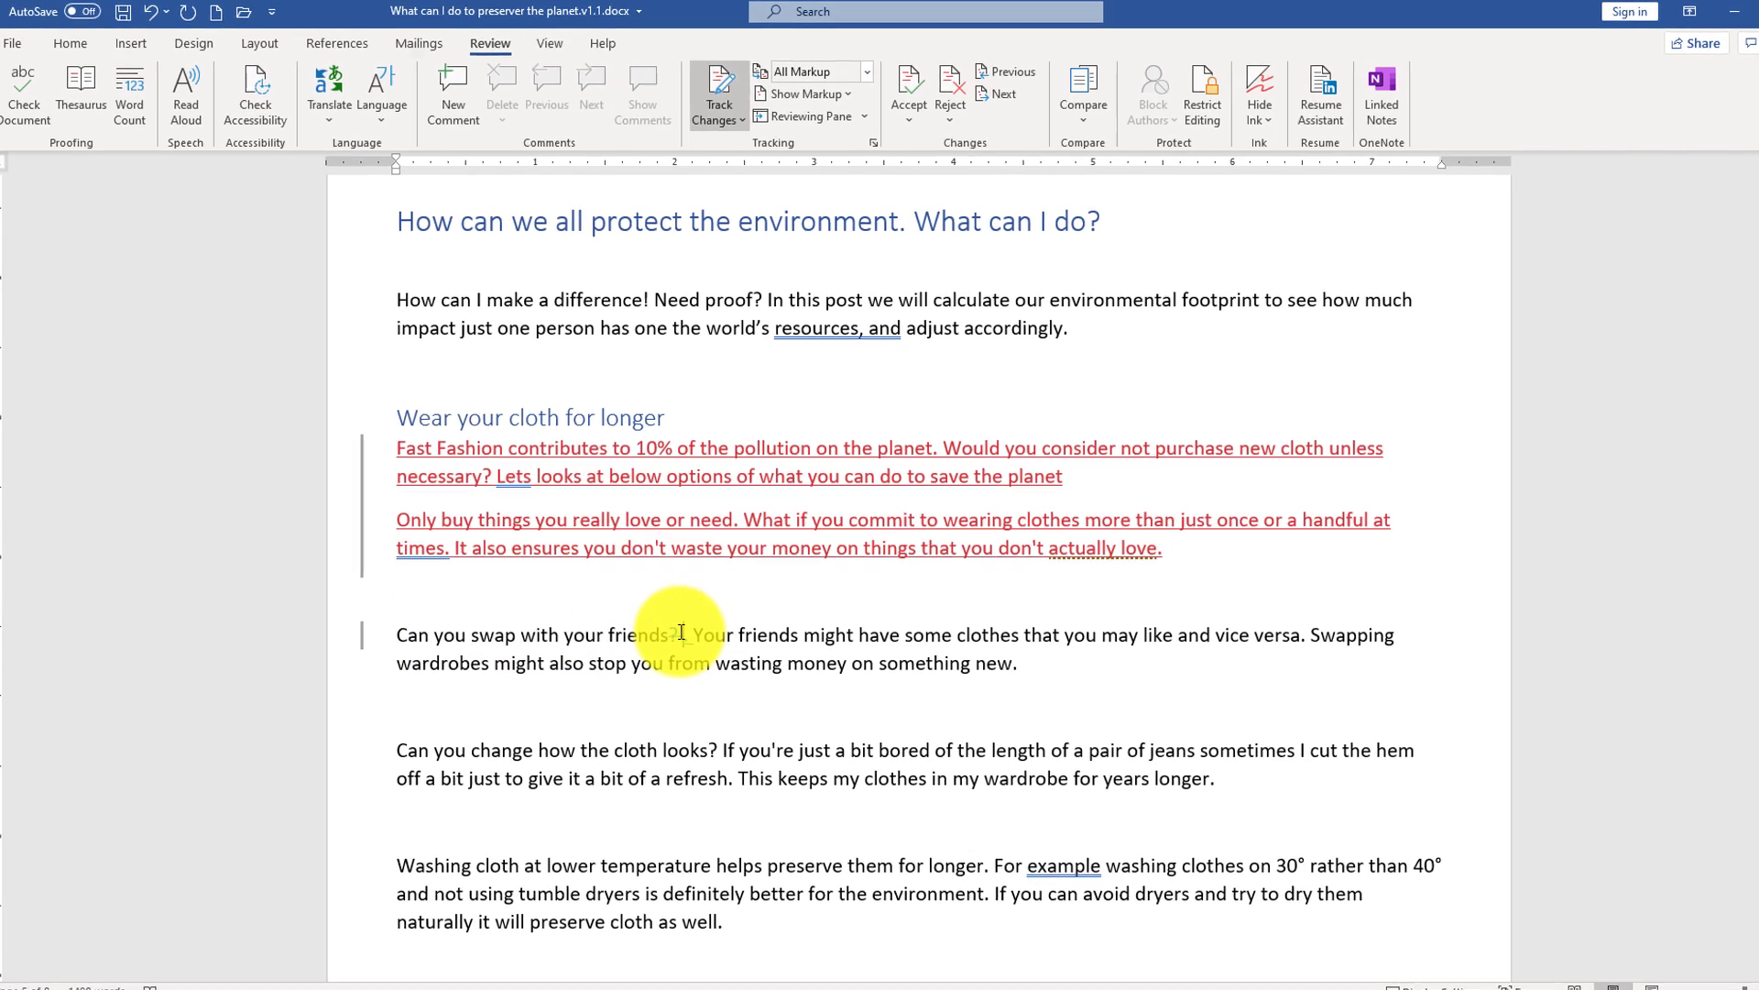
click(355, 642)
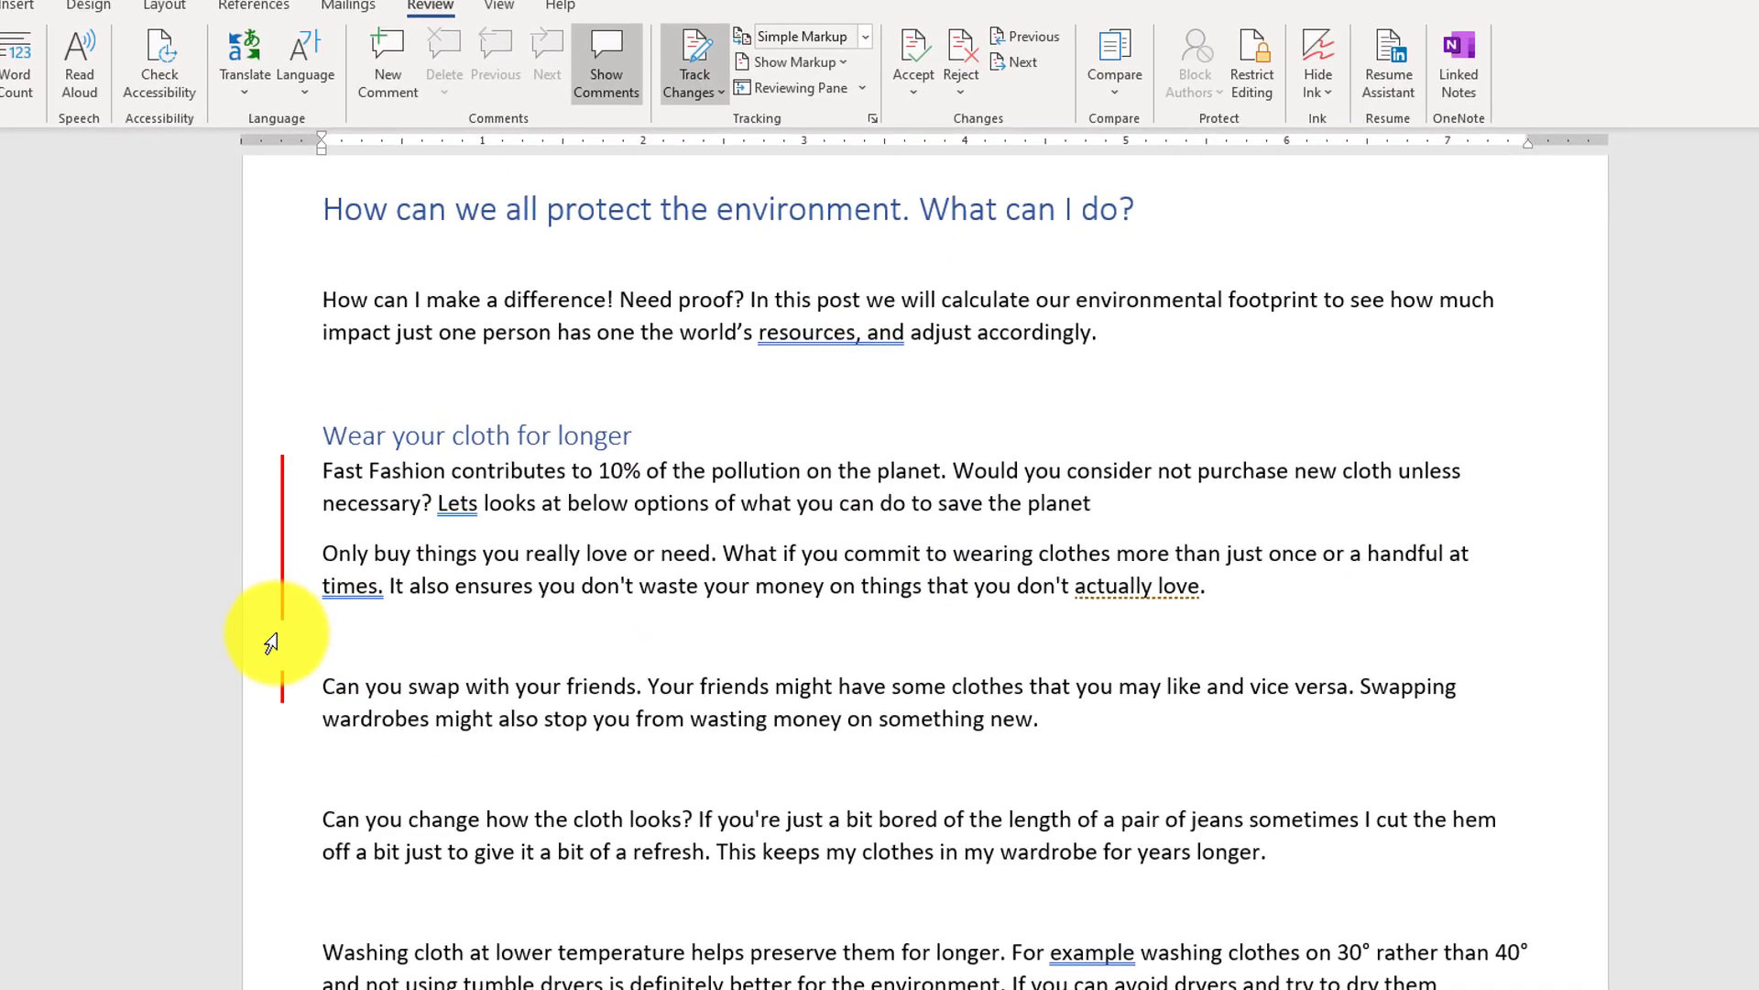
click(276, 610)
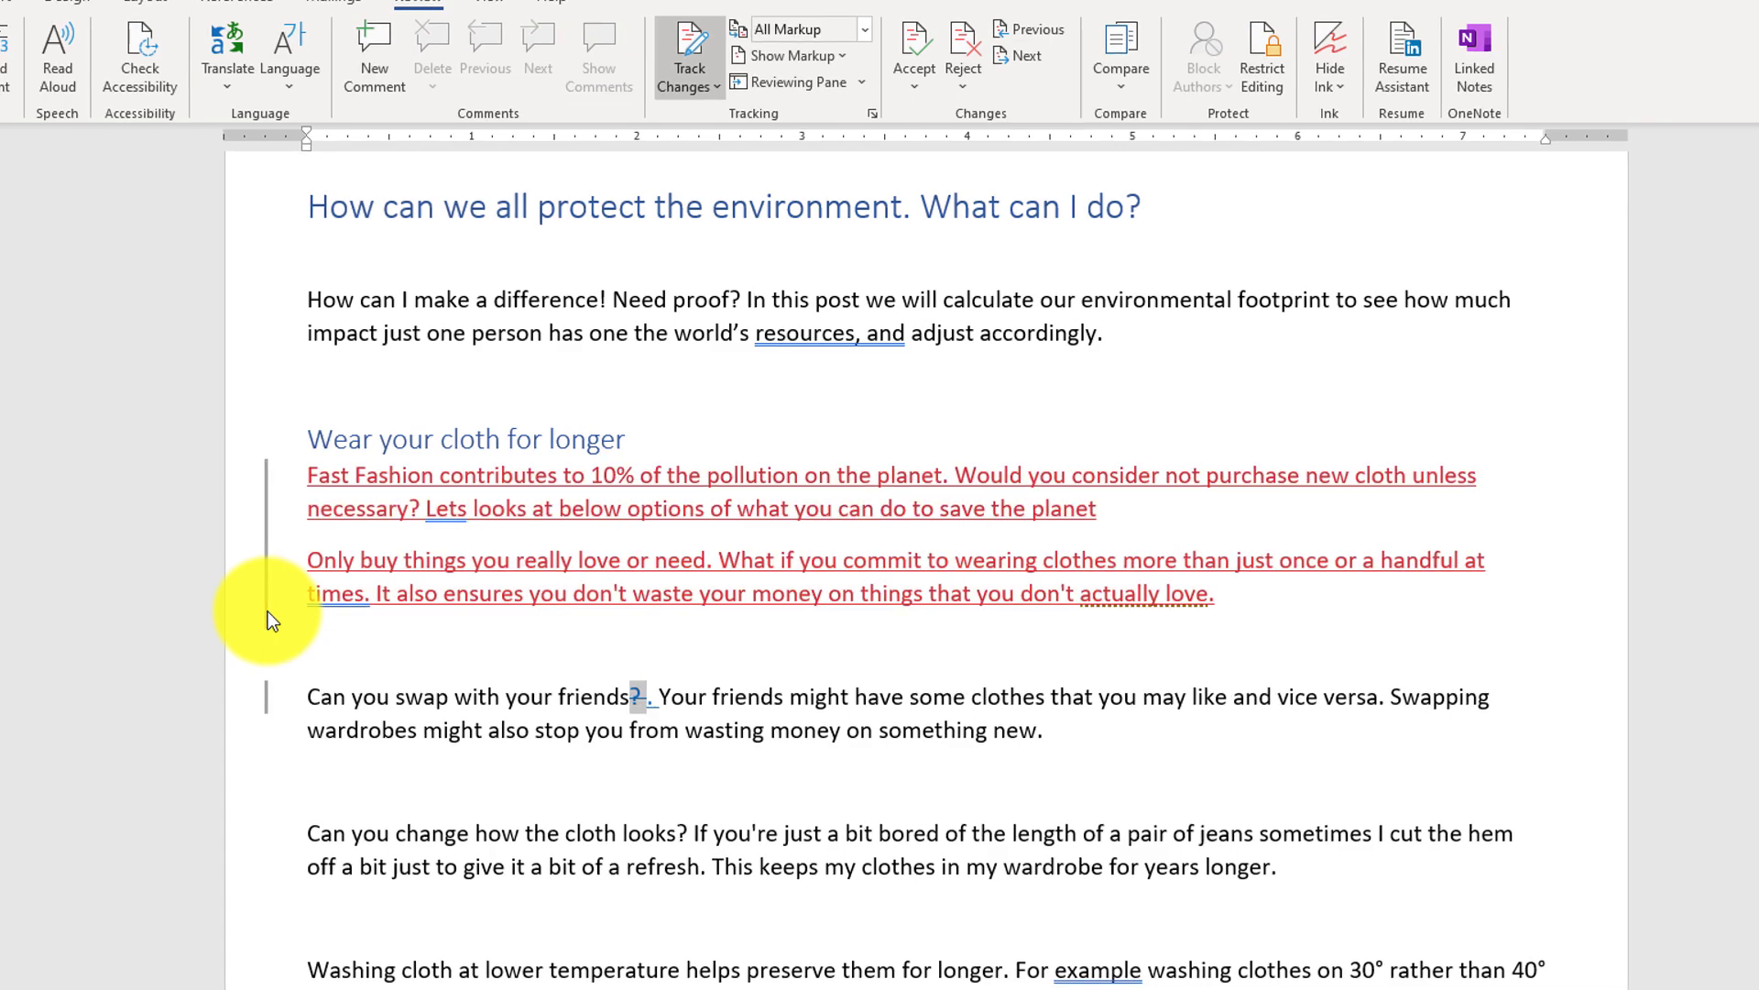
click(267, 612)
click(267, 612)
click(268, 612)
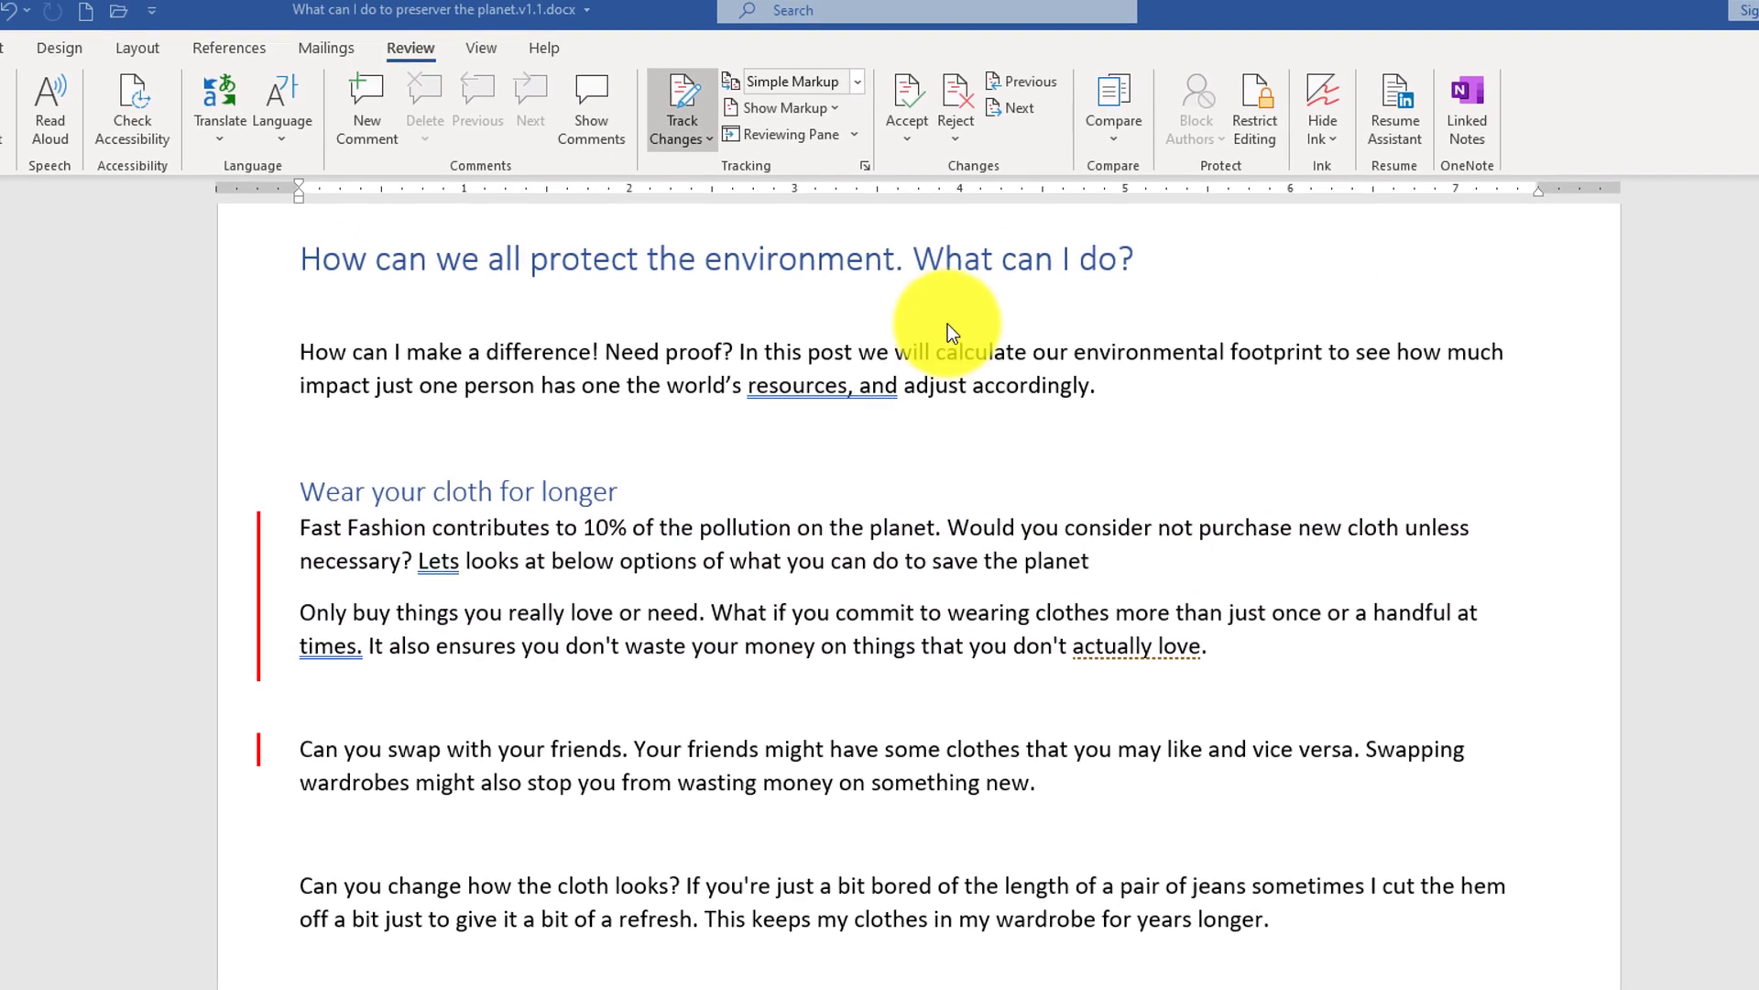
click(855, 92)
click(817, 145)
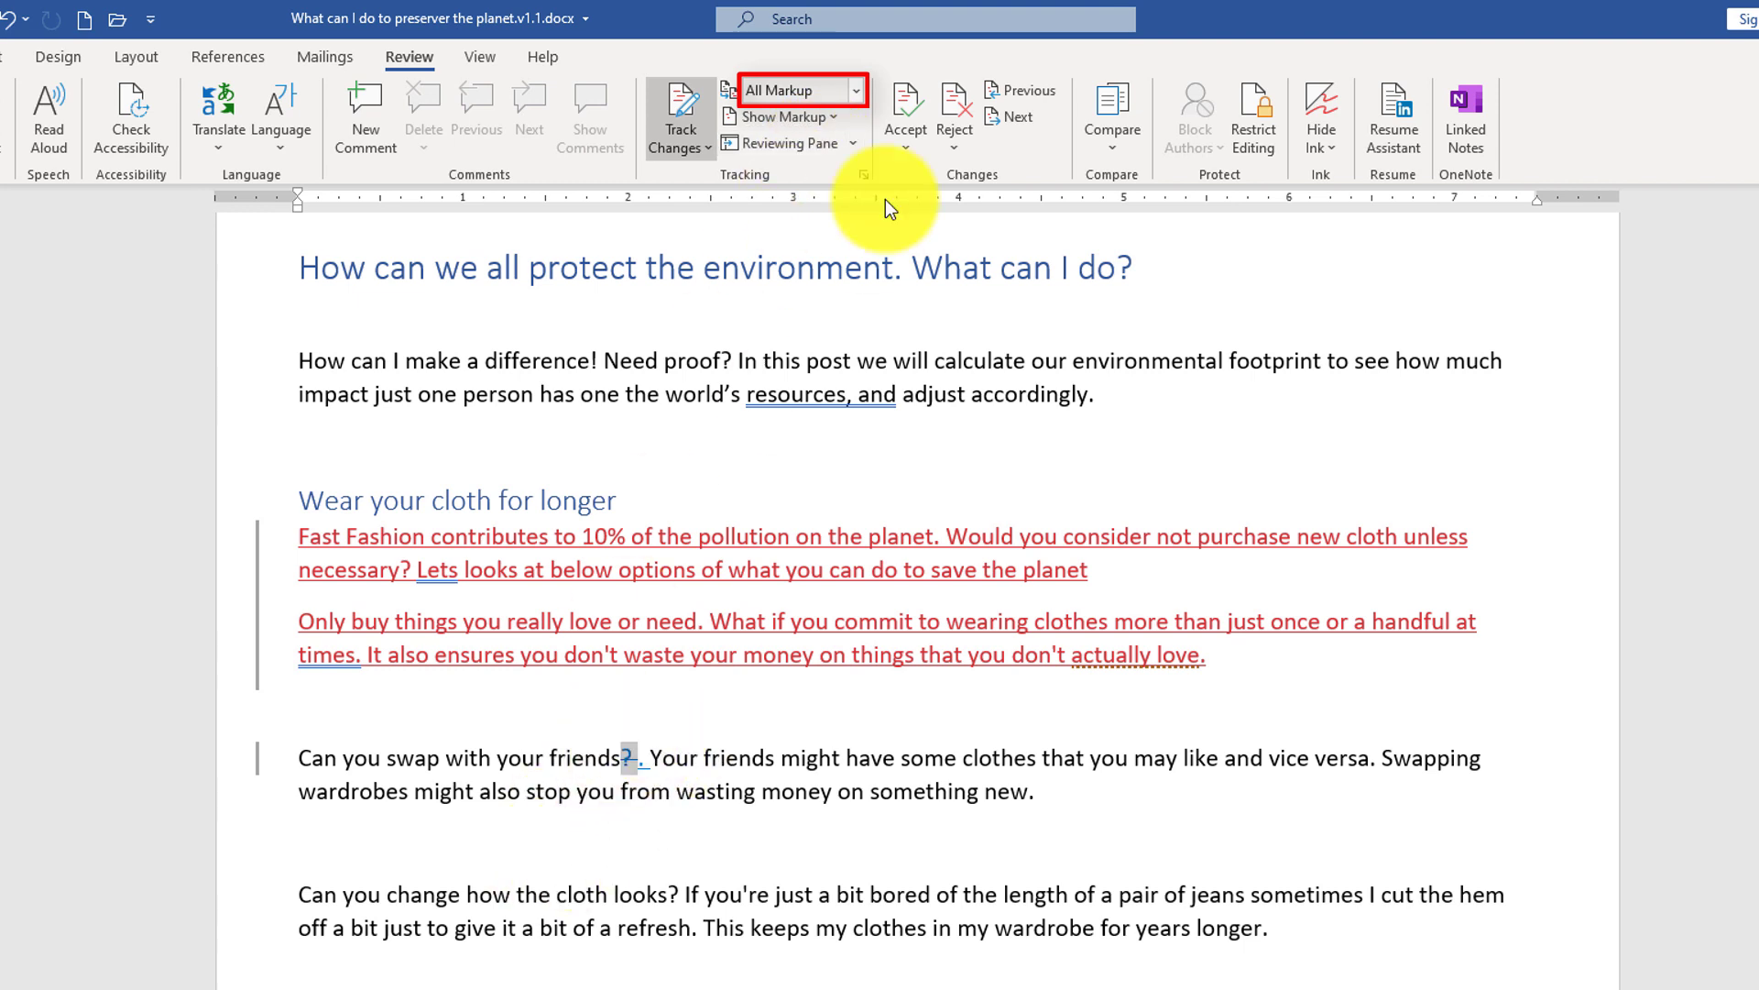
click(857, 92)
click(822, 174)
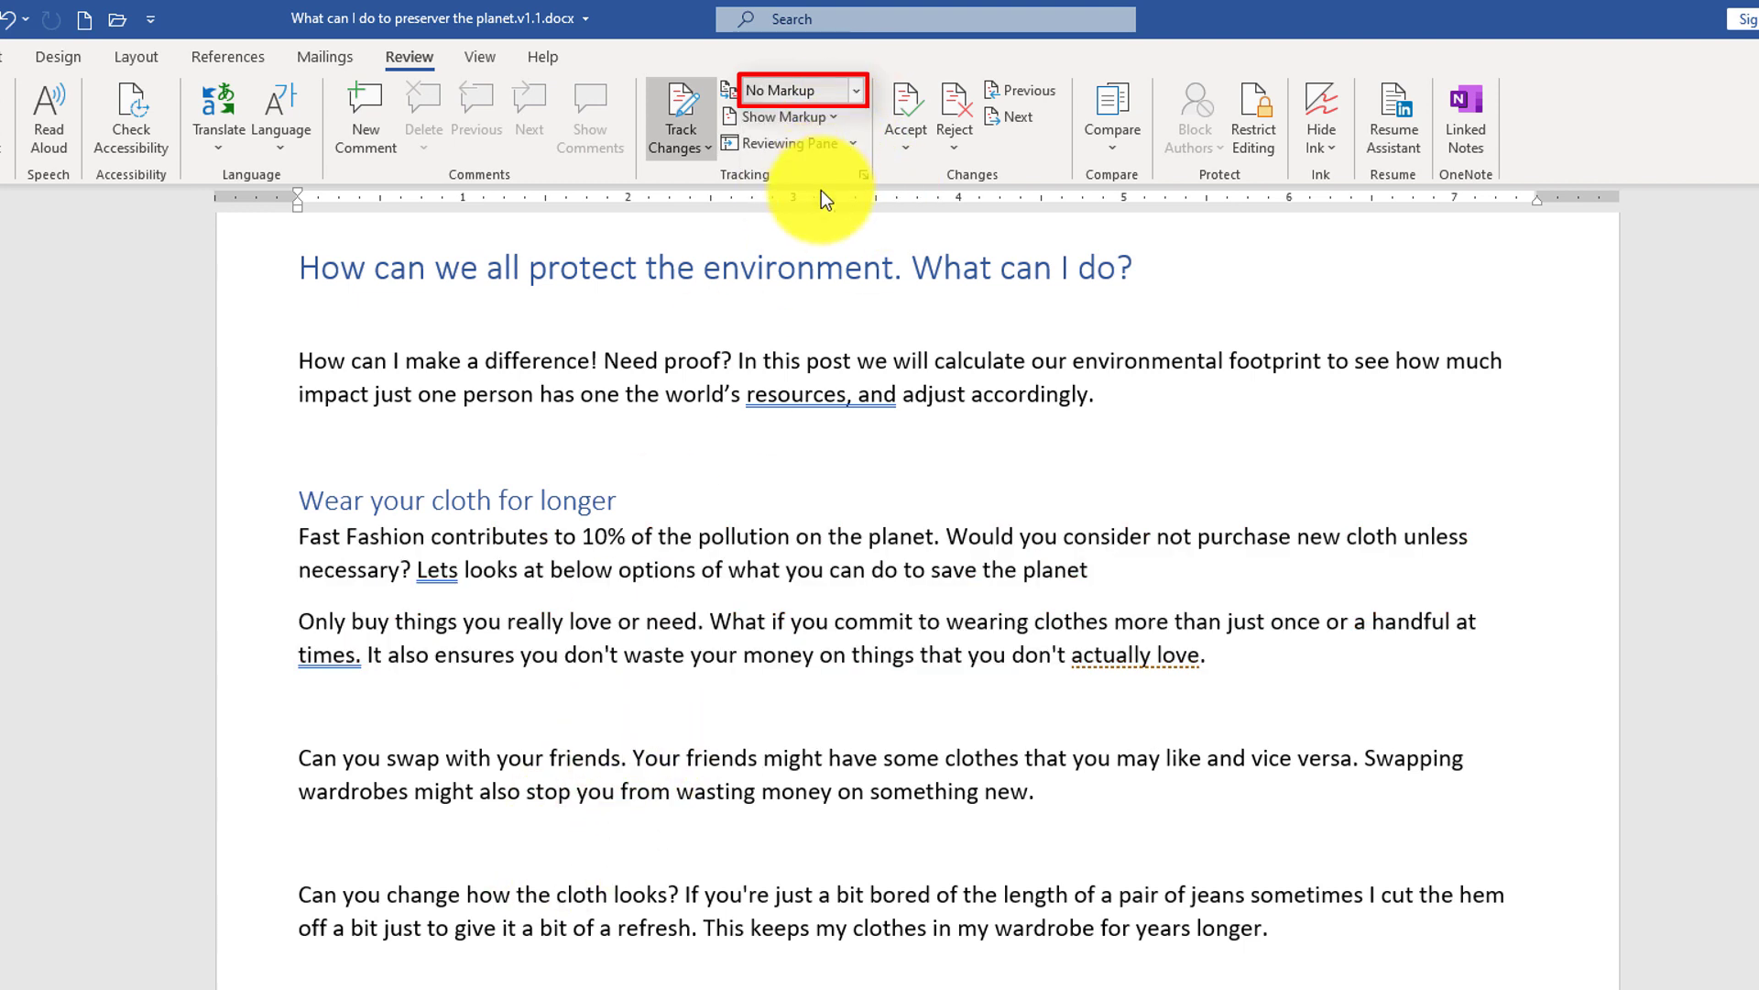
click(857, 90)
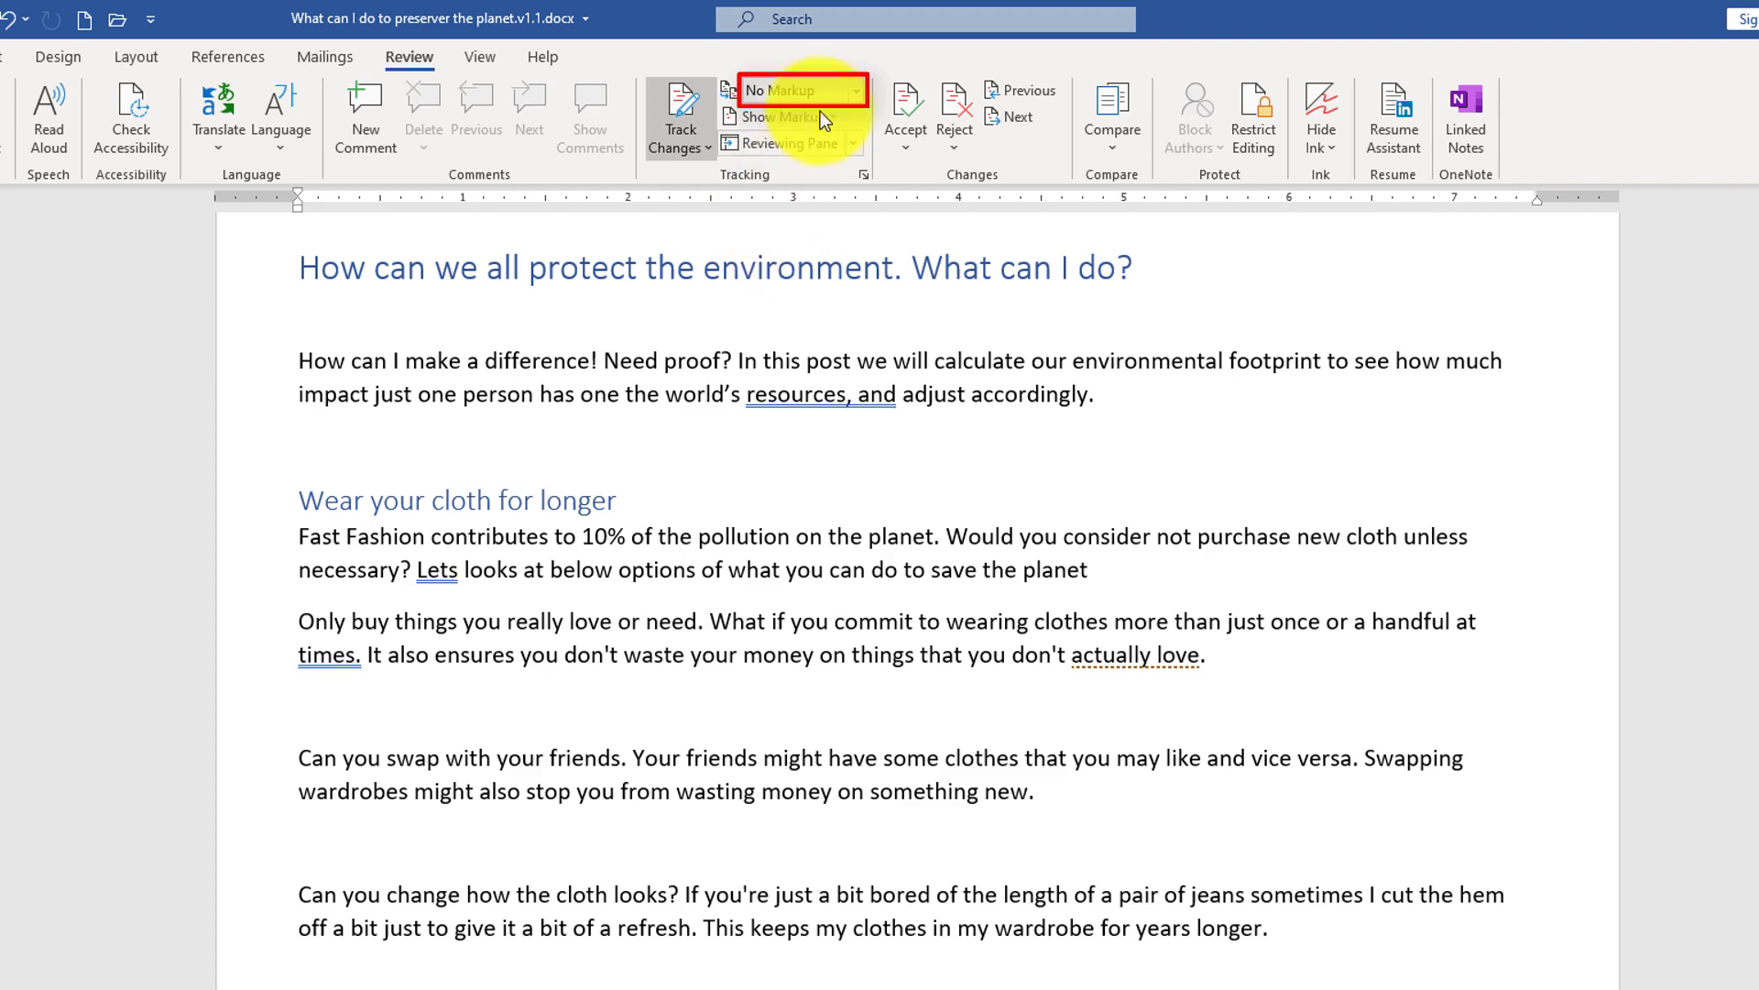
click(822, 203)
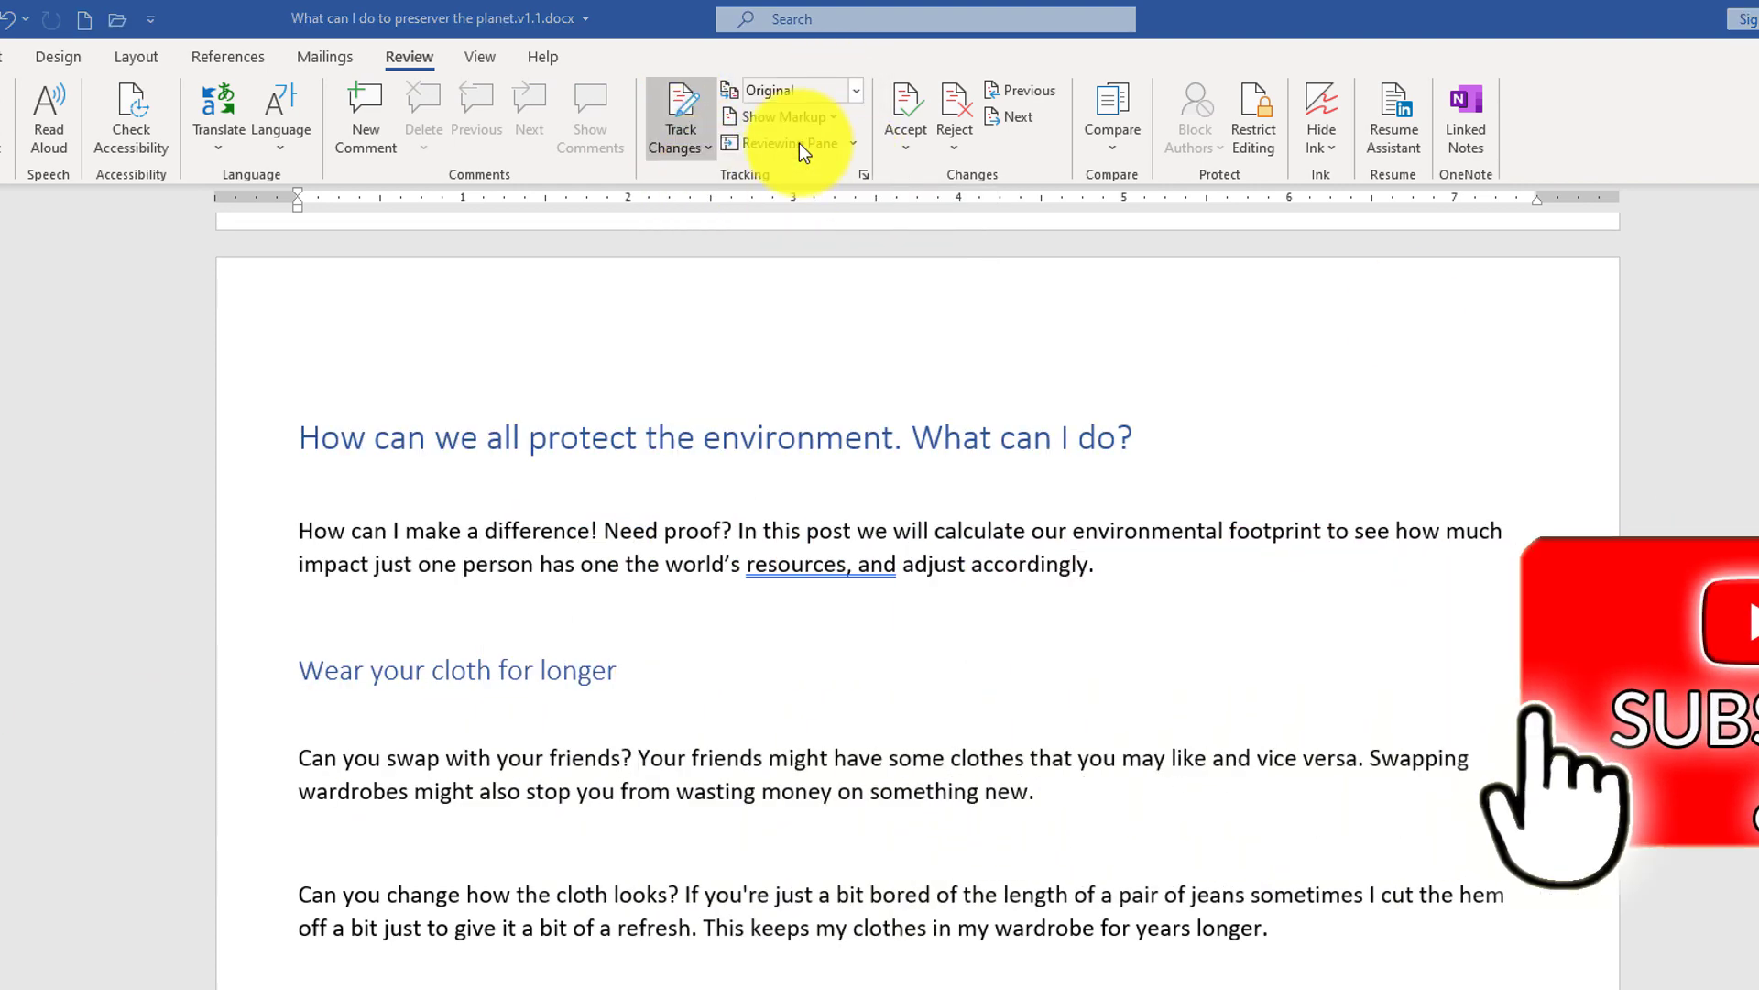
click(852, 92)
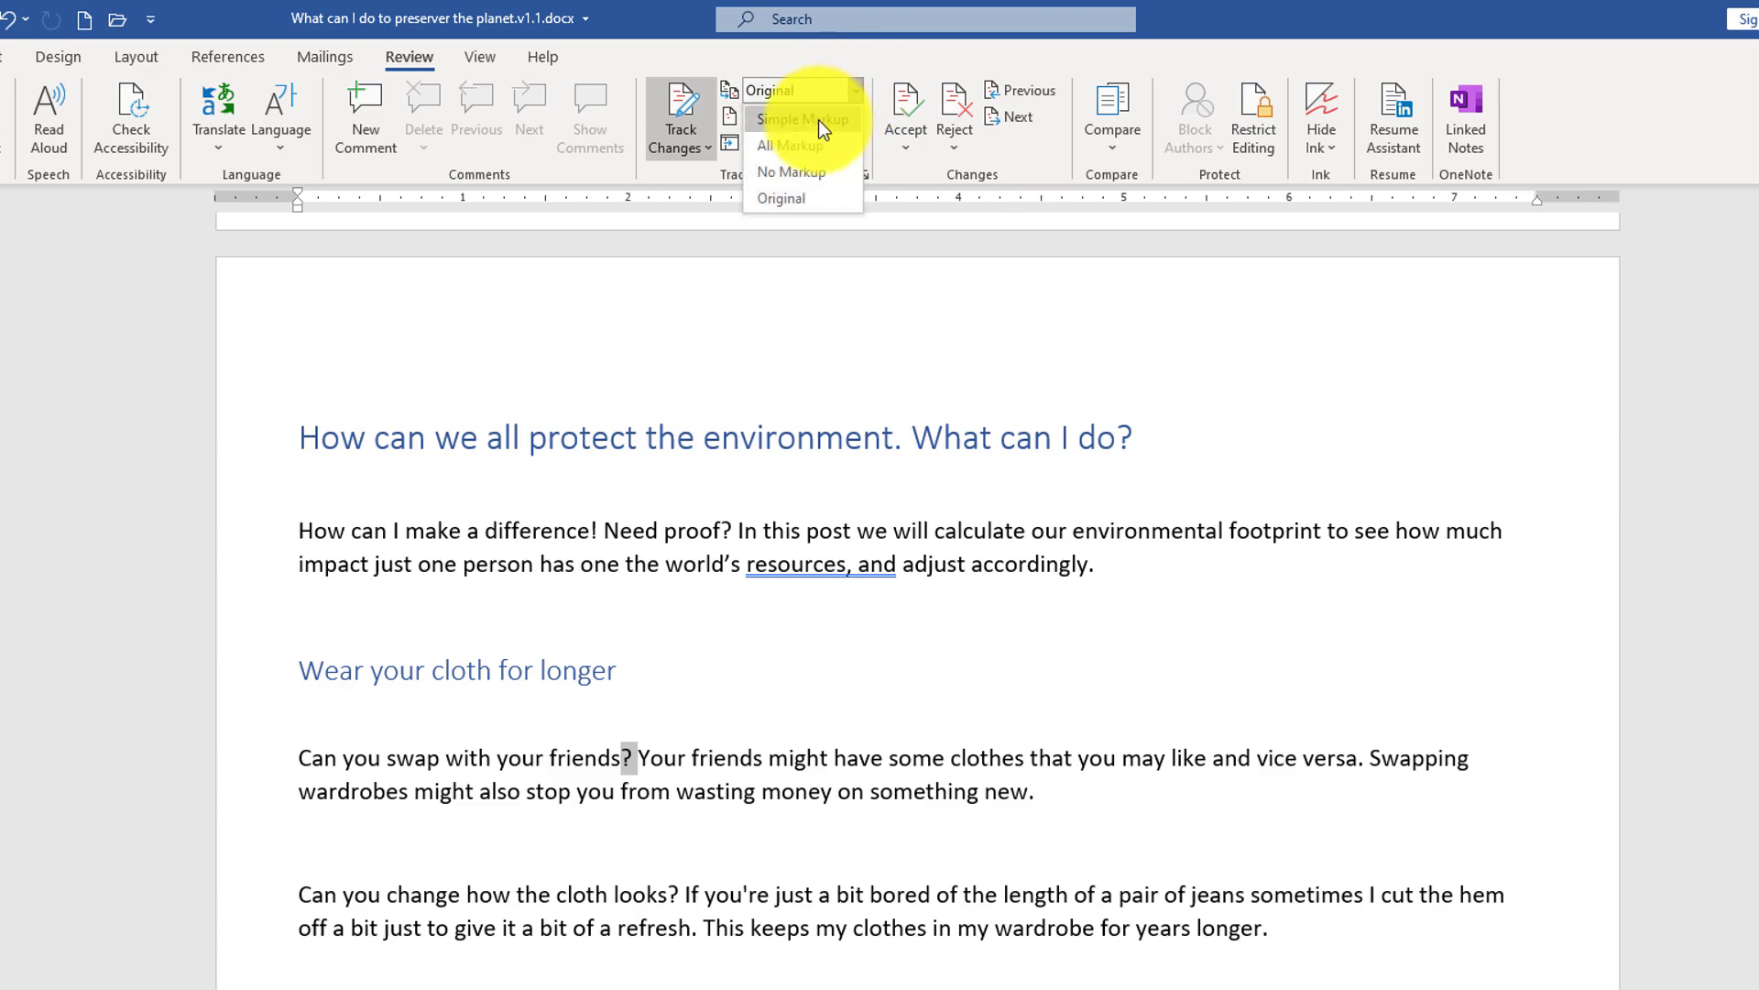
click(818, 119)
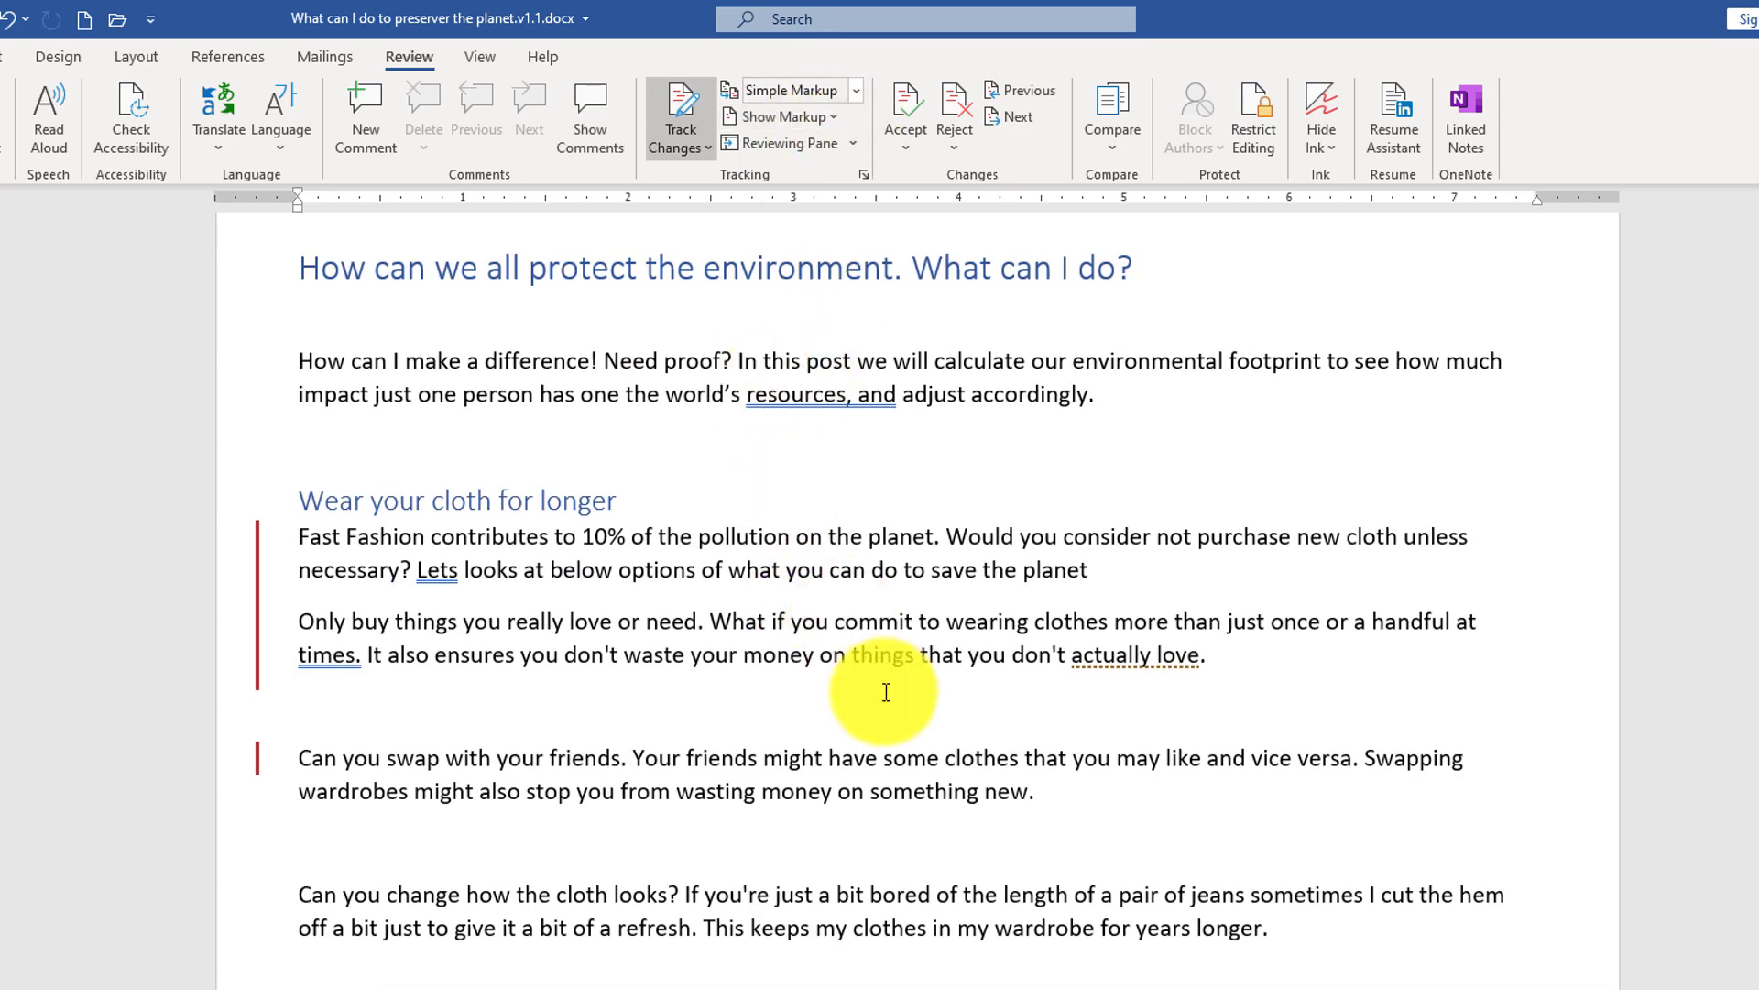
drag(1278, 920, 718, 926)
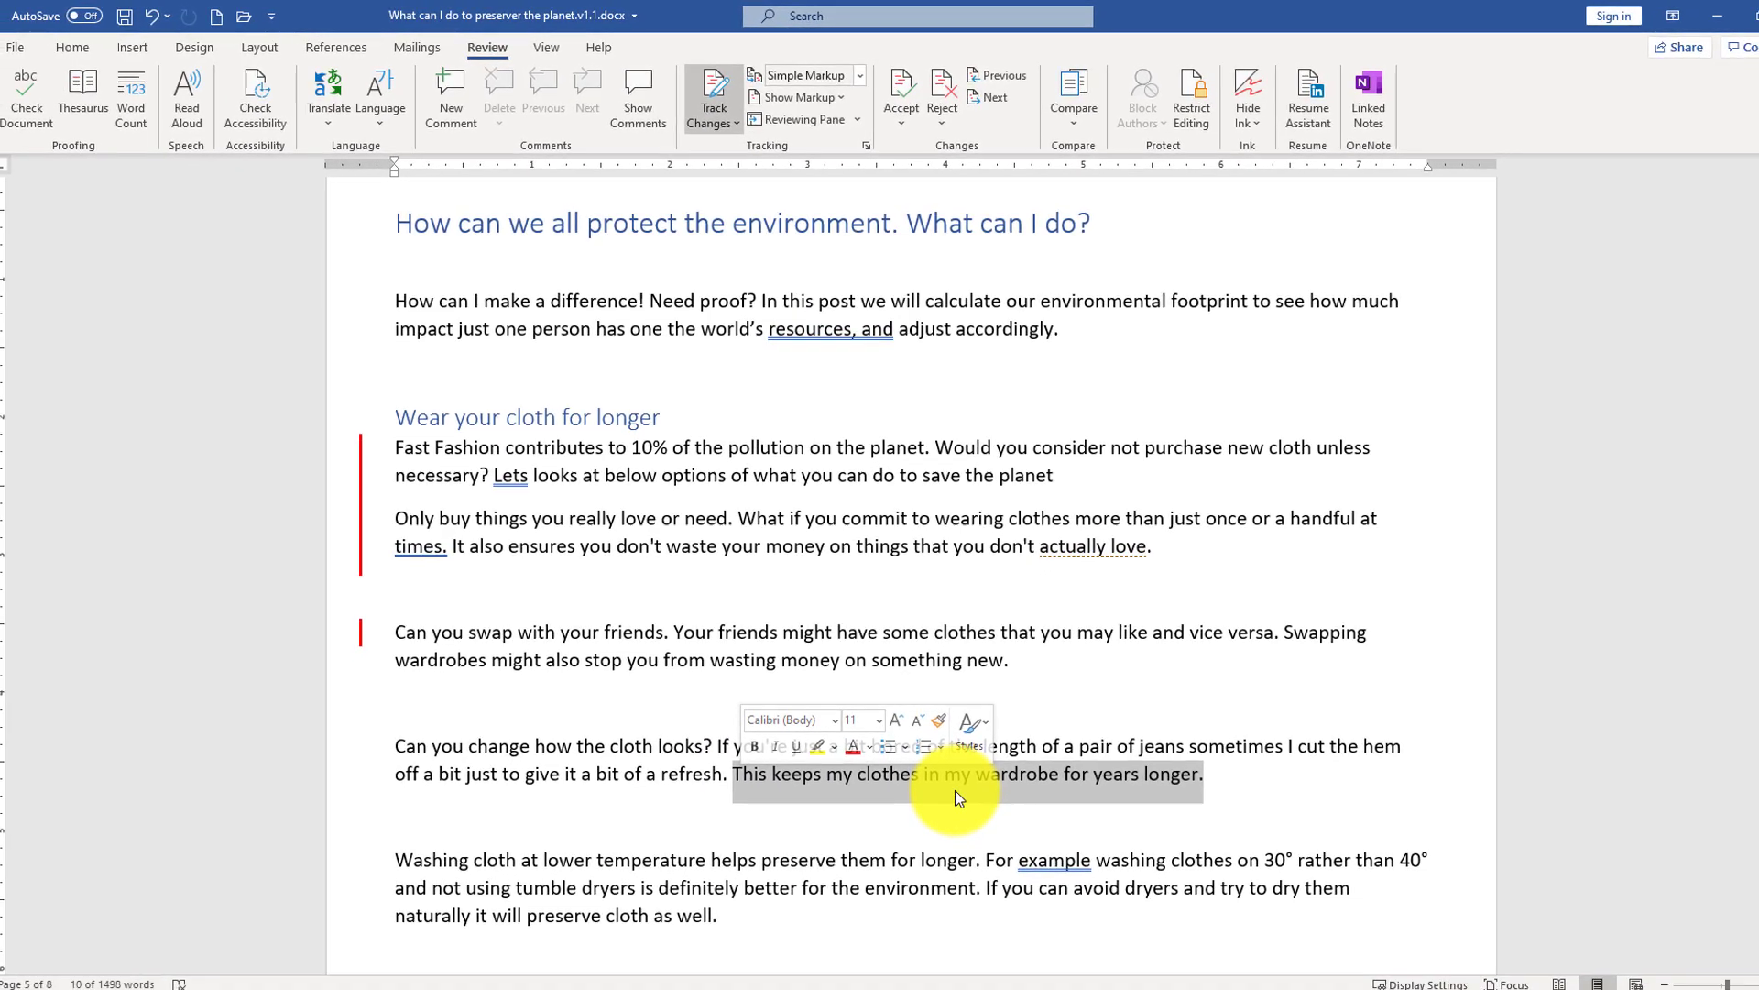
Delete the wardrobe sentence as a tracked change and set Display for Review to All Markup.
key(Delete)
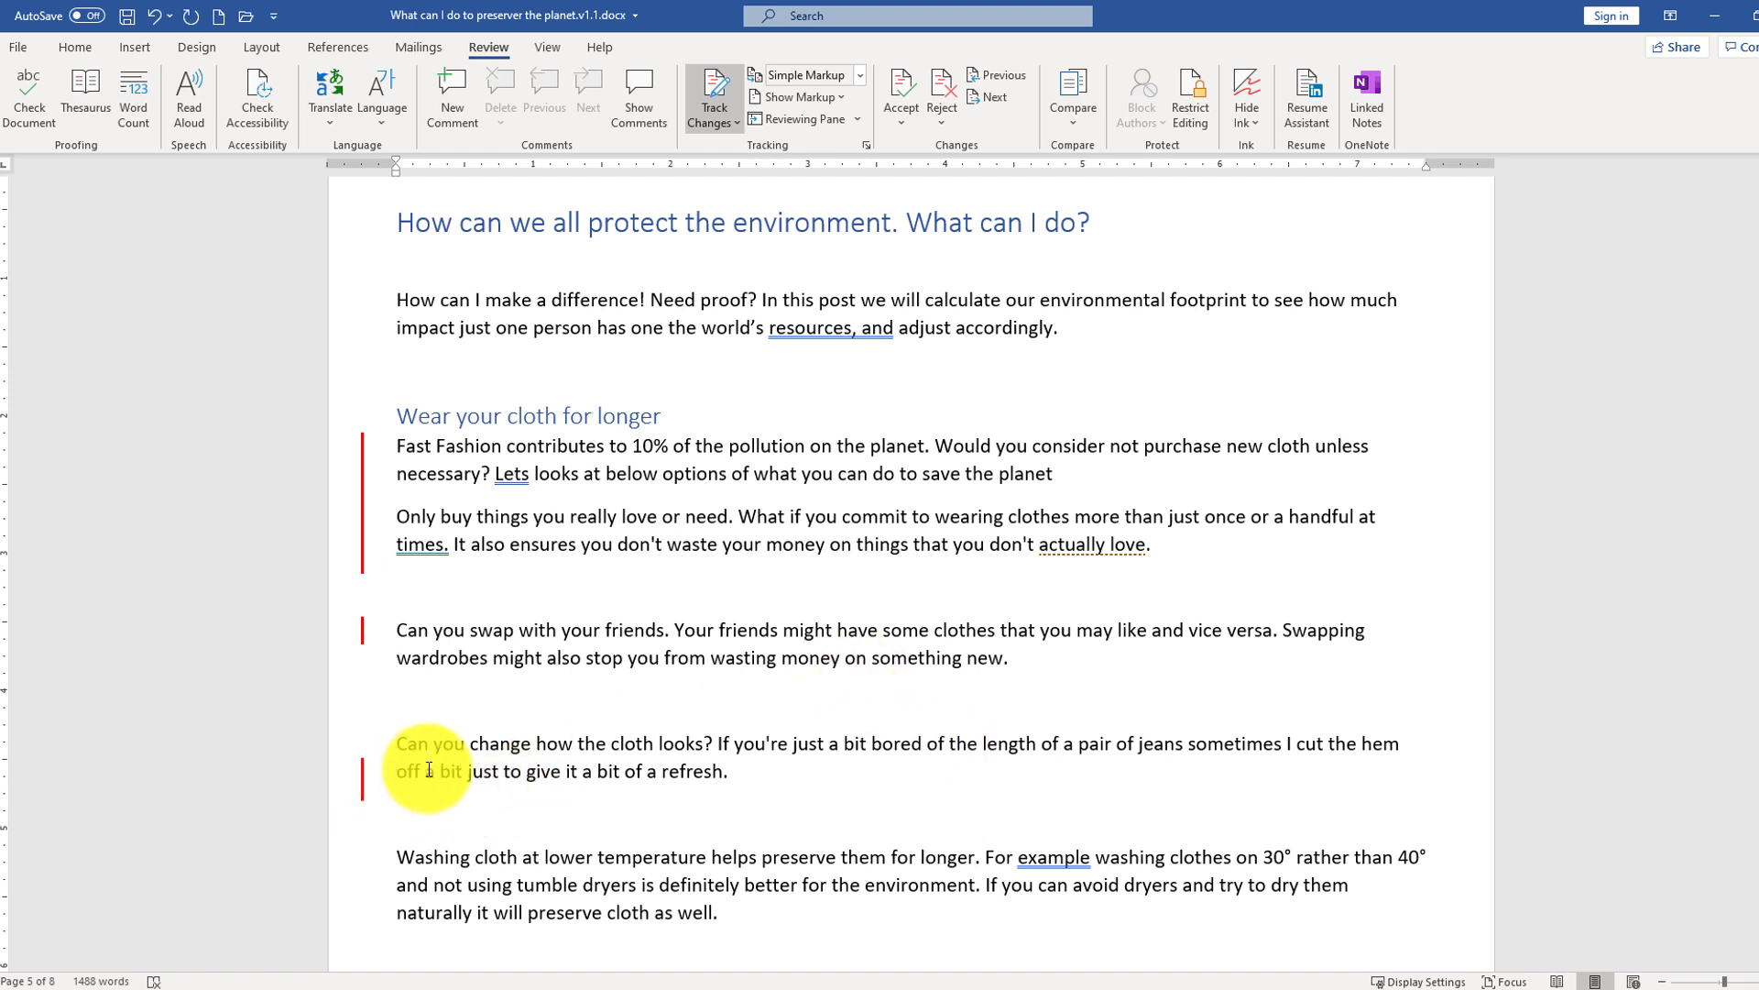
click(858, 76)
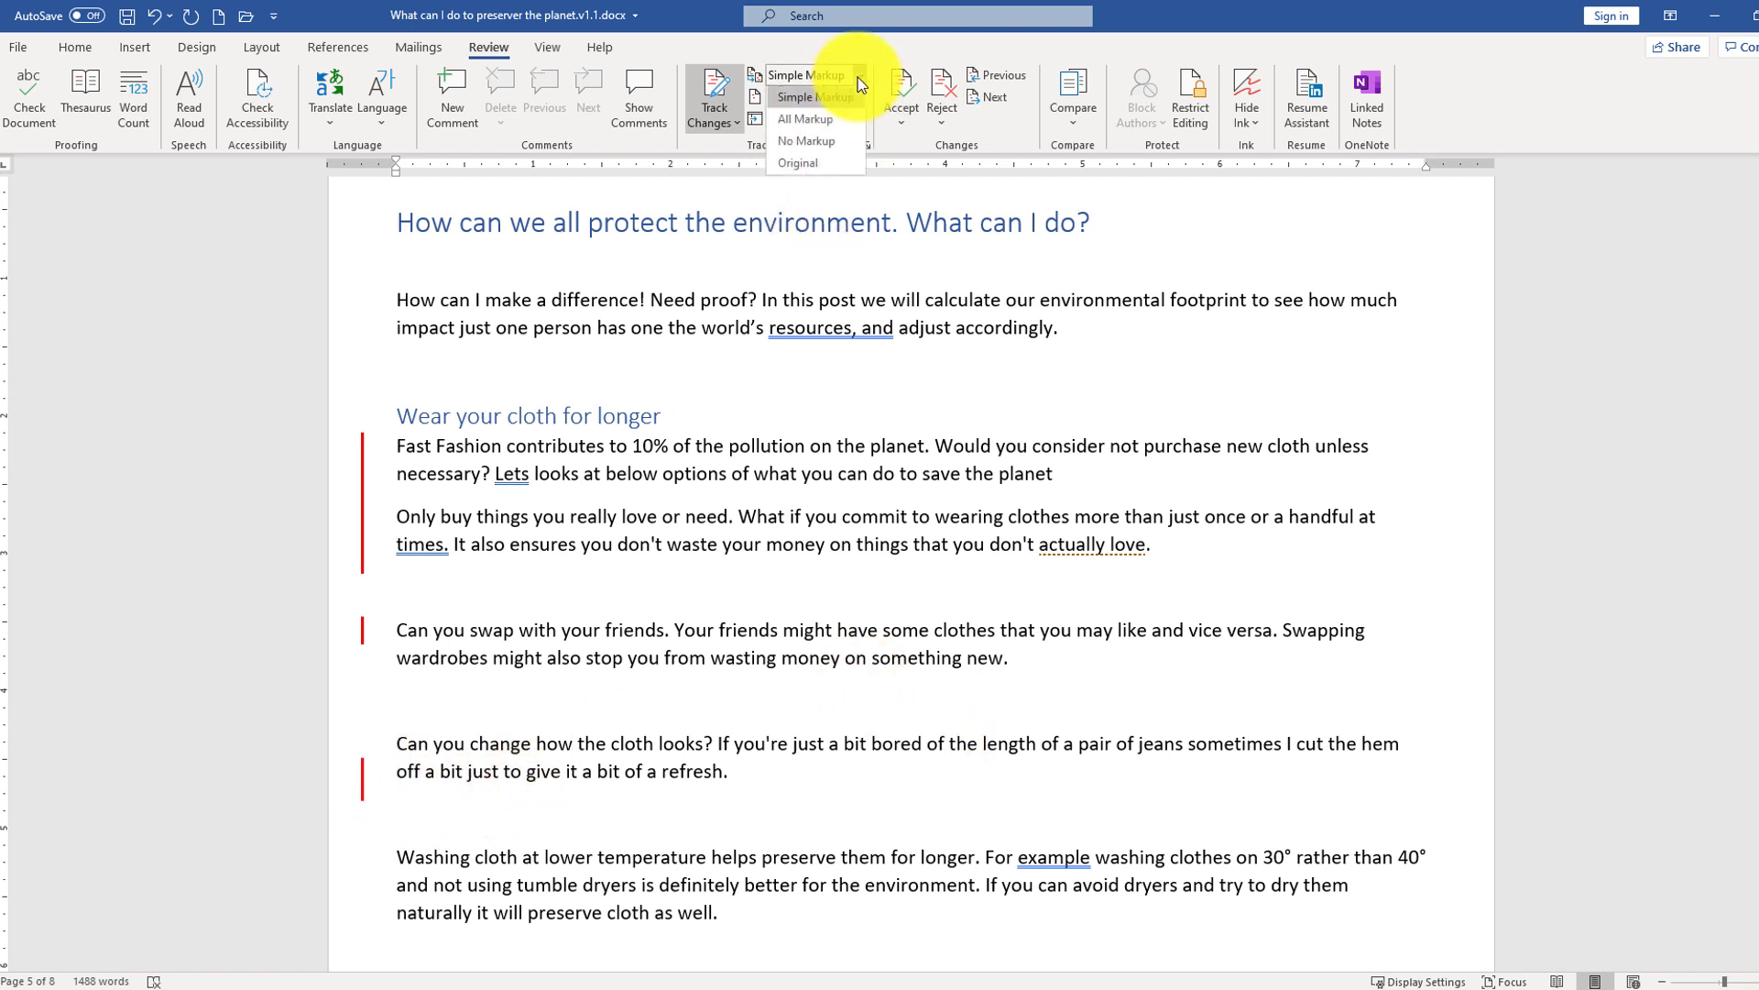
click(836, 121)
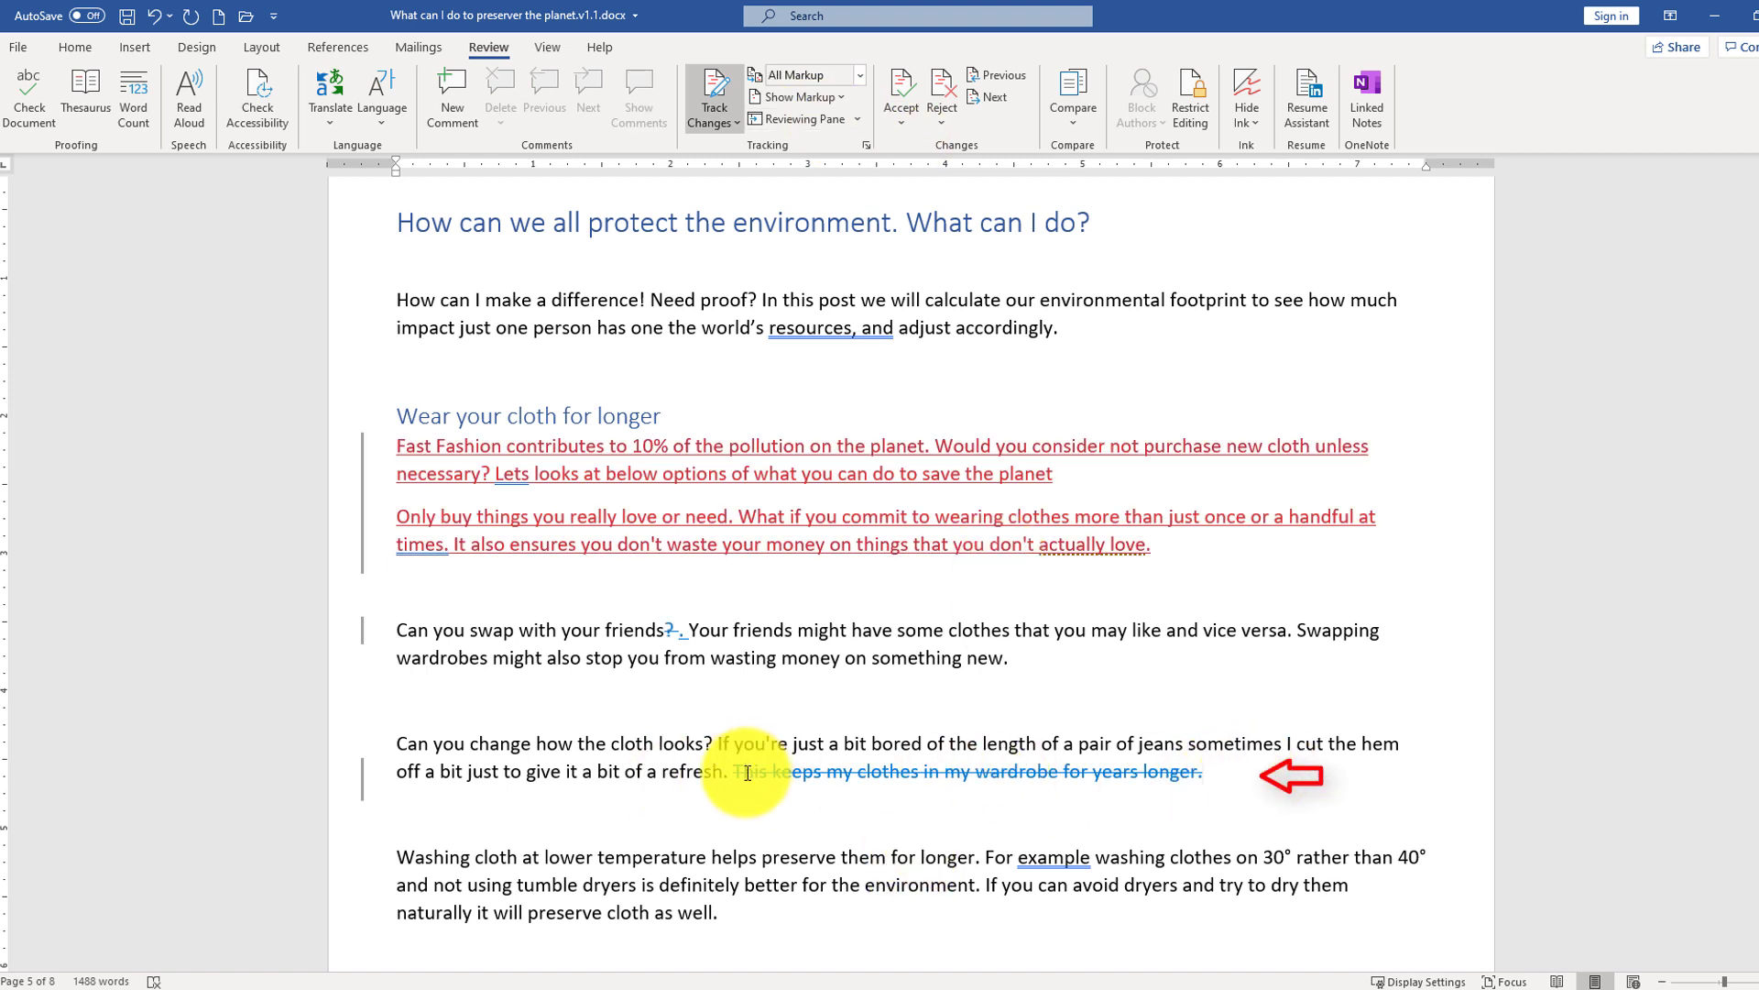
scroll(1103, 686, down, 1)
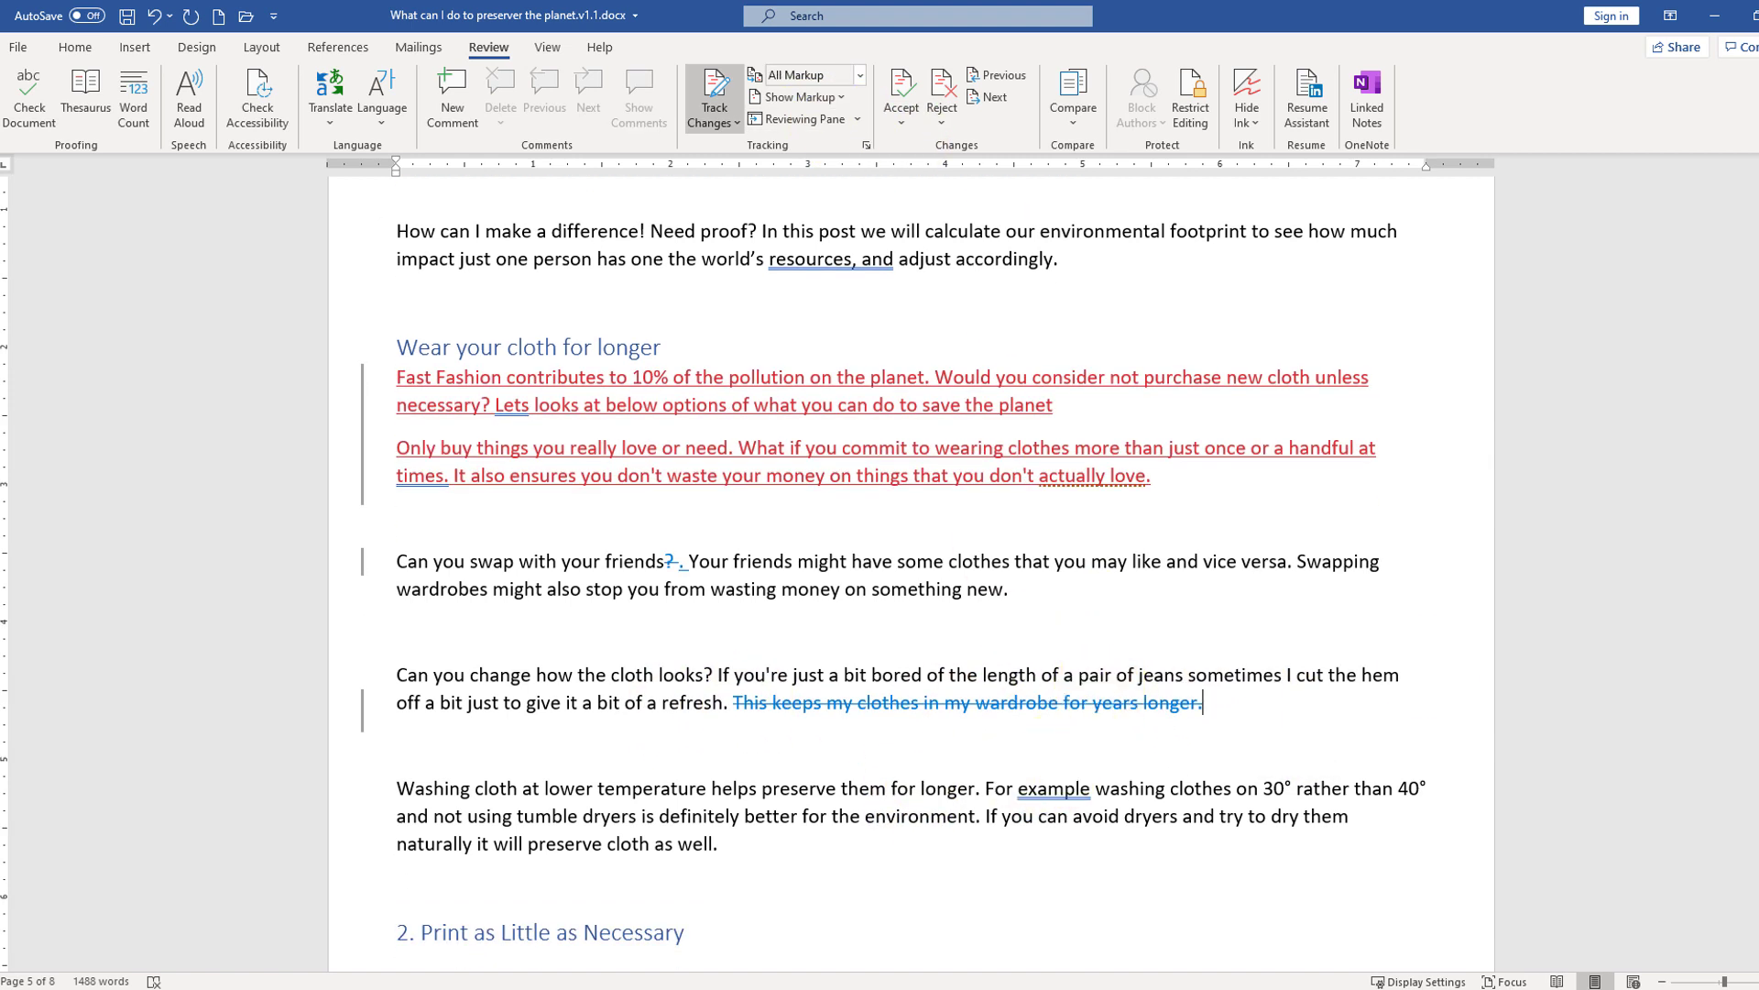
Insert the lower-temperatures washing question before the Washing paragraph and save the blog.
text(Can you wash your cloth at lower temperatures?)
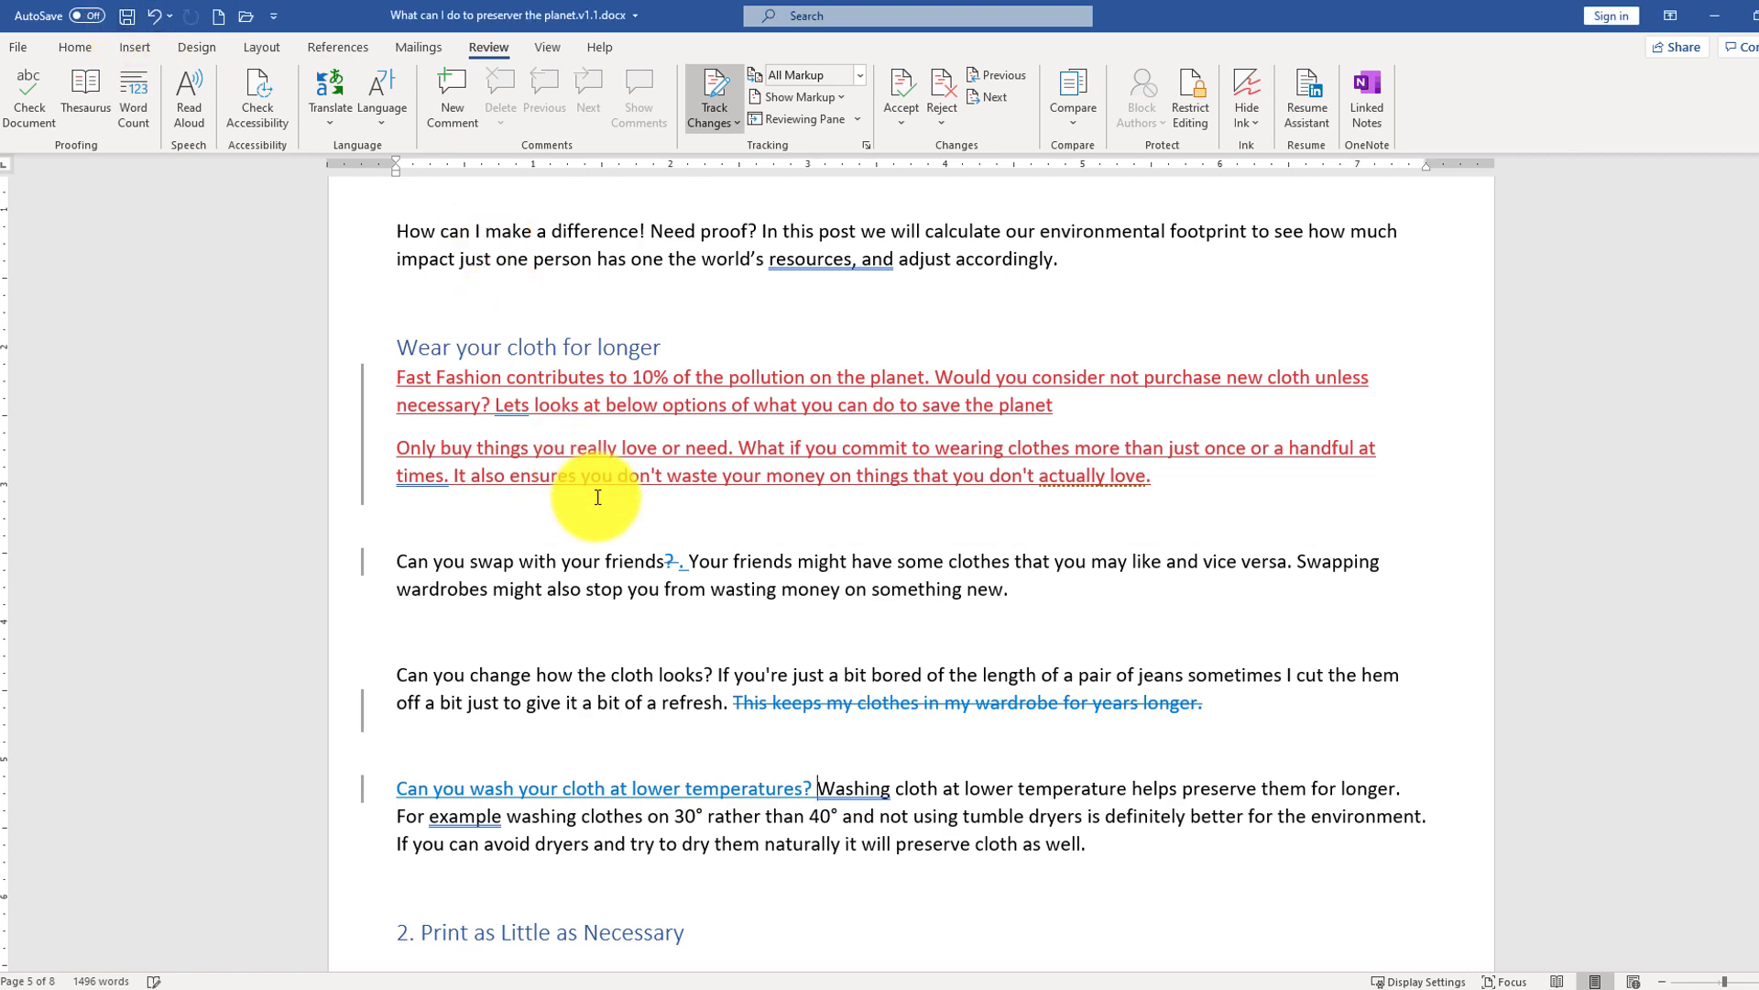
key(ctrl+s)
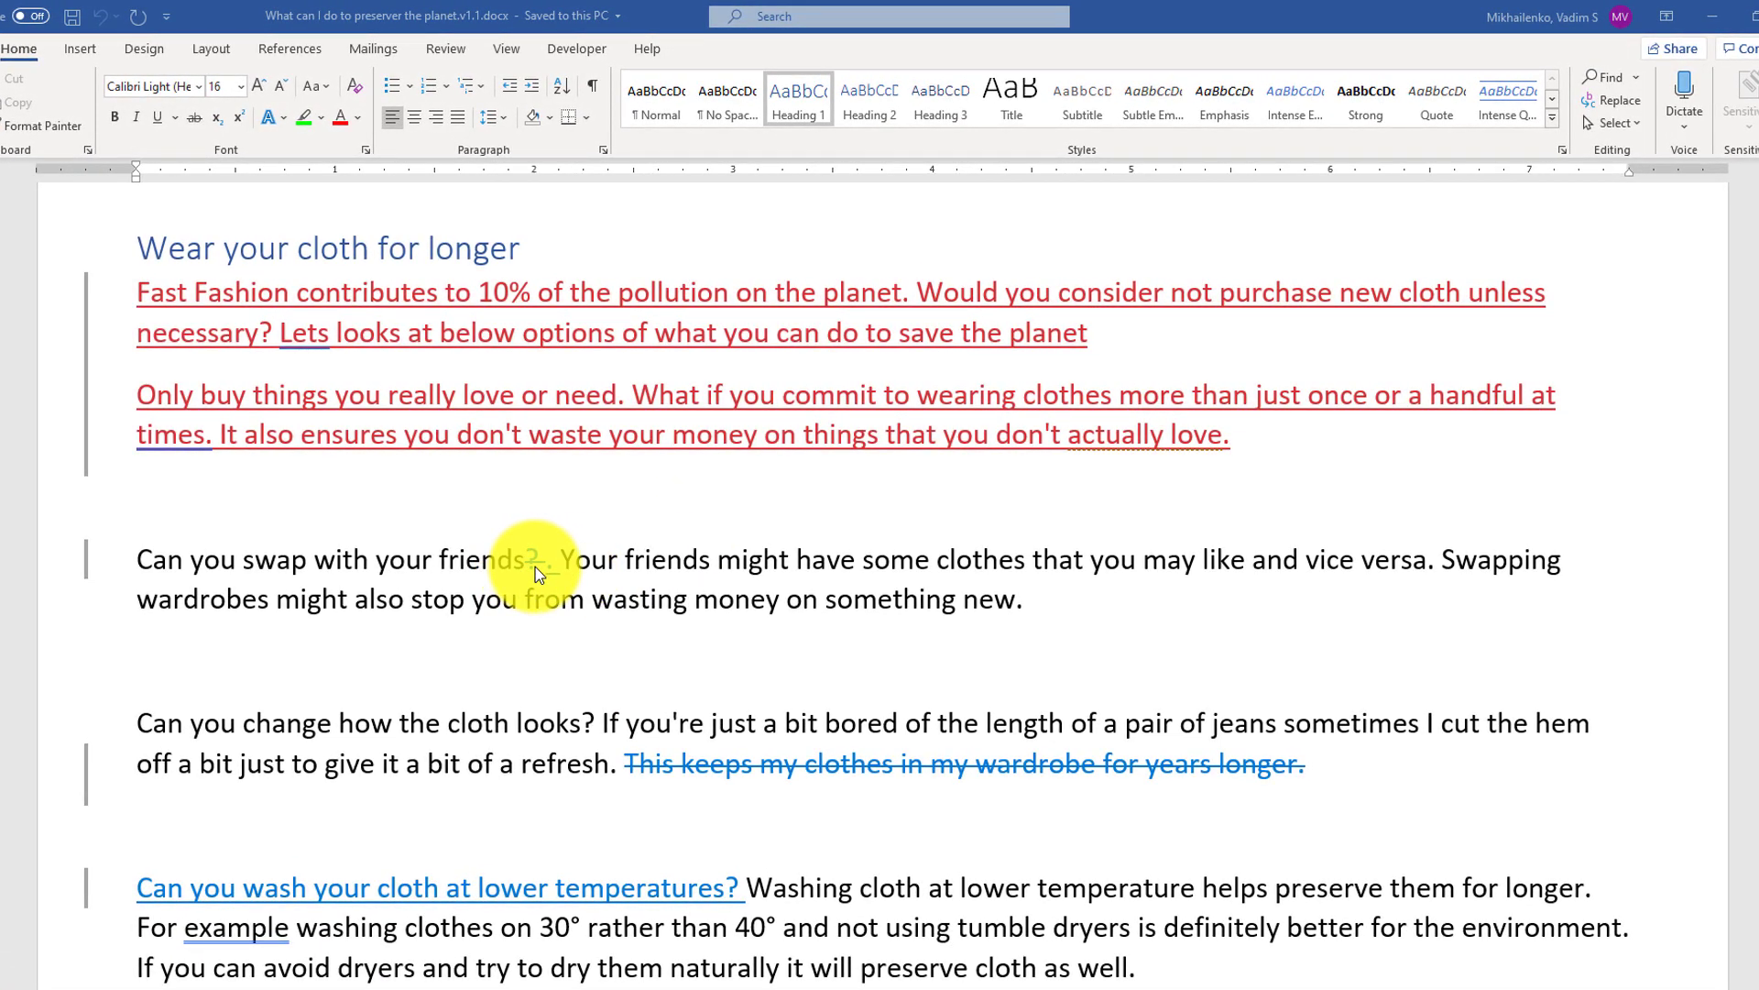
scroll(757, 400, down, 1)
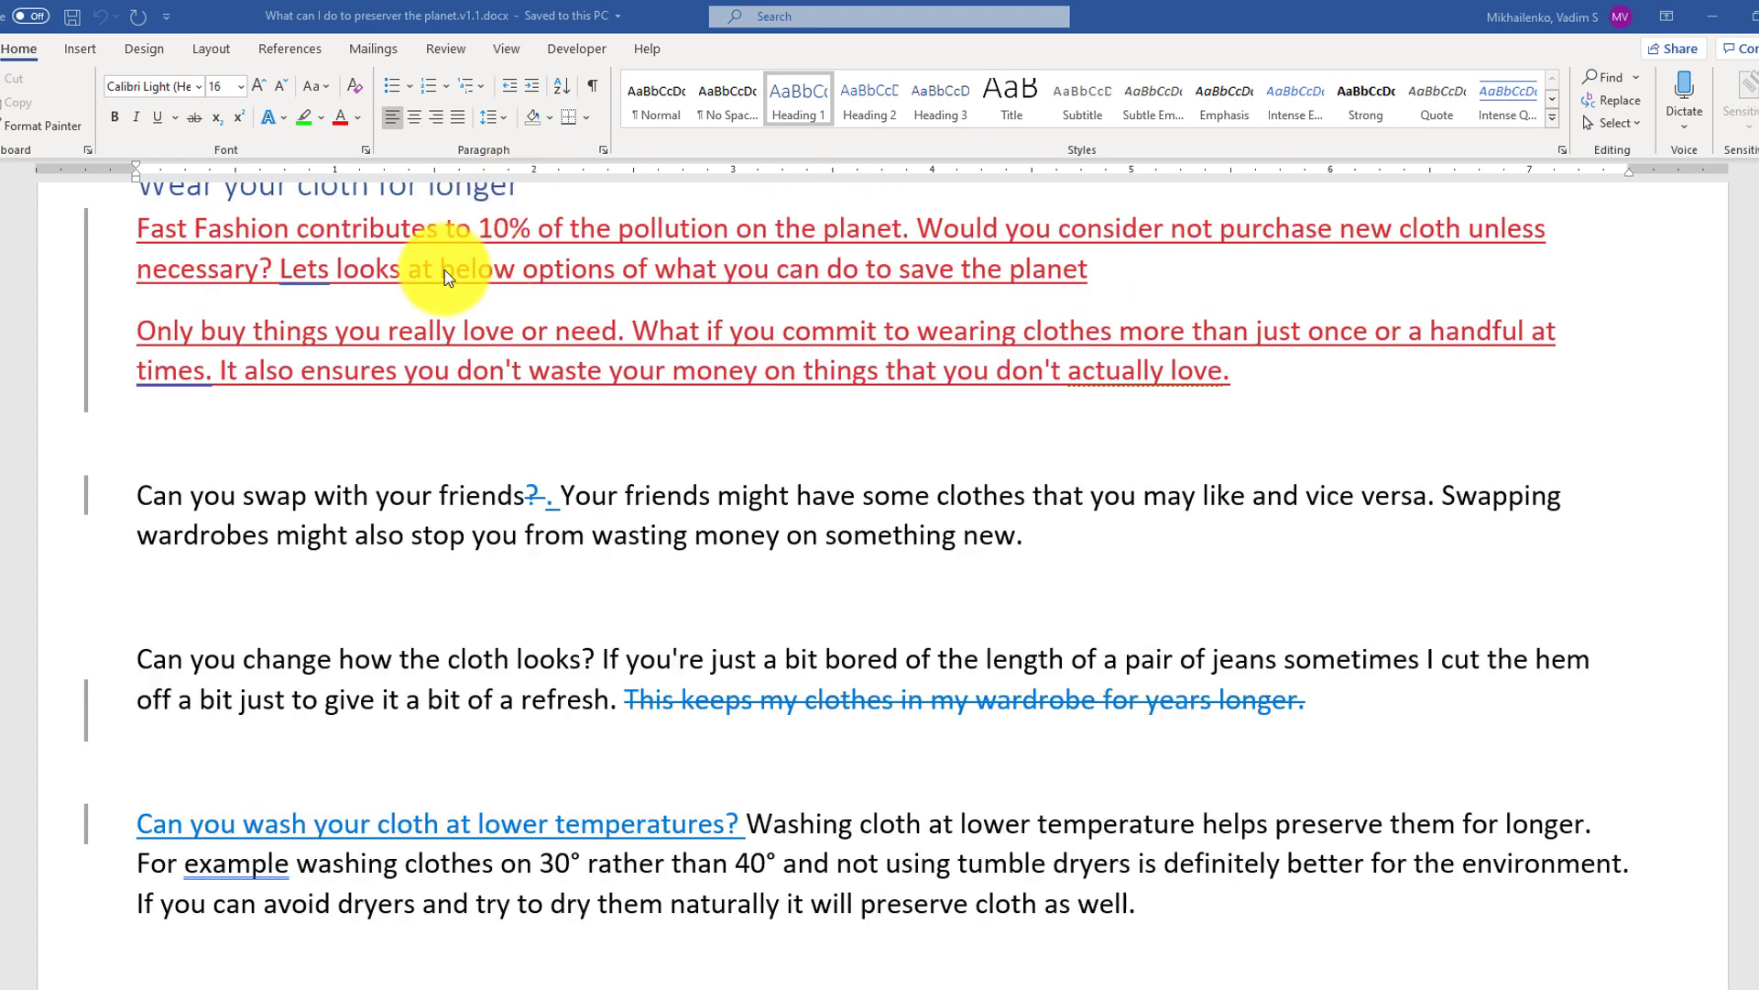